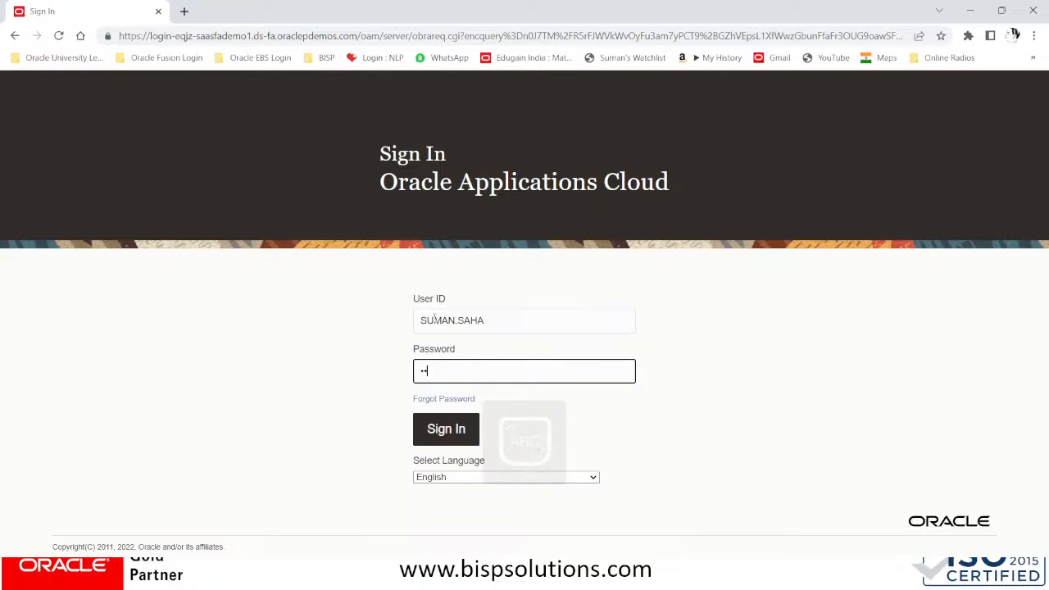
Enter the account password and sign in to Oracle Fusion Cloud Applications
type("•")
key("Return")
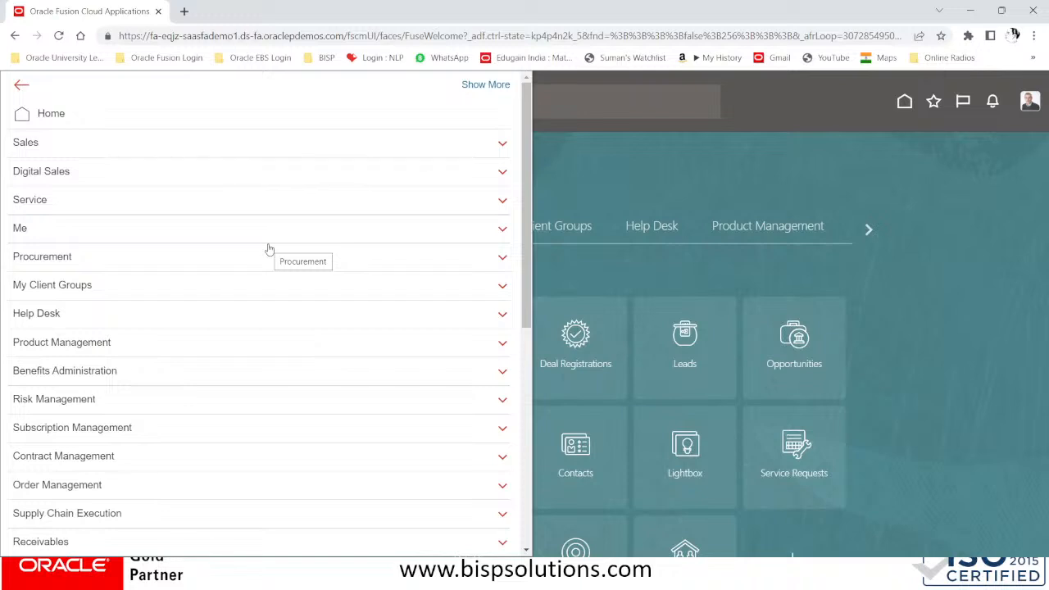
Scroll the Navigator down to Payables and open its Invoices work area
scroll(238, 335, "down", 3)
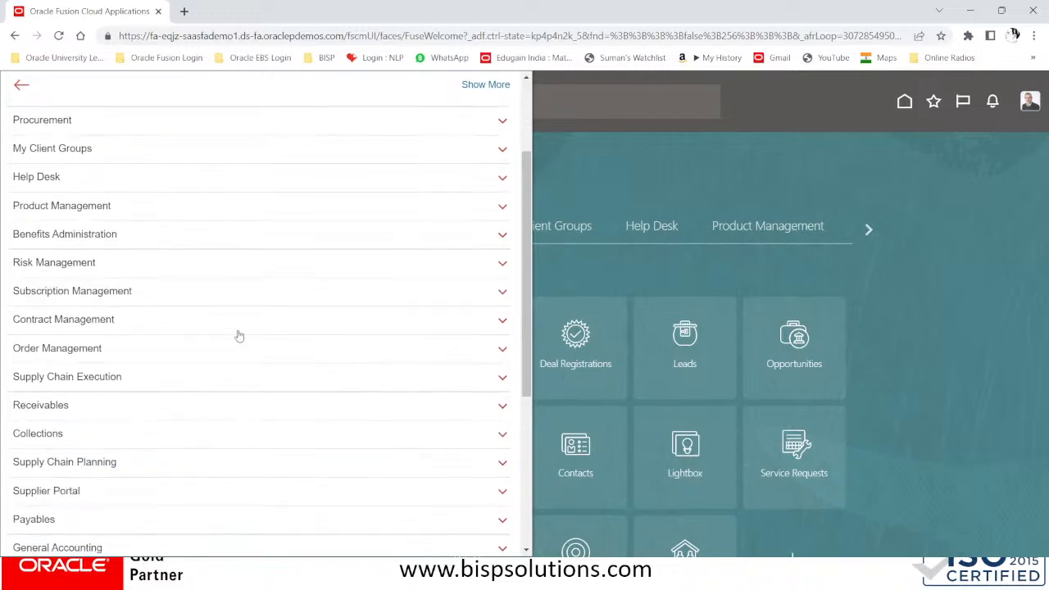
scroll(239, 336, "down", 2)
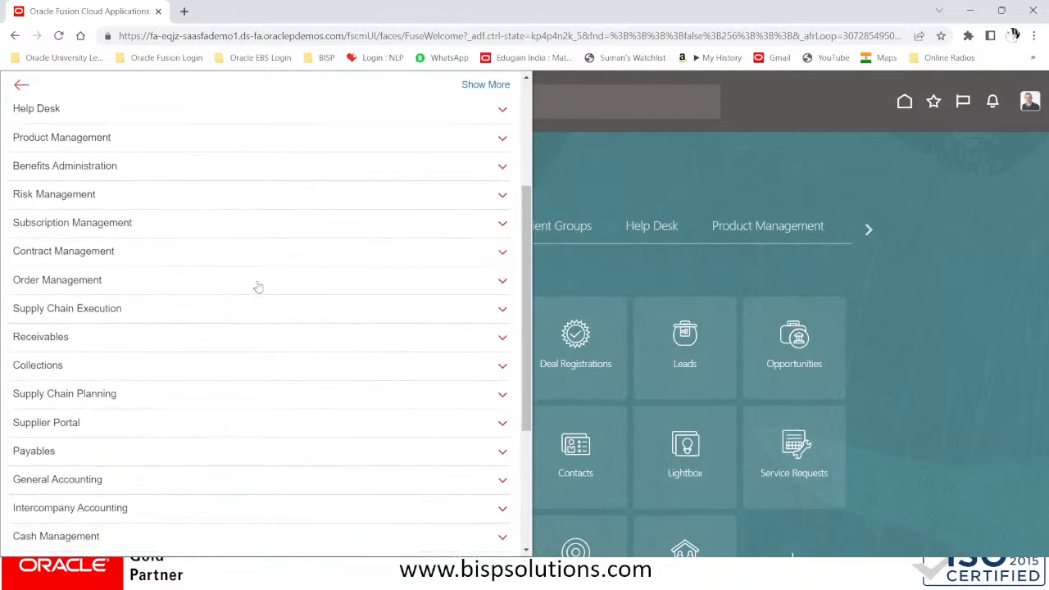
scroll(257, 287, "down", 3)
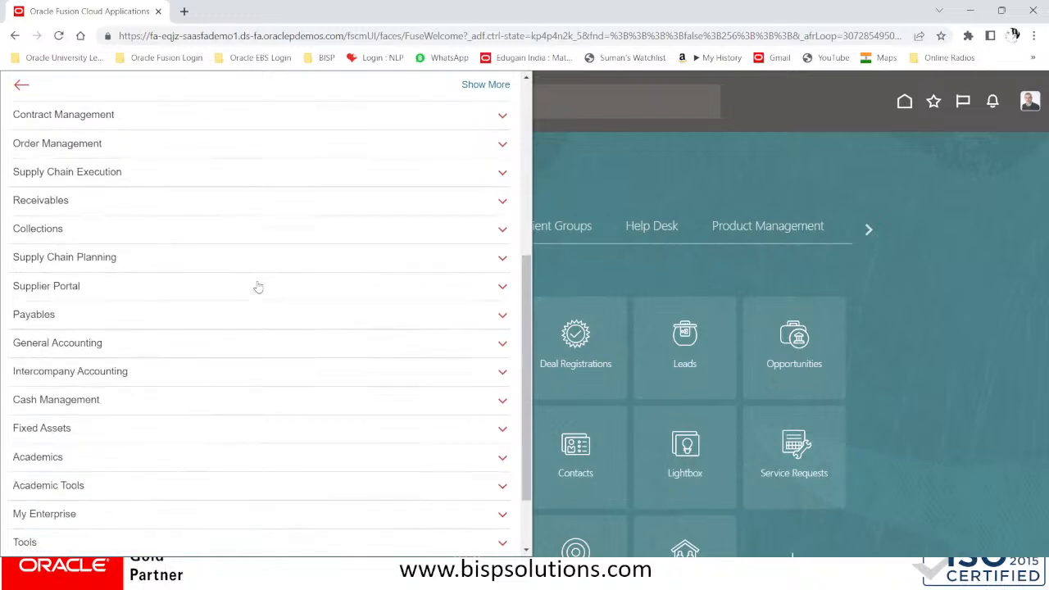
left_click(100, 324)
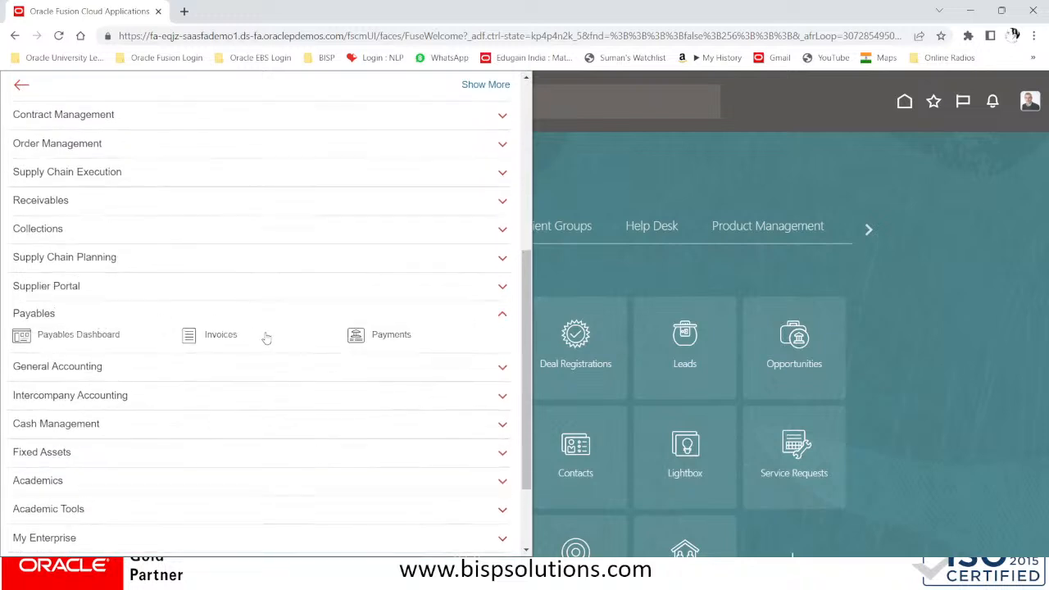
left_click(220, 334)
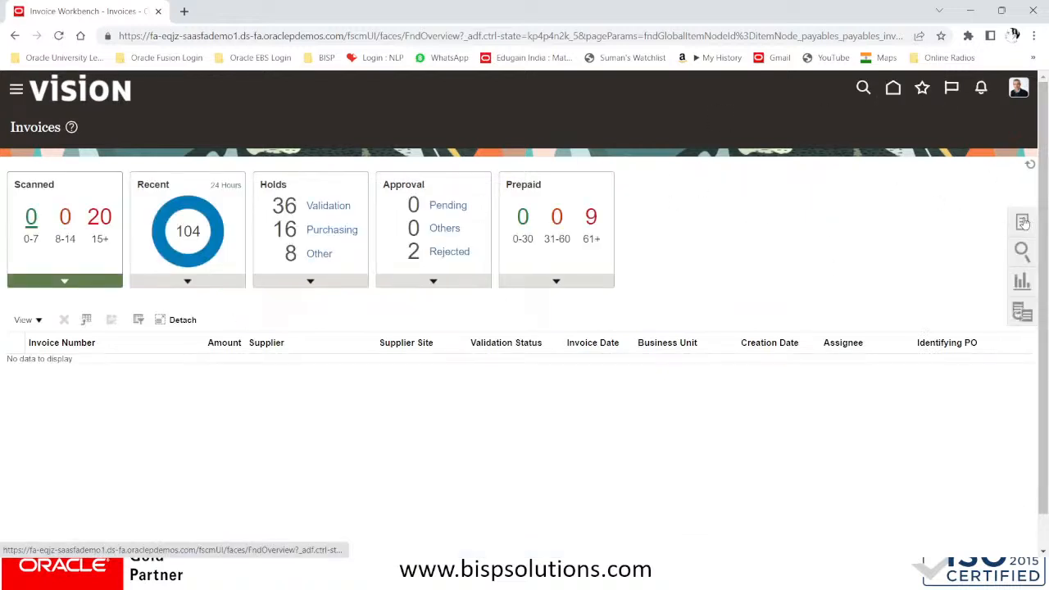
Download the Create Recurring Invoices spreadsheet from the invoice tasks and save it to Desktop
left_click(1022, 222)
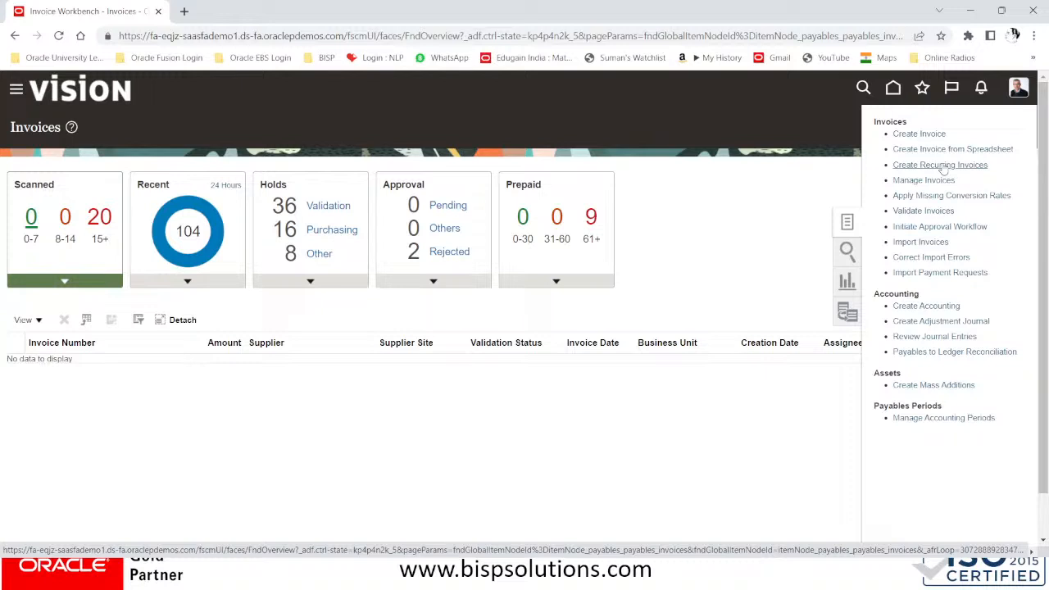
left_click(942, 168)
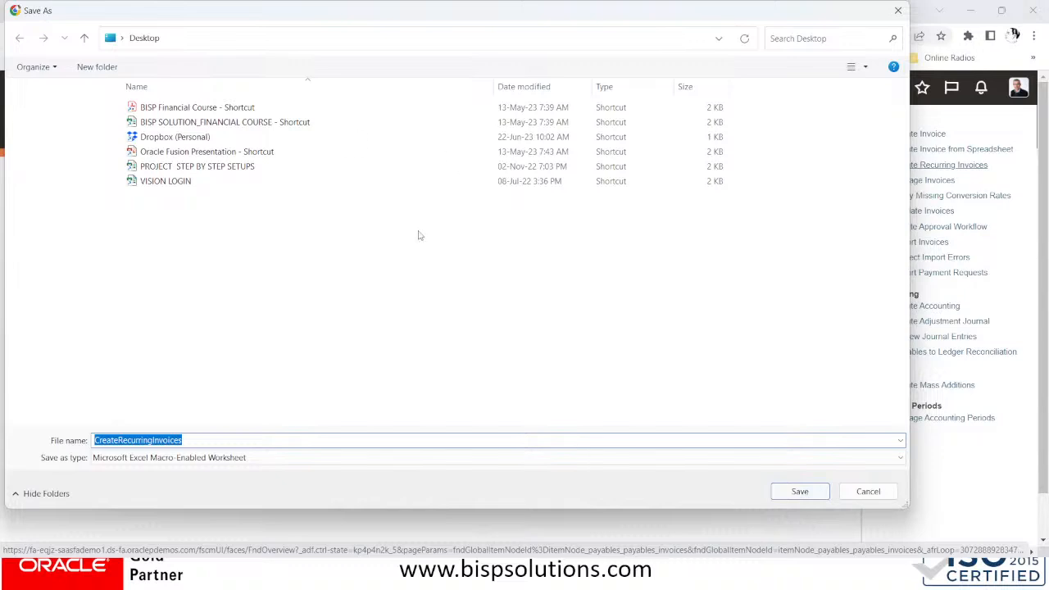
left_click(798, 492)
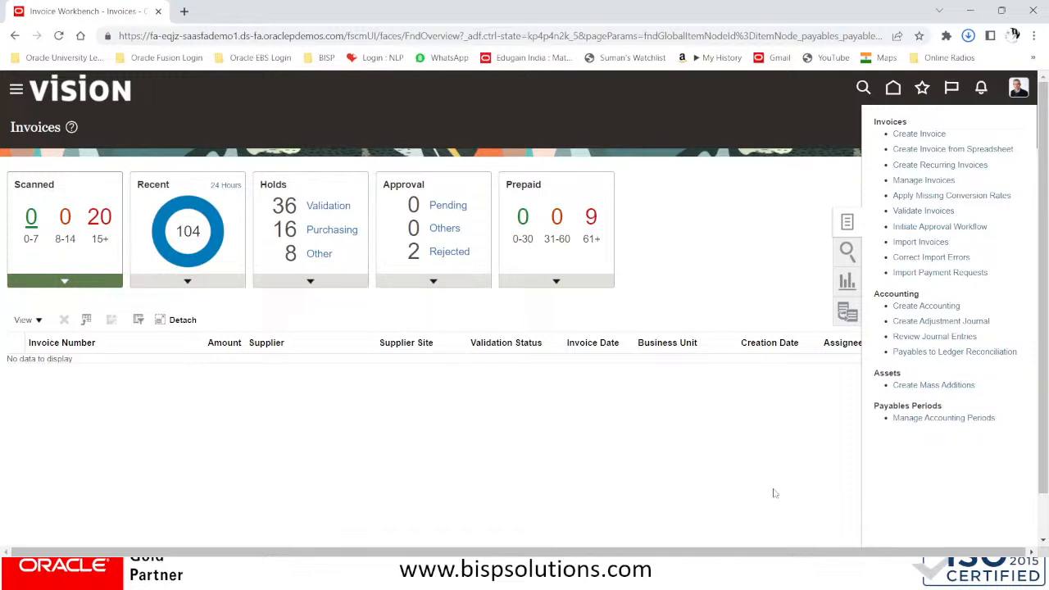
Open CreateRecurringInvoices.xlsm from Chrome's recent downloads
left_click(631, 454)
left_click(968, 35)
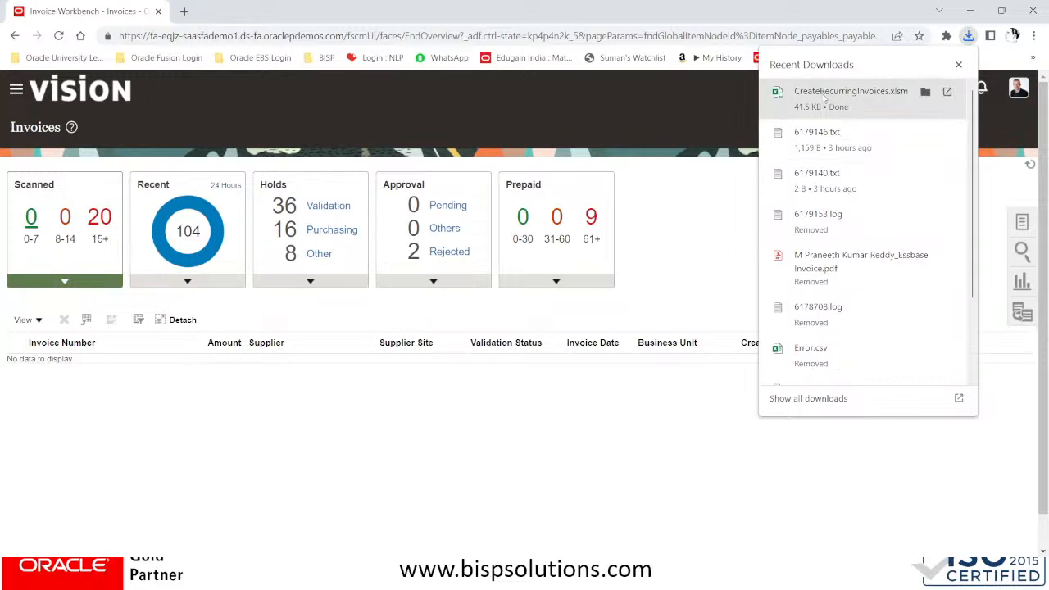
left_click(823, 97)
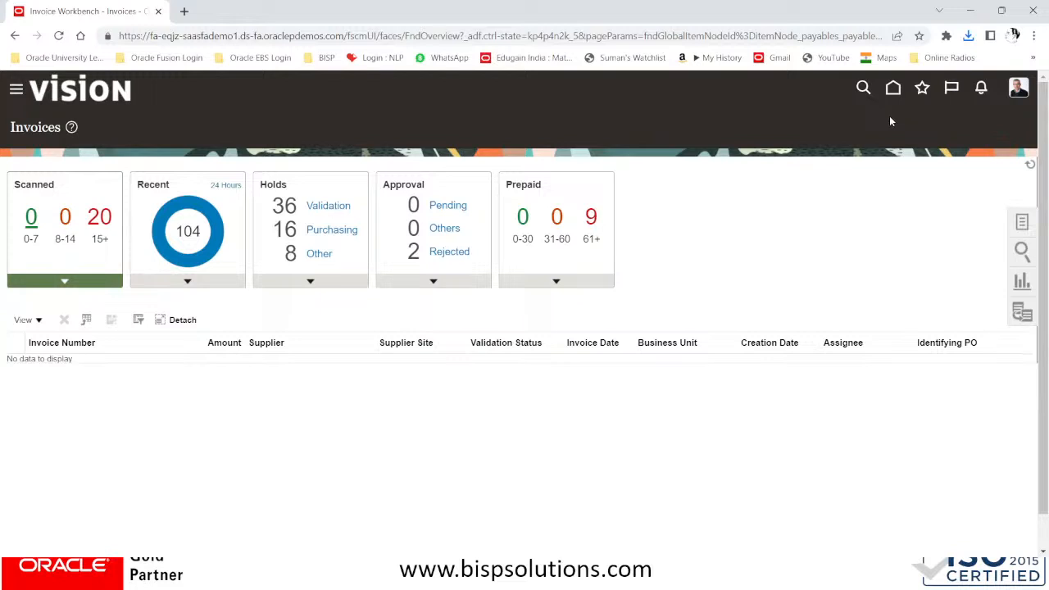
Switch to the Excel workbook and confirm connecting it to the Fusion application
key("alt+Tab")
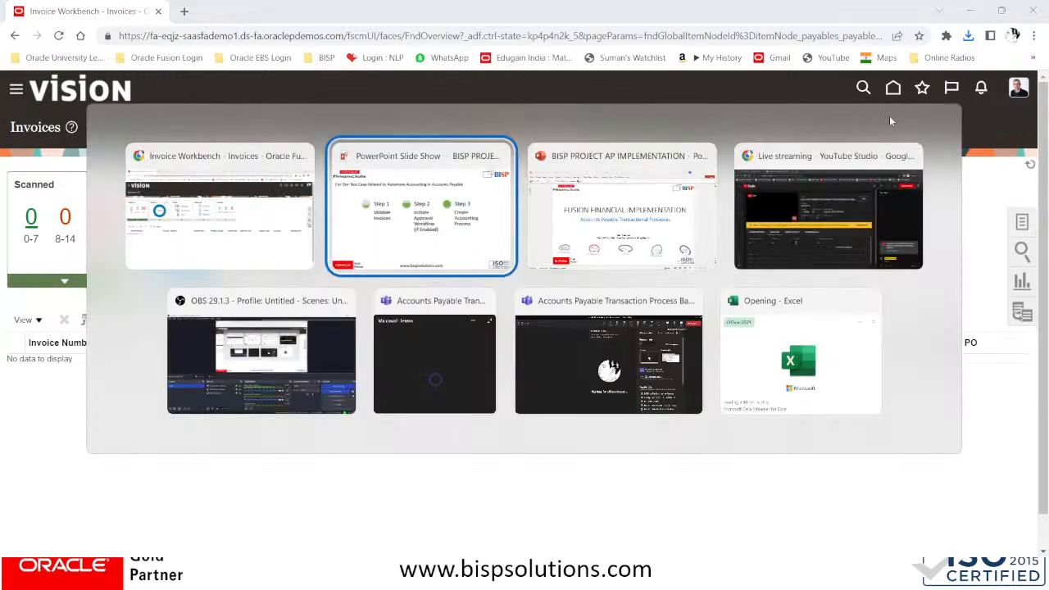
key("Tab")
key("Tab")
key("Tab")
key("Tab")
key("Tab")
key("Tab")
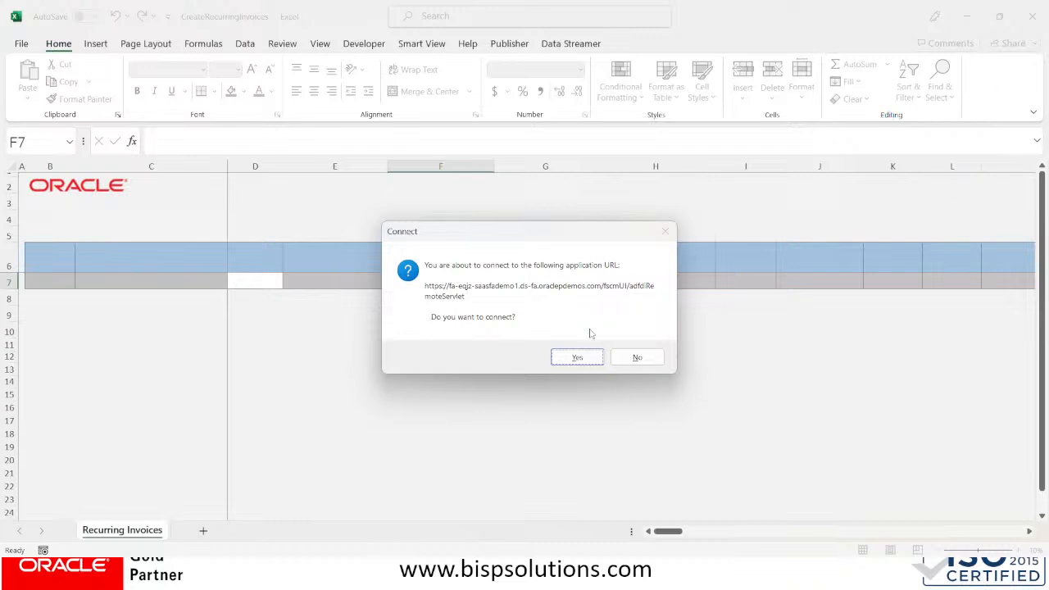
left_click(590, 356)
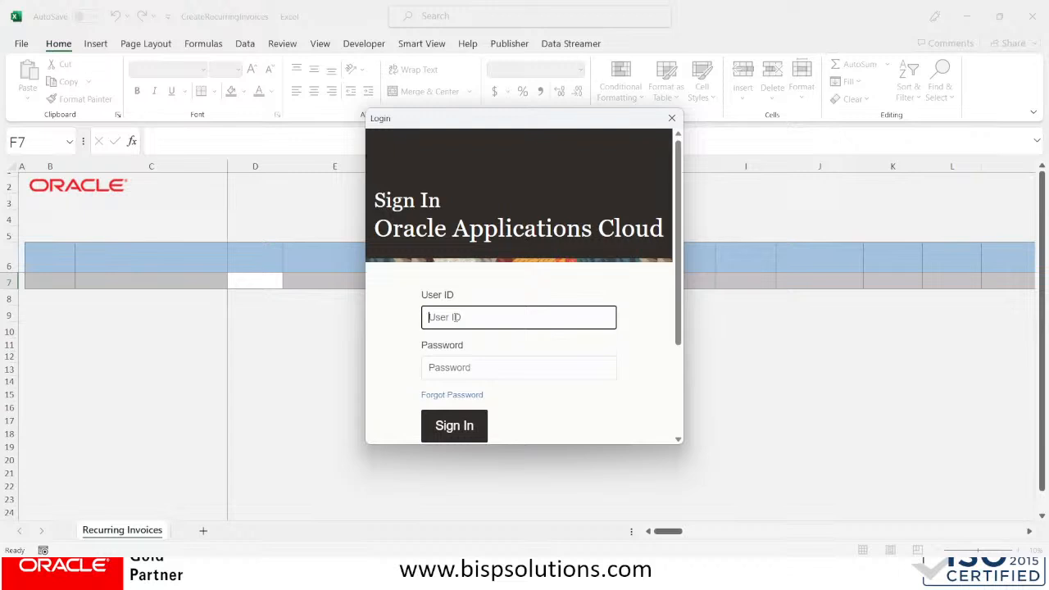
Log in to Fusion from Excel with the user ID and password
key("Tab")
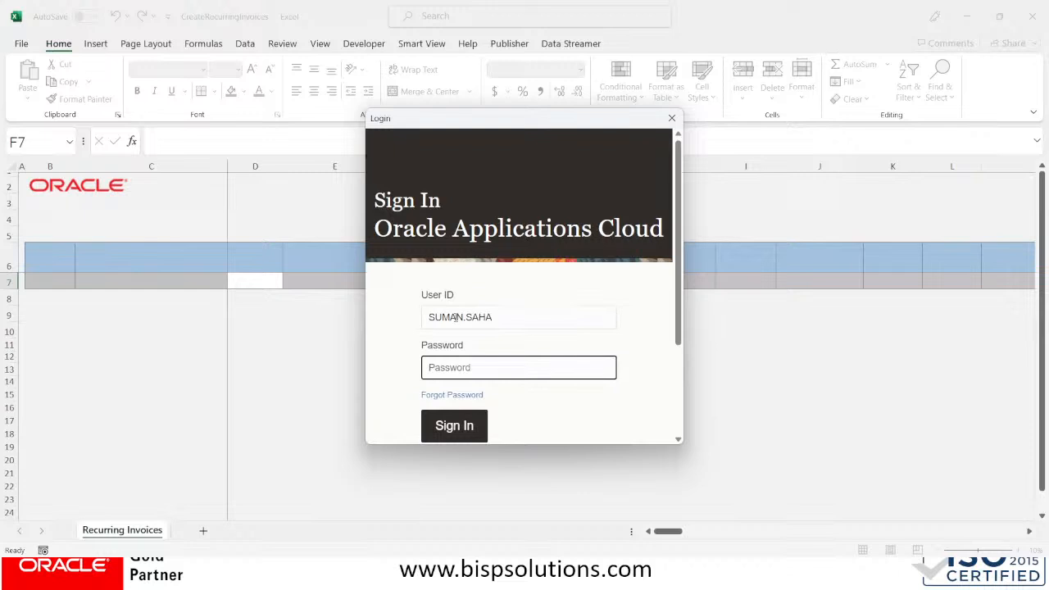
type("••••••••")
key("Return")
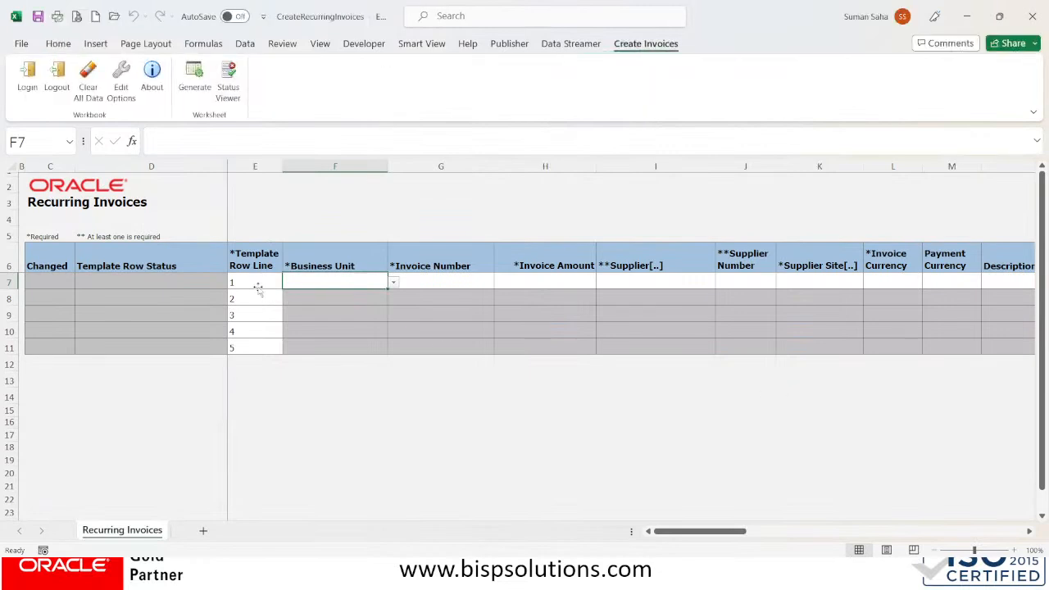
Fill row 1 with business unit BISP Solutions Inc,Miami, invoice number DELL/RR/ and amount 550
left_click(394, 284)
scroll(391, 328, "down", 2)
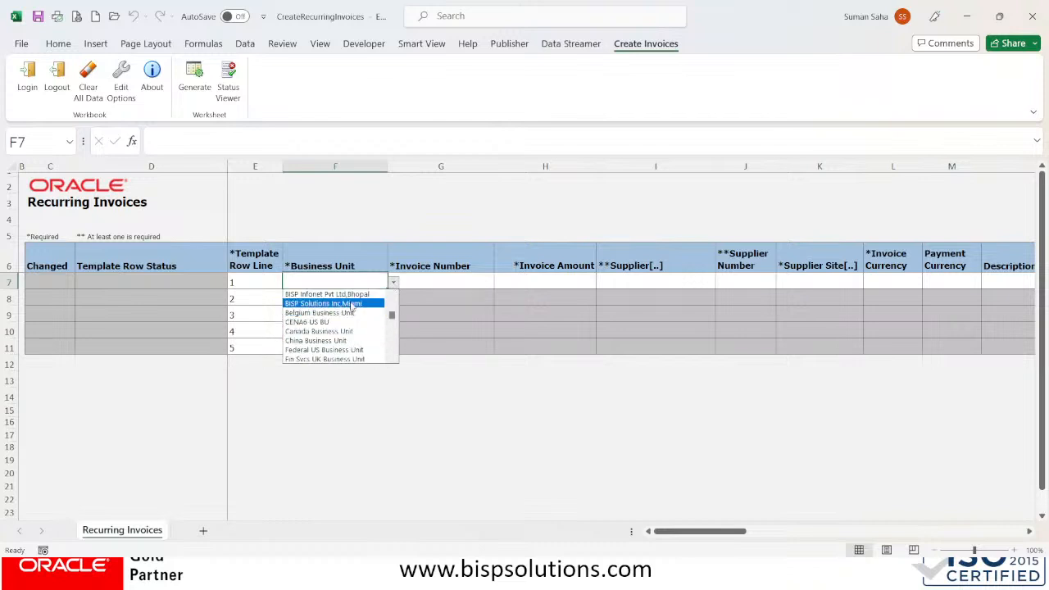
left_click(350, 305)
left_click(430, 280)
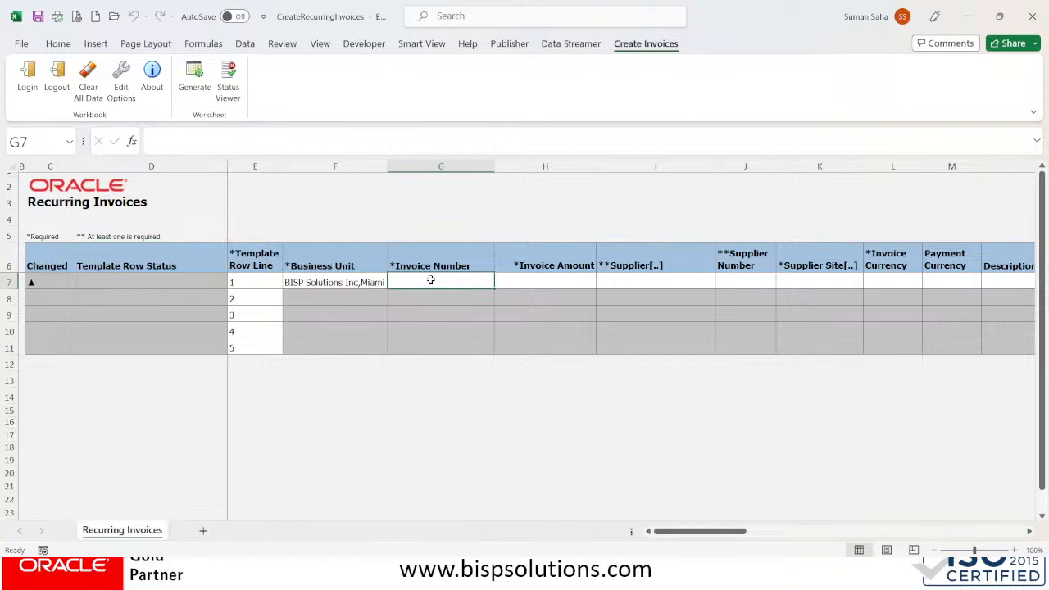
type("DEL")
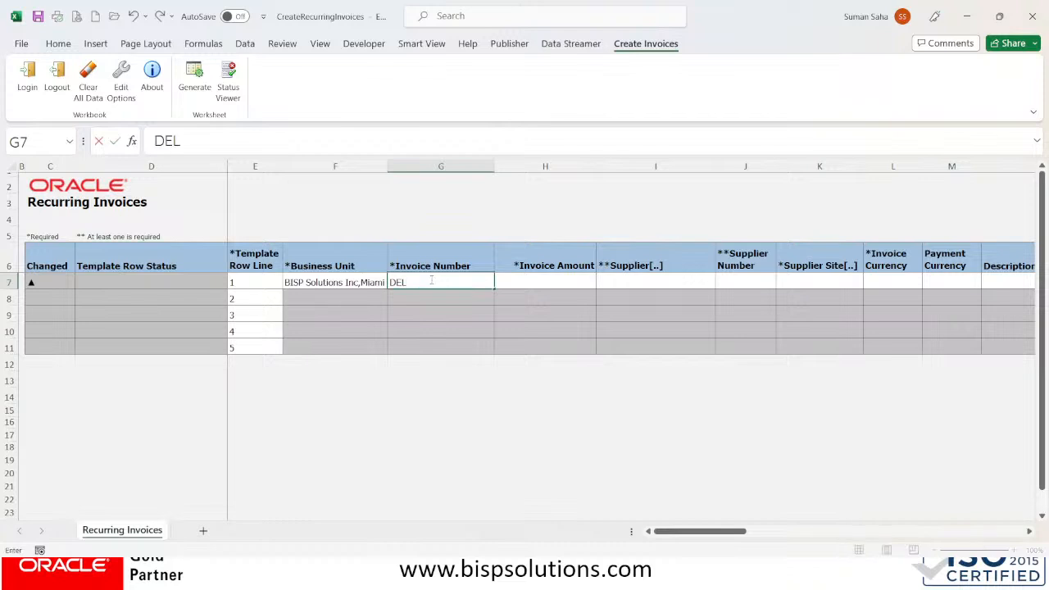
type("L/")
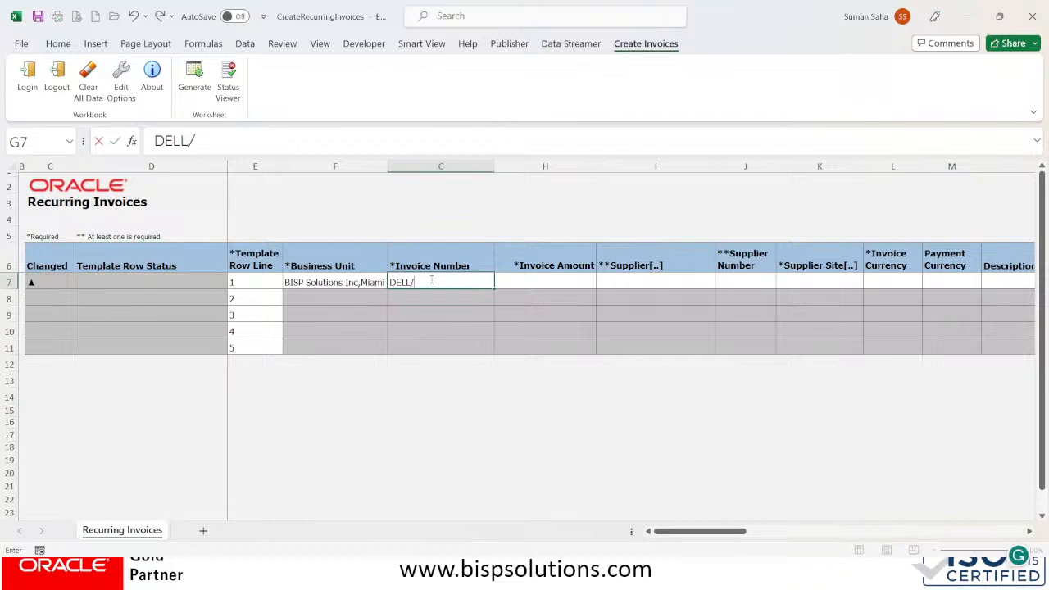
type("RR/")
key("Tab")
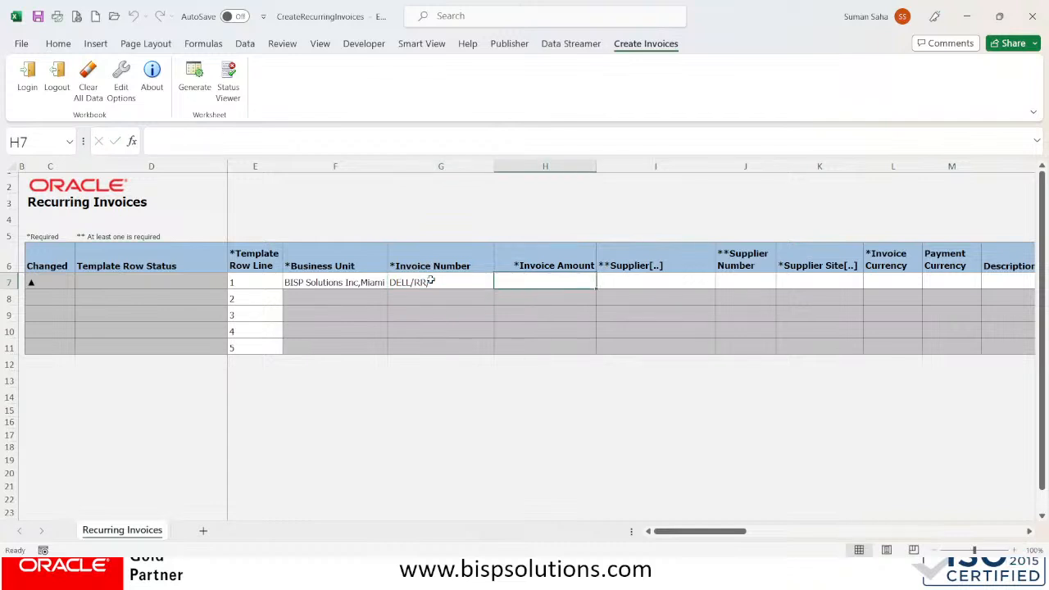
type("550")
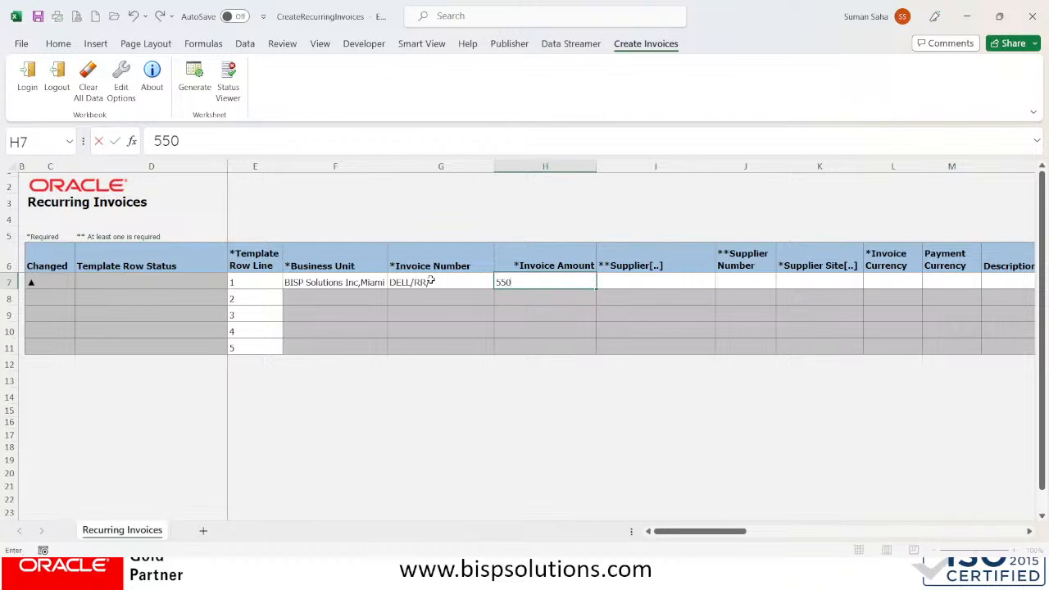
key("Tab")
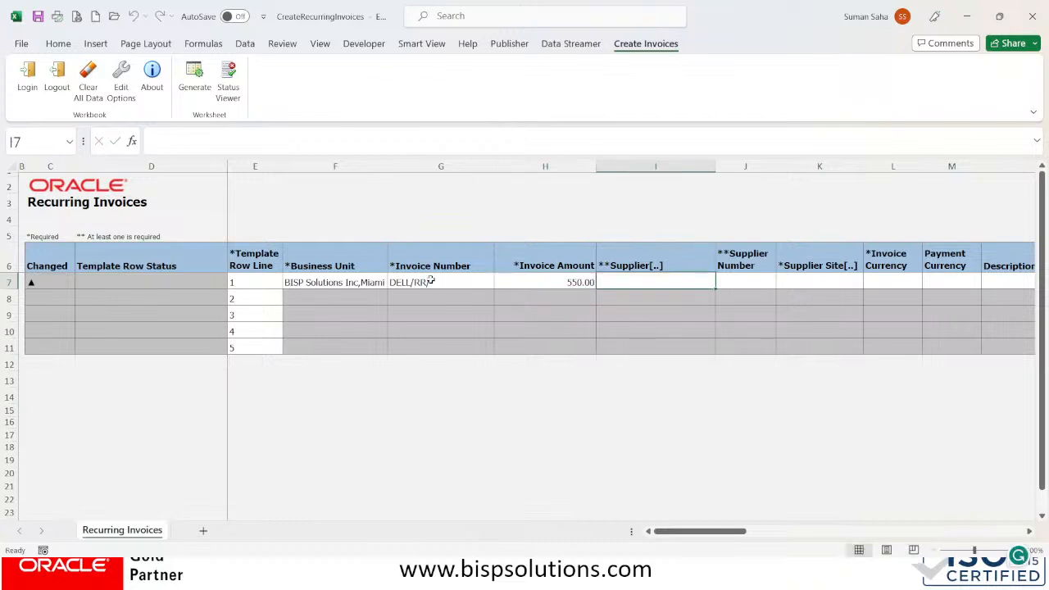
Enter supplier number 1255 in cell J7, then clear it again
key("Tab")
type("1255")
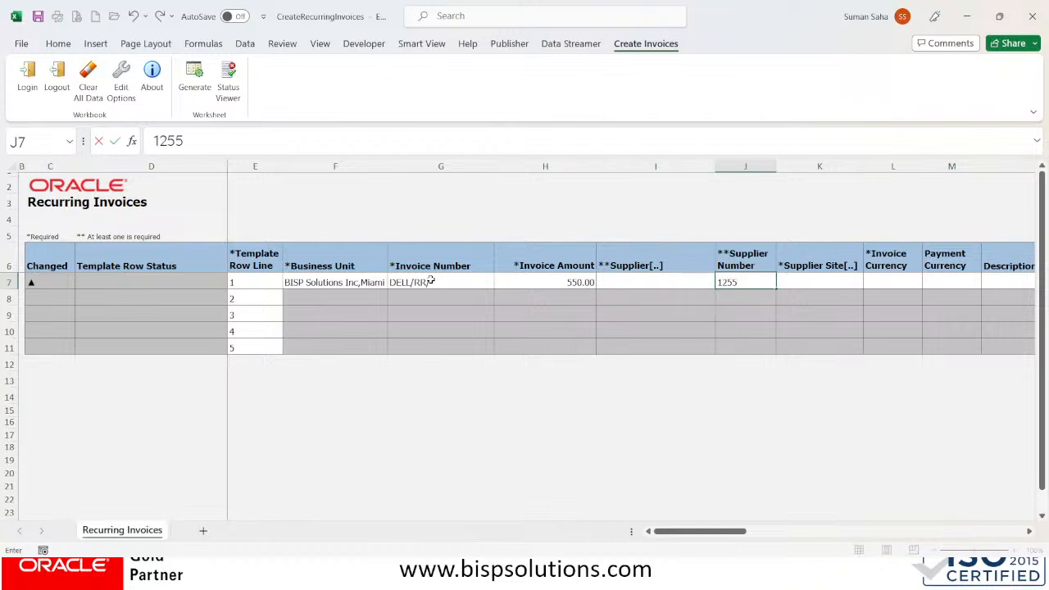
key("Return")
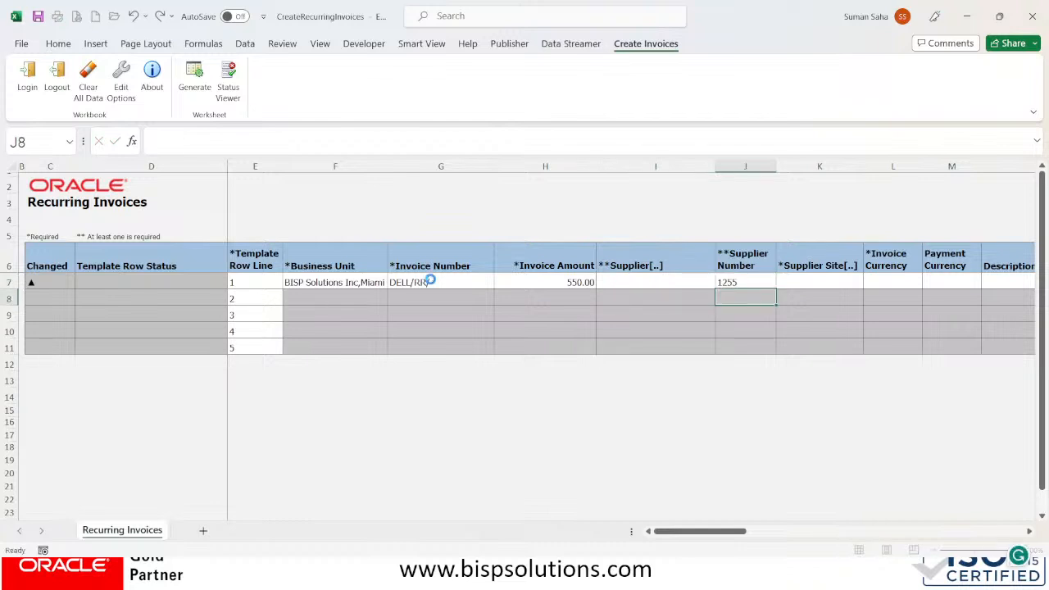
double_click(742, 282)
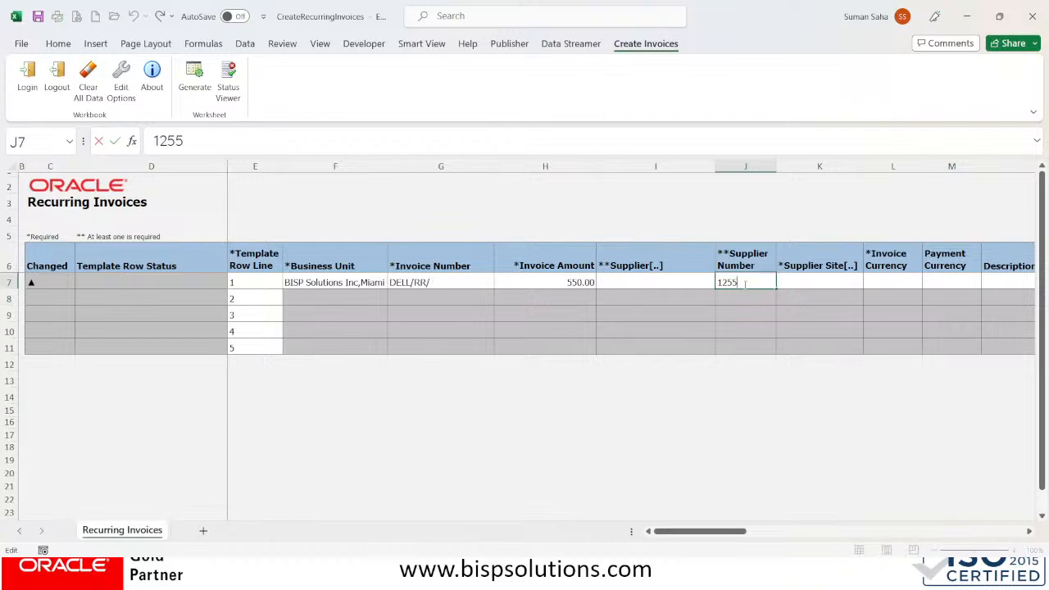
left_click_drag(745, 283, 717, 282)
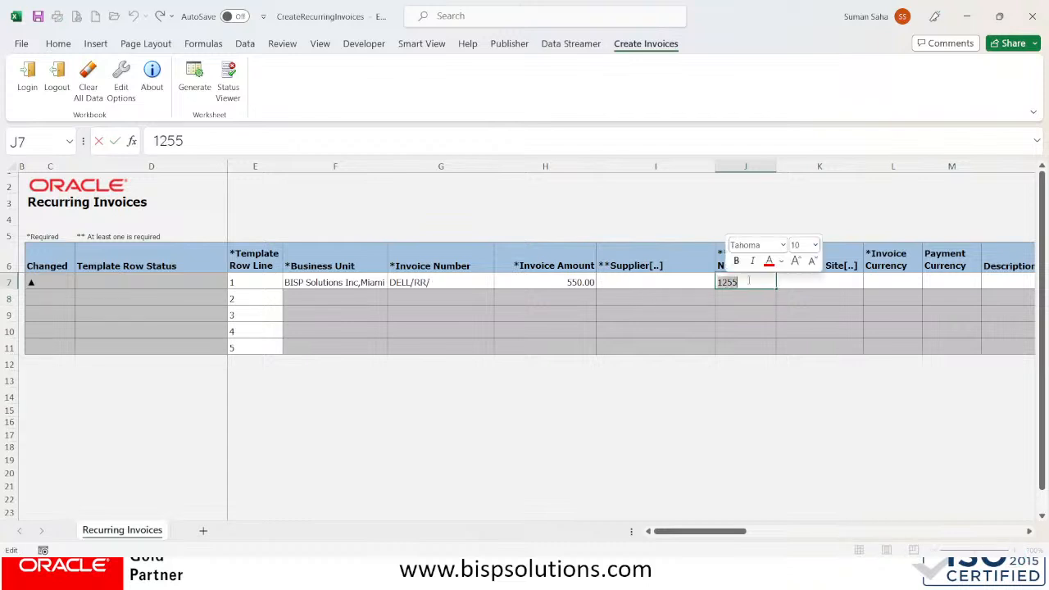
left_click(696, 283)
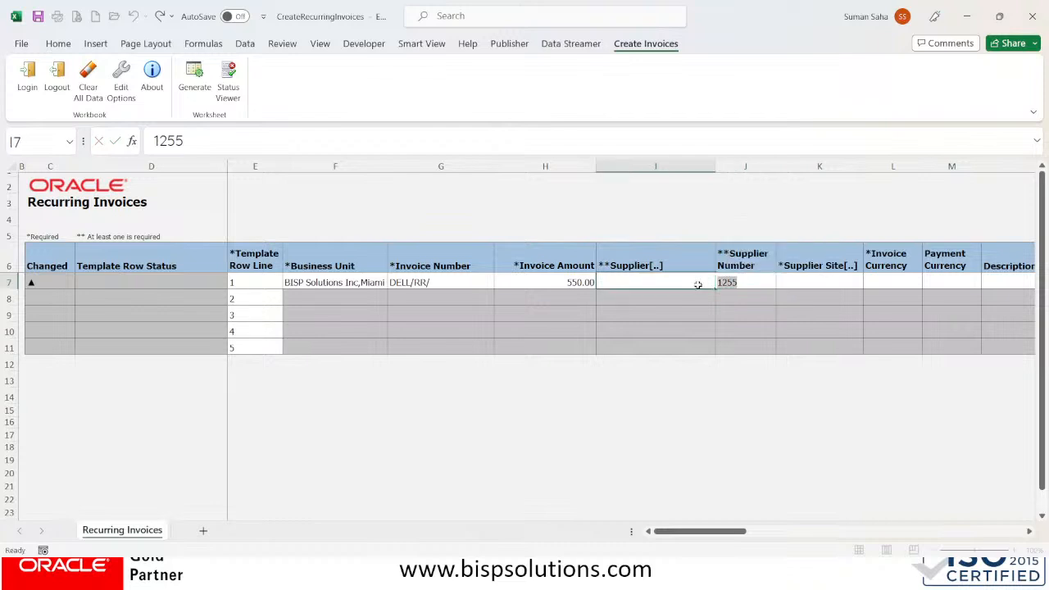
left_click(741, 281)
key("Delete")
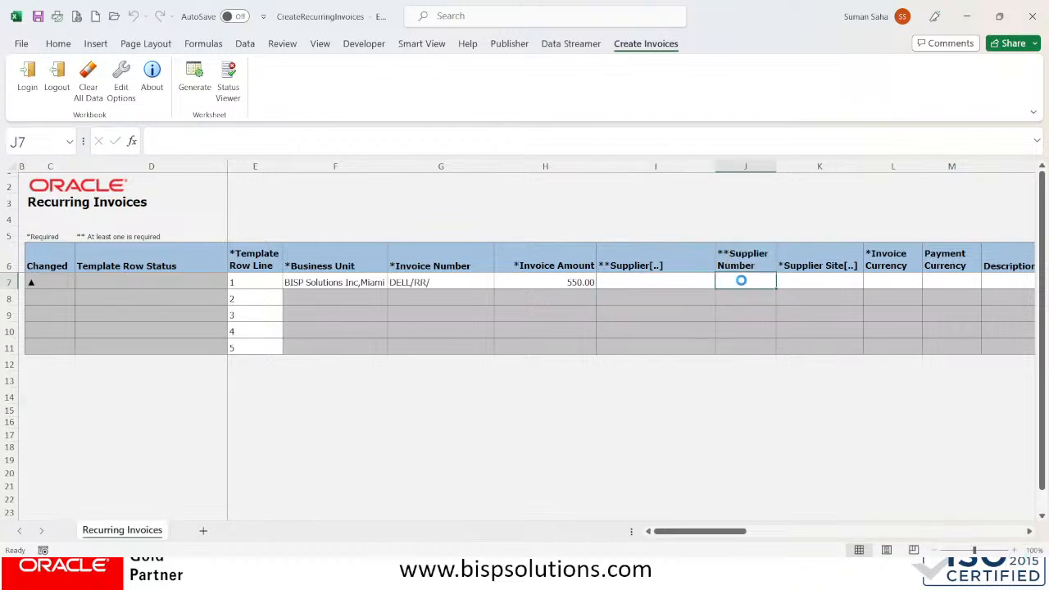
Open the supplier search from Supplier cell I7
double_click(740, 280)
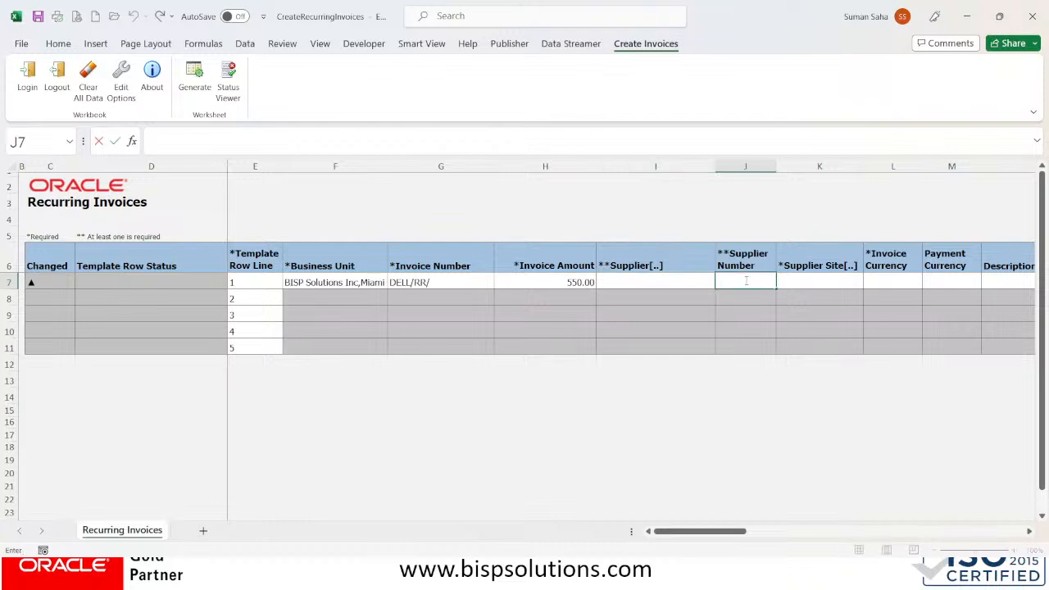
left_click(688, 292)
double_click(690, 282)
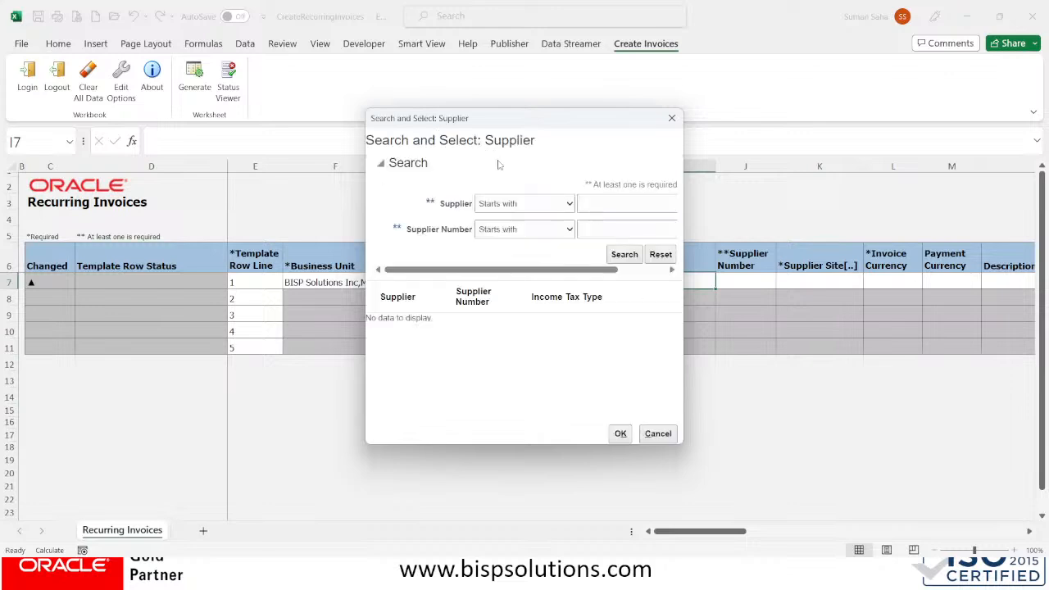
Search for supplier number 1255 and select Dell Inc. for row 1
left_click(596, 233)
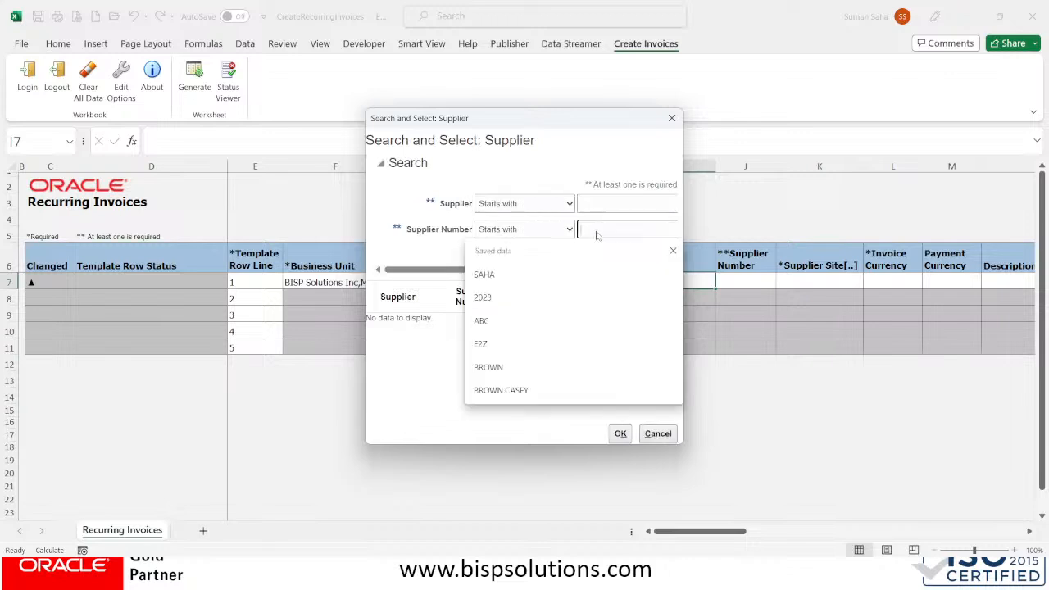
type("125")
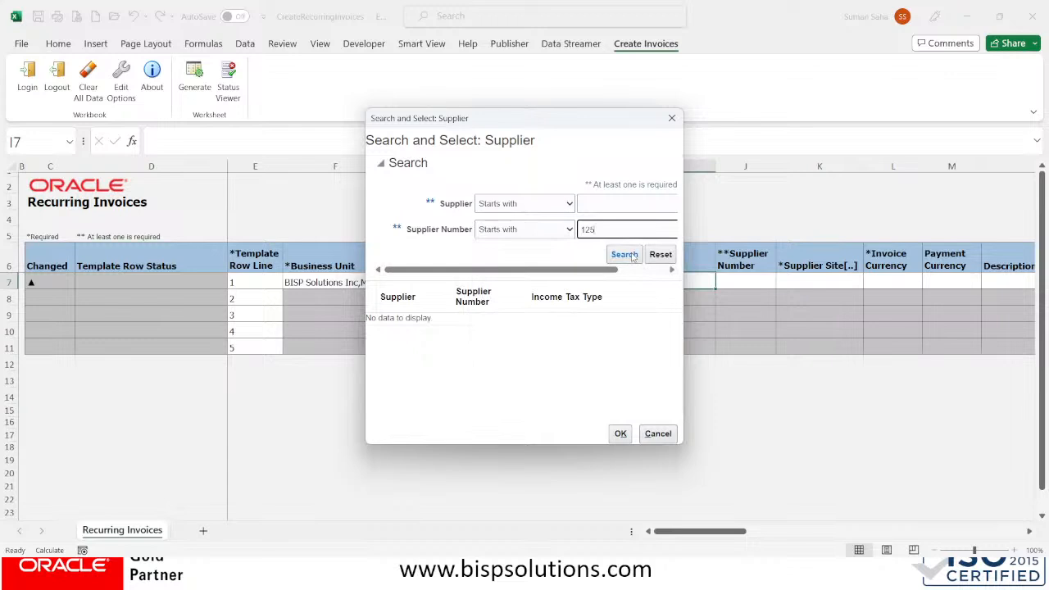
type("5")
left_click(623, 255)
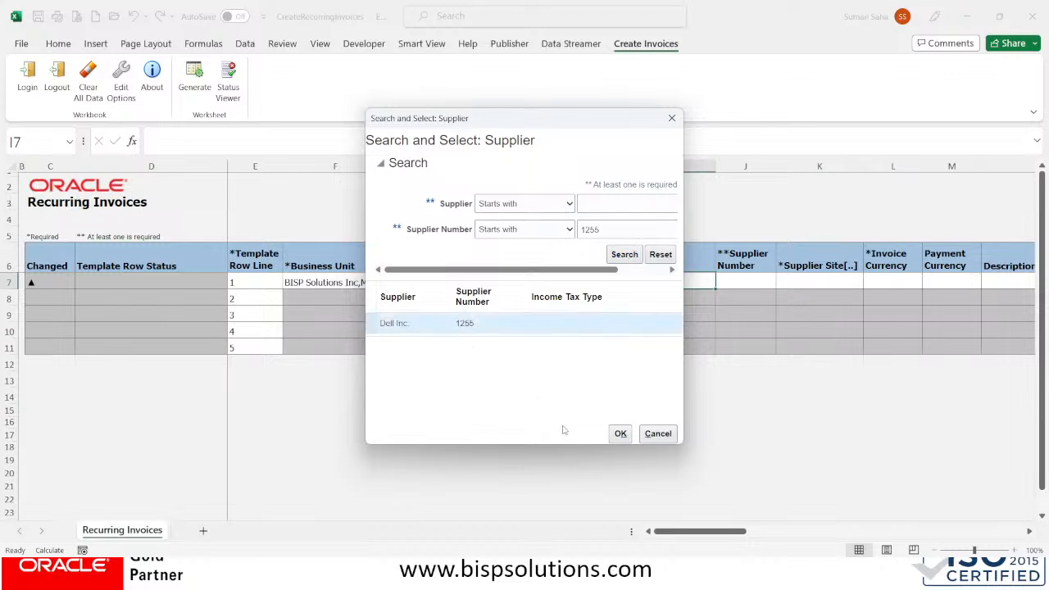
left_click(620, 433)
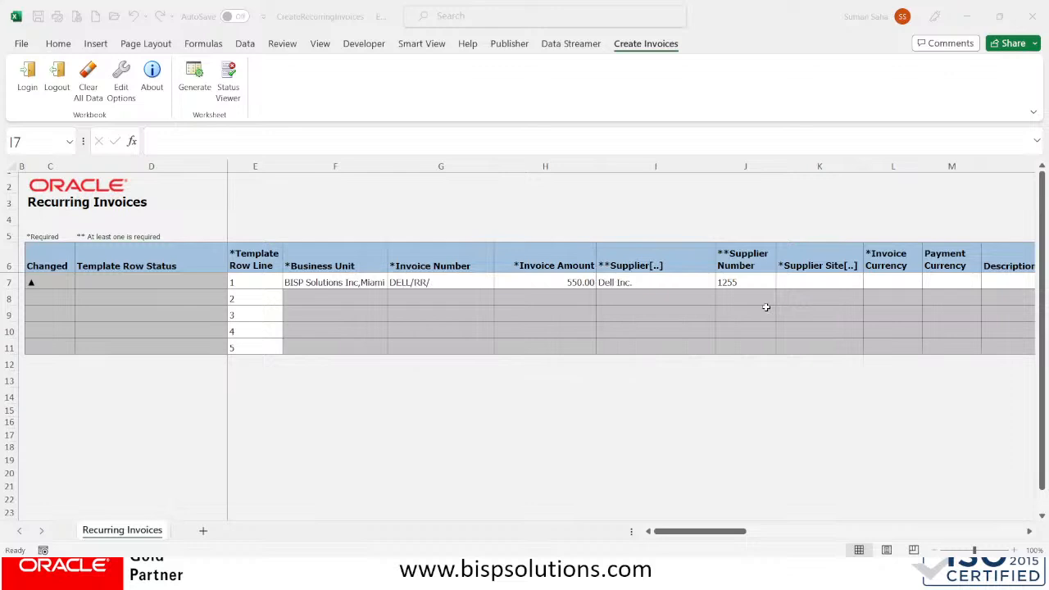
Look up supplier sites from cell K7 and choose Dell US1 for row 1
left_click(825, 279)
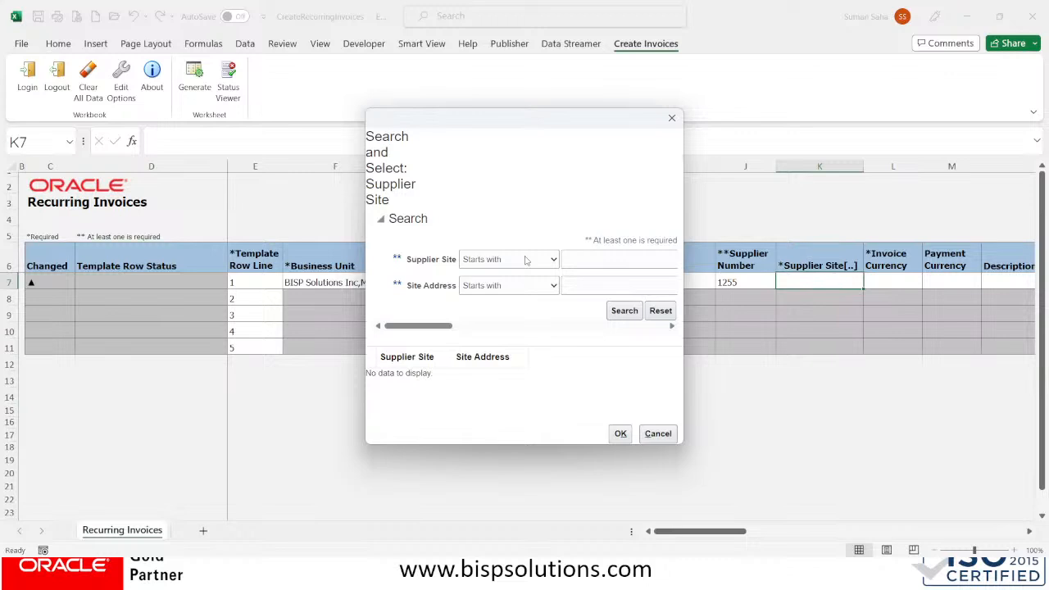
left_click(616, 256)
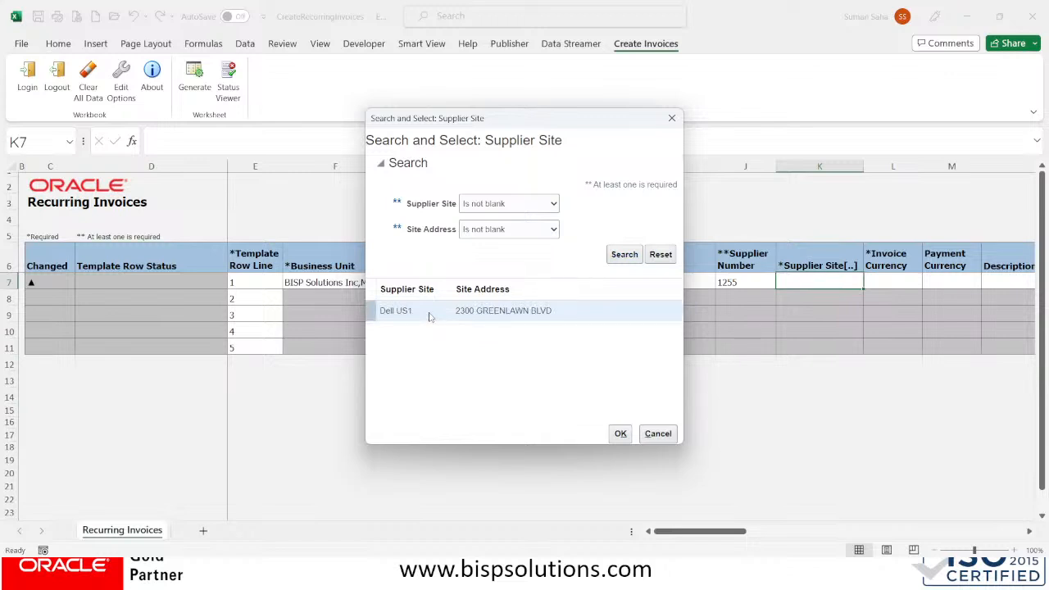
left_click(620, 432)
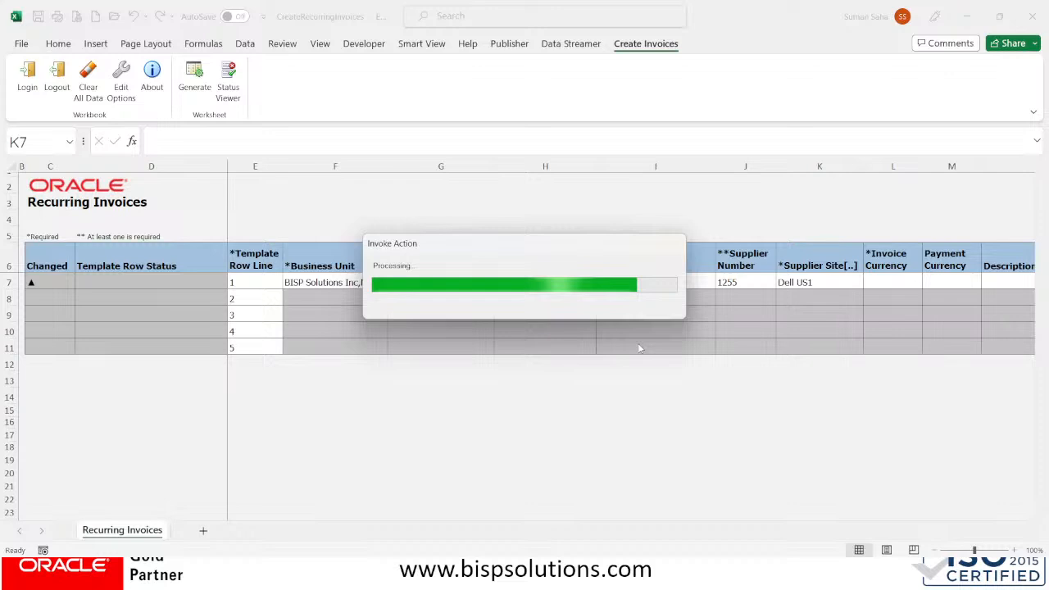
Pick USD as row 1's invoice currency in cell L7, filling payment currency too
left_click(893, 282)
left_click(928, 282)
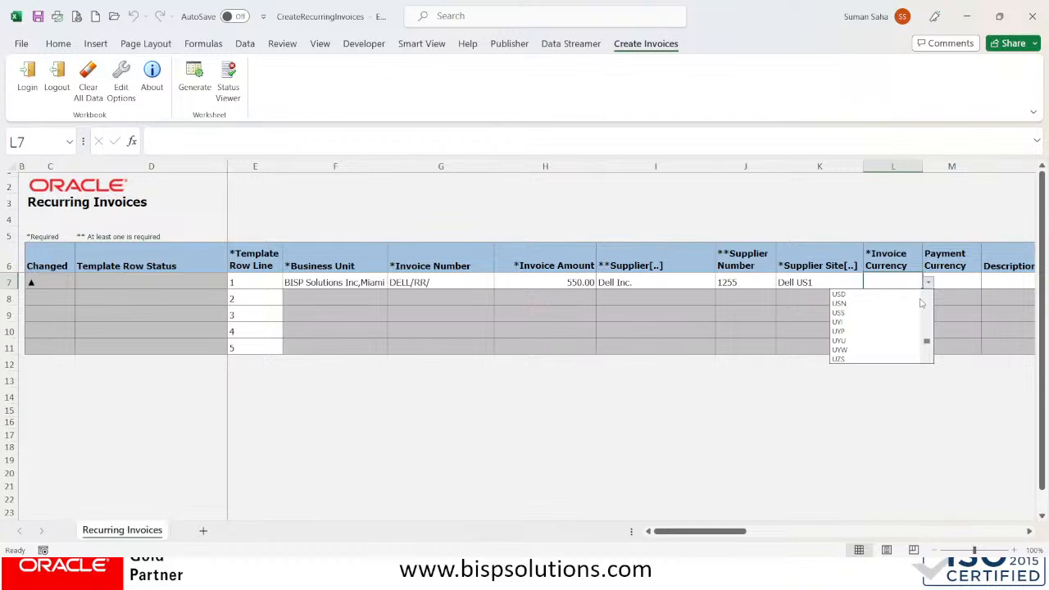
left_click(838, 293)
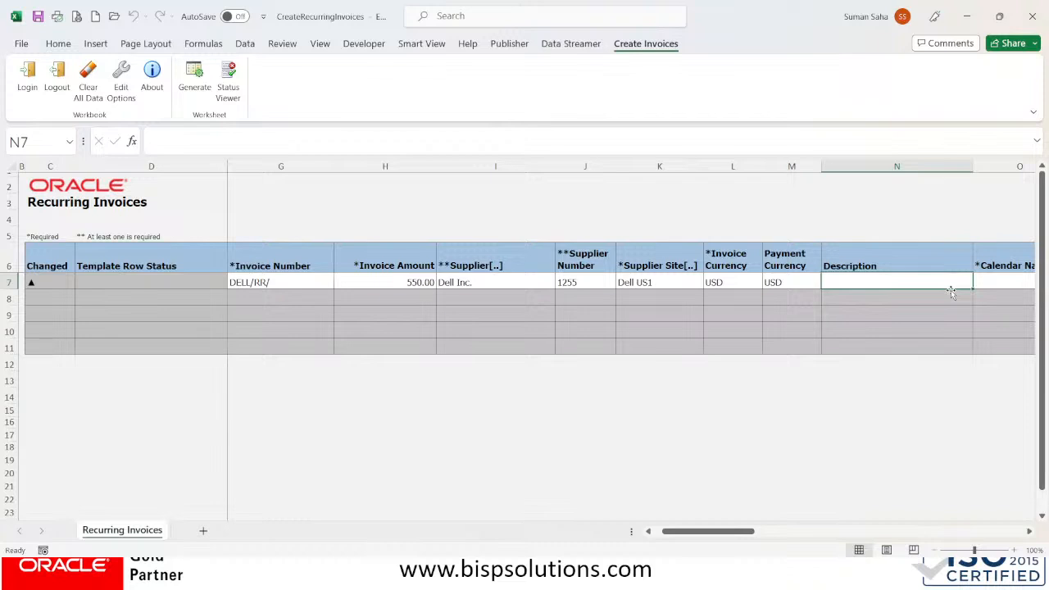
Type the description MMC CHARGES into cell N7 of row 1
type("MMC CHAR")
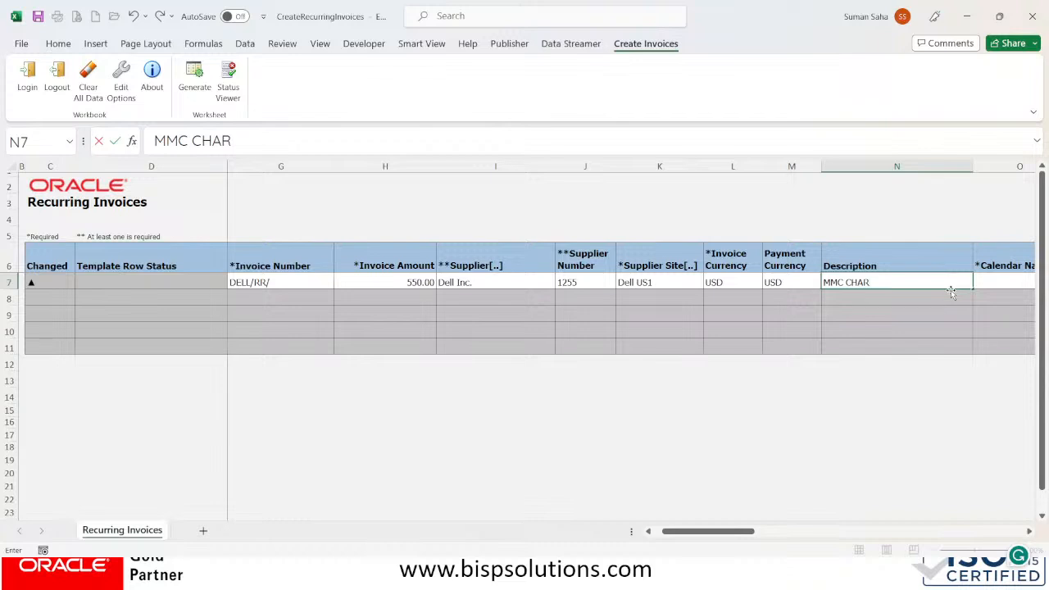
type("GES")
key("Tab")
left_click_drag(747, 531, 770, 531)
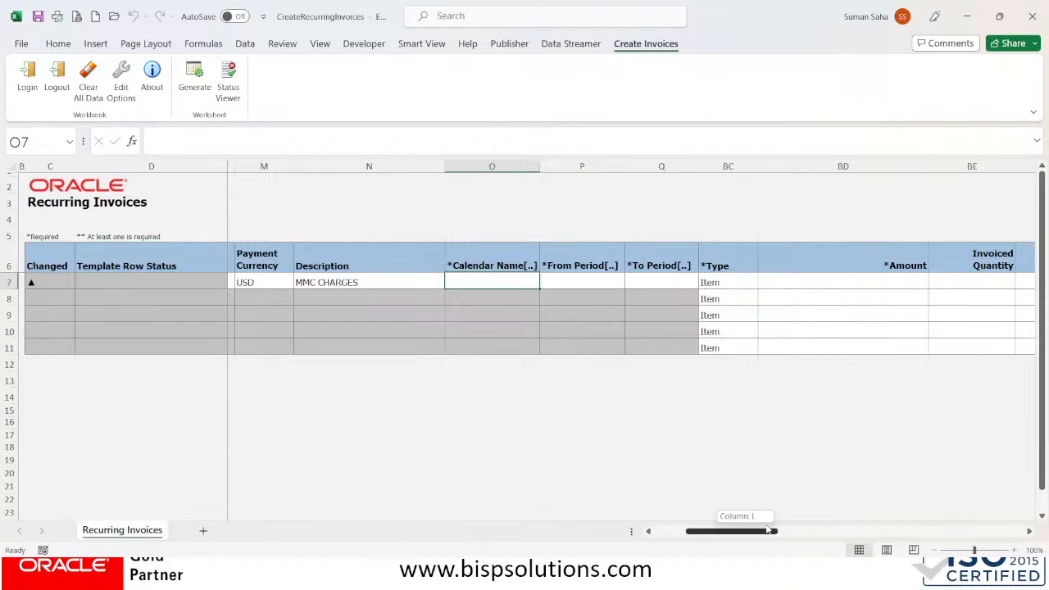
Look up calendars from cell O7 and choose Monthly for row 1
double_click(445, 281)
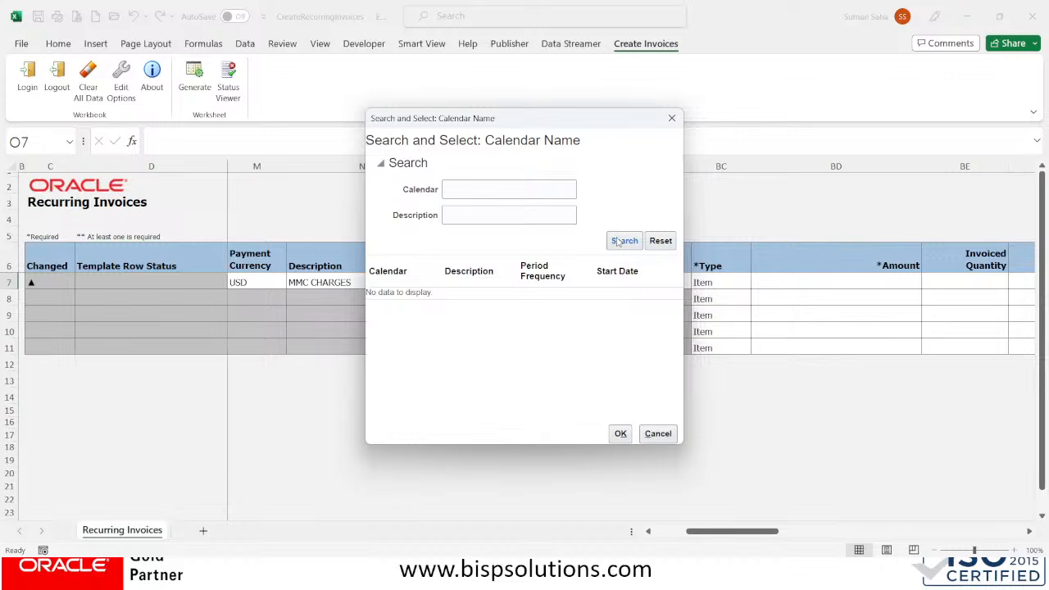
left_click(619, 242)
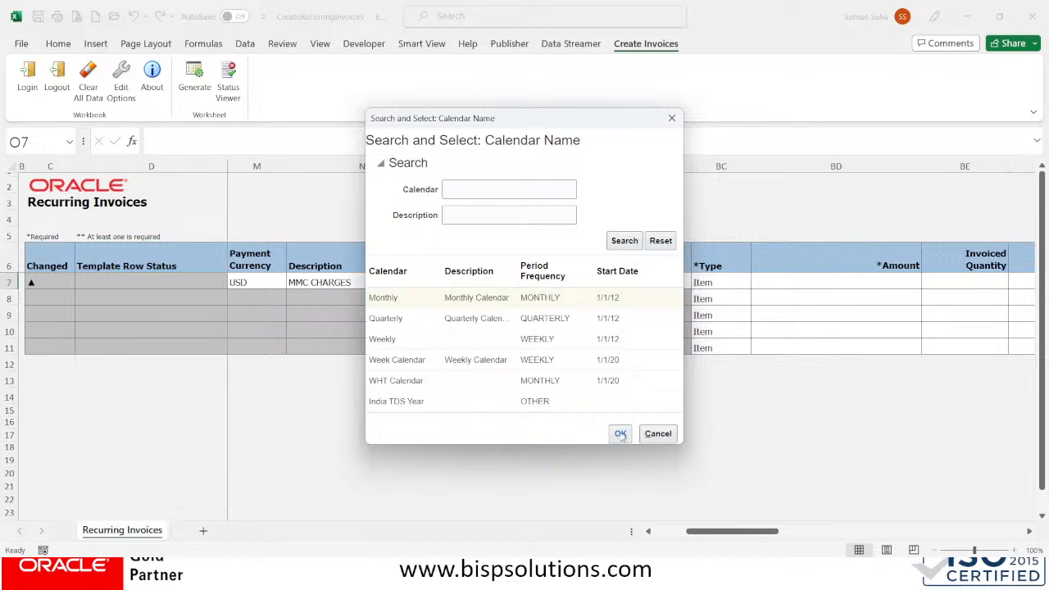
left_click(620, 433)
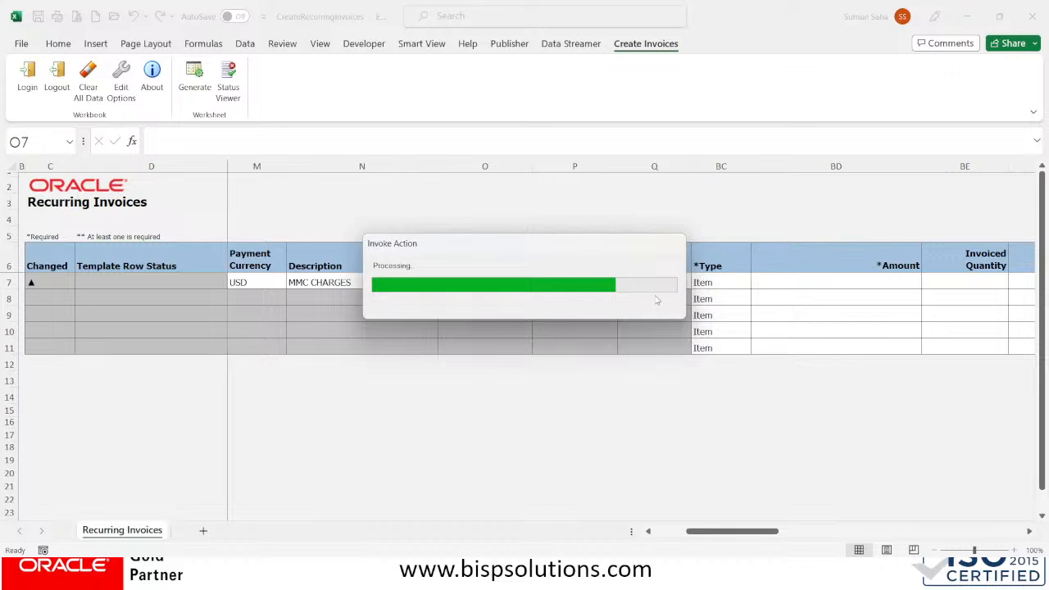
Set the first invoice row's From Period (P7) to Jan-23 by searching for JAN-23
left_click(562, 280)
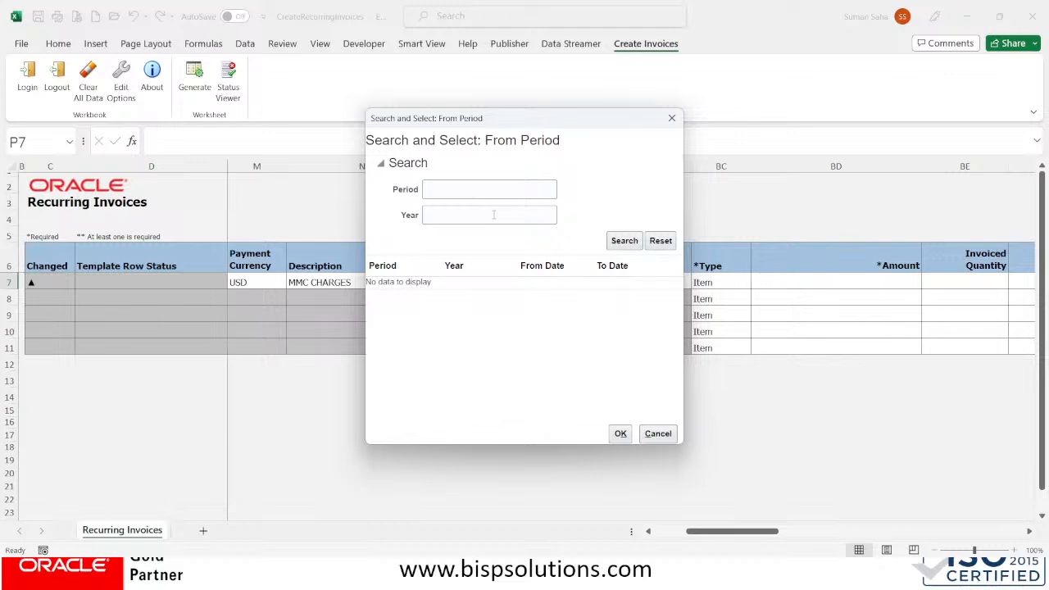
left_click(624, 240)
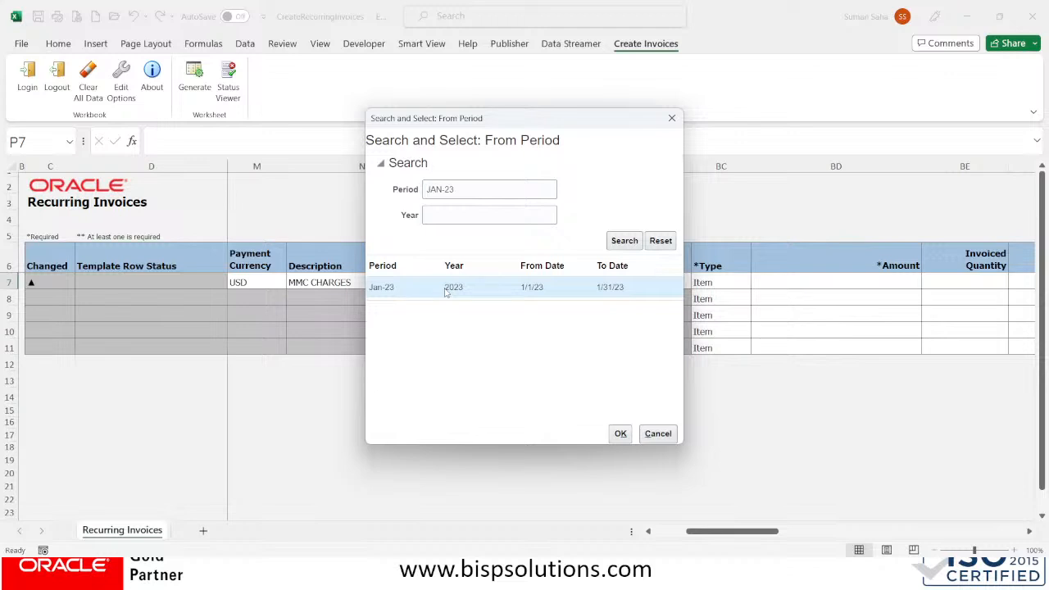
left_click(621, 433)
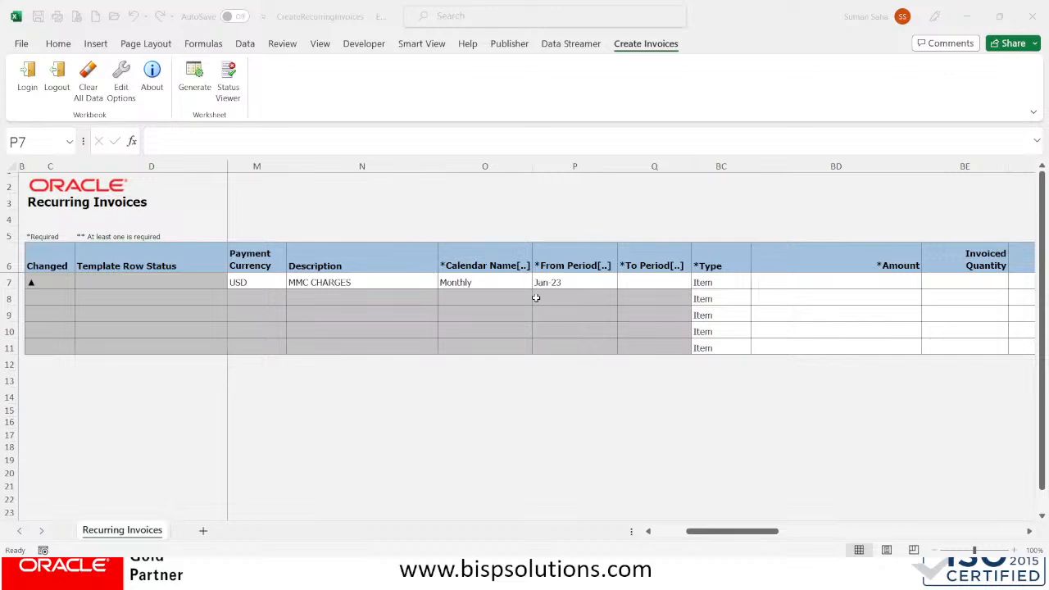
Set the To Period in Q7 to Jul-23, chosen from the year 2023 periods
key("Tab")
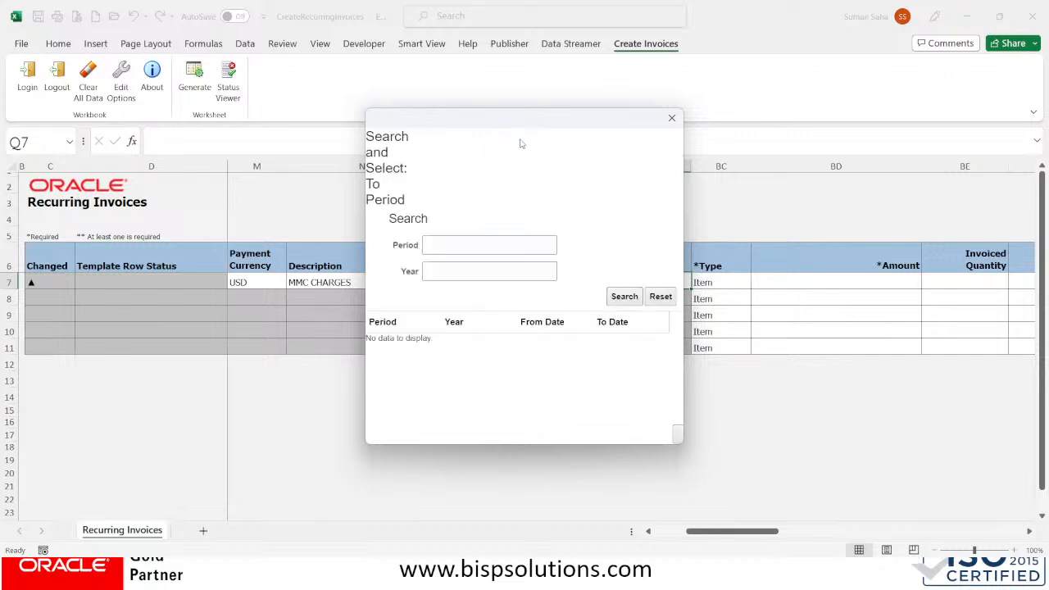
left_click(438, 270)
type("2023")
left_click(439, 262)
left_click(627, 241)
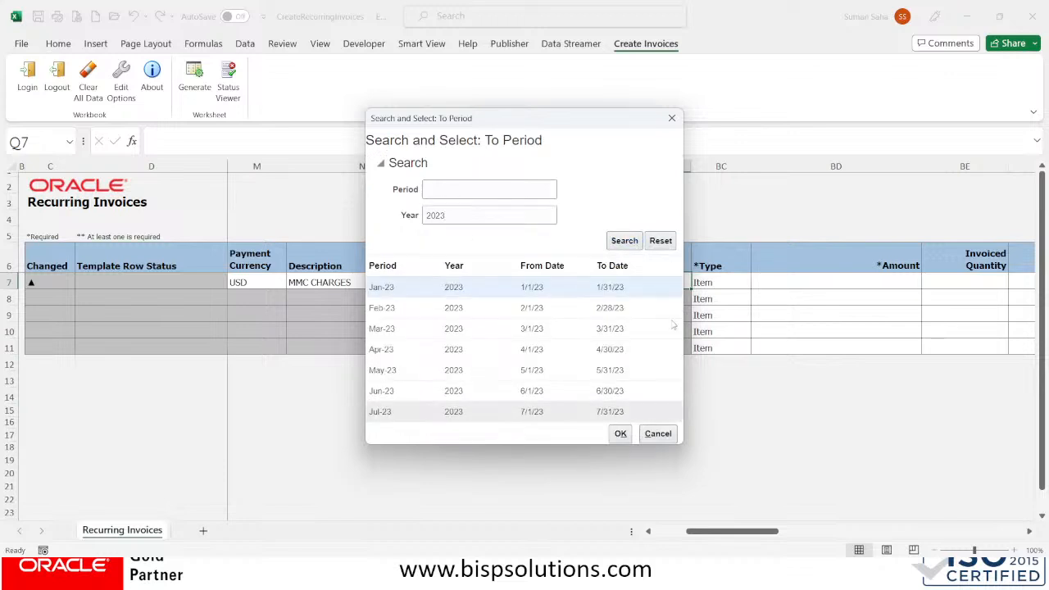
left_click(412, 413)
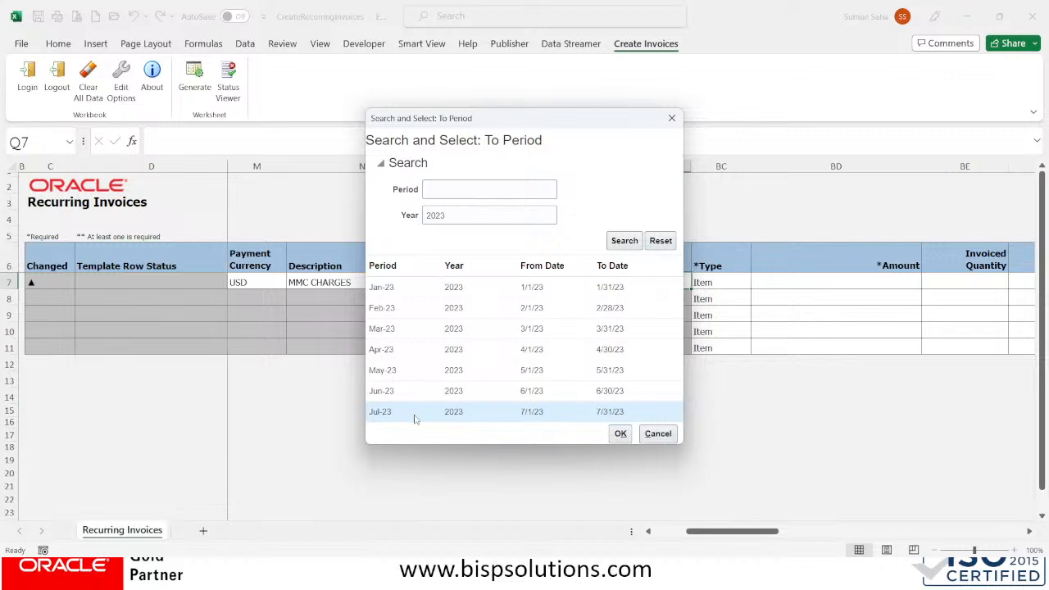
left_click(621, 433)
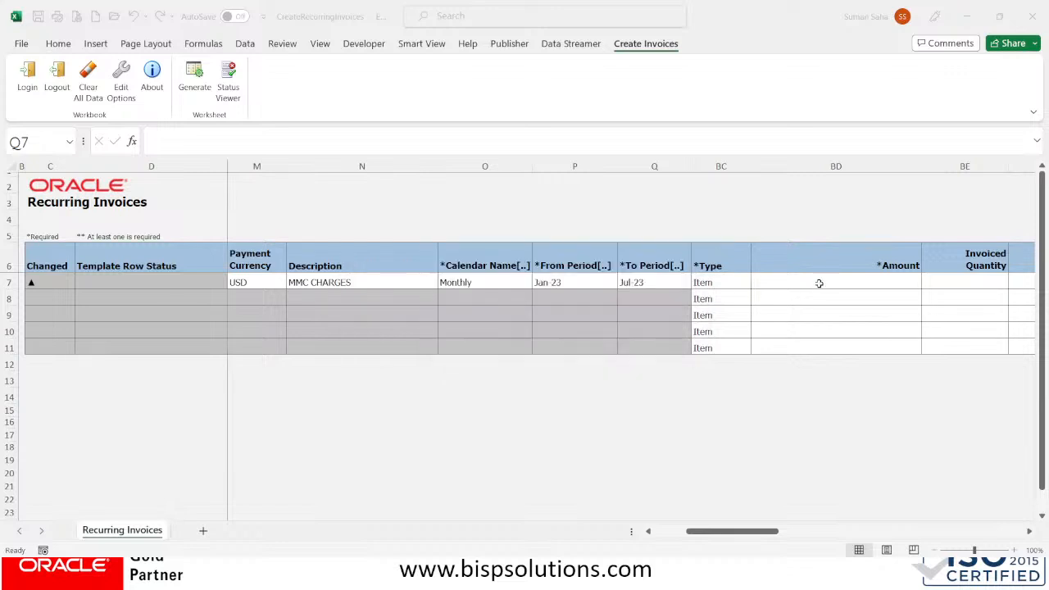
Enter 550 as the invoice row's Amount and move right toward the Distribution Combination cell
left_click(824, 283)
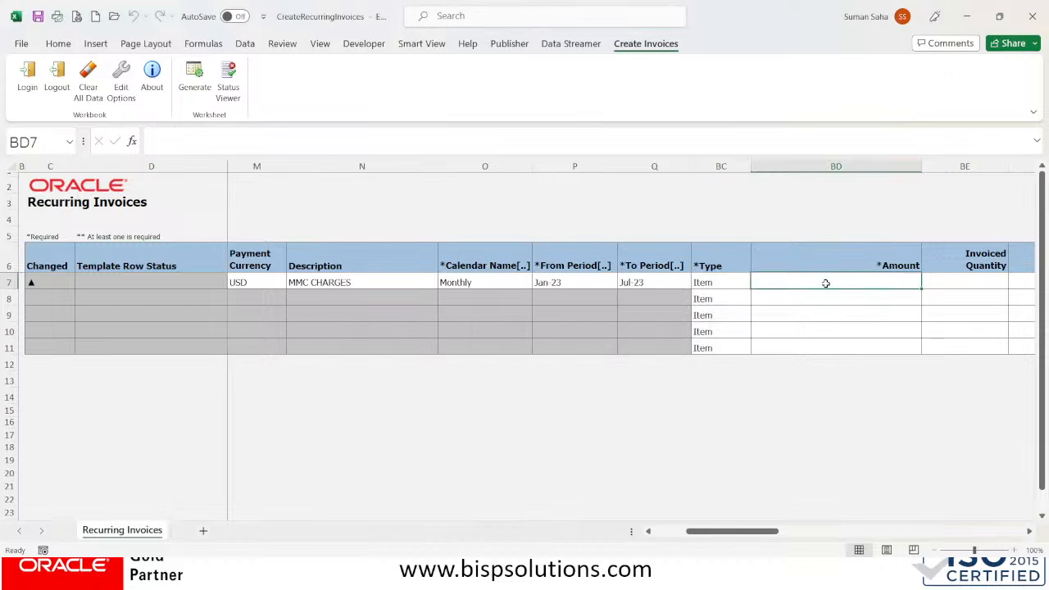
type("550")
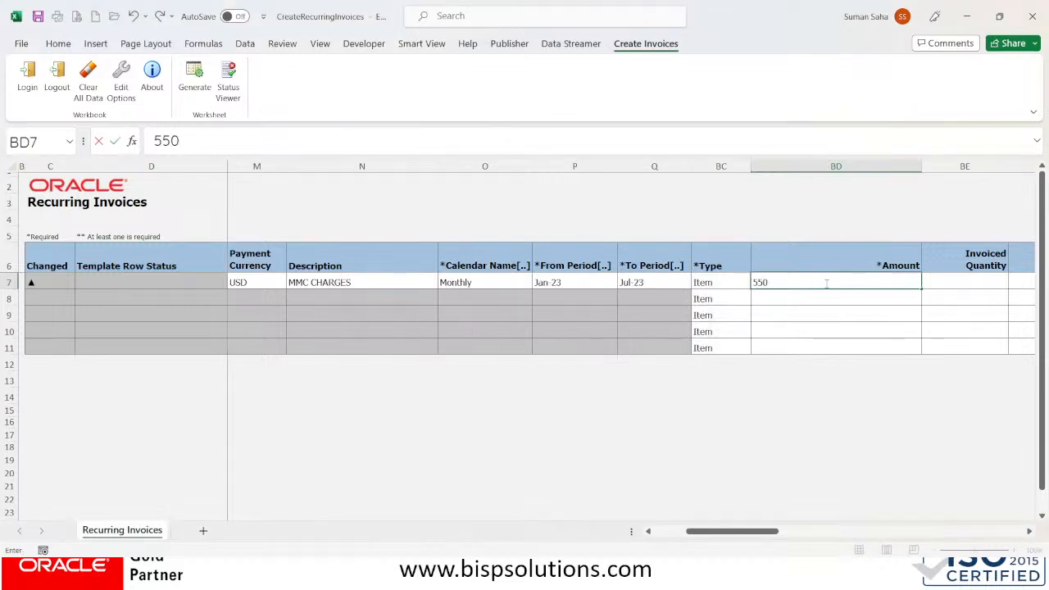
key("Tab")
key("Tab")
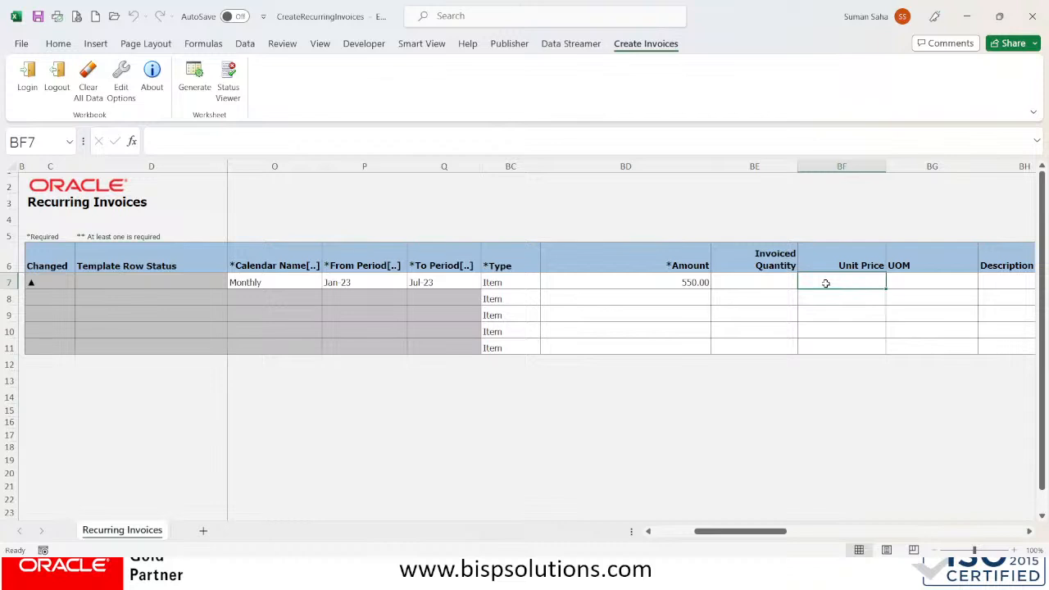
key("Tab")
key("Tab")
key("Tab")
key("Tab")
key("Tab")
key("Tab")
key("Tab")
key("Tab")
key("Tab")
key("Tab")
key("Tab")
key("Tab")
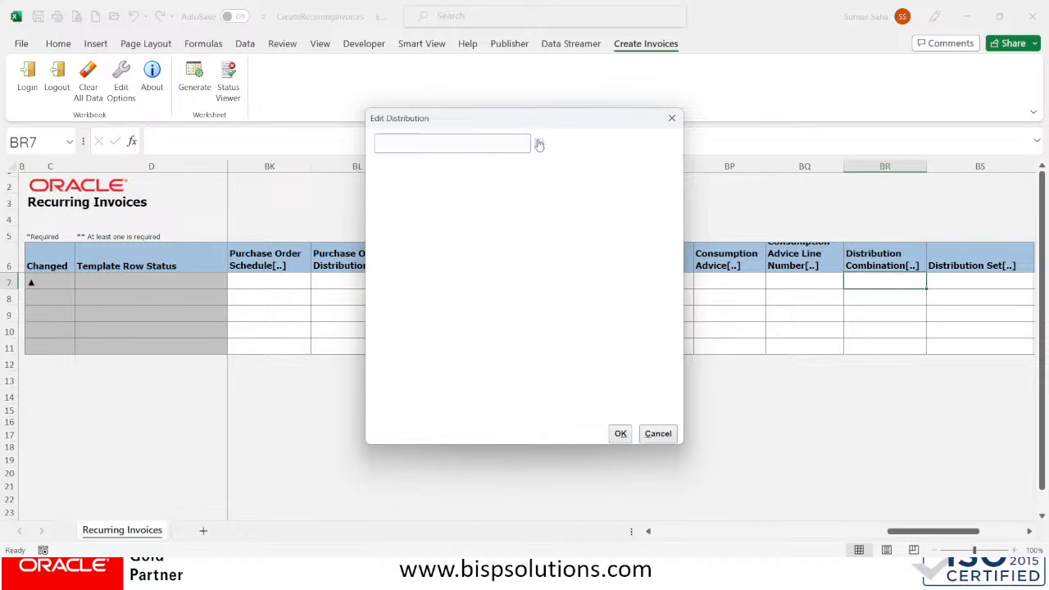
left_click(539, 144)
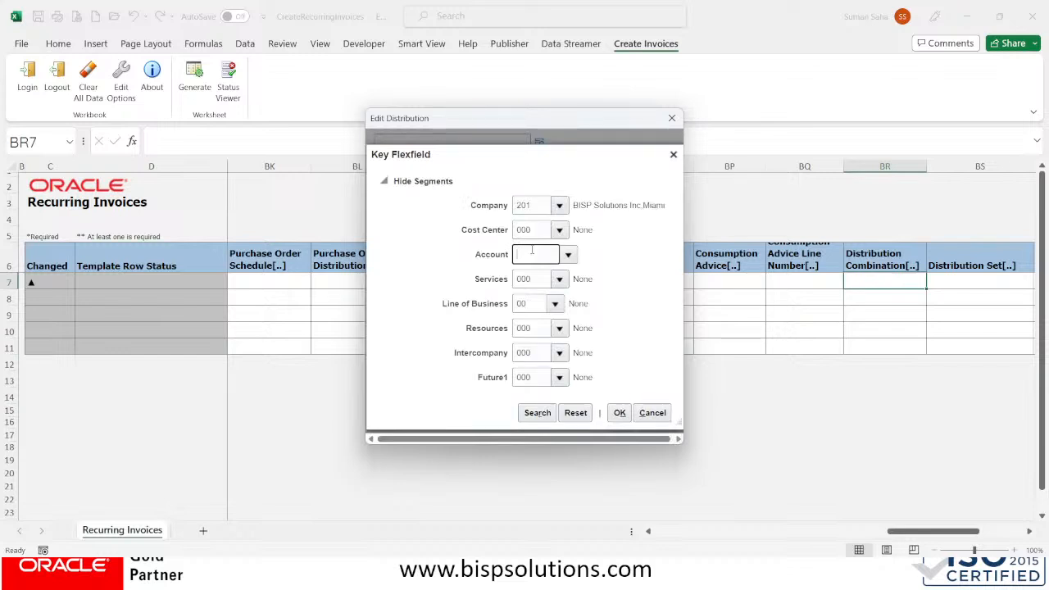
type("53520")
left_click(550, 277)
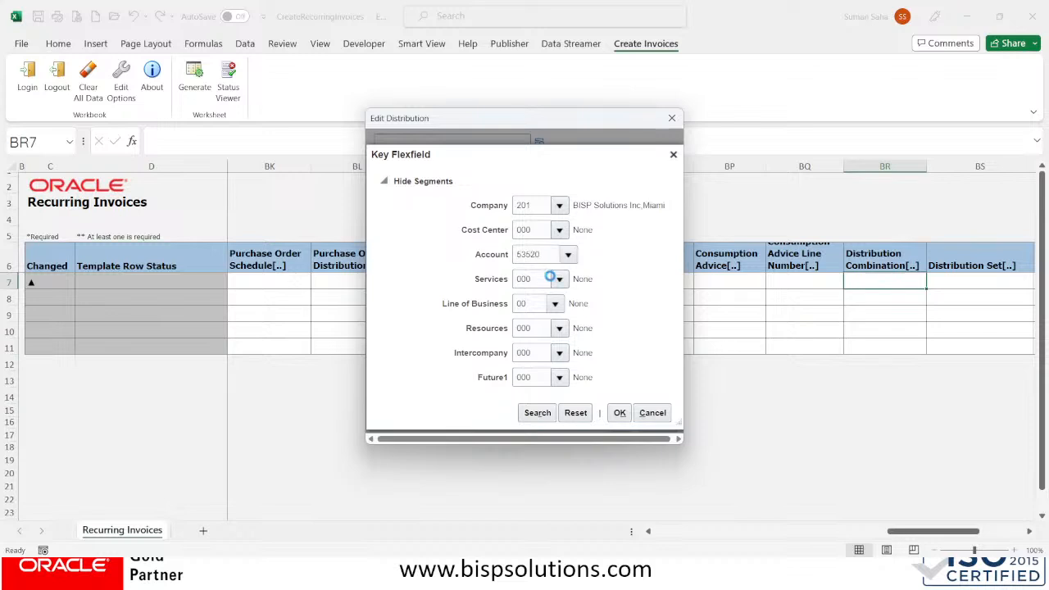
left_click(615, 415)
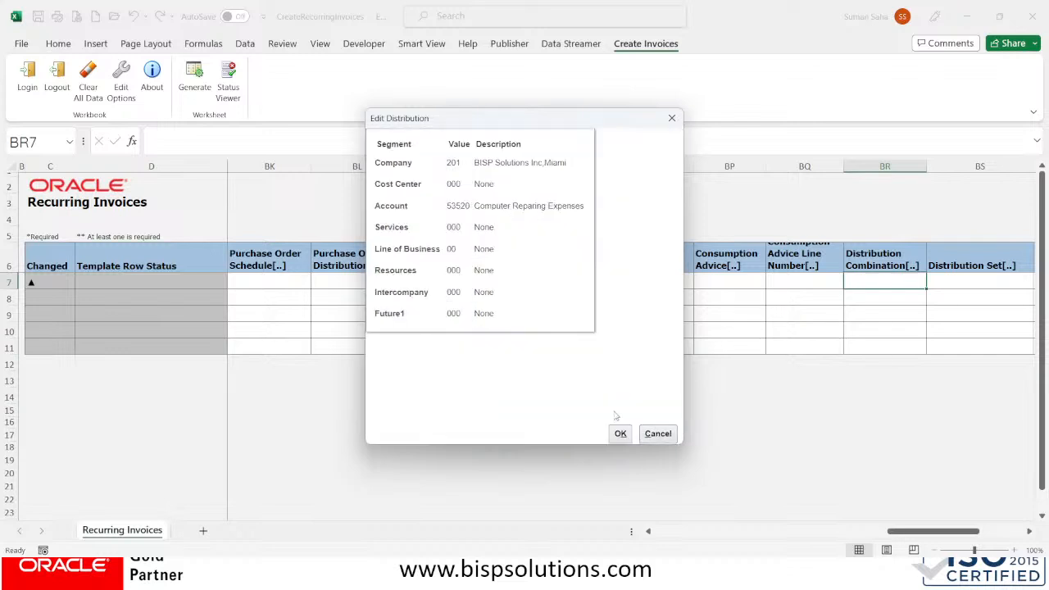
left_click(622, 434)
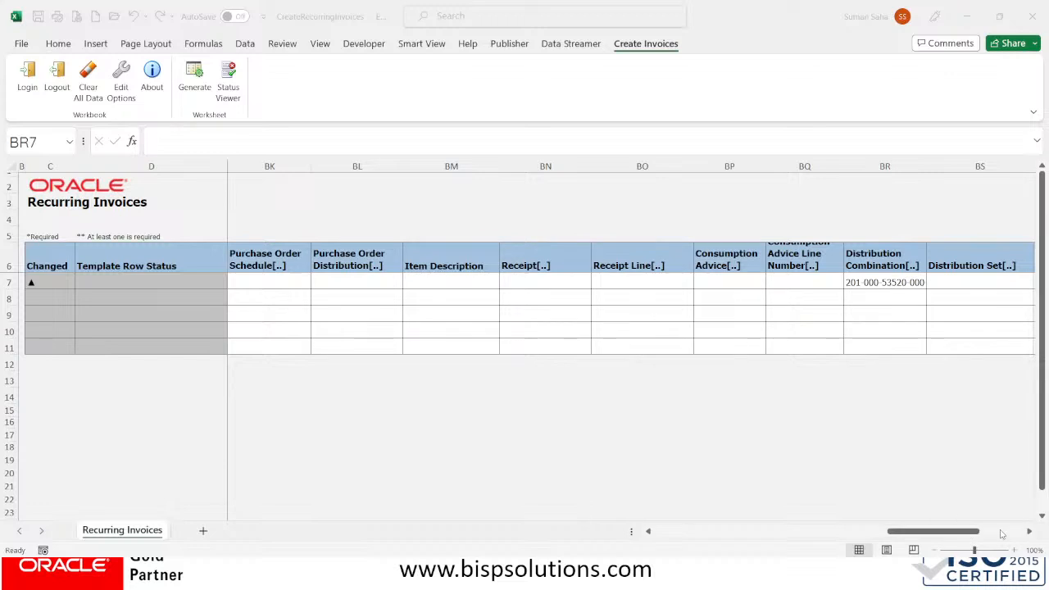
Generate the template upload so row 7 inserts and 7 recurring invoices are created
left_click(1001, 534)
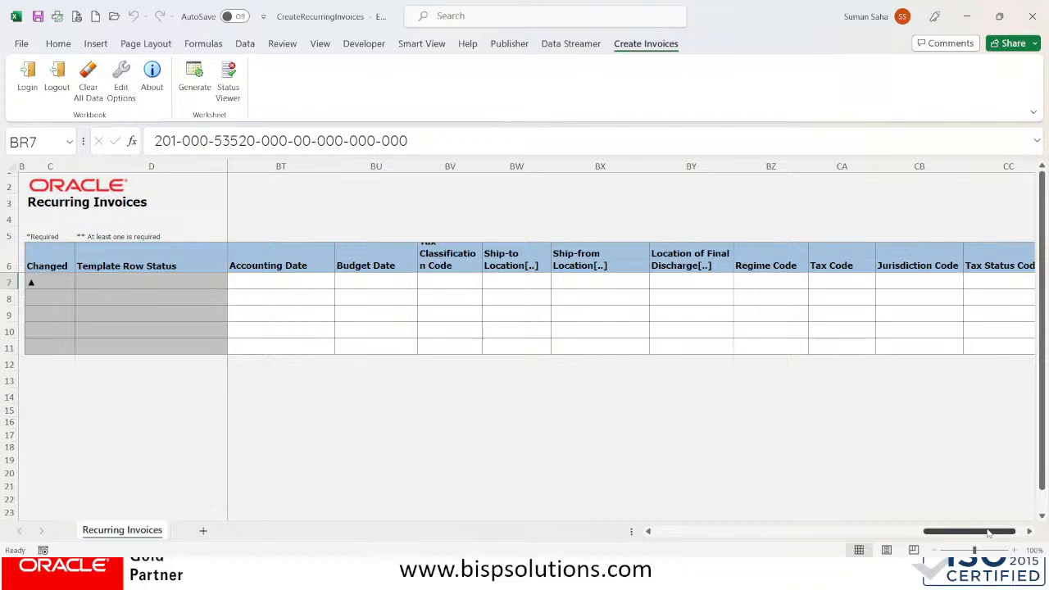
left_click(194, 78)
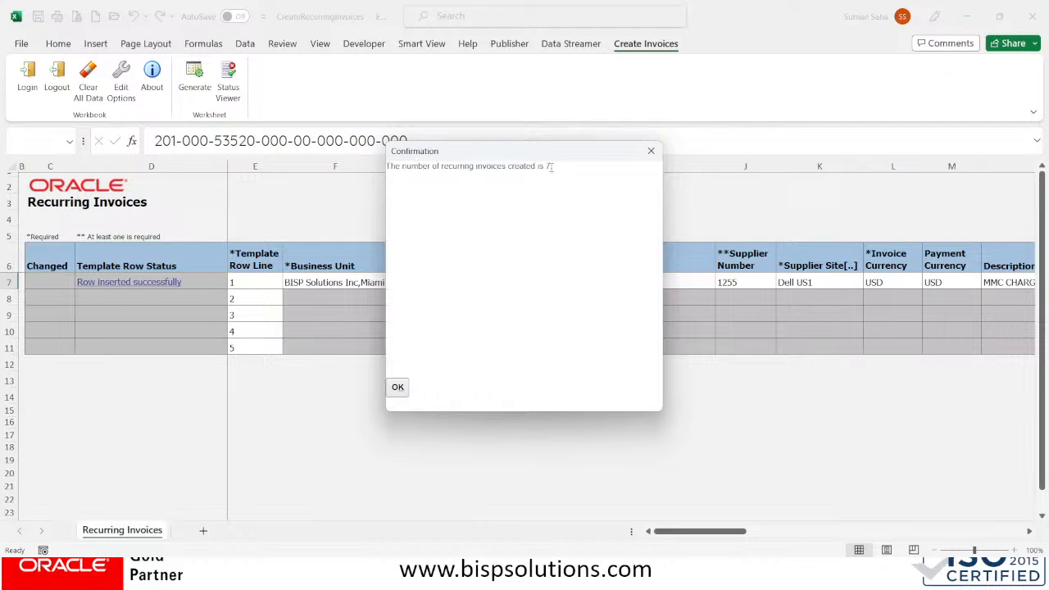
Acknowledge the recurring-invoices-created messages and return to the Chrome Invoice Workbench
left_click(398, 389)
left_click(398, 388)
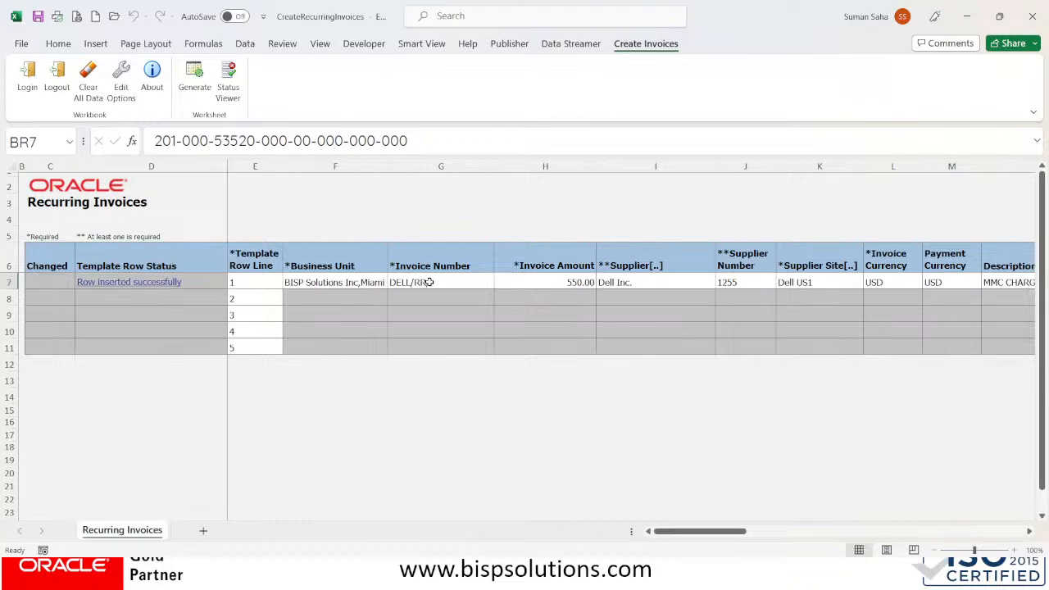
key("alt+Tab")
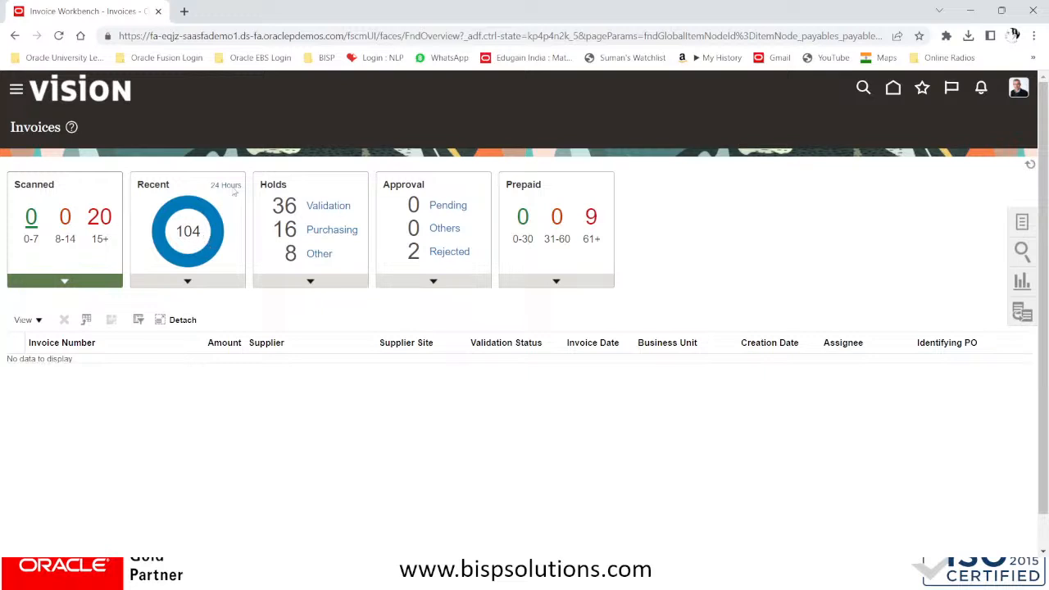
Refresh the Invoices list to show the DELL/RR invoices and open DELL/RR/_1
left_click(1031, 163)
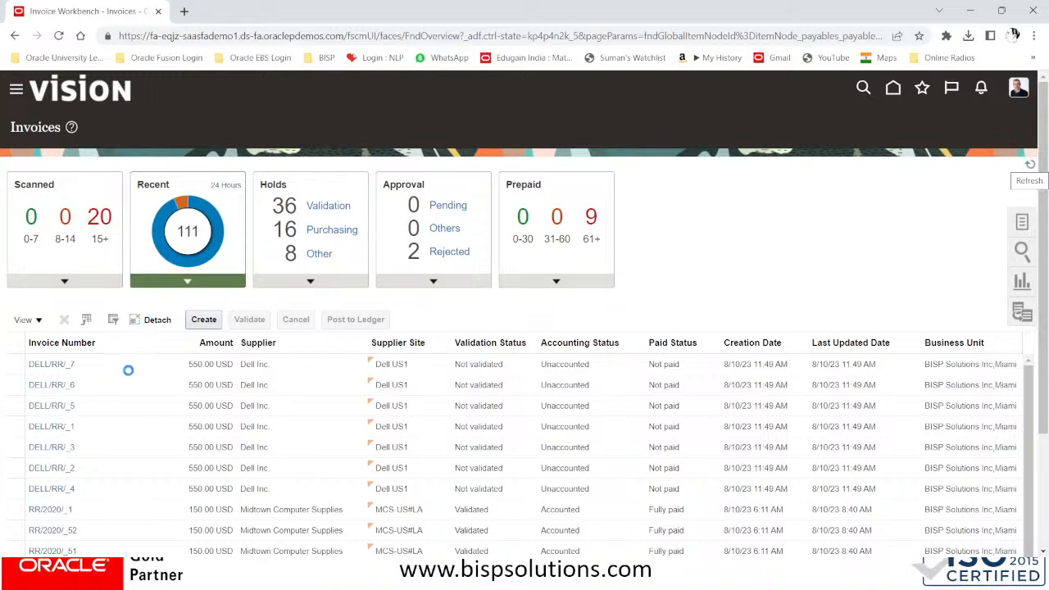
left_click(82, 366)
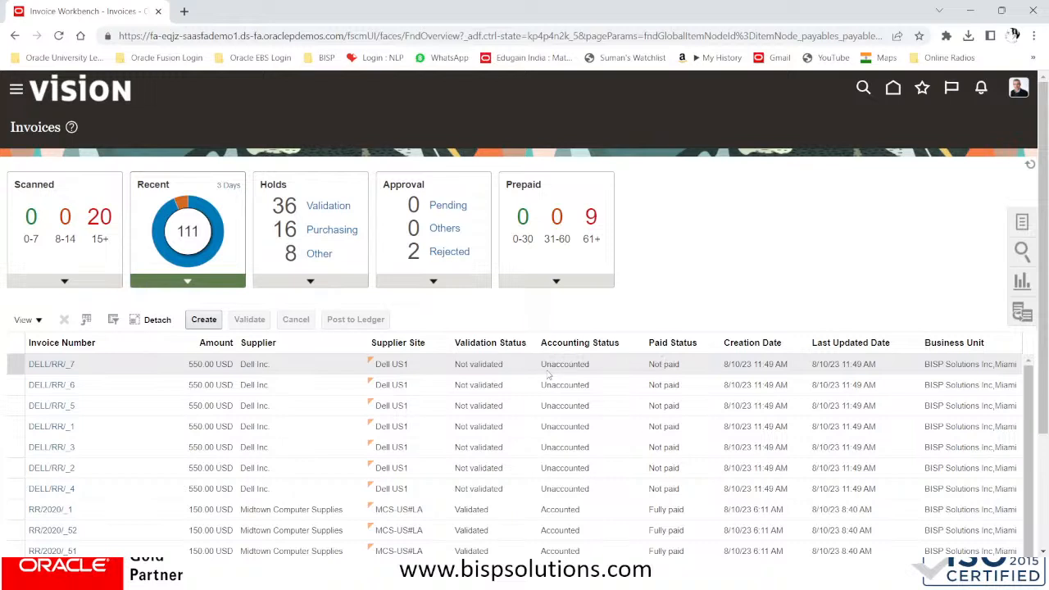
left_click(62, 428)
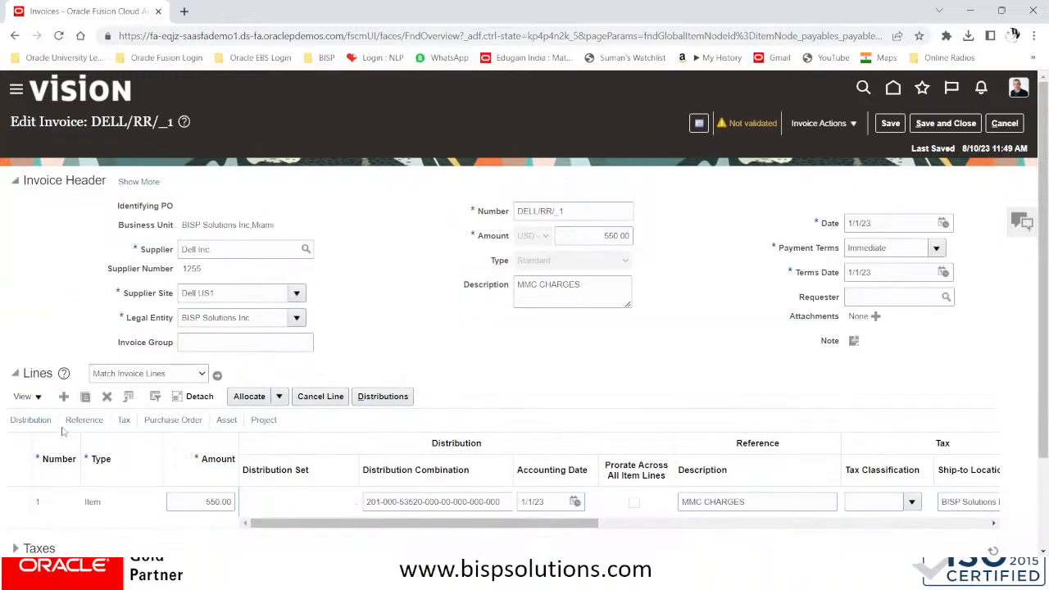
Review DELL/RR/_1's Invoice Summary: not validated, unaccounted, unpaid, then close it
scroll(368, 388, "down", 3)
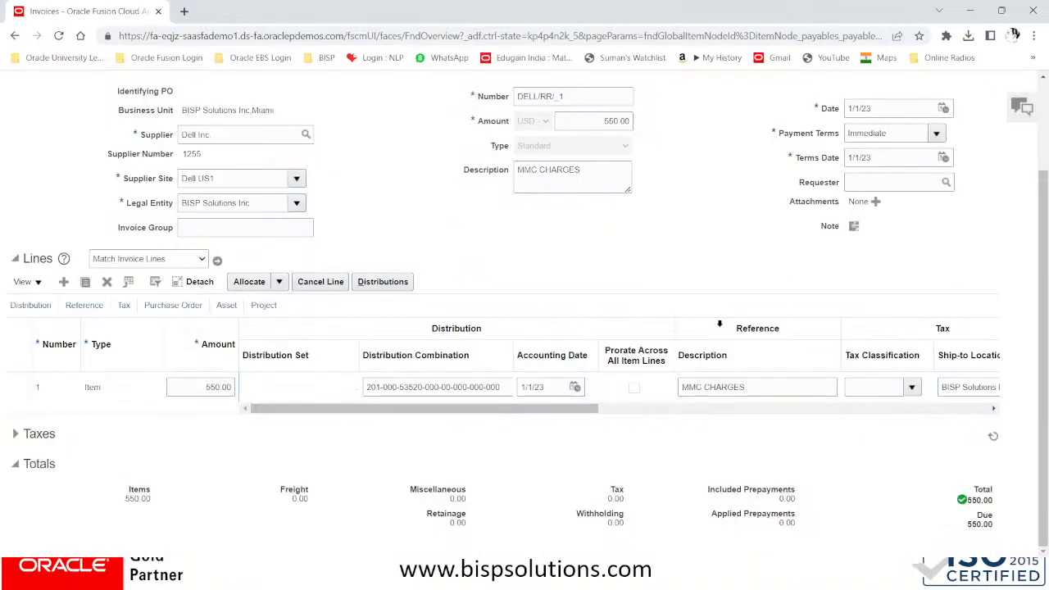
scroll(820, 355, "up", 3)
scroll(725, 375, "down", 3)
scroll(774, 359, "up", 3)
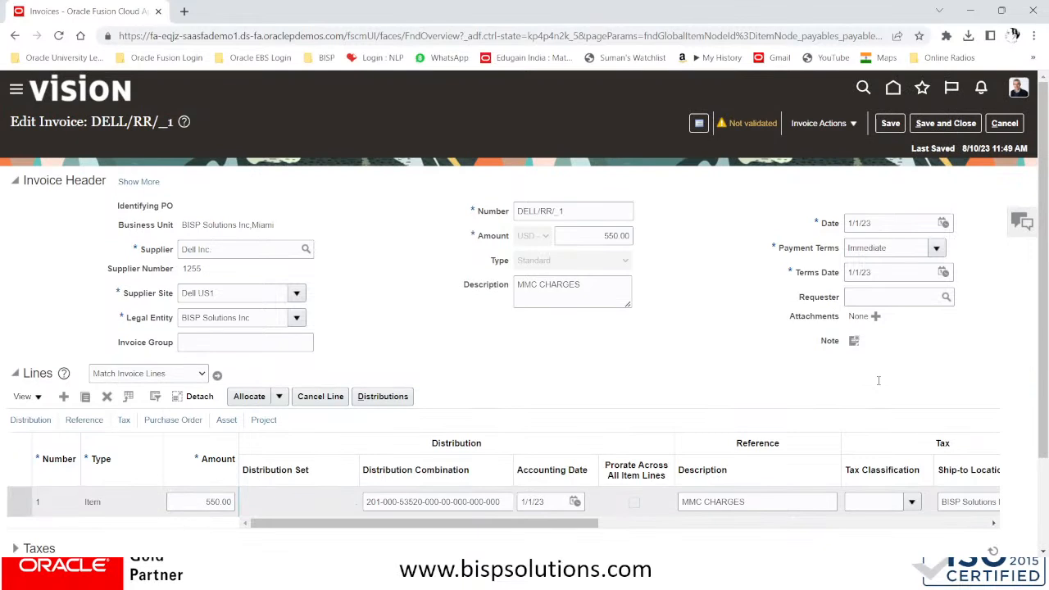
left_click(758, 123)
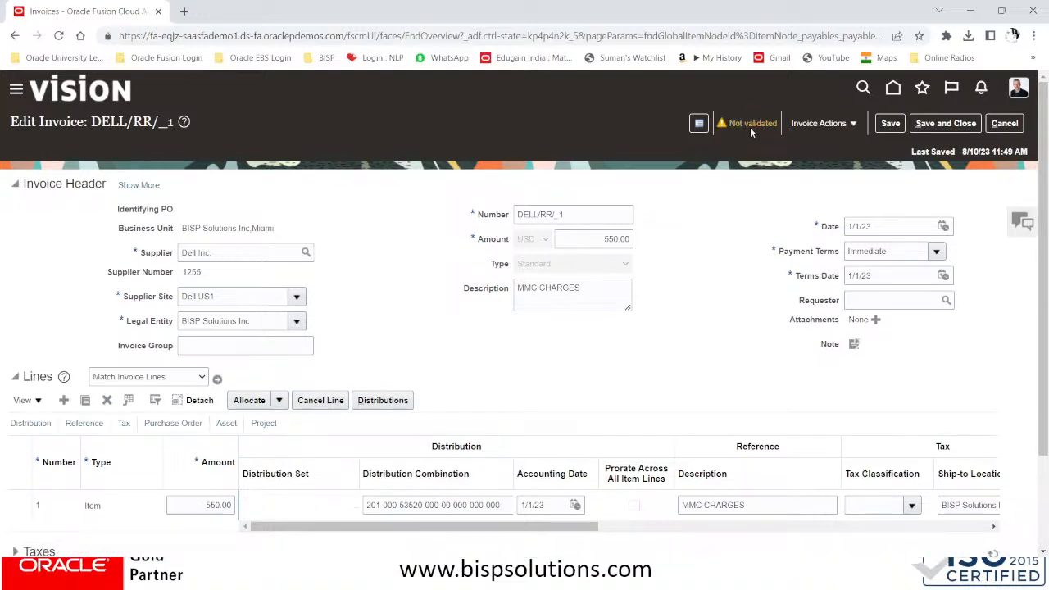
left_click(745, 124)
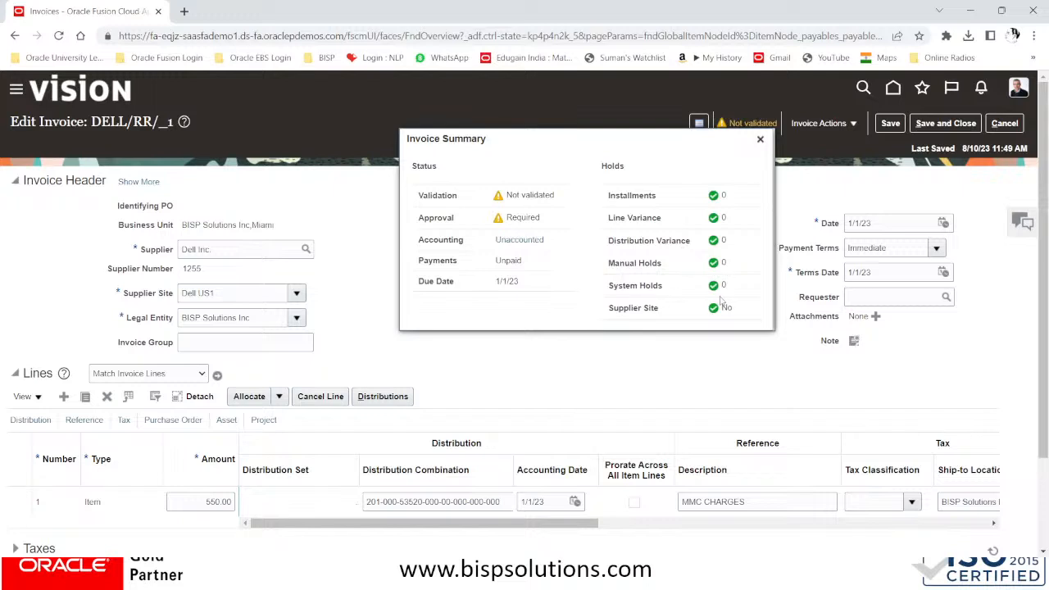
left_click(760, 140)
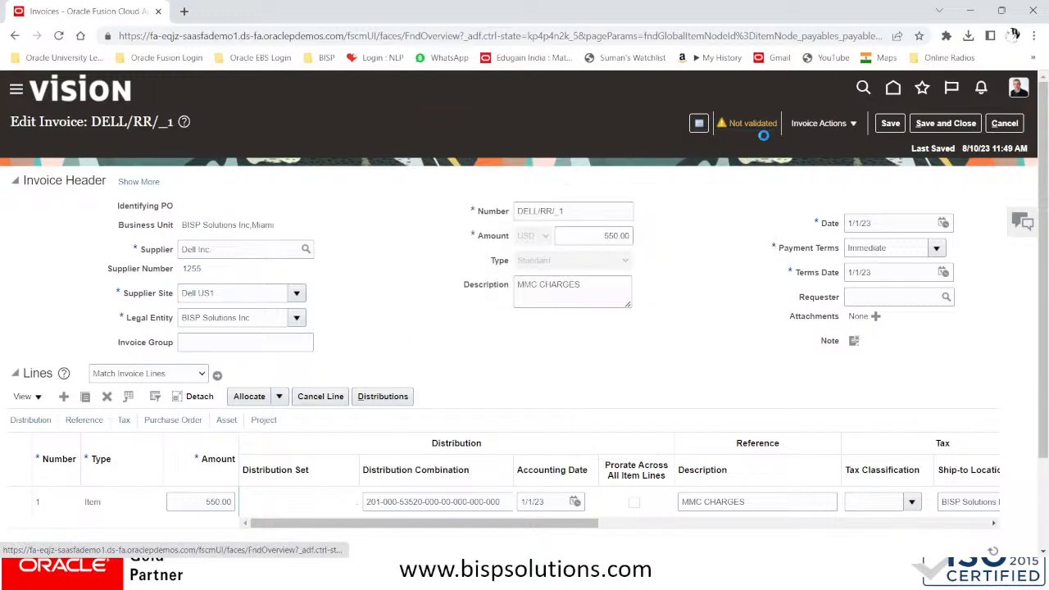
Cancel out of the invoice and submit Validate Payables Invoices with default parameters, getting process 6179641
left_click(1007, 123)
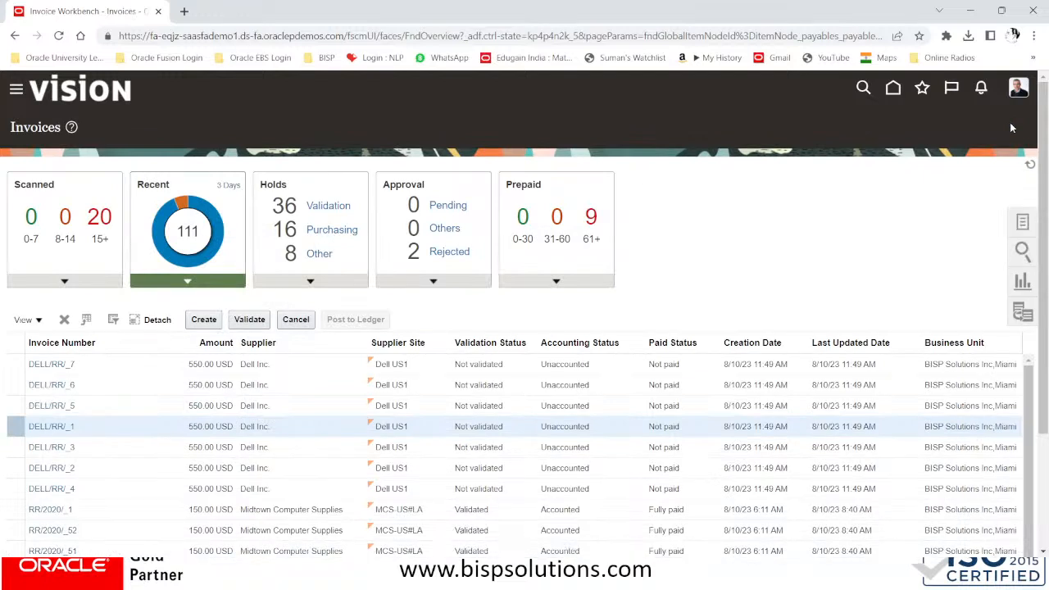
left_click(1020, 221)
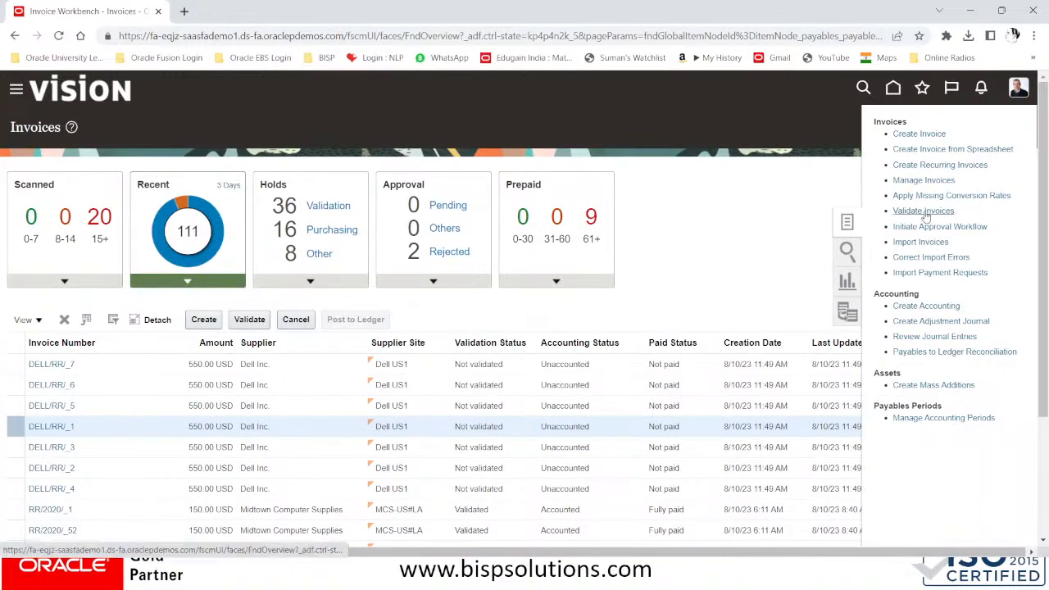
left_click(926, 211)
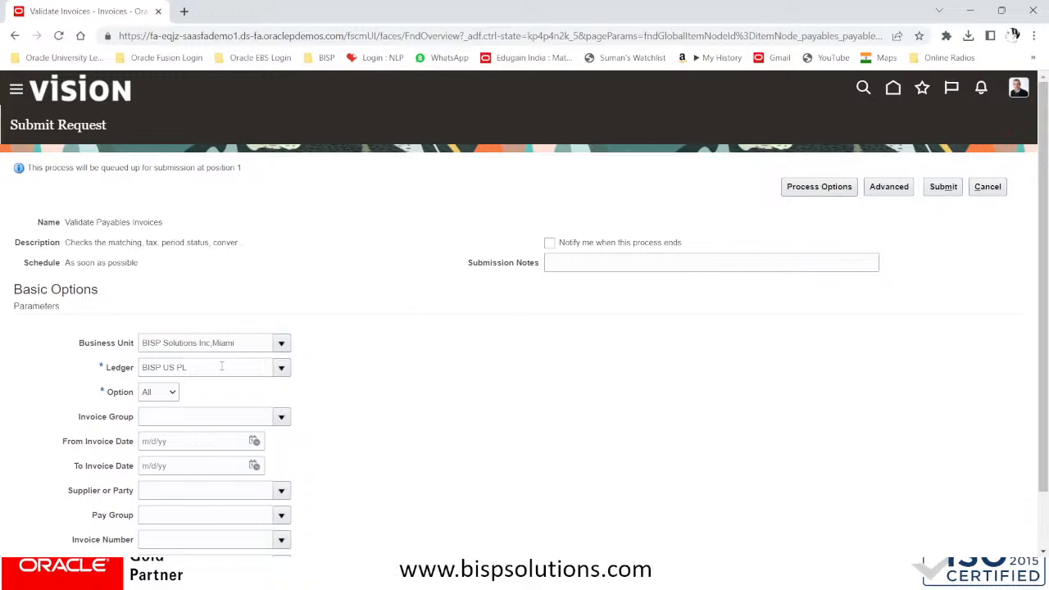
scroll(215, 374, "down", 1)
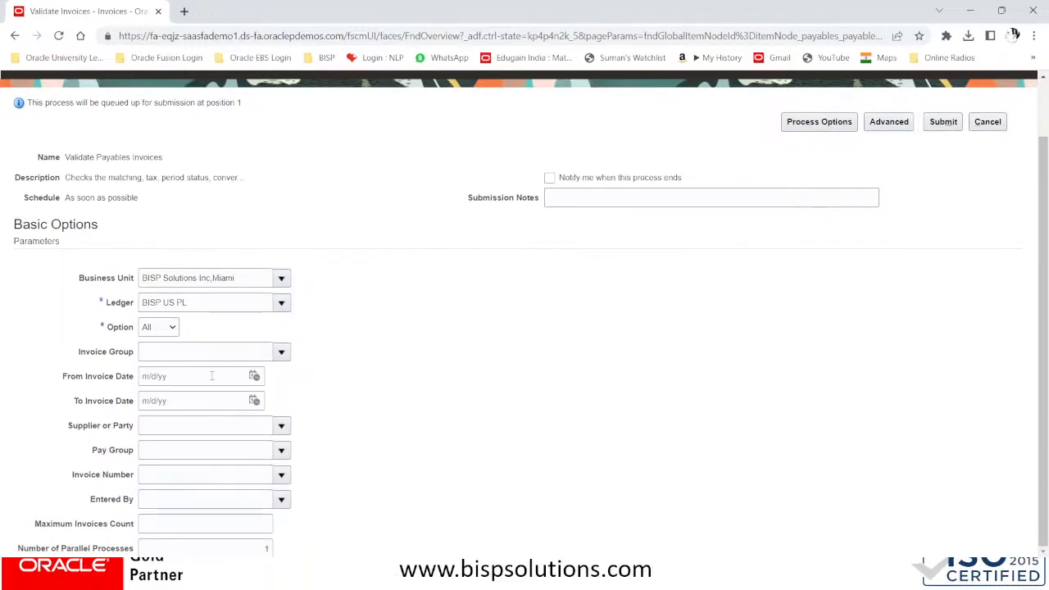
left_click(256, 376)
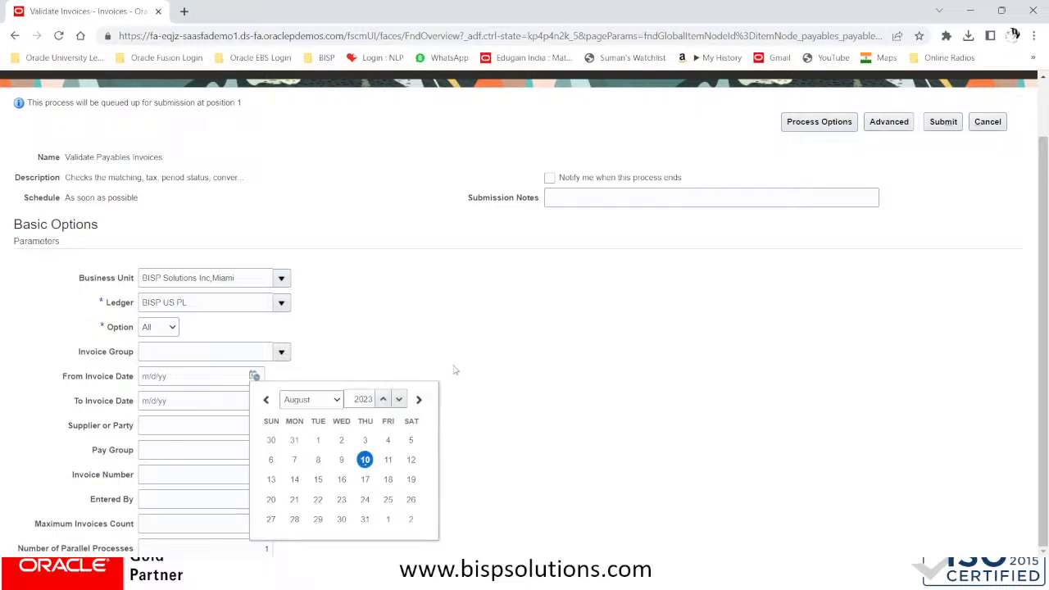
left_click(413, 308)
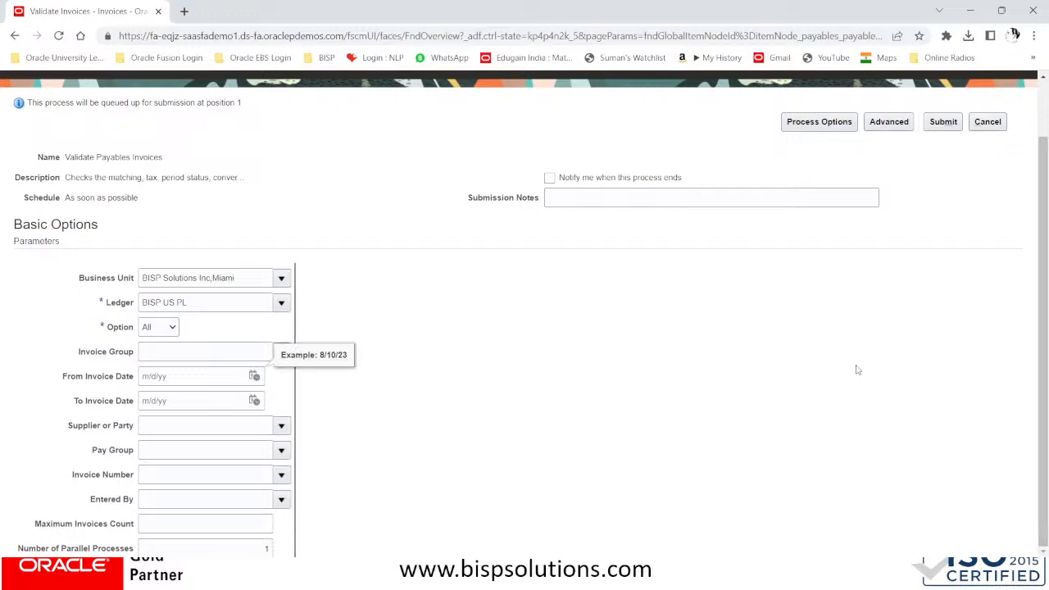
scroll(885, 335, "up", 2)
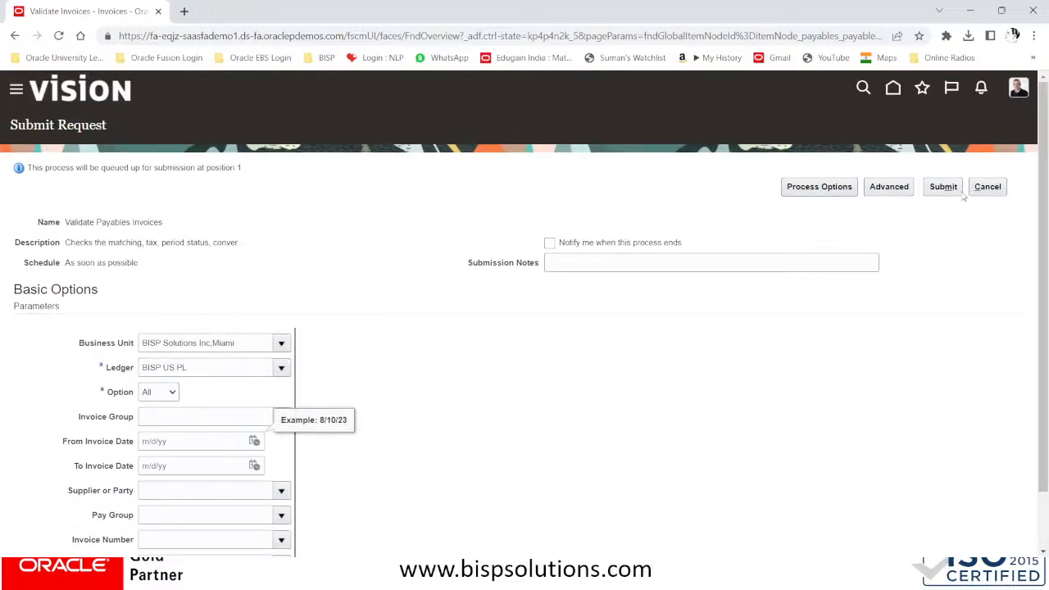
left_click(948, 187)
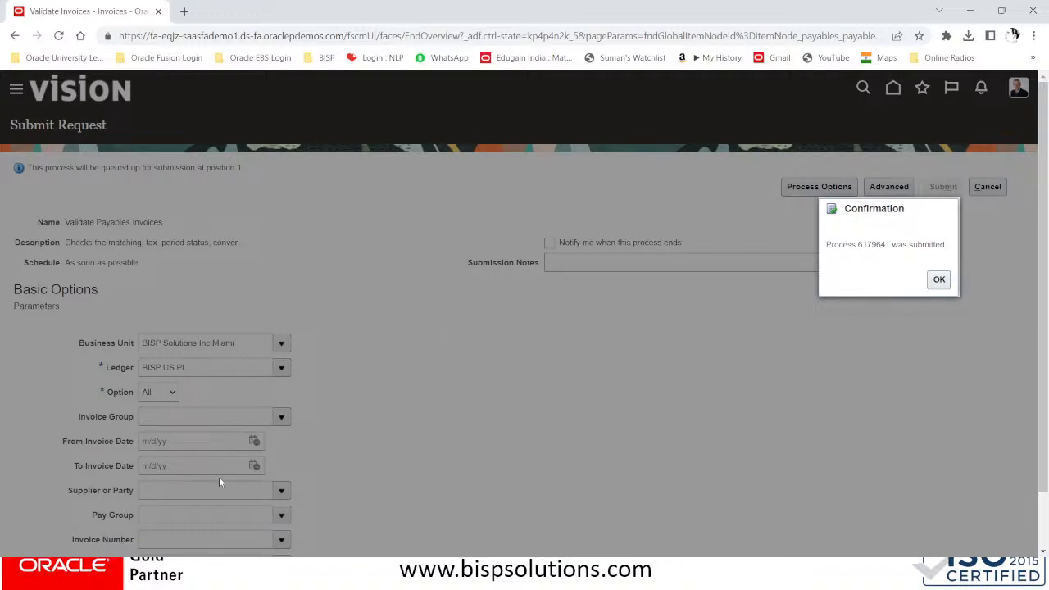
left_click(936, 279)
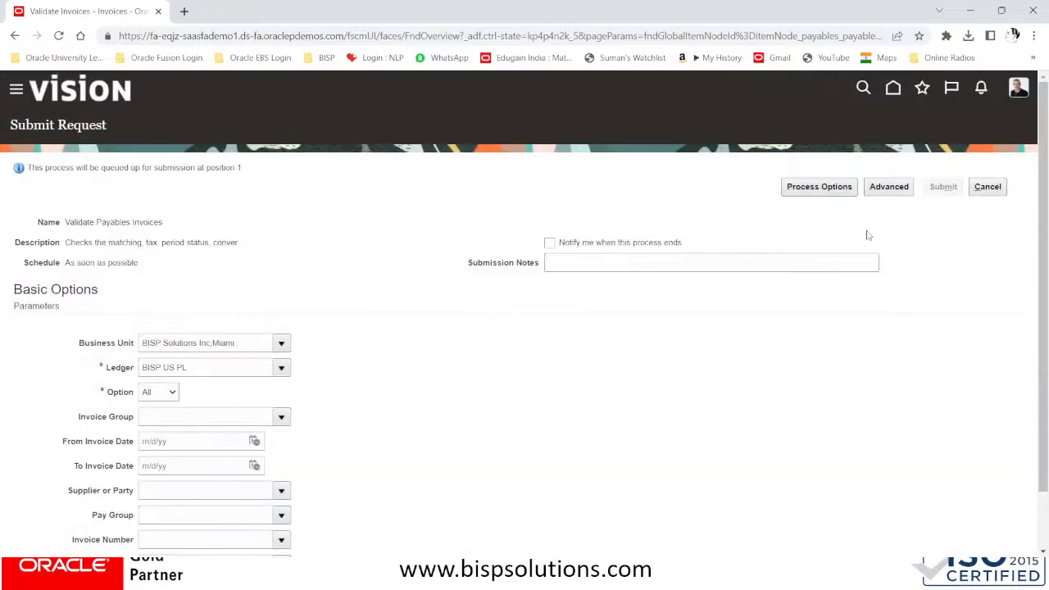
left_click(985, 187)
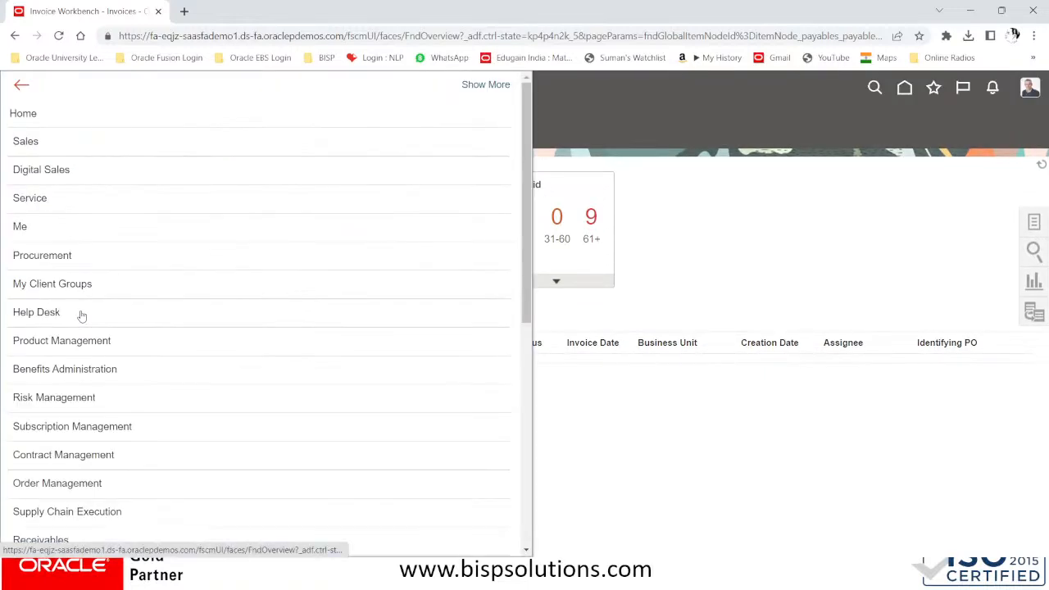
Open Scheduled Processes and refresh, showing Validate Payables Invoices 6179641 as Succeeded
scroll(84, 331, "down", 5)
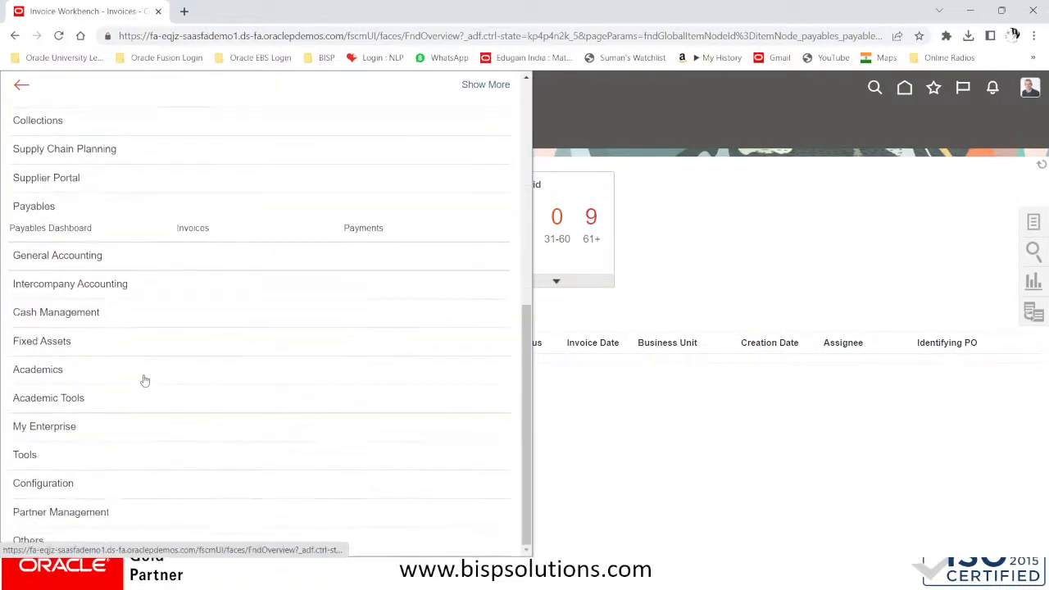
left_click(25, 455)
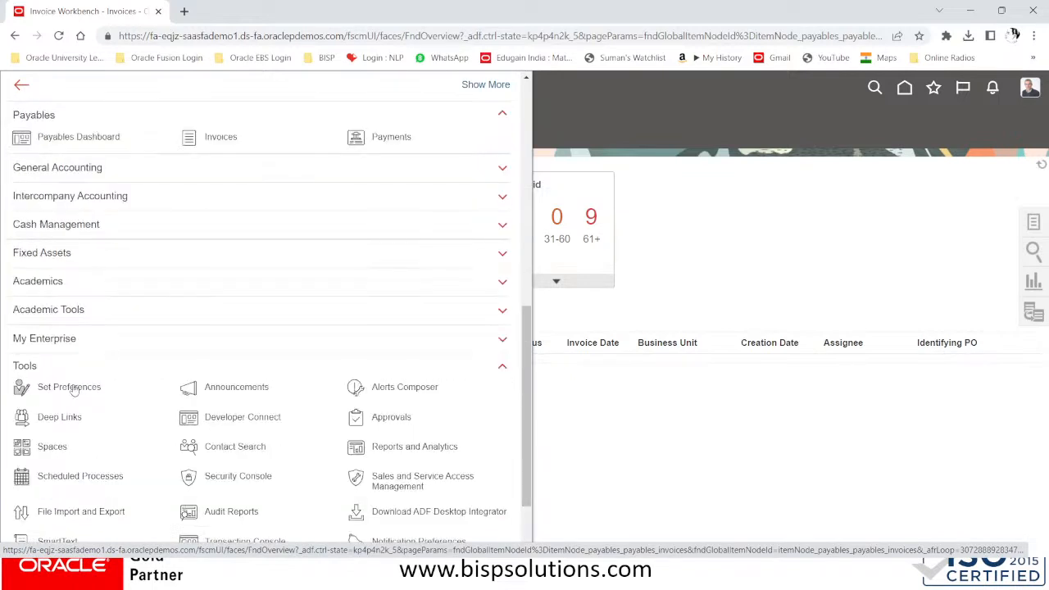
left_click(82, 472)
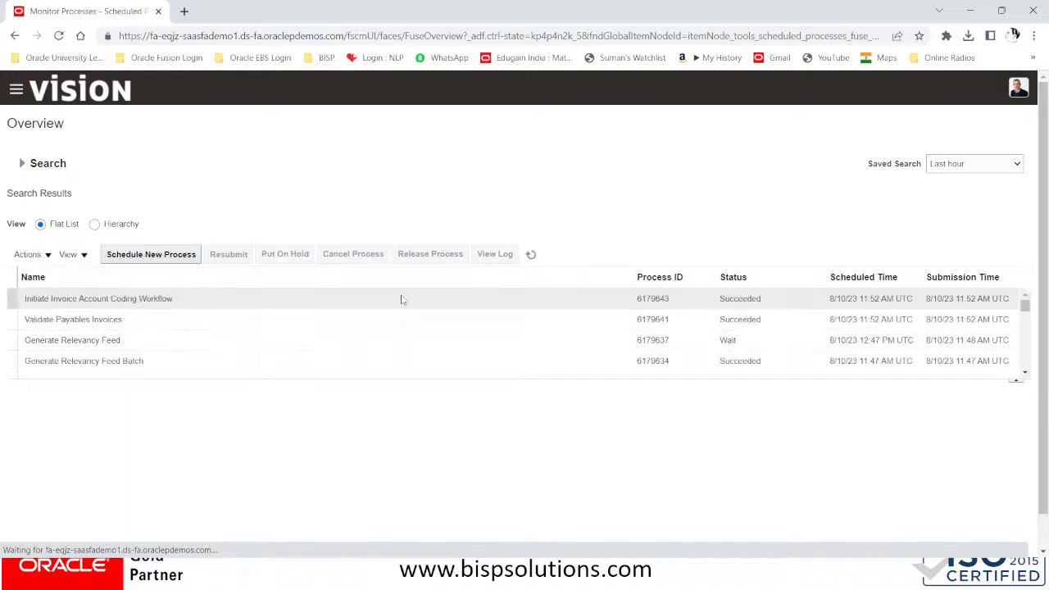
left_click(530, 256)
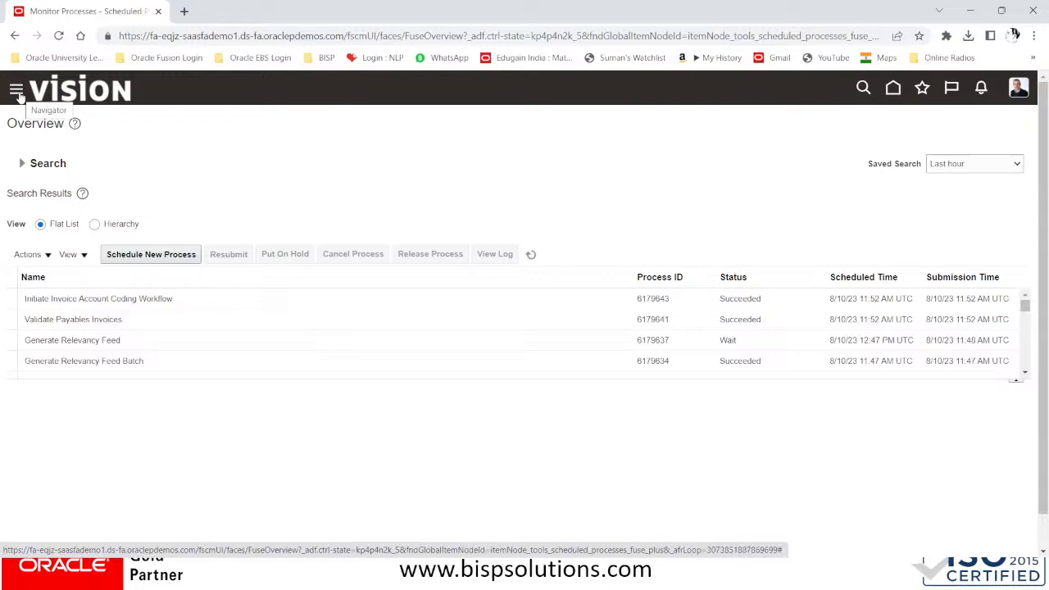
Reopen the Navigator and scroll down to the Payables work areas
left_click(18, 95)
scroll(131, 236, "down", 3)
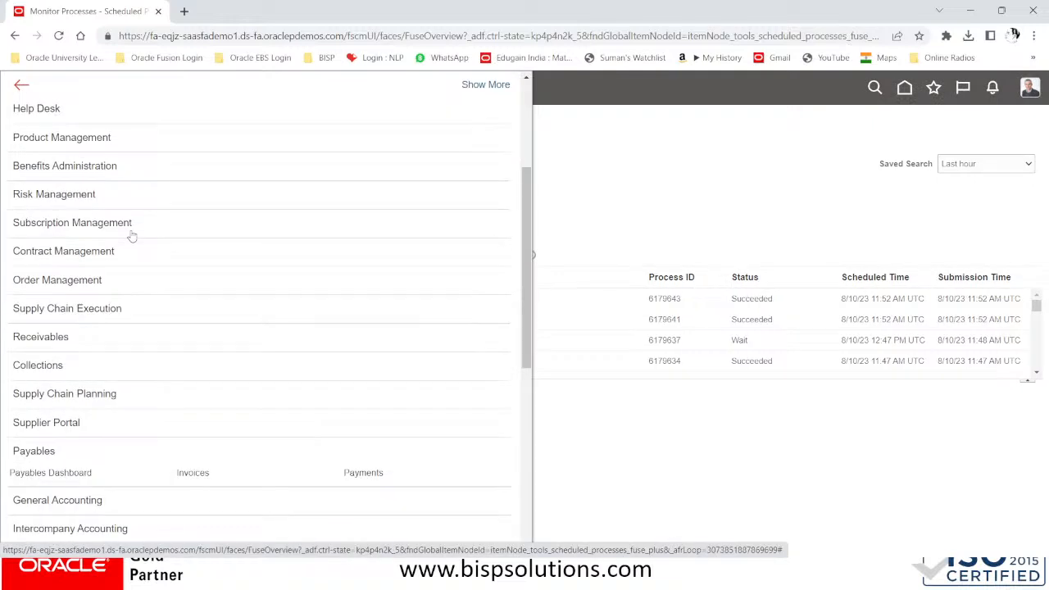
scroll(131, 236, "down", 3)
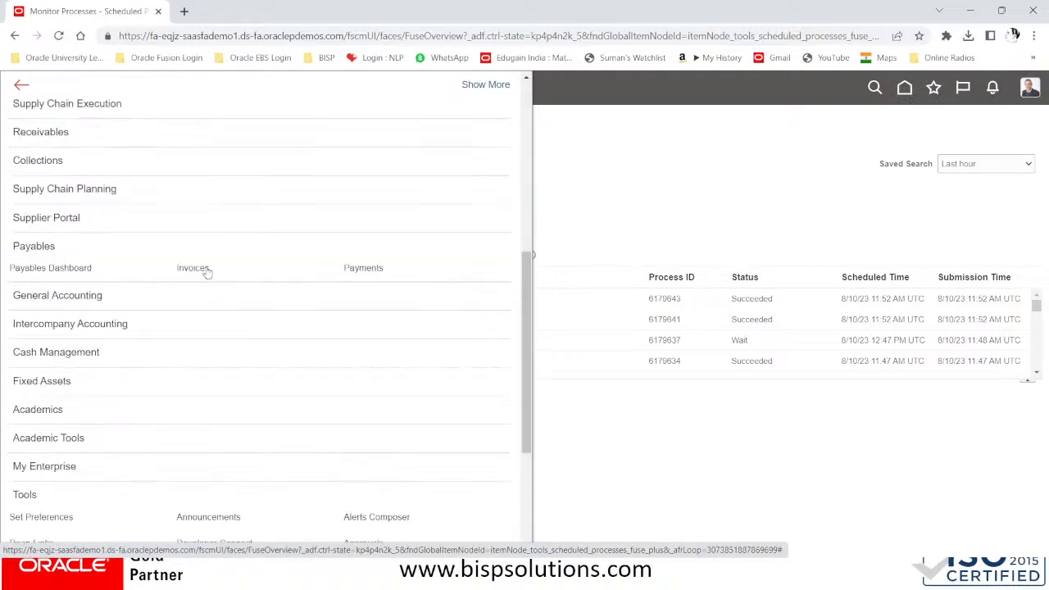
Open Payables Invoices, list recent invoices for the last 7 days, and show the invoice Tasks
left_click(206, 269)
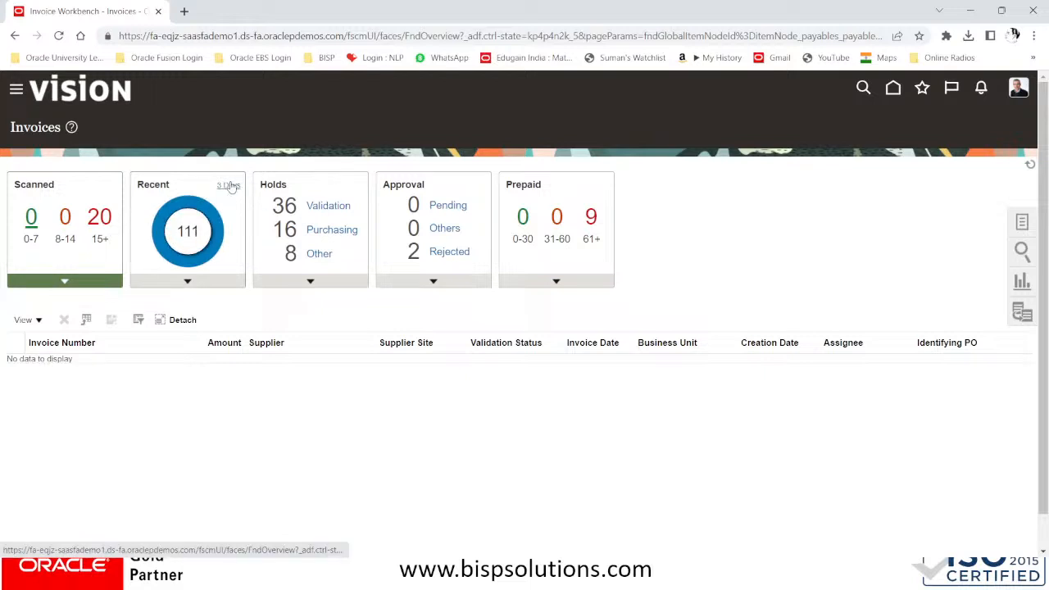
left_click(234, 187)
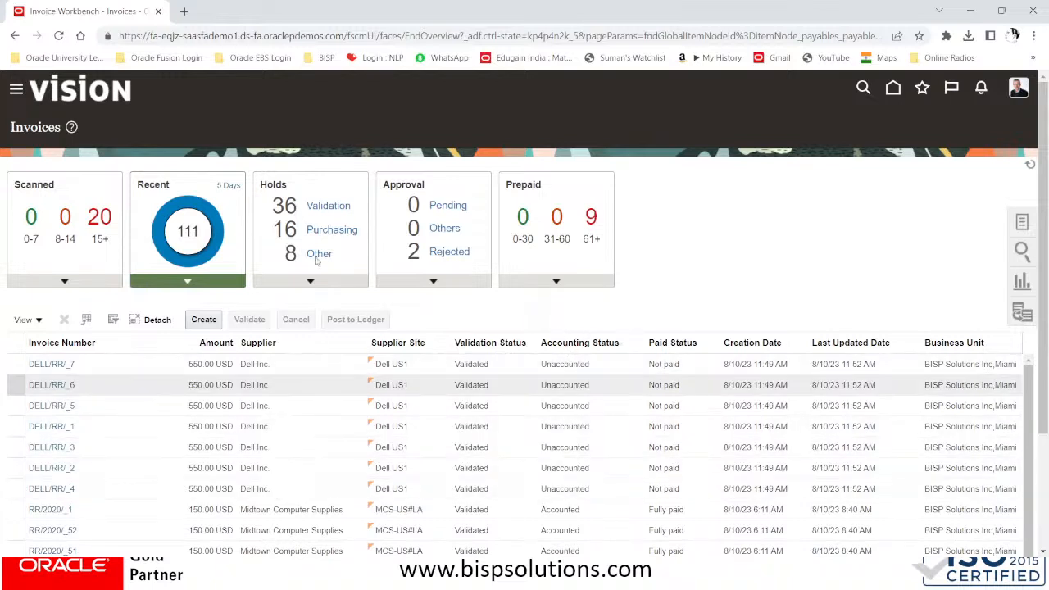
left_click(235, 186)
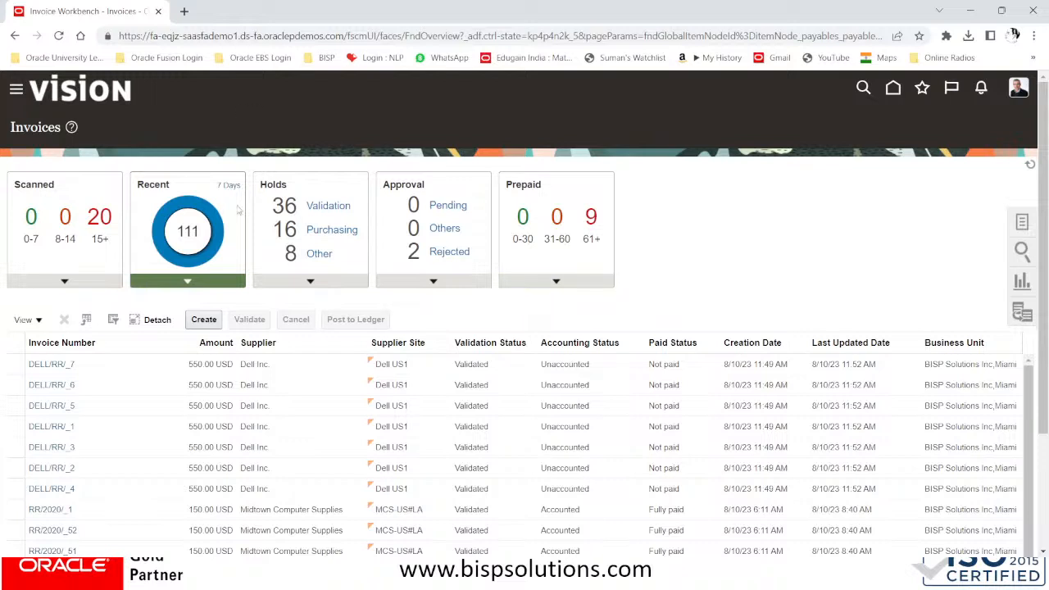
left_click(1020, 223)
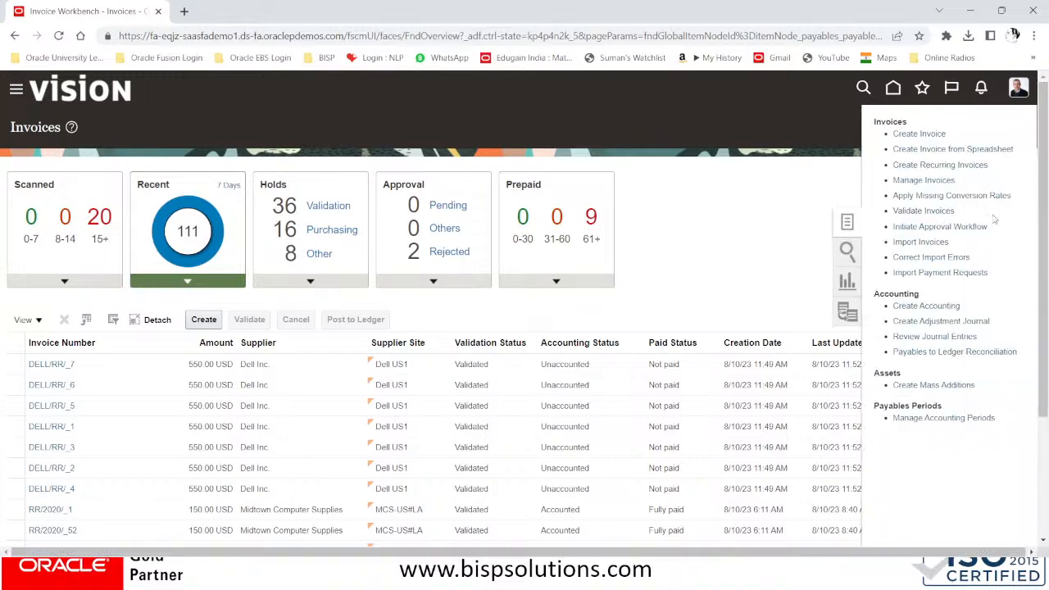
Start Initiate Approval Workflow for business unit BISP Solutions Inc.Miami and supplier Dell Inc
left_click(929, 229)
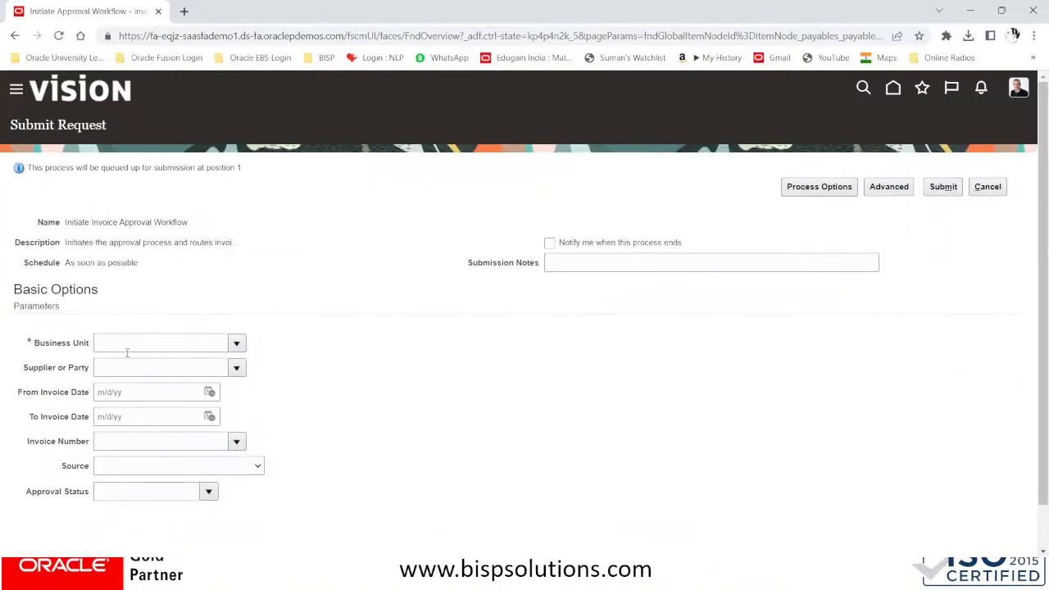
left_click(236, 343)
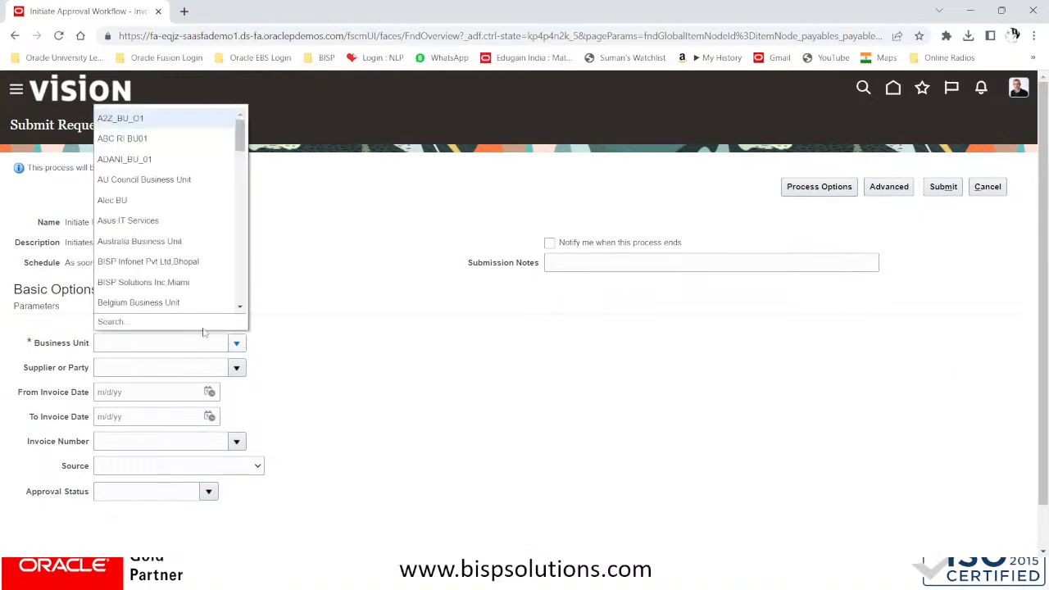
left_click(157, 280)
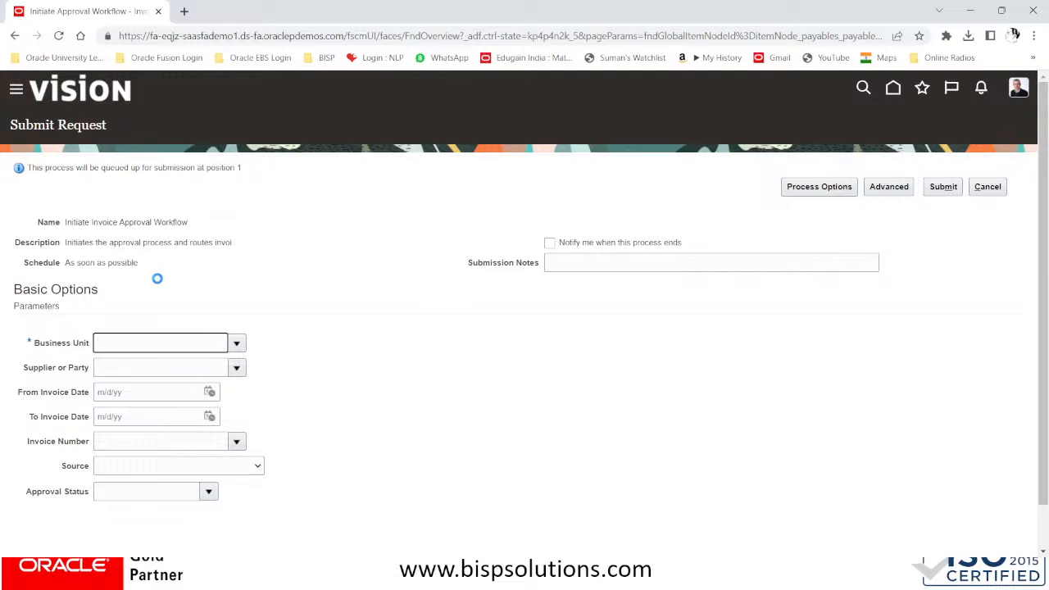
left_click(144, 370)
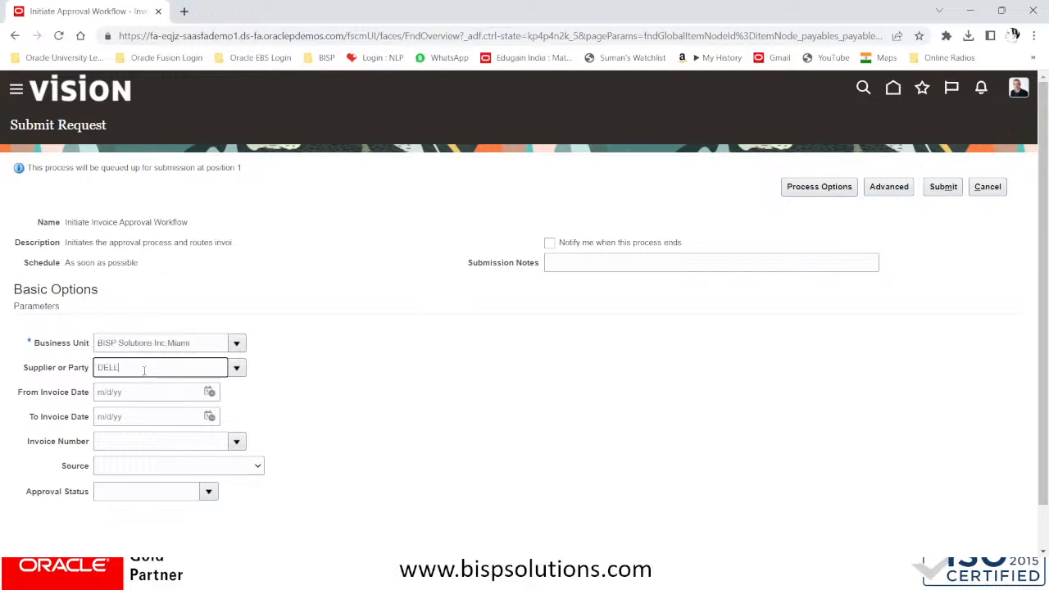
left_click(236, 367)
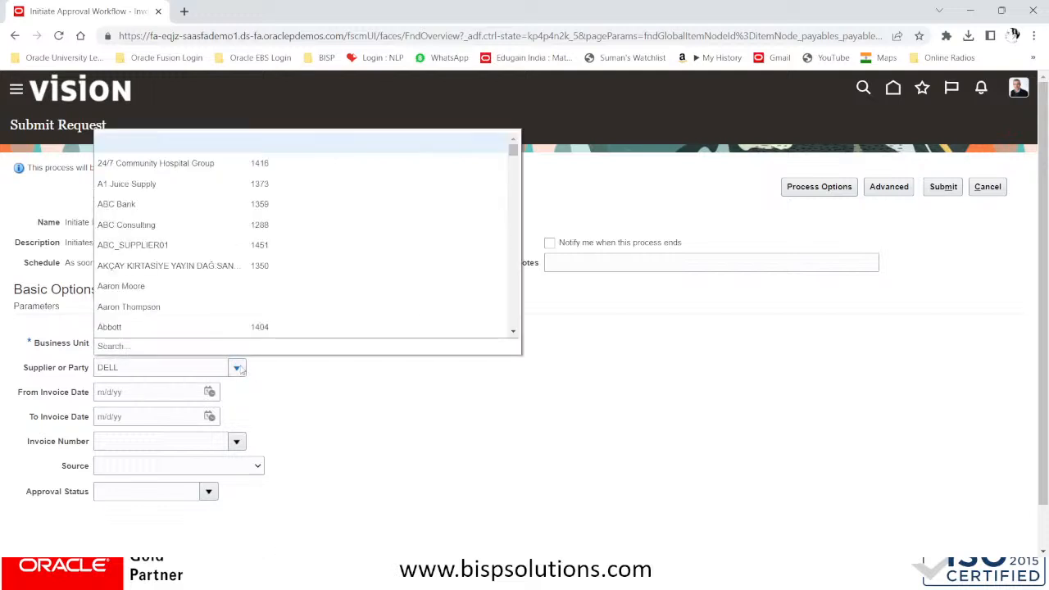
left_click(109, 347)
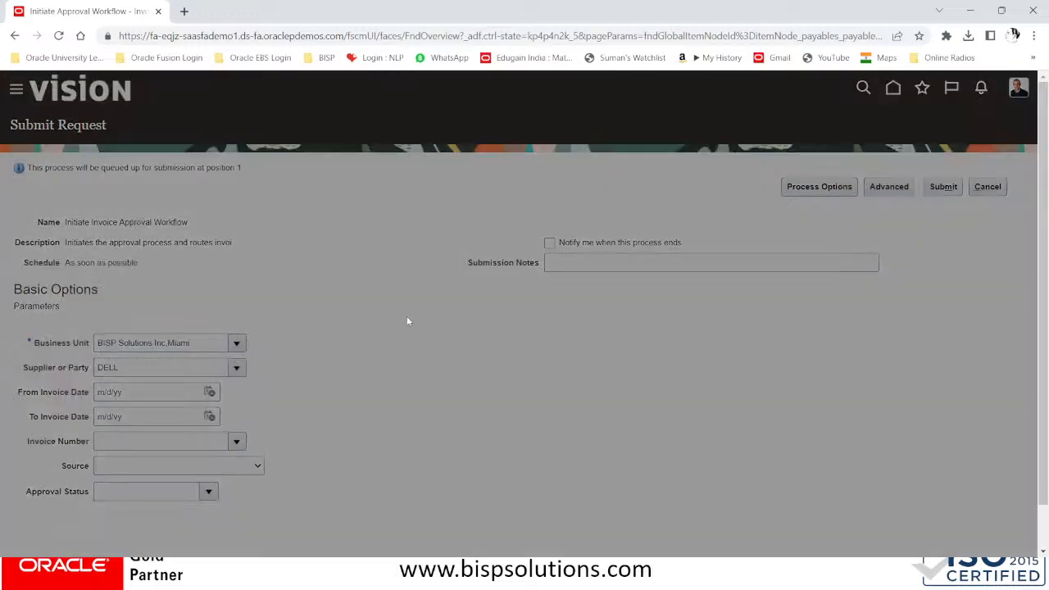
left_click(678, 325)
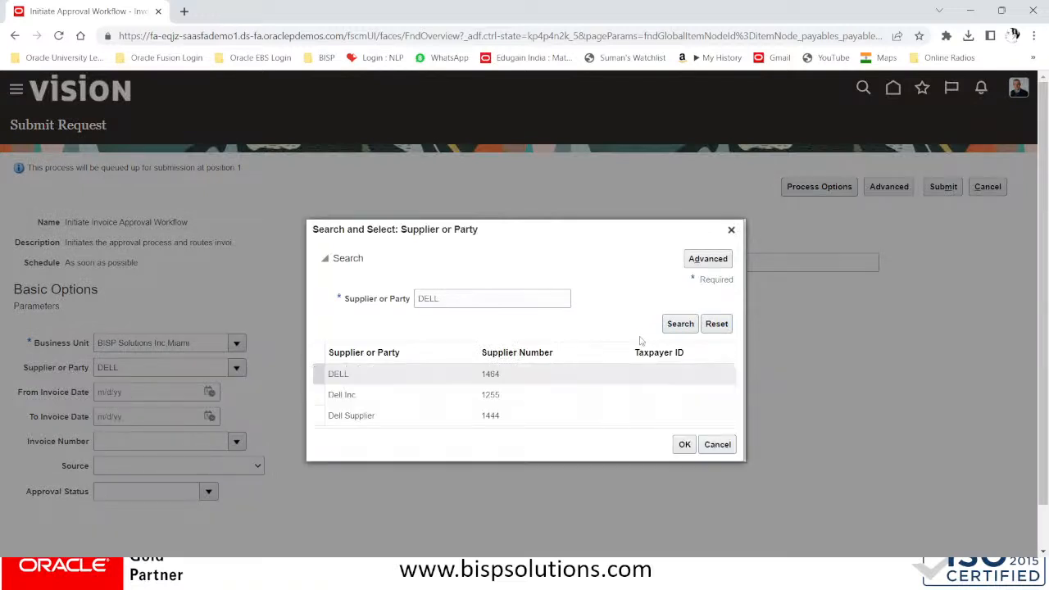
left_click(376, 371)
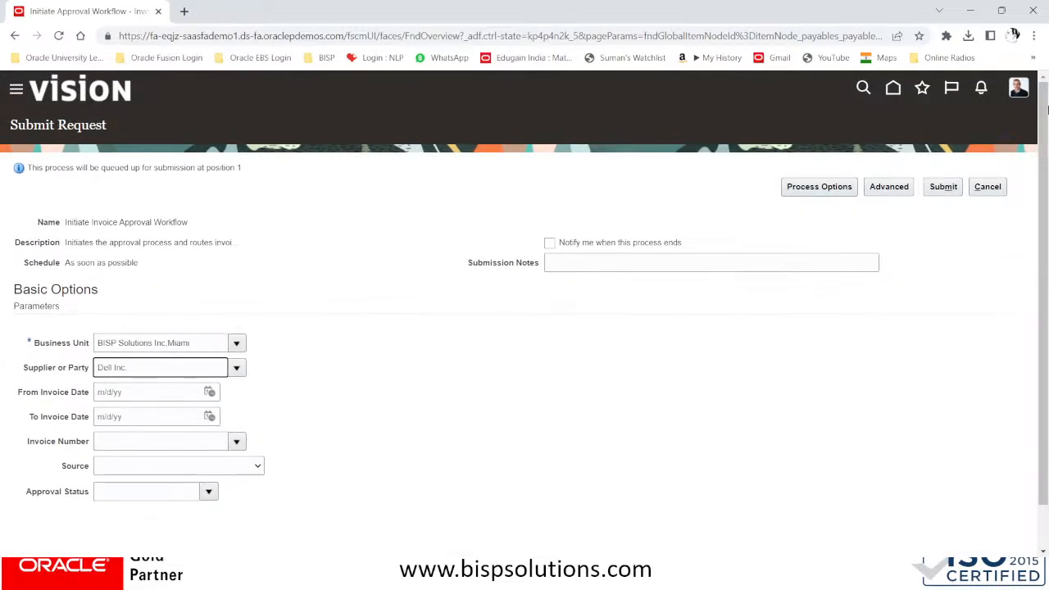
Submit the approval workflow request, acknowledge the confirmation, and return to Invoices
left_click(951, 188)
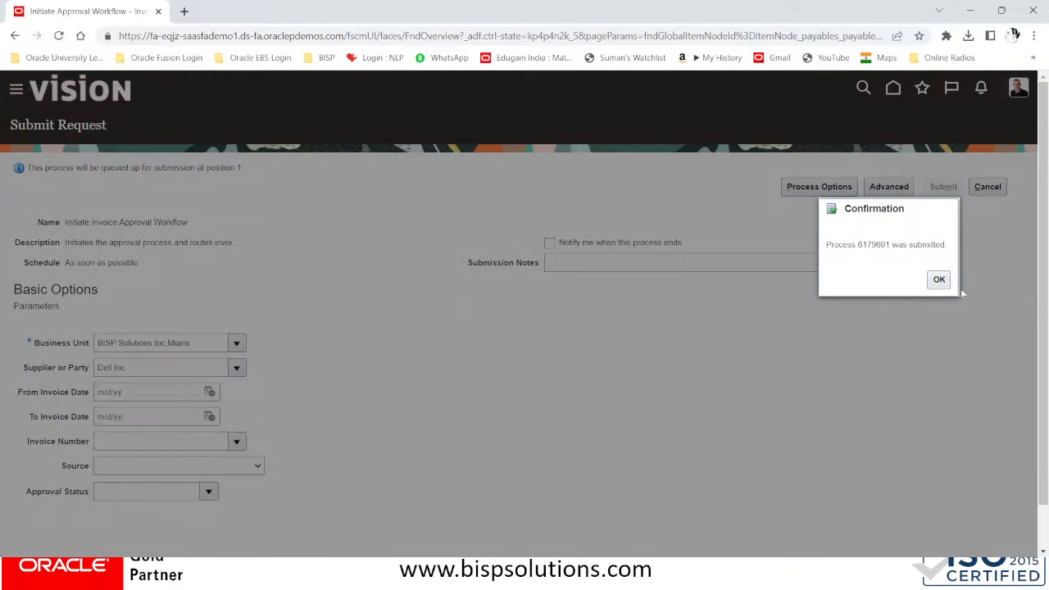
left_click(938, 279)
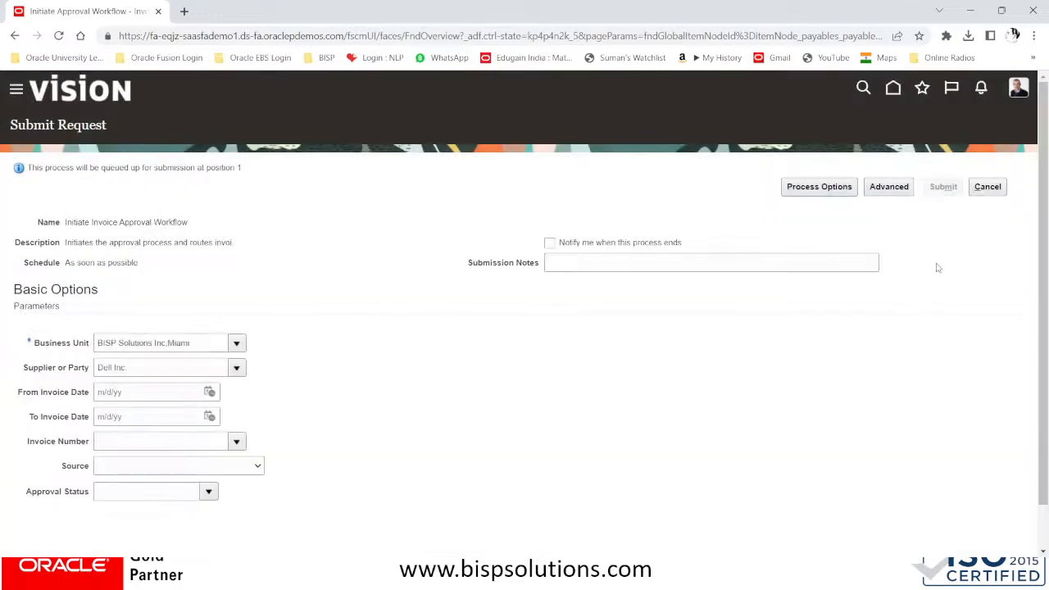
left_click(987, 188)
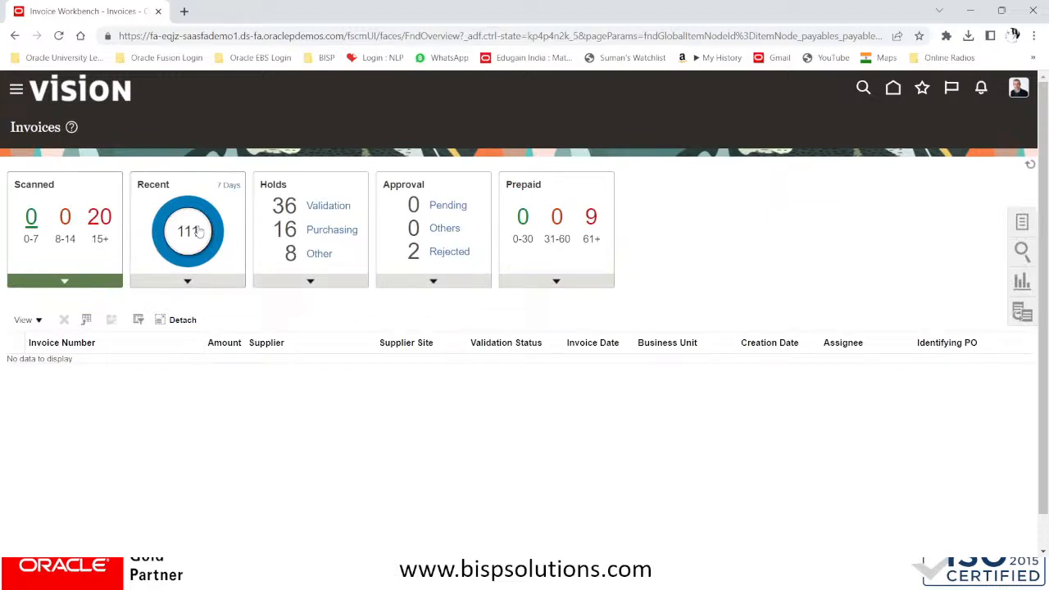
Show the recent invoices, then open Scheduled Processes from the Navigator's Tools section
left_click(198, 232)
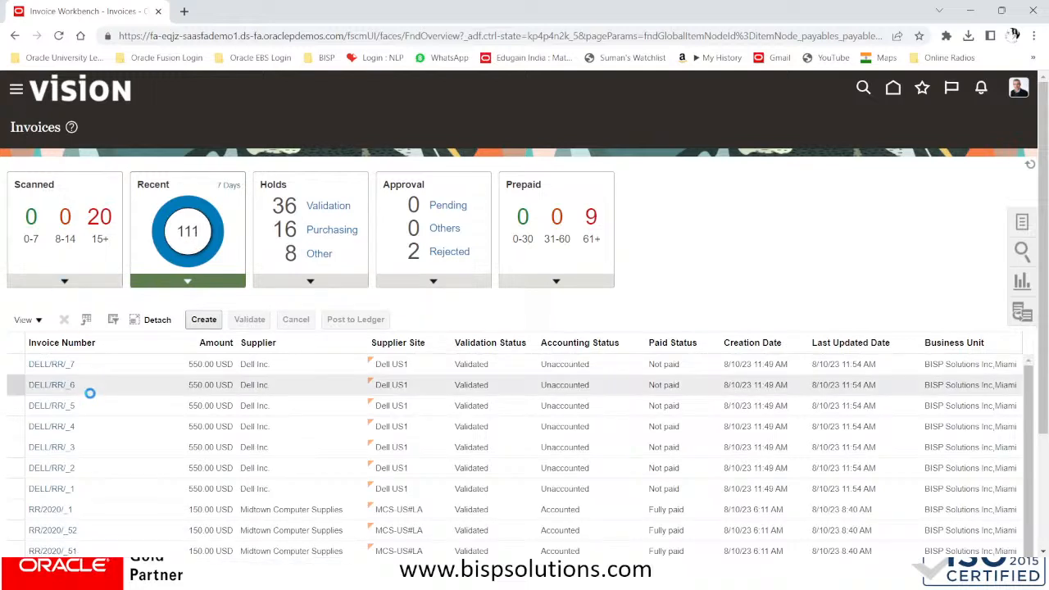
scroll(92, 399, "down", 4)
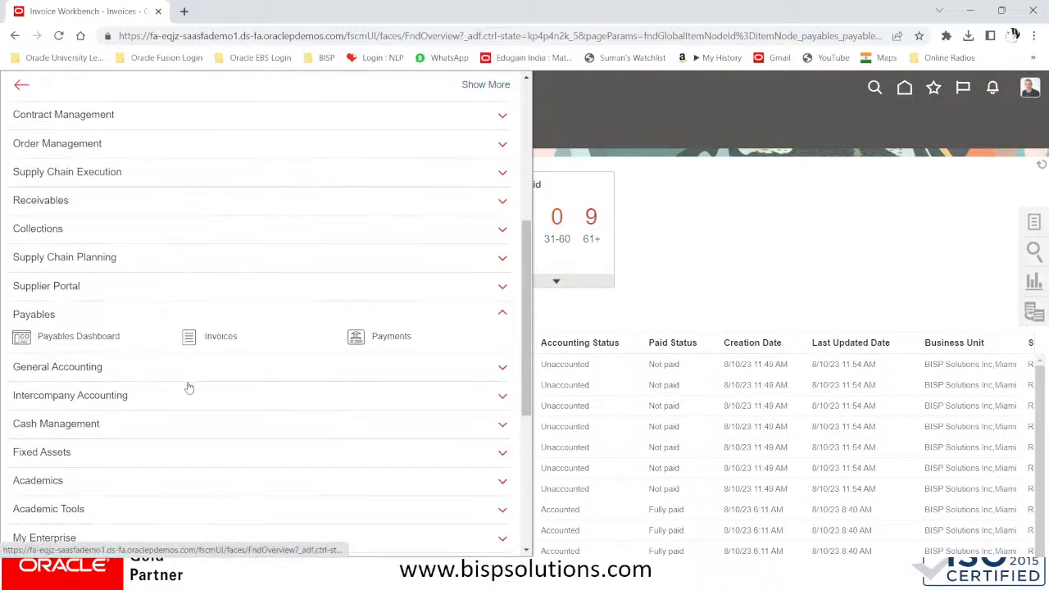
scroll(189, 386, "down", 3)
left_click(61, 472)
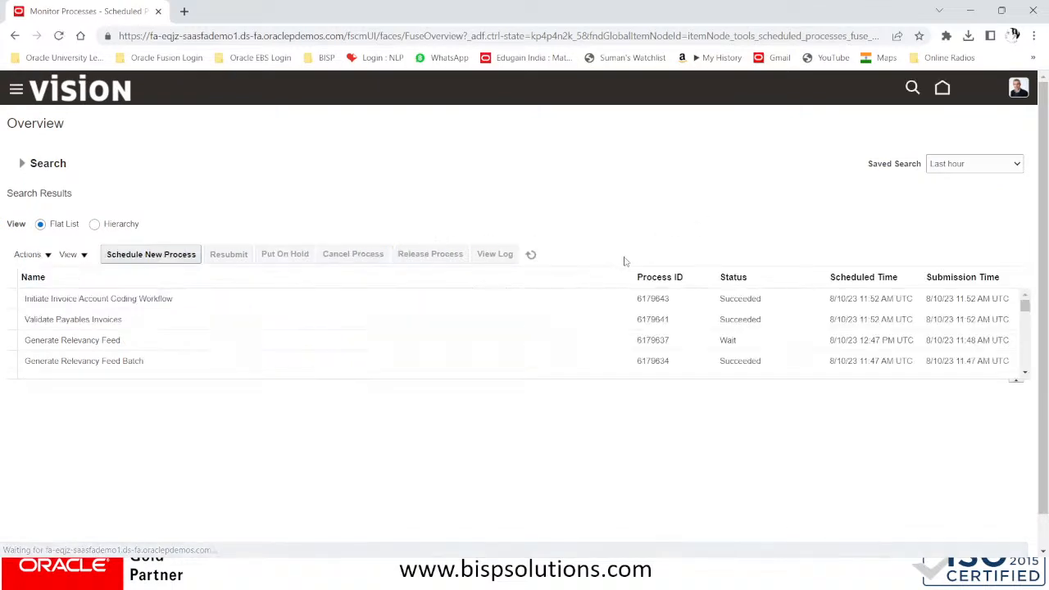
Refresh the Scheduled Processes list in Hierarchy view, then go back to the home page
left_click(530, 255)
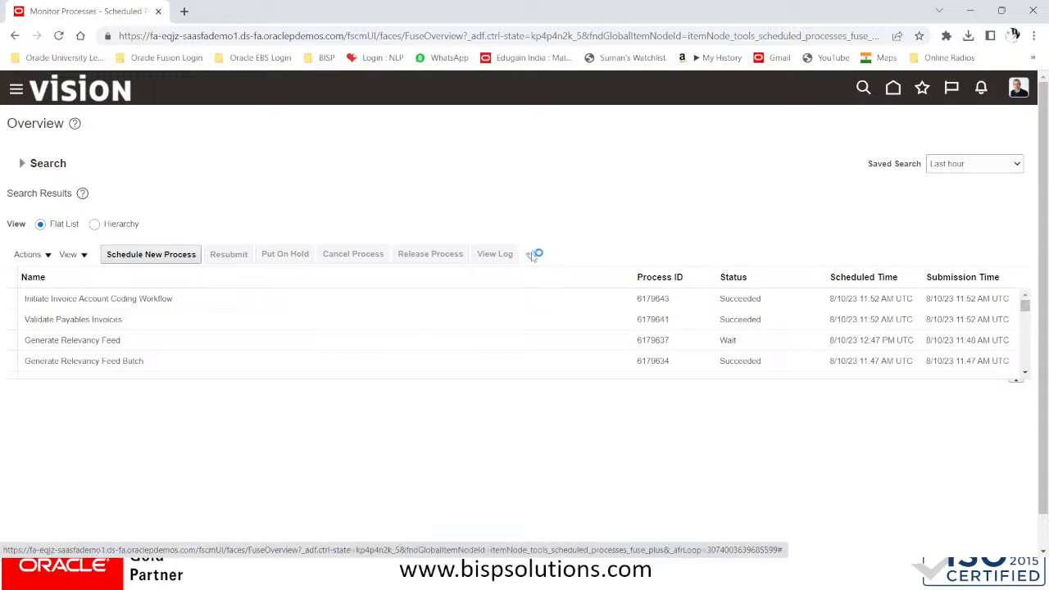
left_click(533, 257)
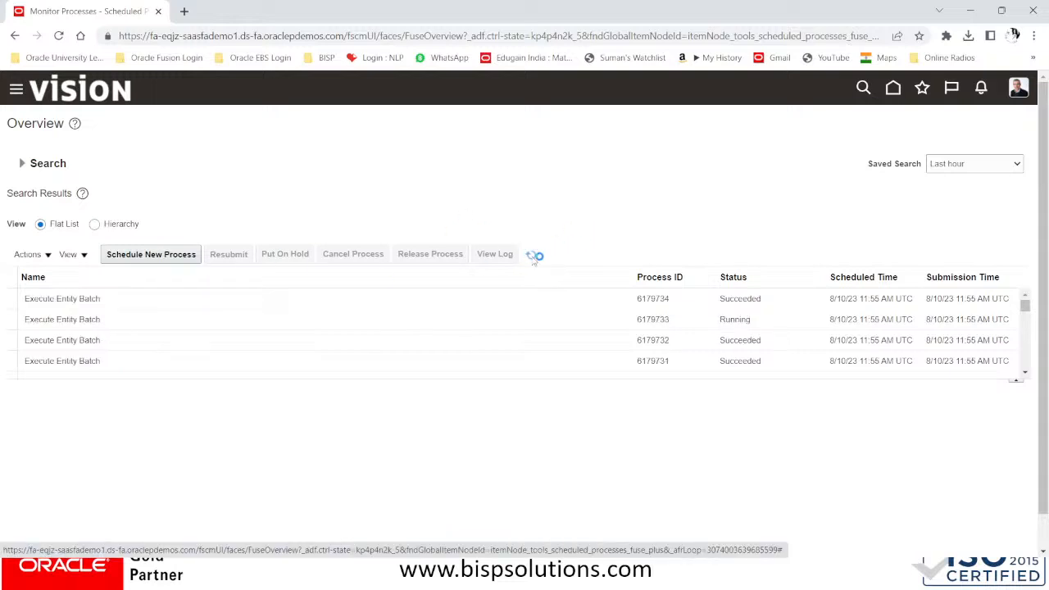
left_click(94, 223)
left_click(532, 255)
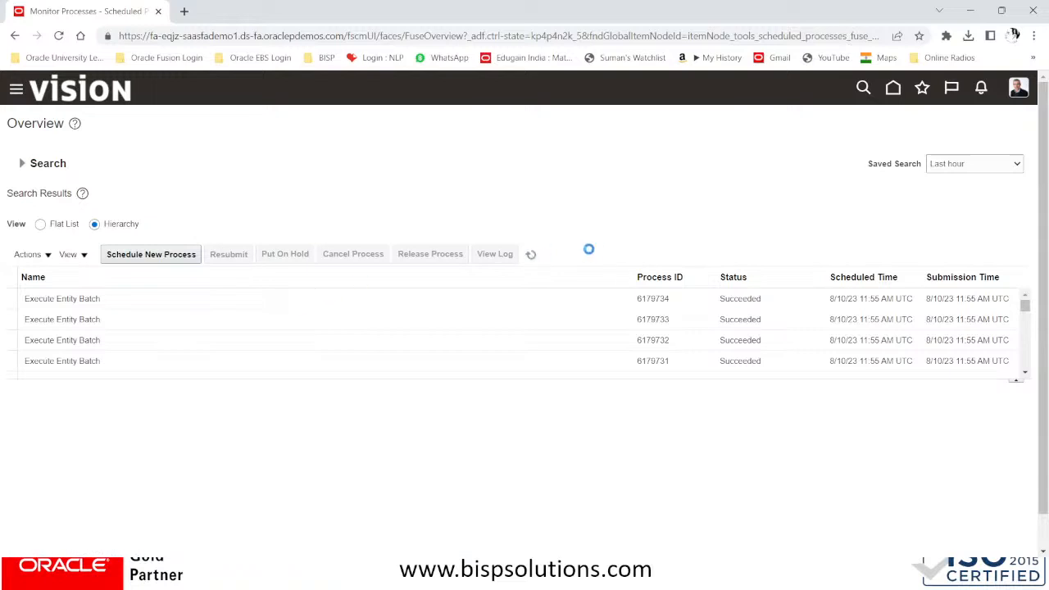
left_click(531, 255)
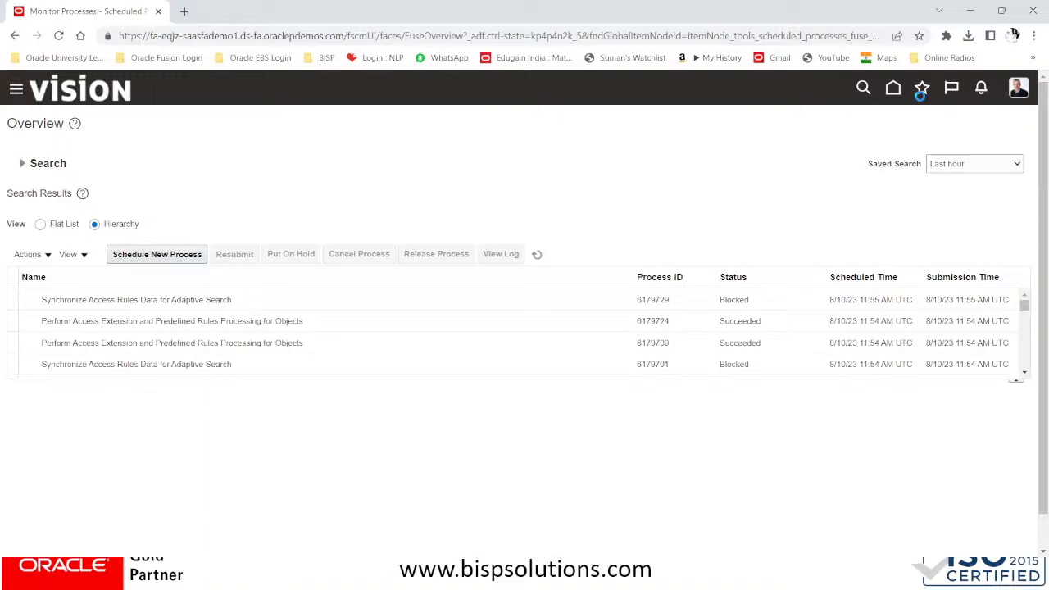
left_click(923, 88)
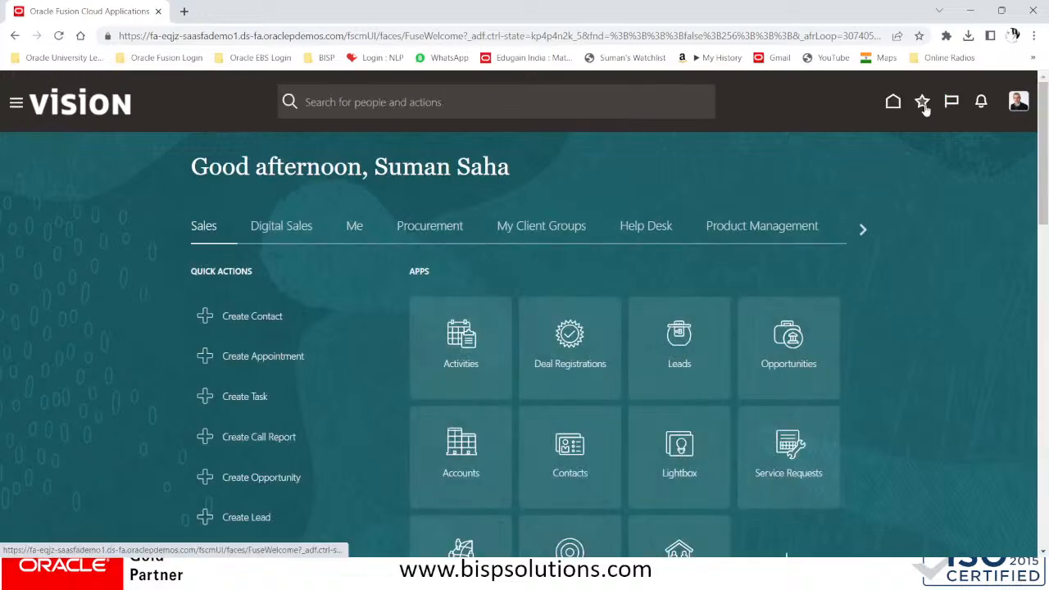
Reopen the Invoice Workbench from Recent Items and open invoice DELL/RR/_1 from the last 7 days
left_click(923, 105)
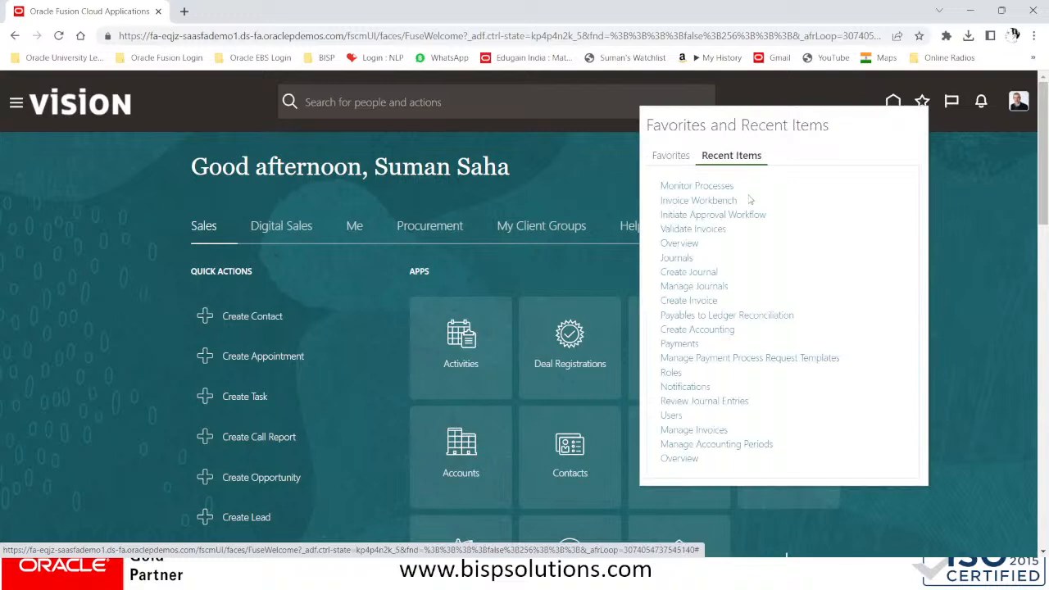
left_click(701, 201)
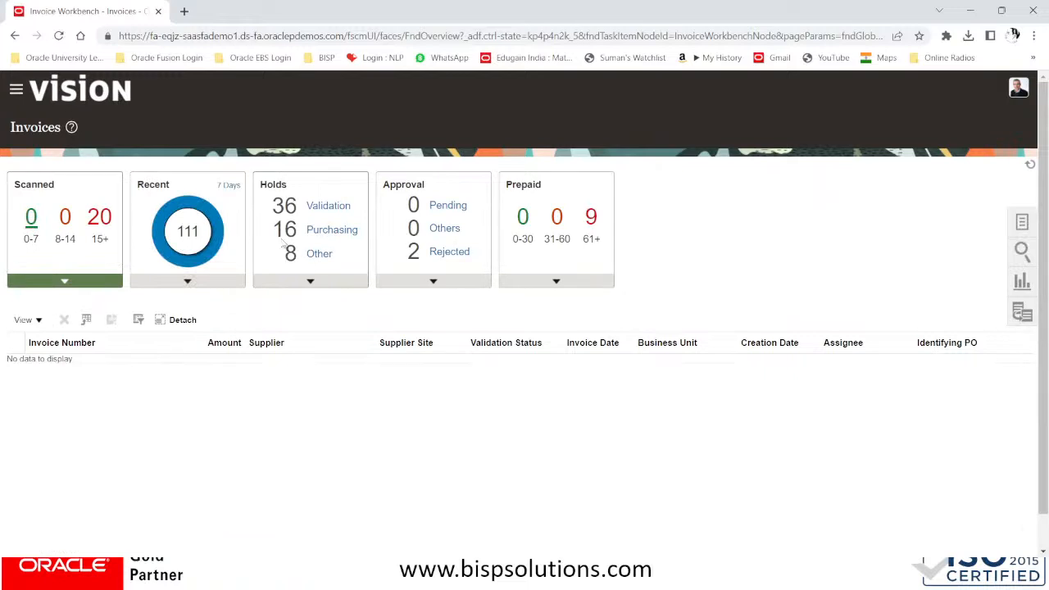
left_click(183, 235)
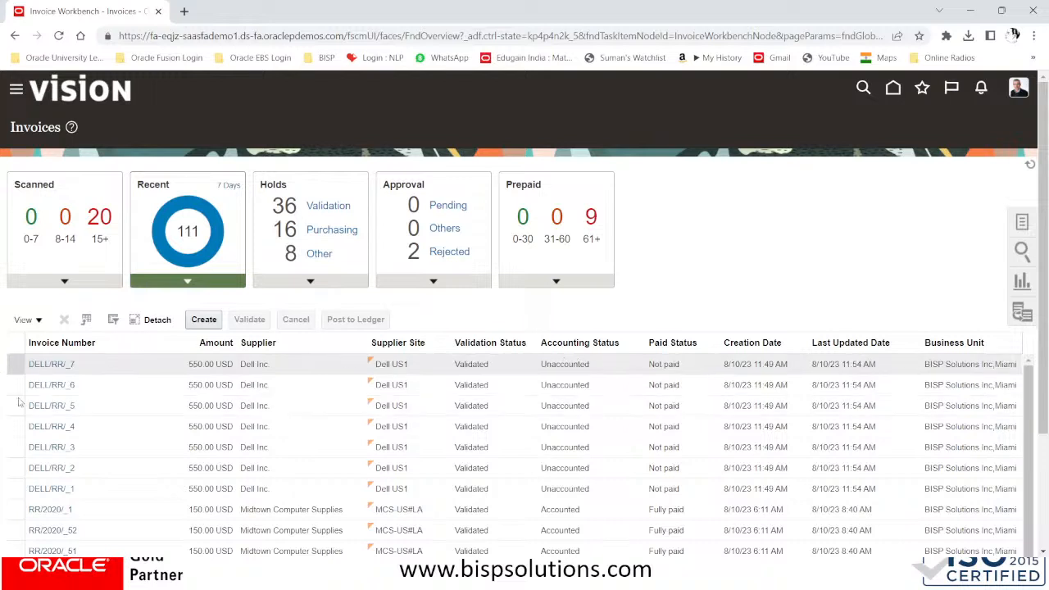
left_click(67, 488)
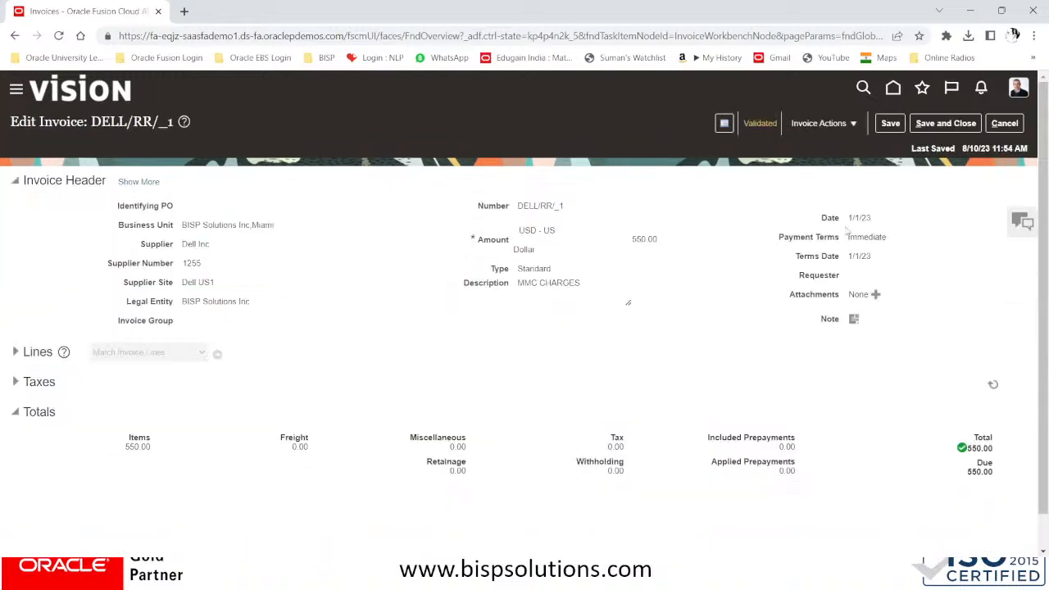
Check the DELL/RR/_1 summary shows it unaccounted, cancel out, and show the invoice Tasks
left_click(750, 125)
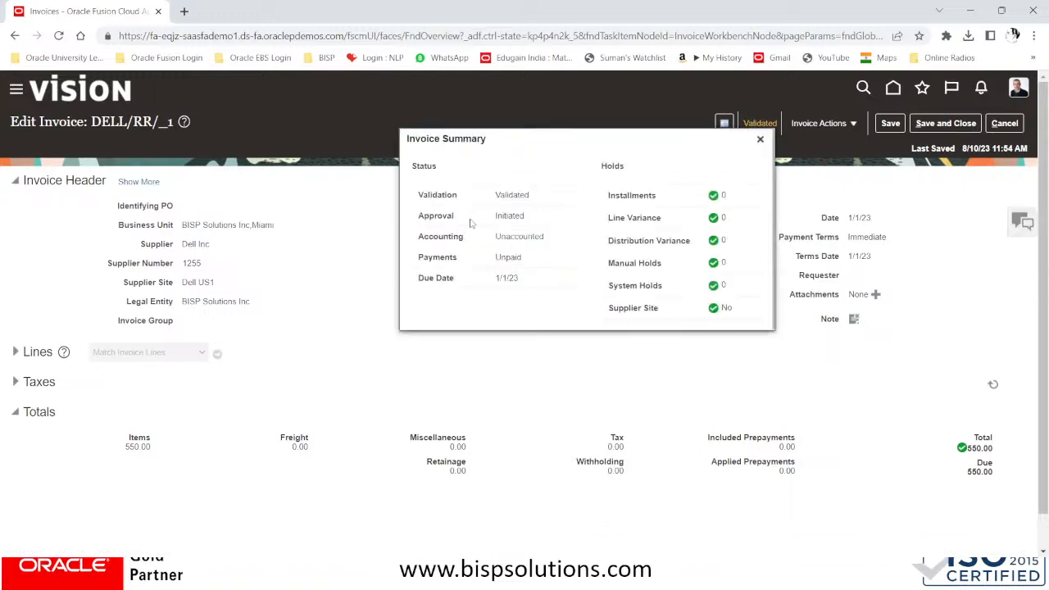
left_click(760, 139)
left_click(1005, 124)
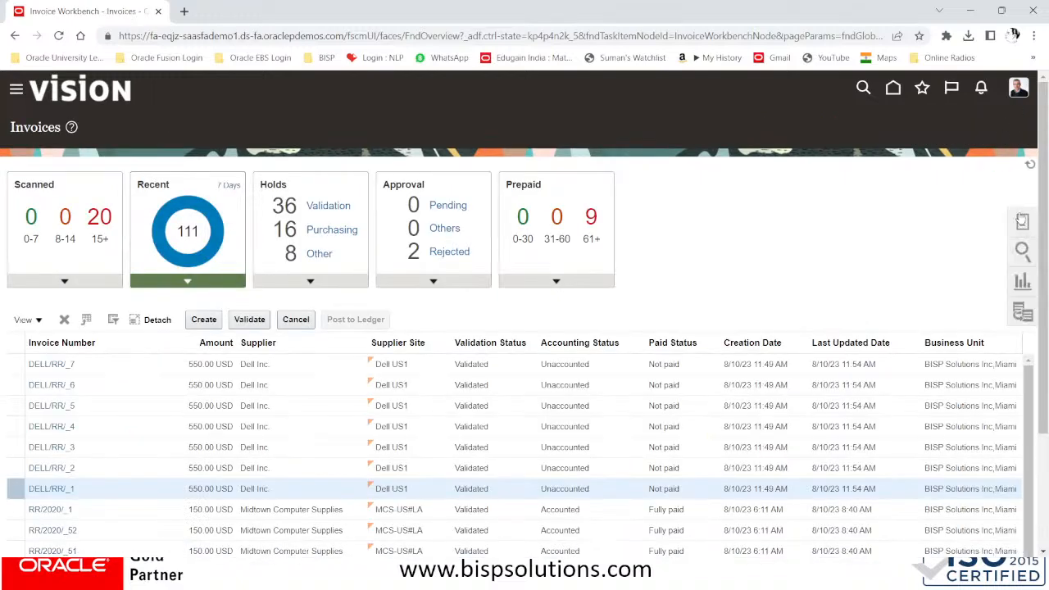
left_click(1022, 221)
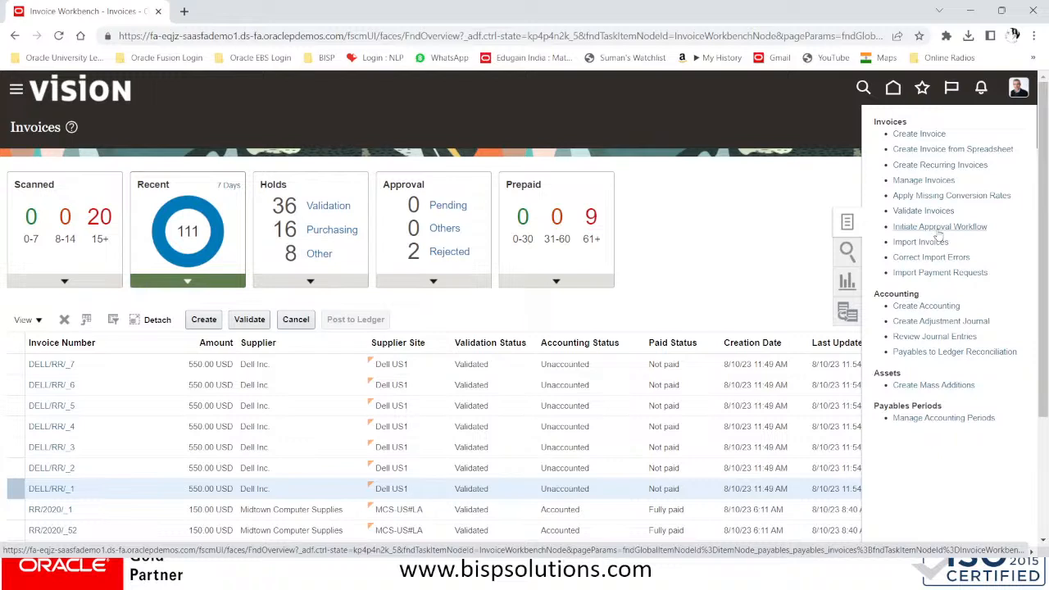
Start a Create Accounting request with subledger application Payables
left_click(918, 305)
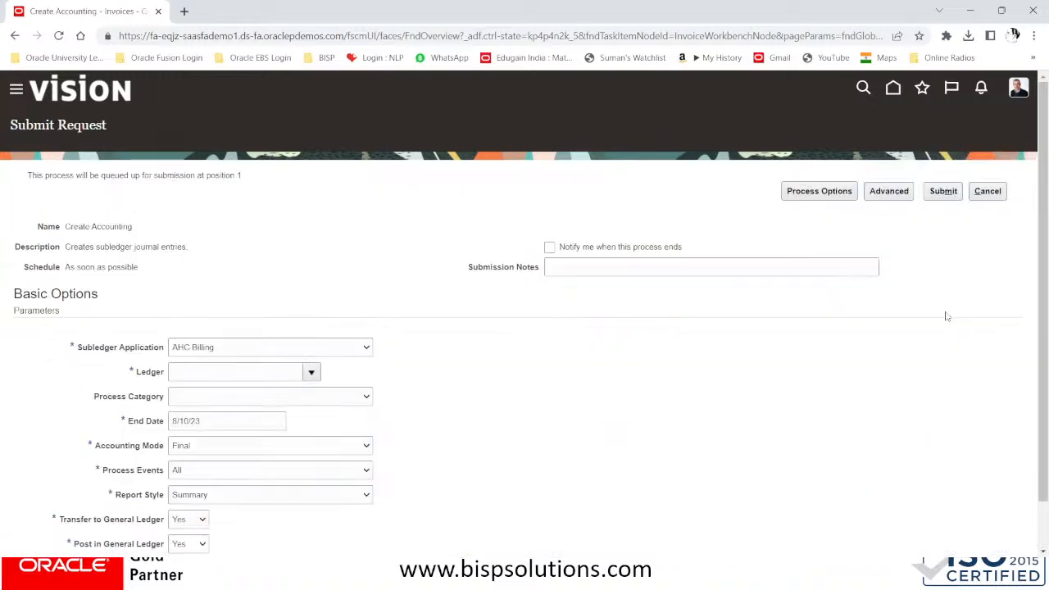
left_click(245, 344)
scroll(243, 327, "down", 1)
left_click(218, 298)
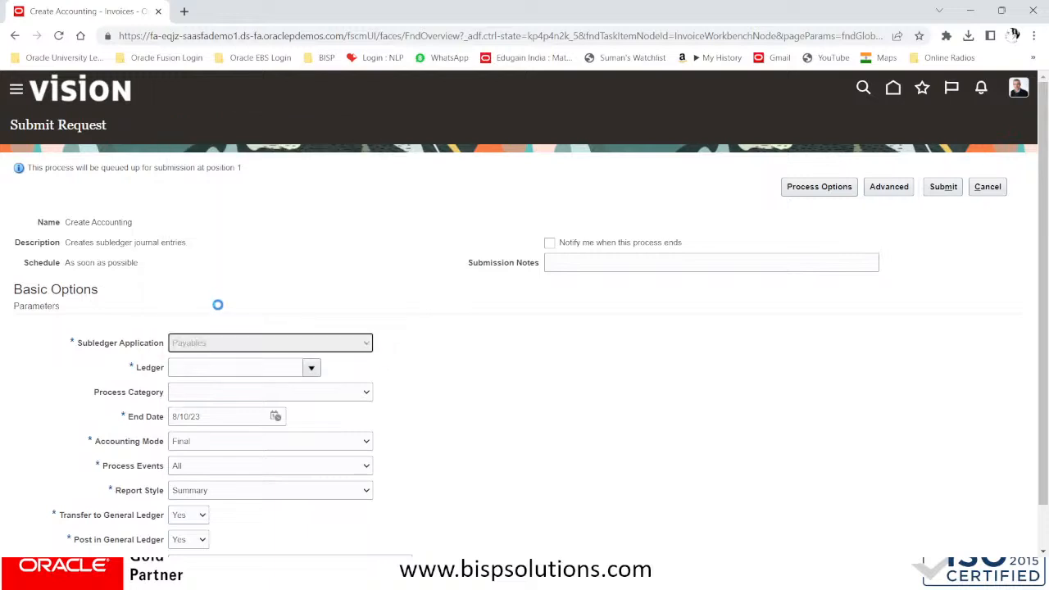
Search ledgers for 'BISP' and select ledger BISP US PL
left_click(235, 369)
left_click(311, 367)
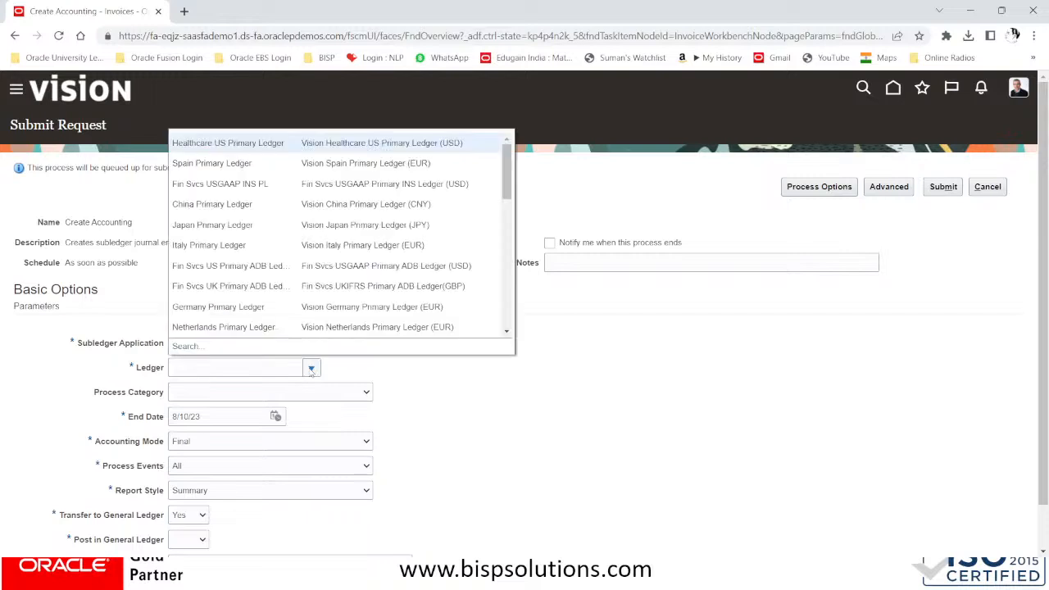
left_click(192, 347)
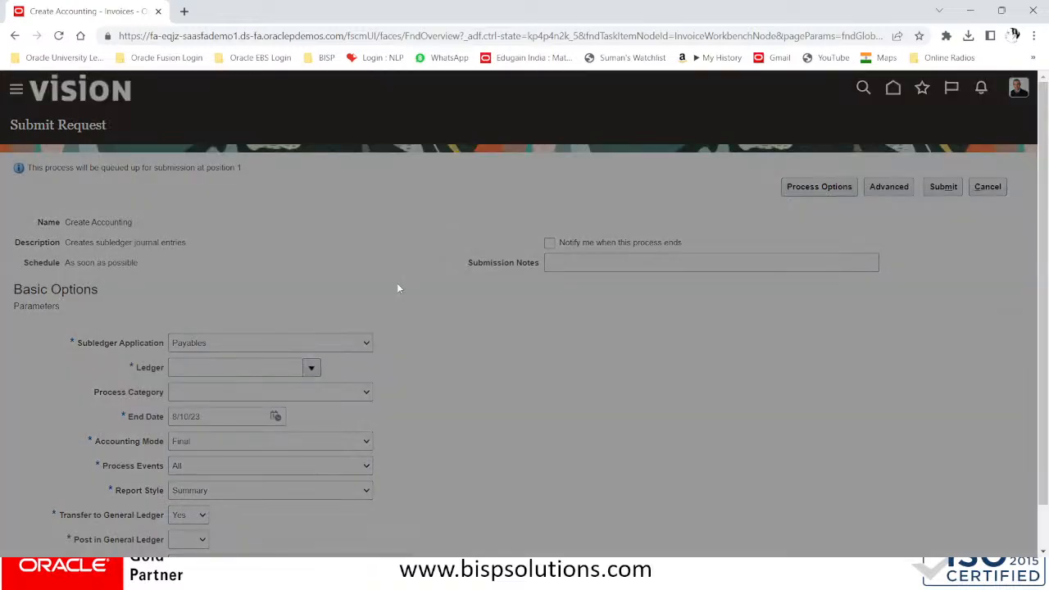
left_click(451, 316)
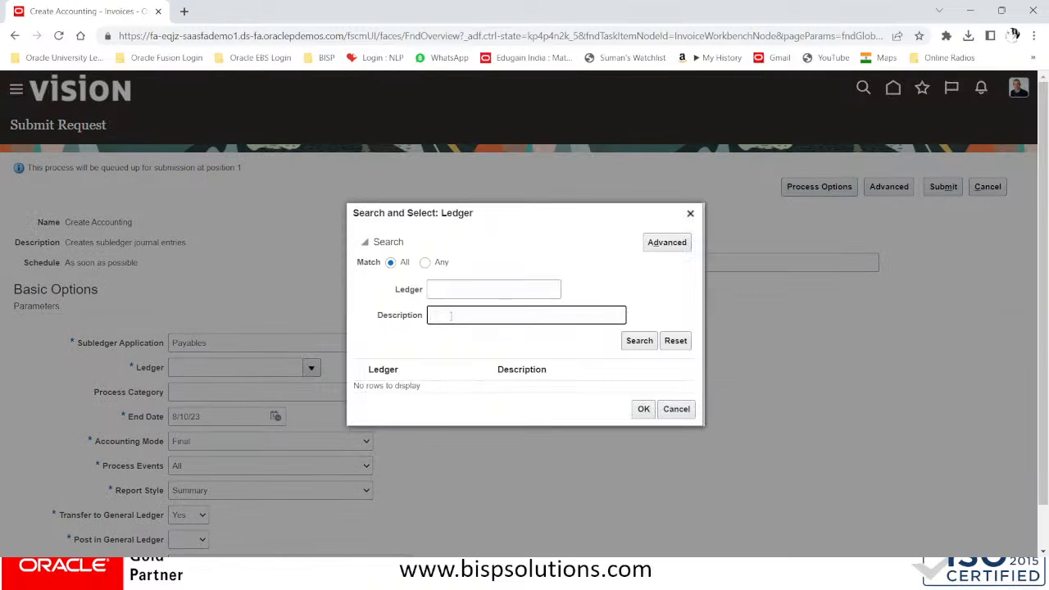
left_click(444, 289)
type("B")
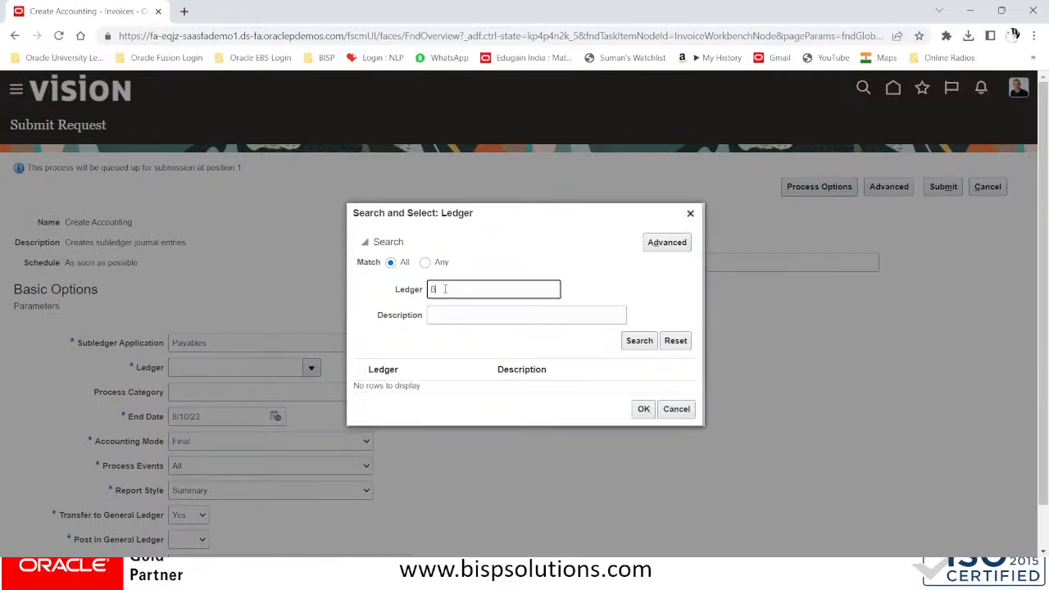
type("ISP")
key("Return")
left_click(429, 387)
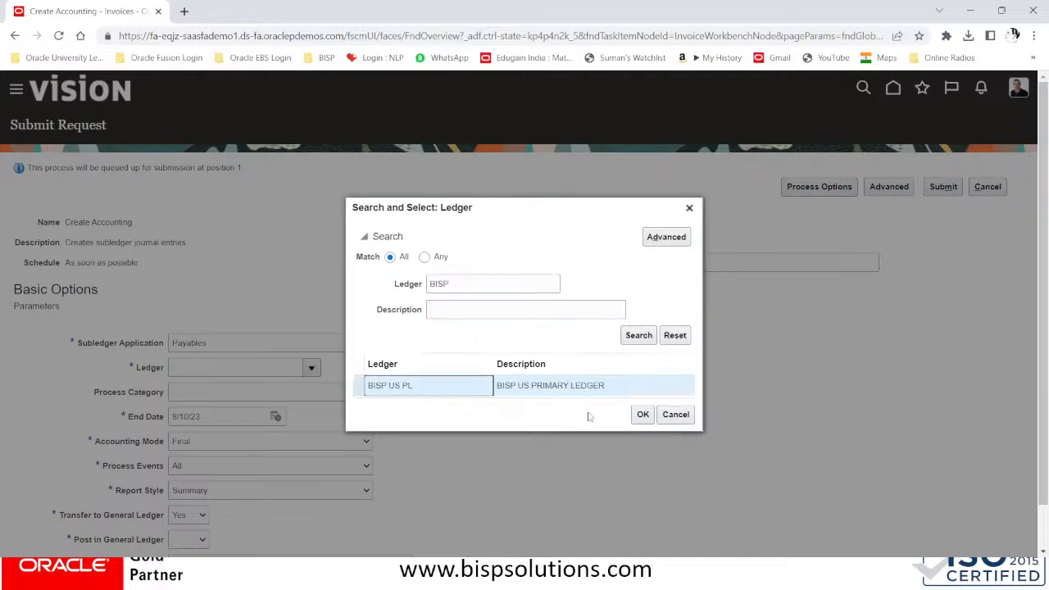
left_click(642, 414)
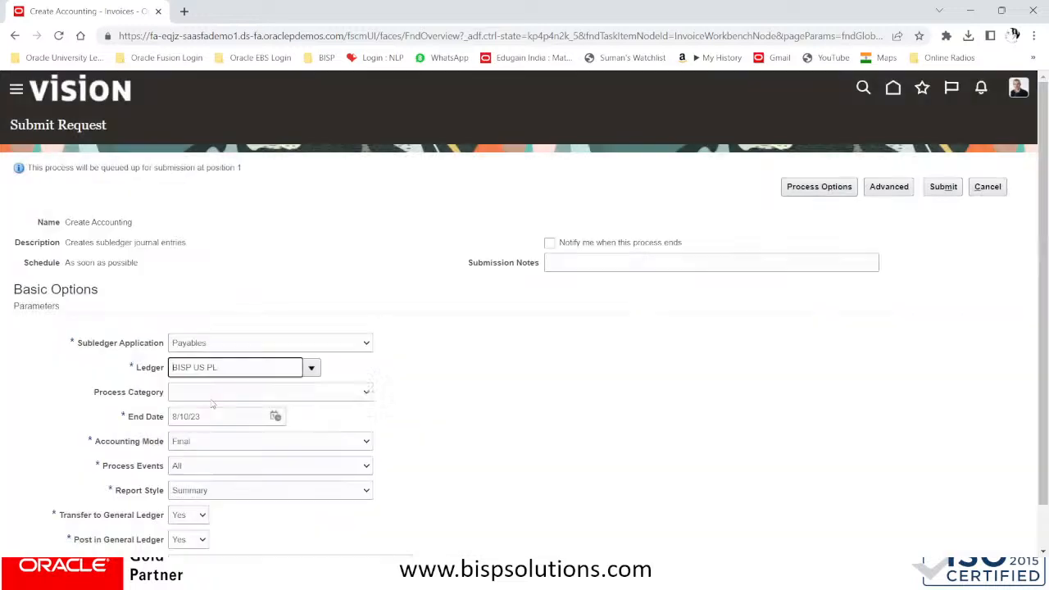
Enter journal batch value XXZ for the request
scroll(225, 398, "down", 1)
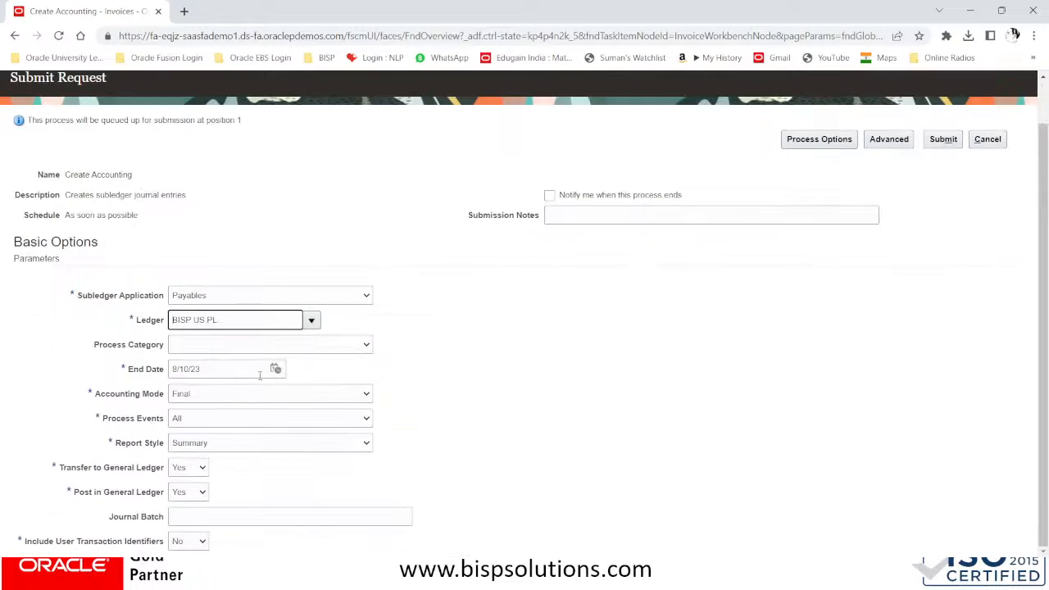
left_click(224, 514)
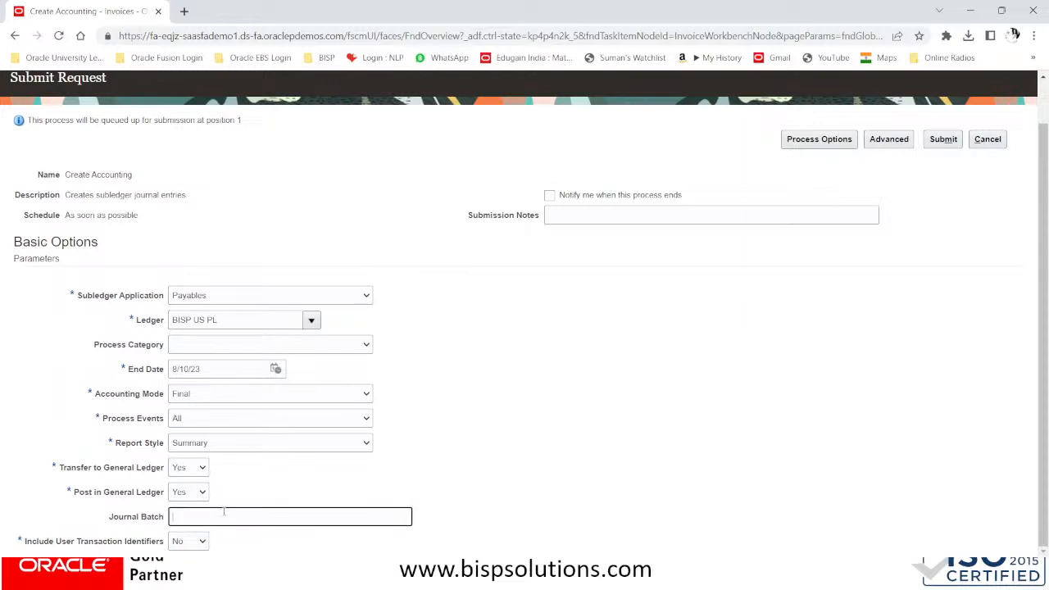
type("XXZ")
scroll(309, 325, "up", 1)
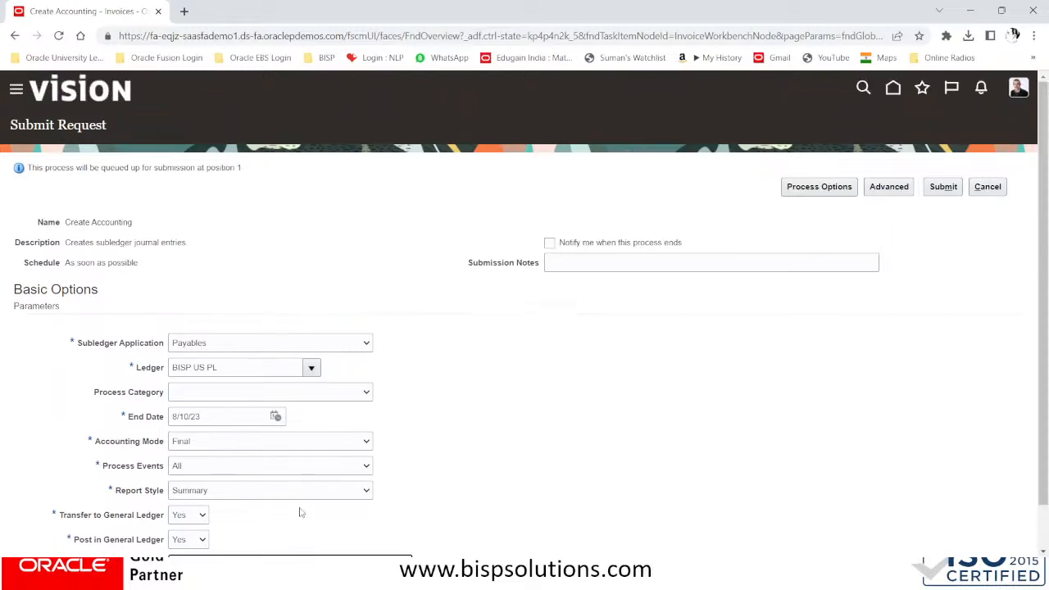
scroll(311, 480, "down", 1)
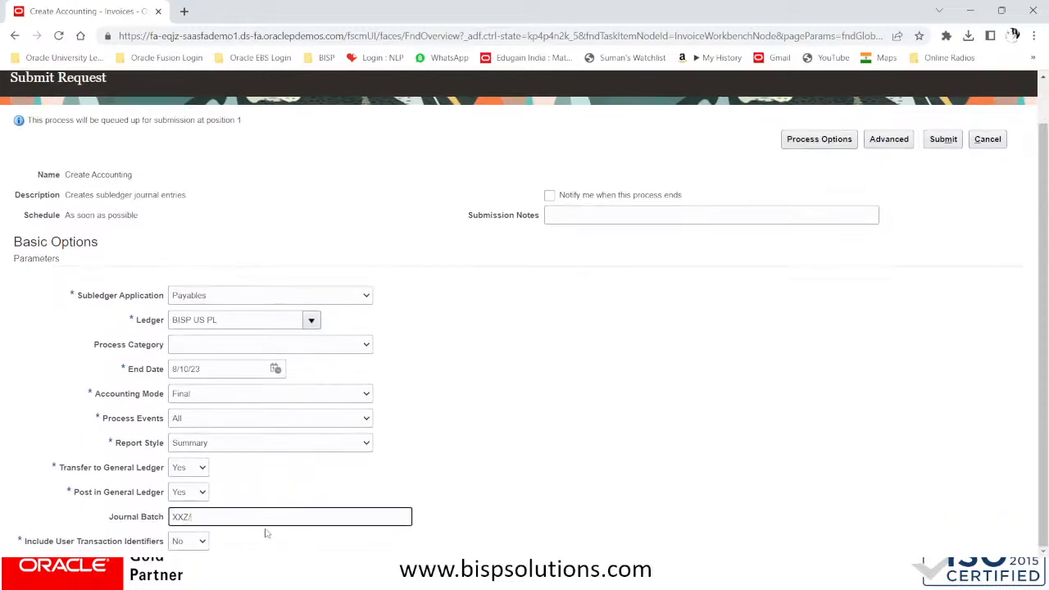
left_click(101, 519)
scroll(318, 472, "up", 1)
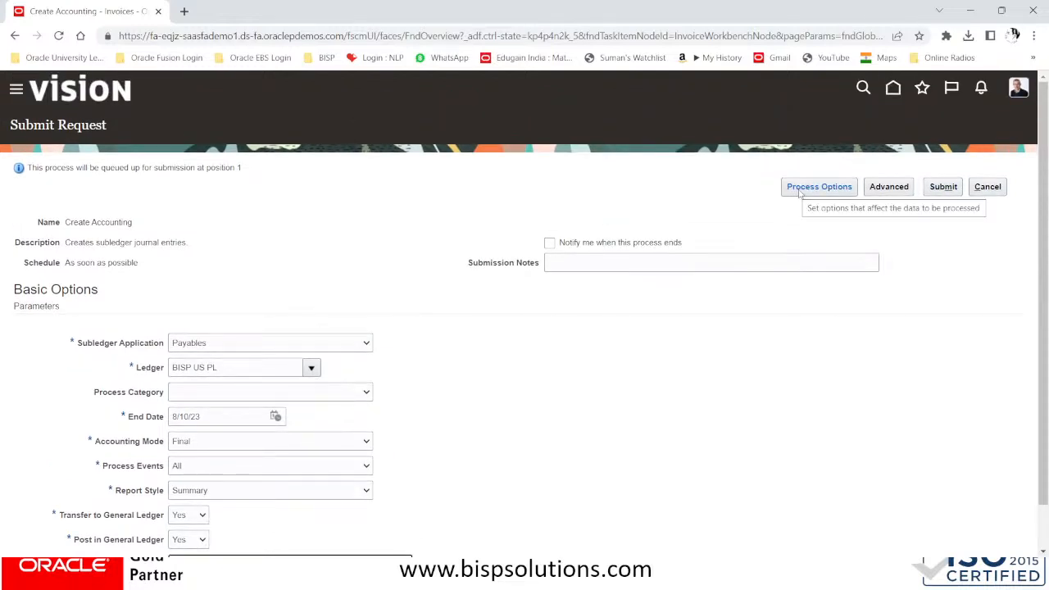
Under Advanced options, set the request to run using a schedule
left_click(887, 189)
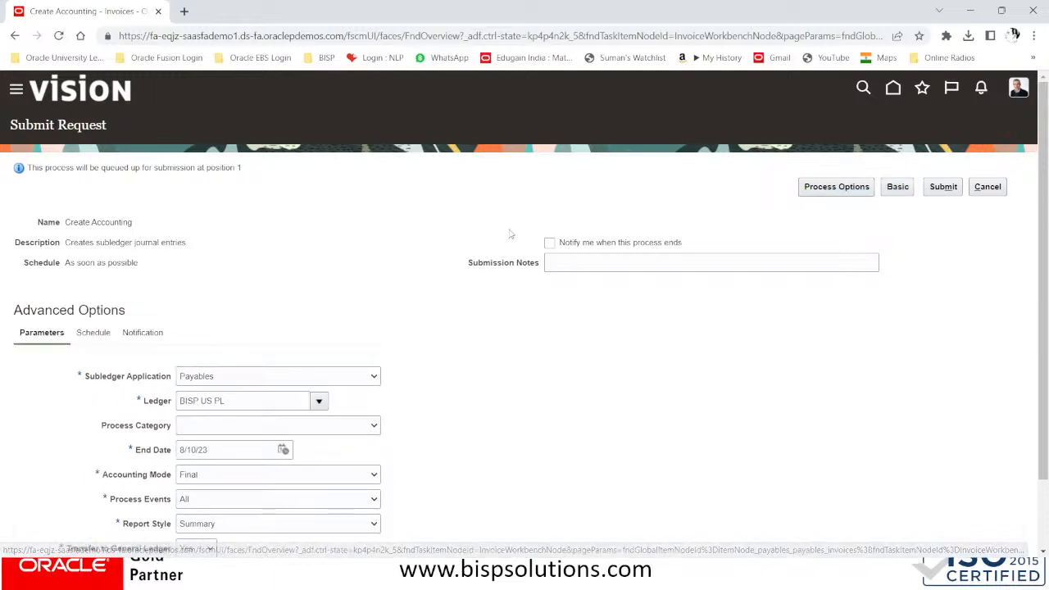
left_click(93, 334)
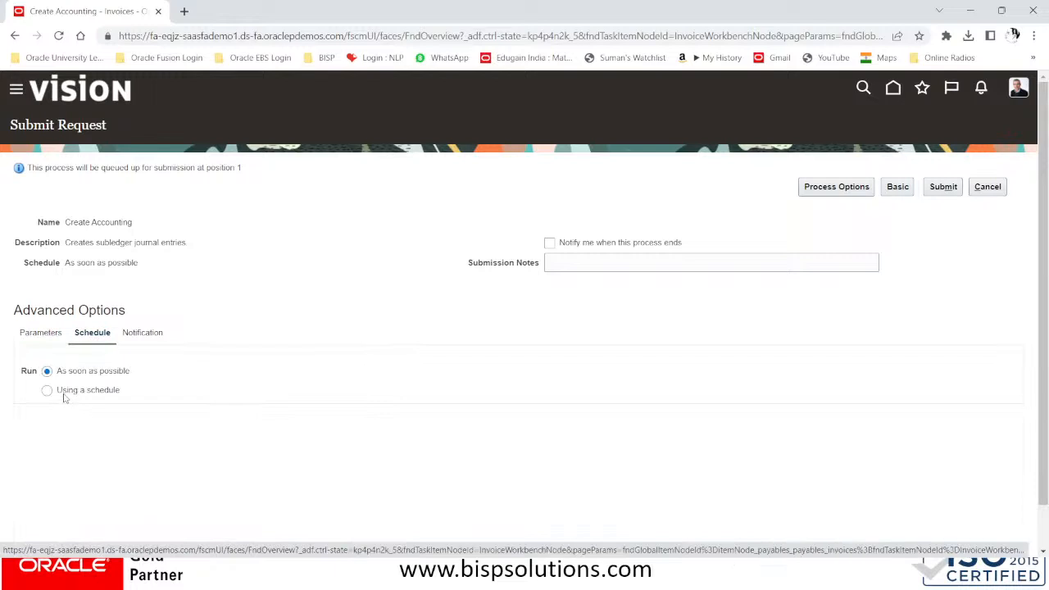
left_click(64, 391)
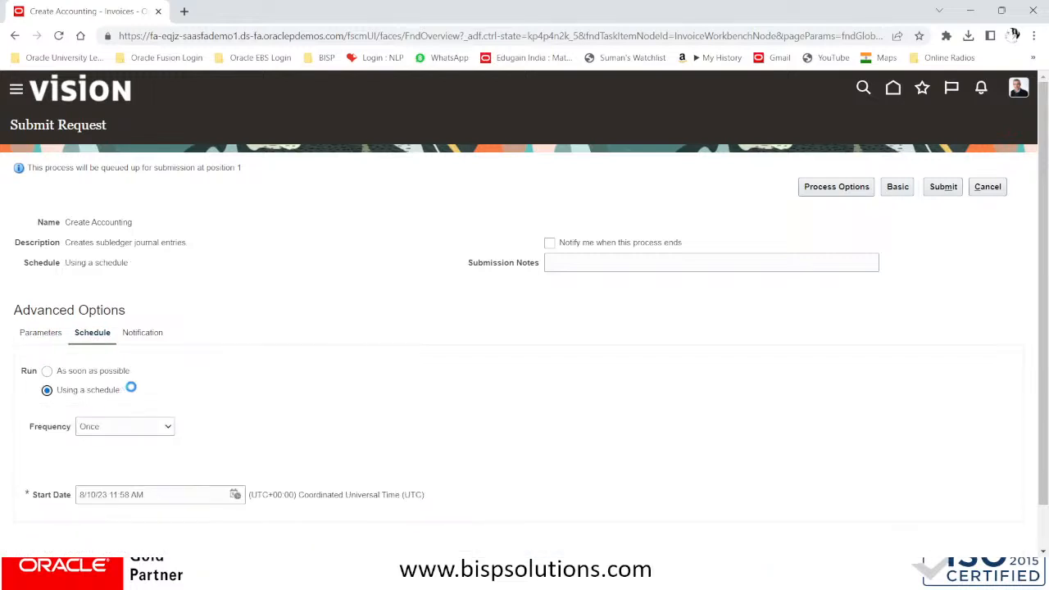
scroll(158, 432, "down", 1)
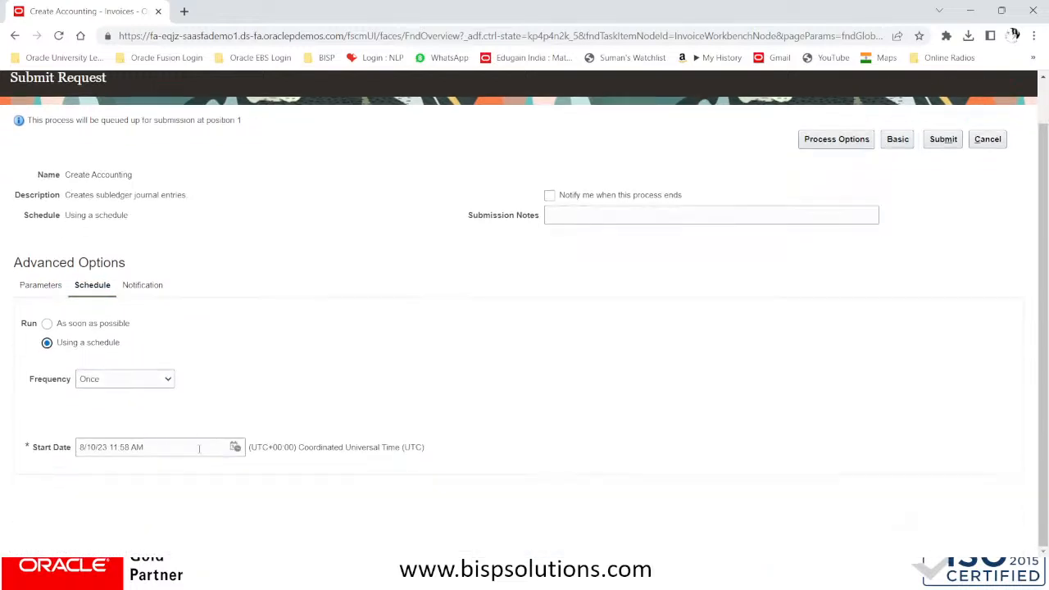
left_click(234, 447)
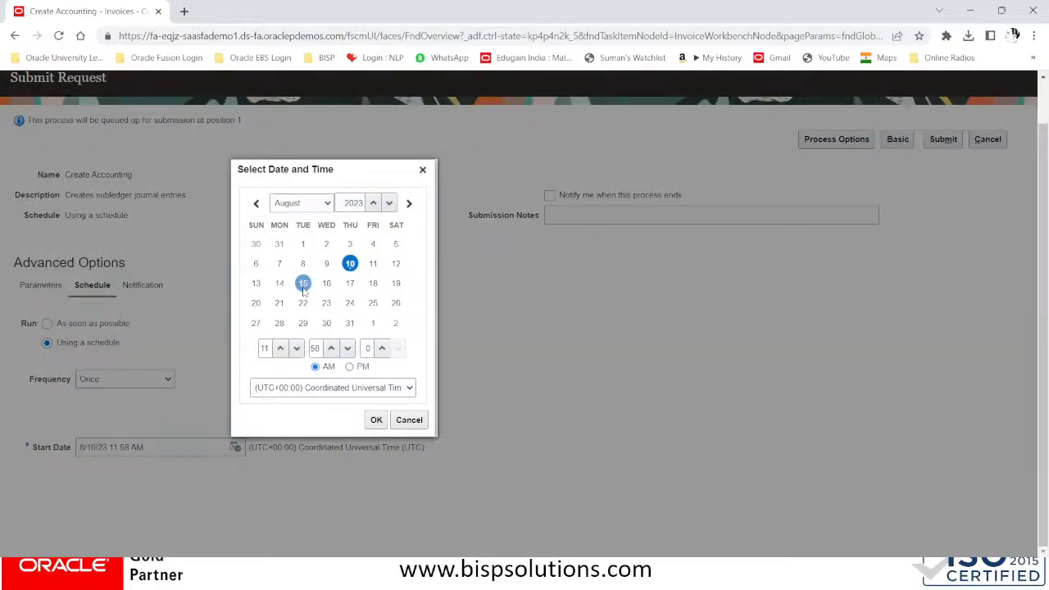
Set the start time zone to Kolkata - India Time and lower the start hour toward 5
left_click(326, 391)
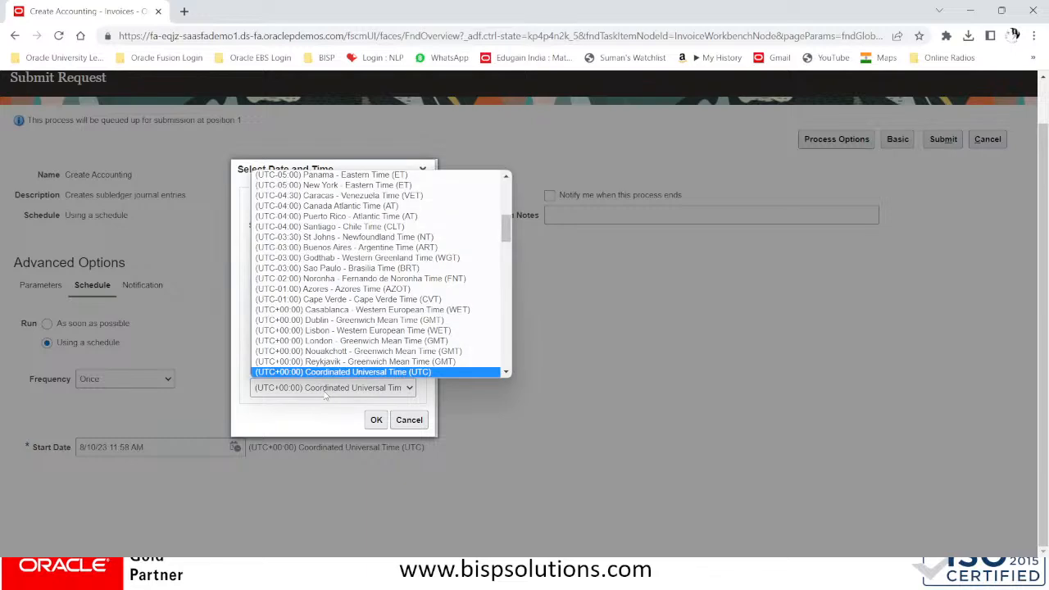
left_click_drag(506, 233, 526, 313)
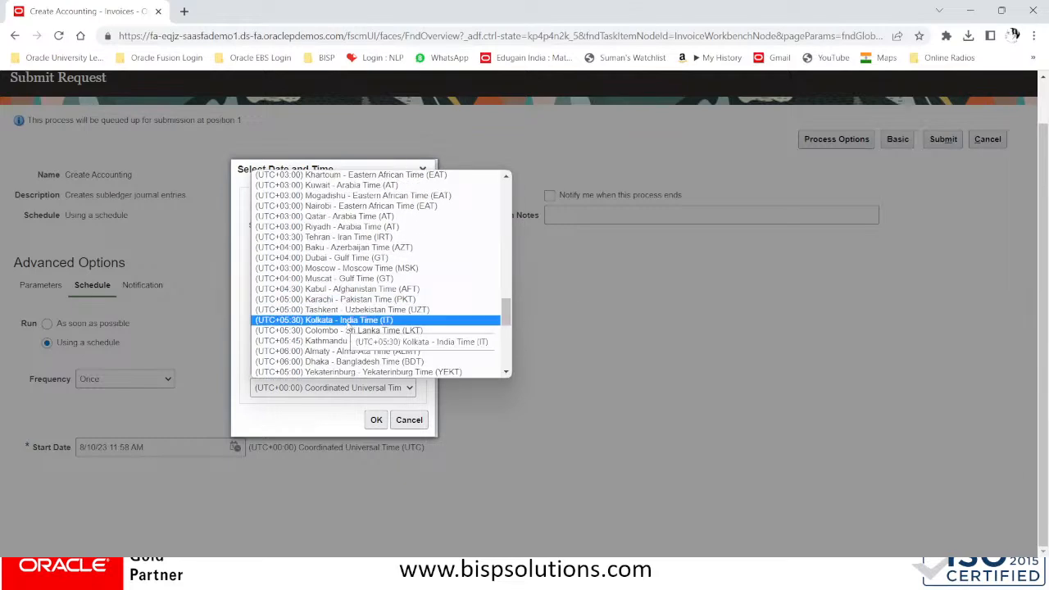
left_click(347, 321)
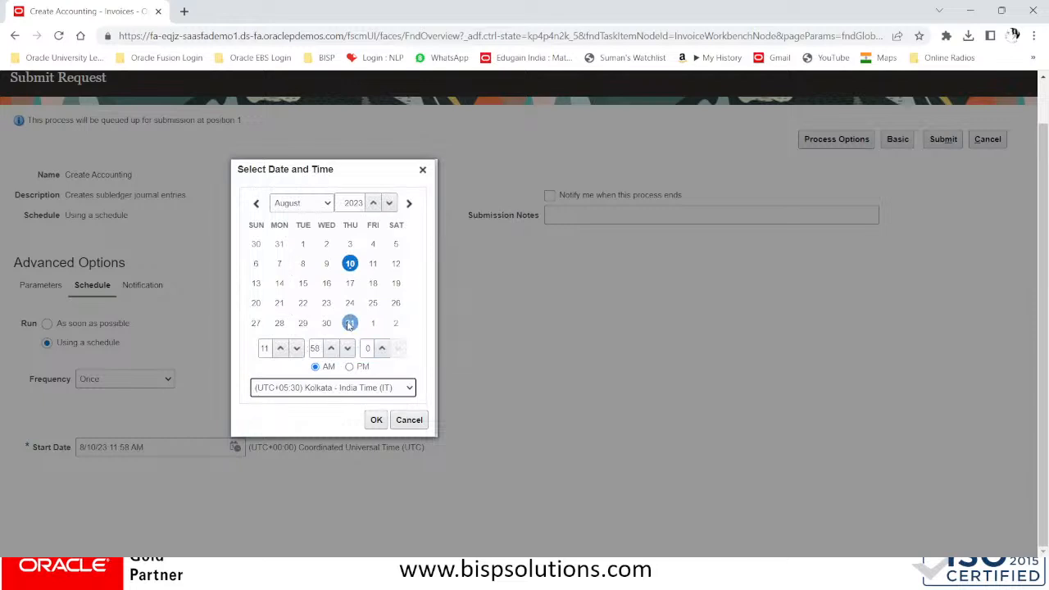
left_click(279, 350)
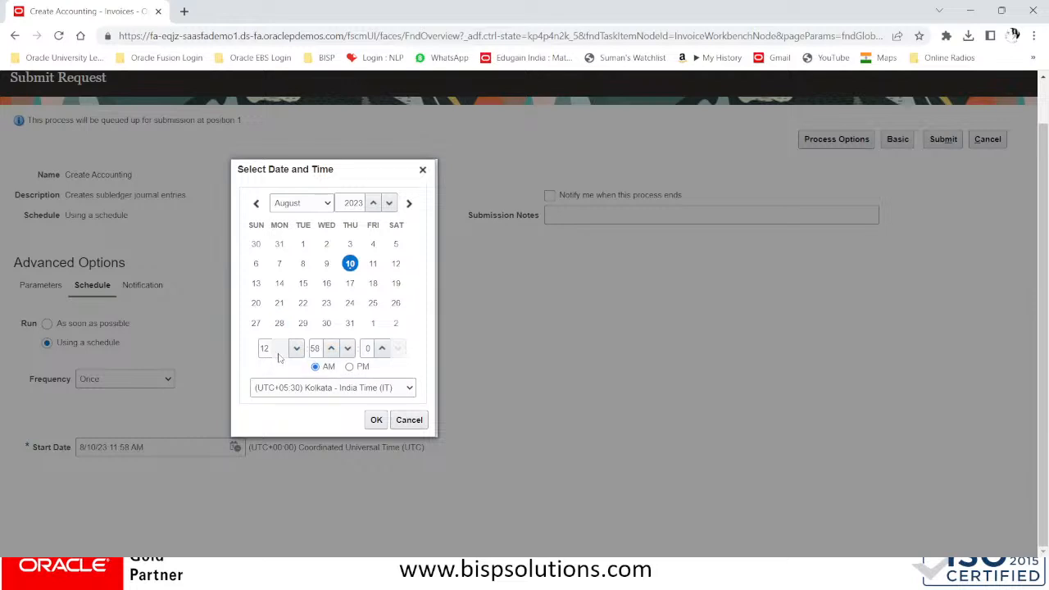
left_click(298, 353)
left_click(297, 352)
left_click(298, 352)
left_click(297, 353)
left_click(297, 352)
left_click(297, 352)
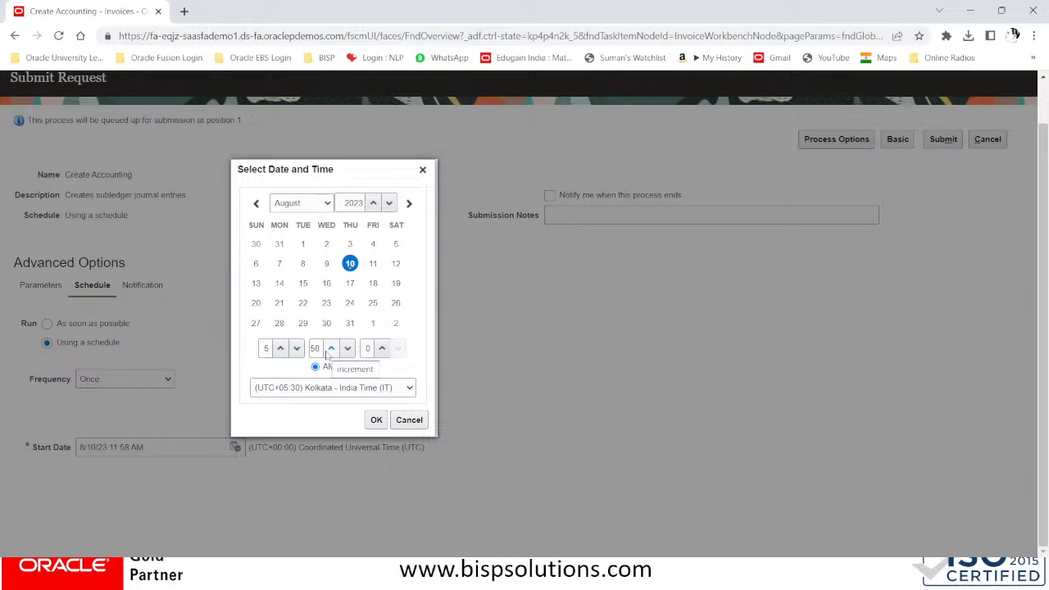
Set the start time to 5:31 PM on 8/10/23 and confirm it
double_click(316, 350)
type("31")
left_click(349, 367)
left_click(265, 348)
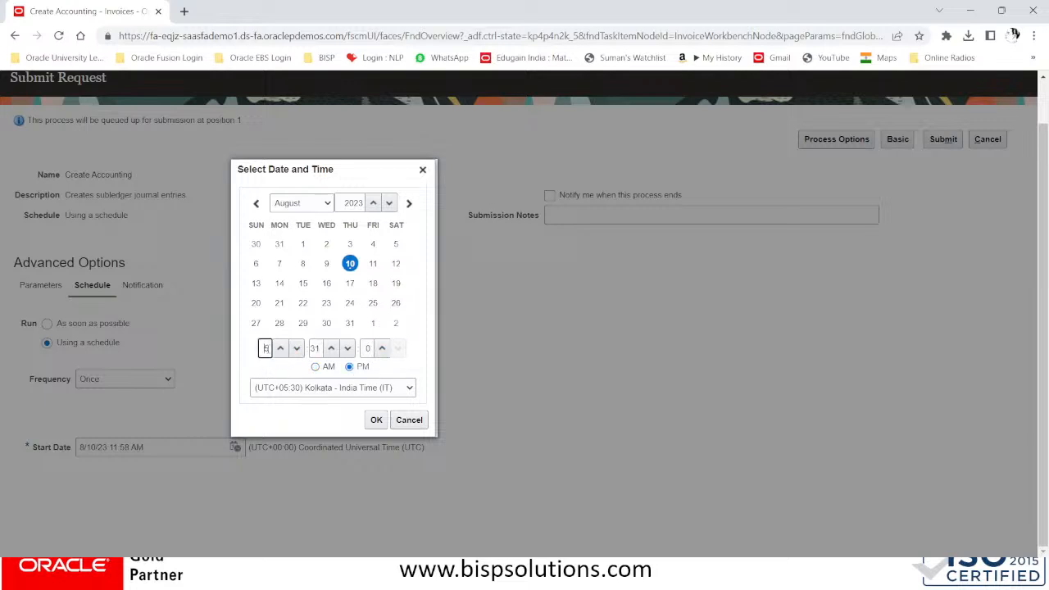
left_click(279, 348)
left_click(280, 348)
left_click(296, 348)
left_click(297, 349)
left_click(296, 348)
left_click(296, 348)
left_click(296, 348)
left_click(297, 348)
left_click(375, 420)
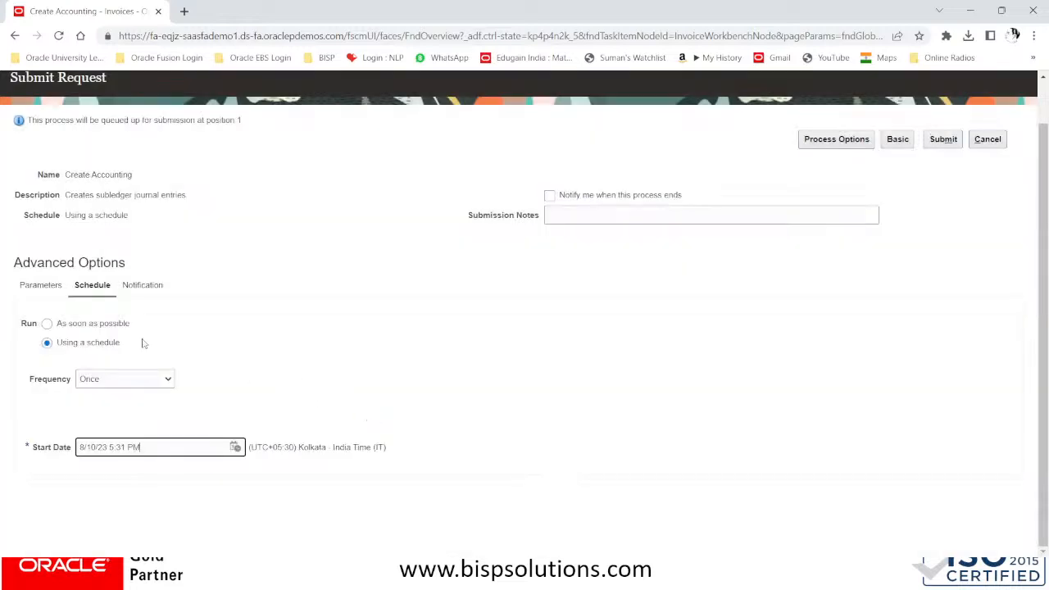
Add a notification for the first recipient user ID, alerted on all conditions
left_click(148, 288)
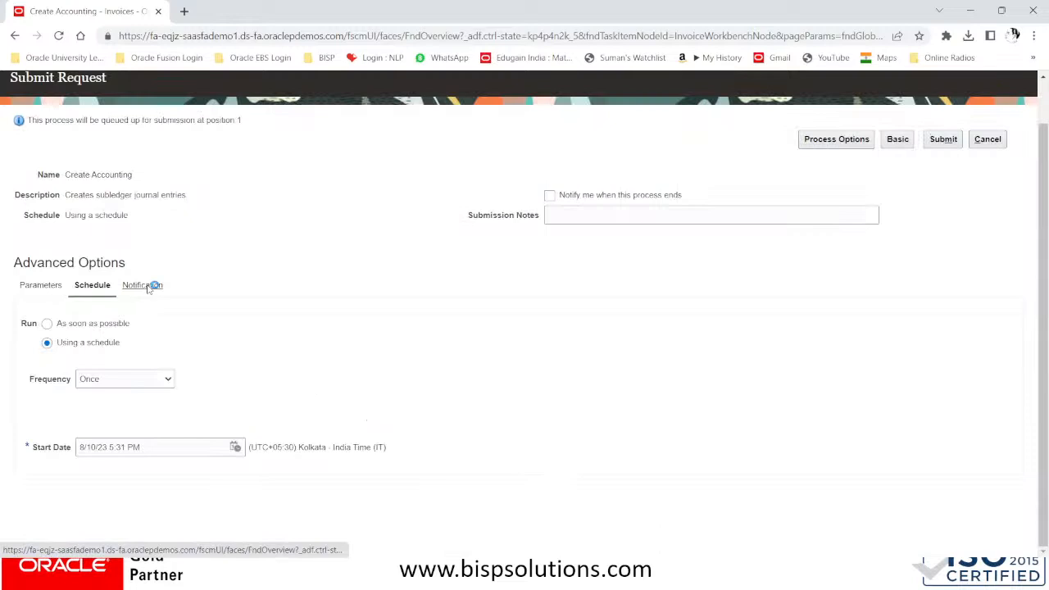
left_click(78, 317)
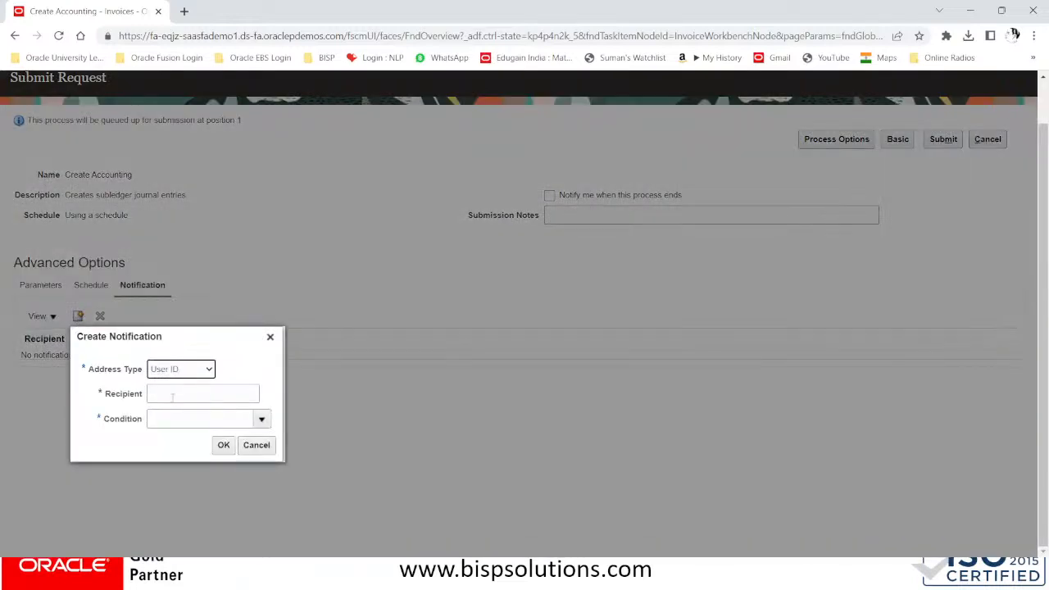
left_click(172, 395)
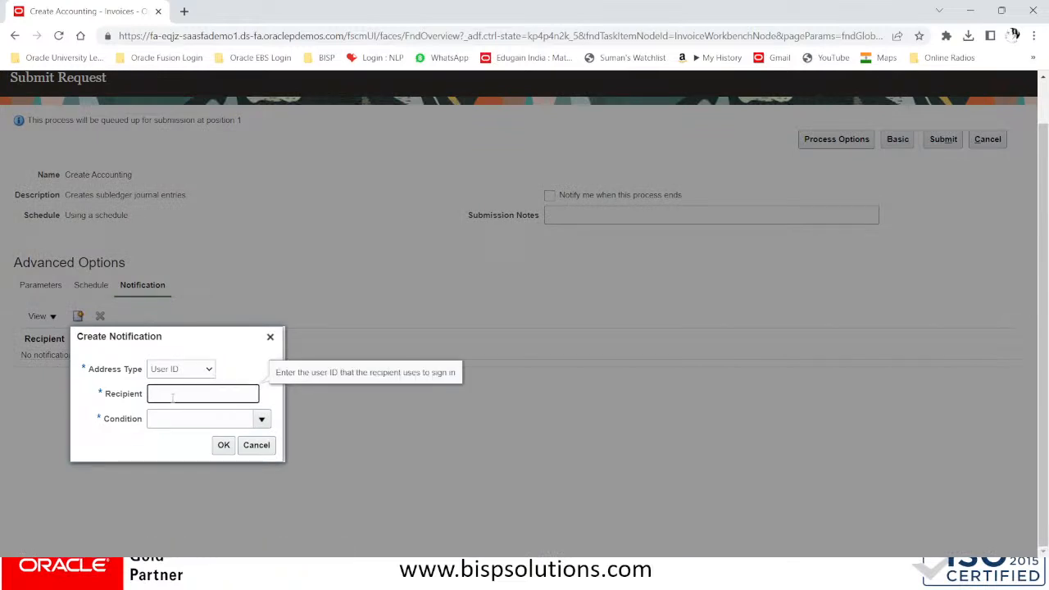
left_click(172, 419)
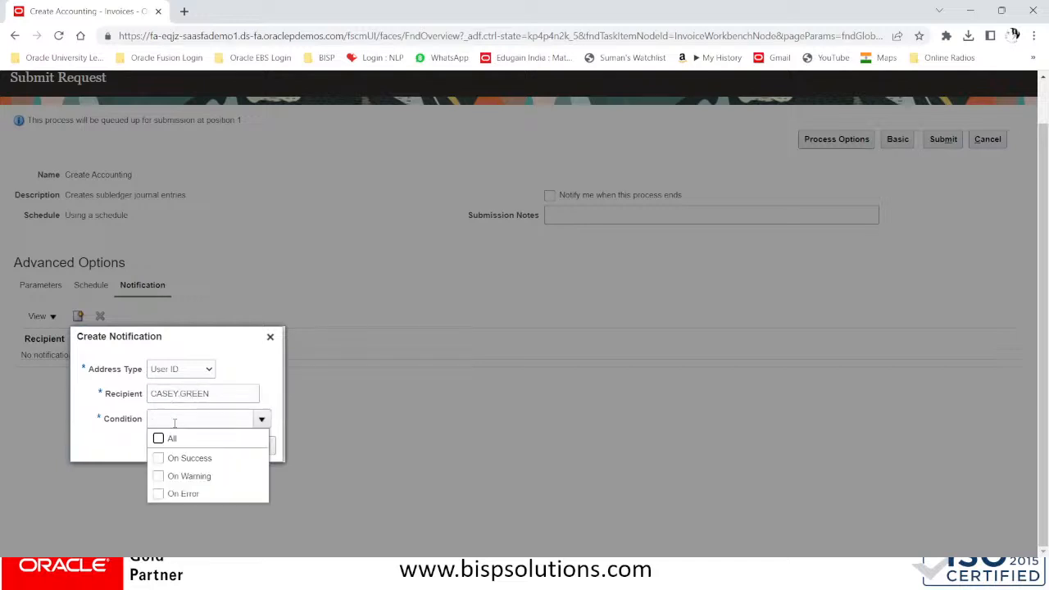
left_click(158, 438)
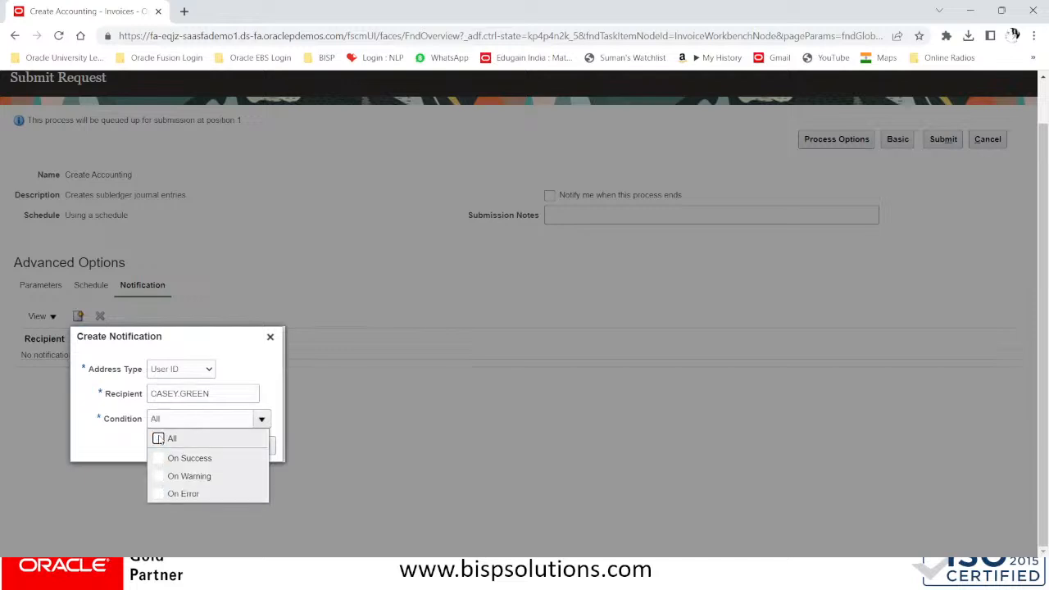
left_click(282, 373)
left_click(223, 445)
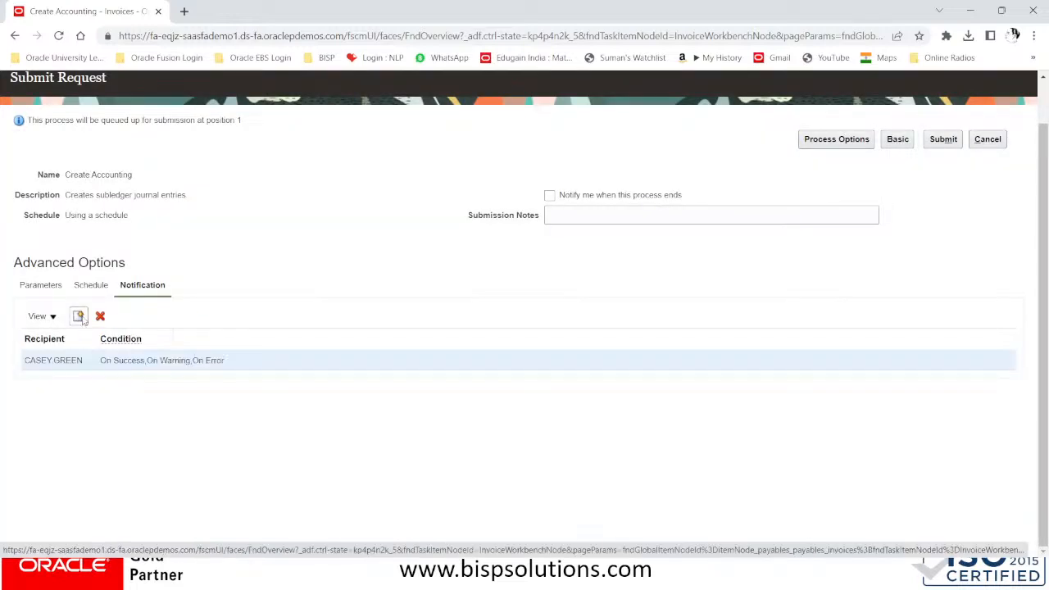
Add a second notification for another recipient user ID, alerted on all conditions
left_click(79, 316)
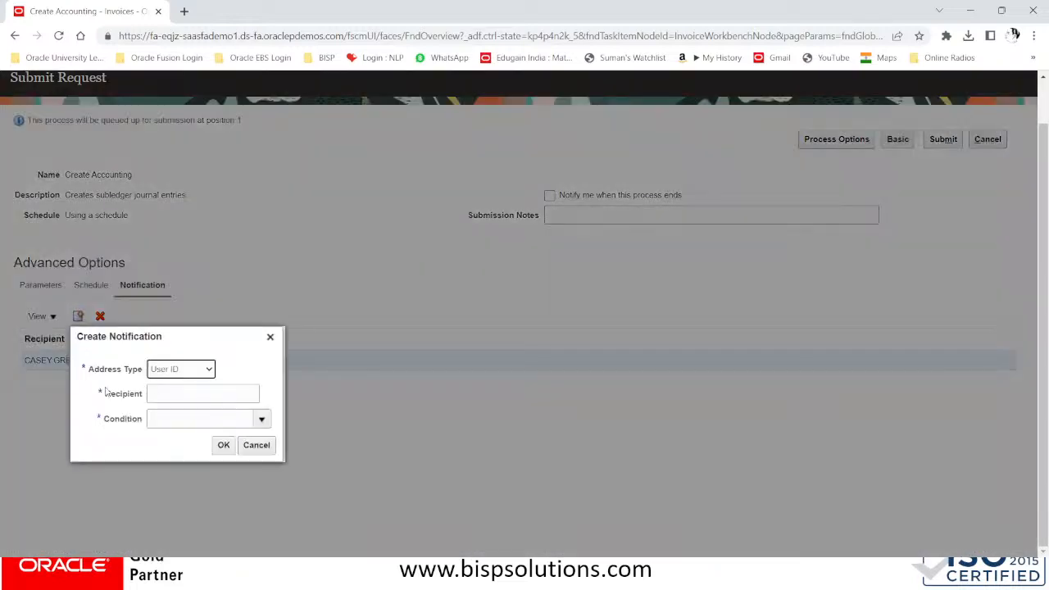
left_click(156, 393)
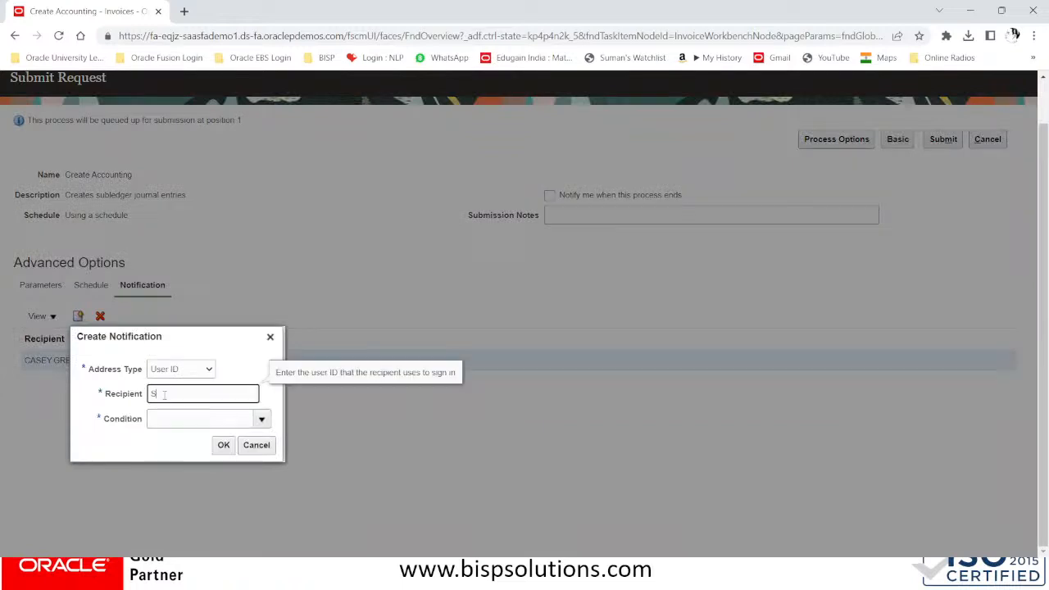
key("Tab")
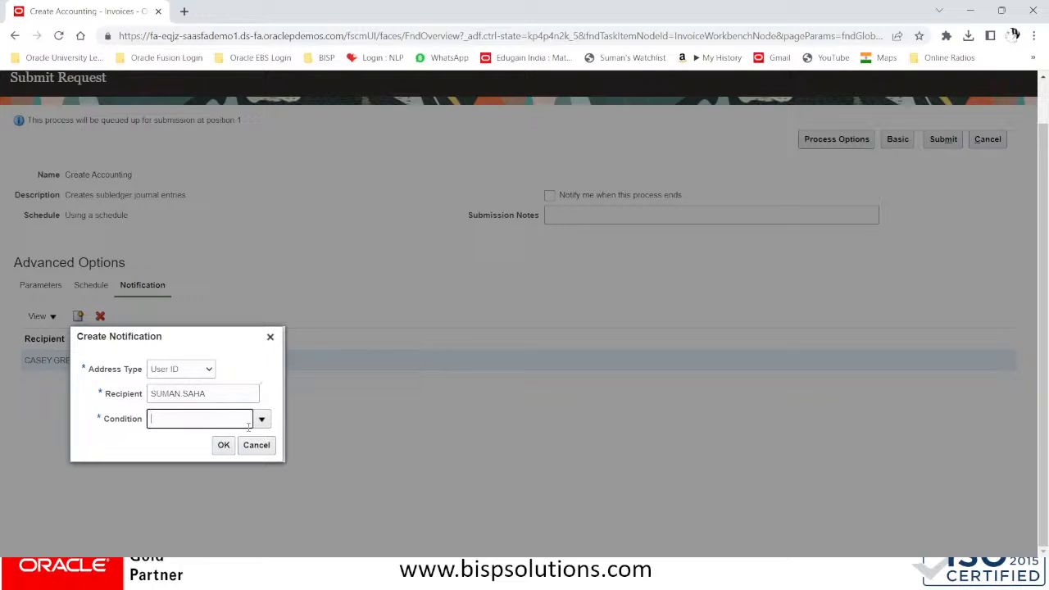
left_click(262, 419)
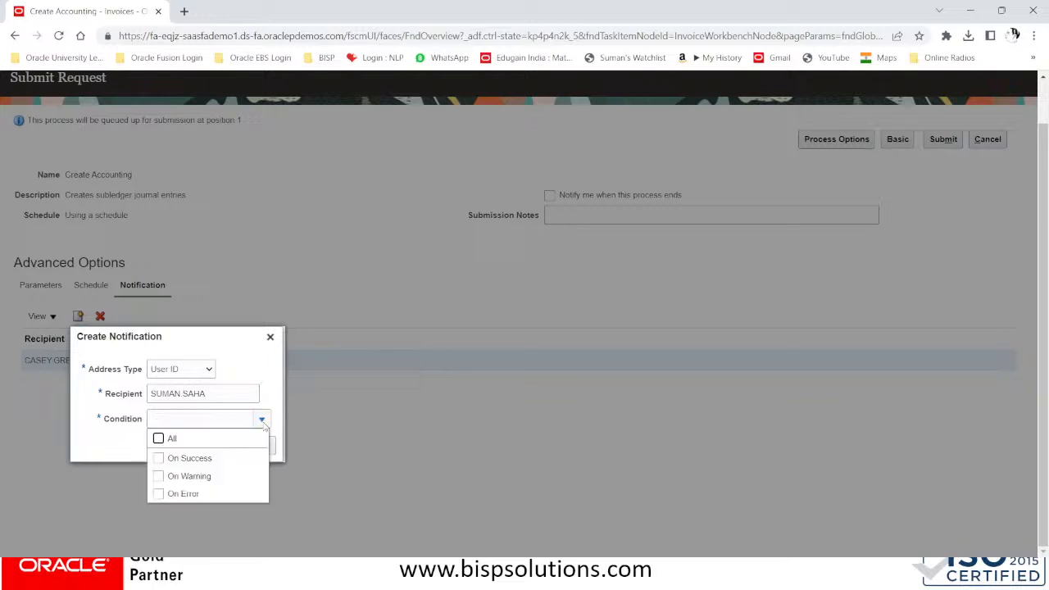
left_click(159, 438)
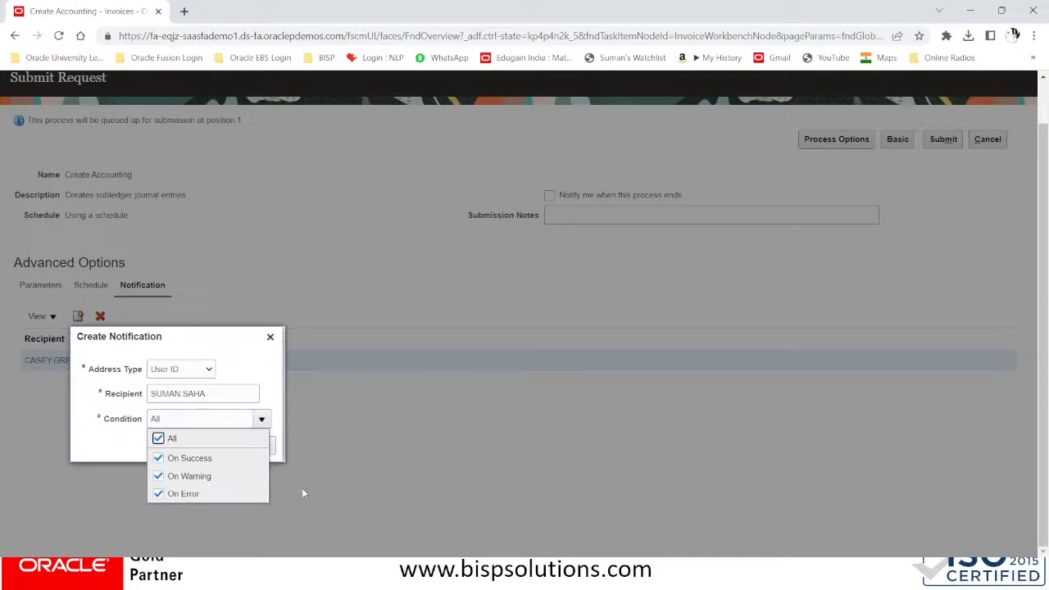
left_click(275, 355)
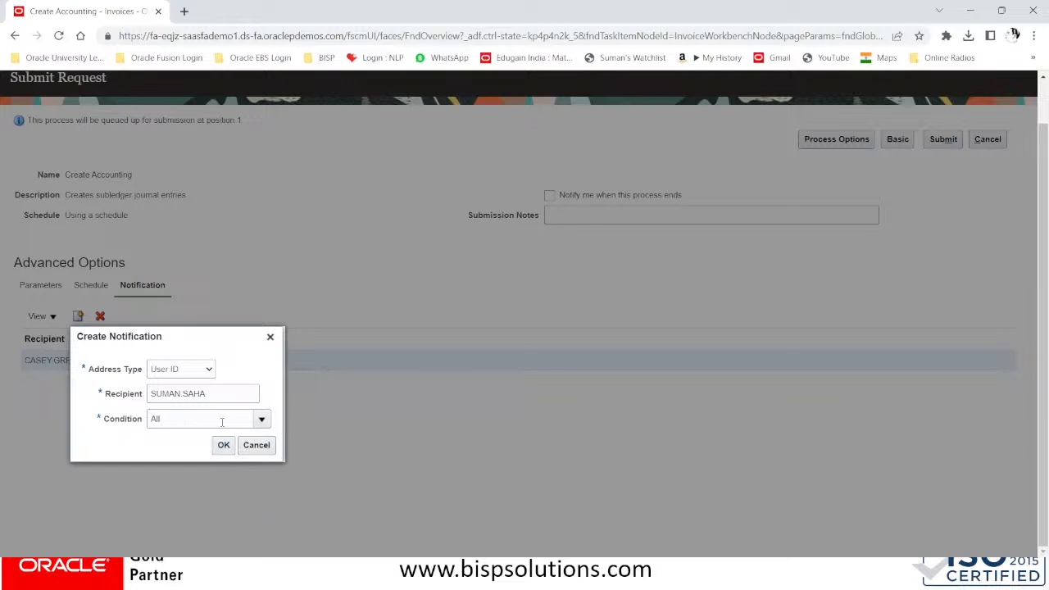
left_click(226, 446)
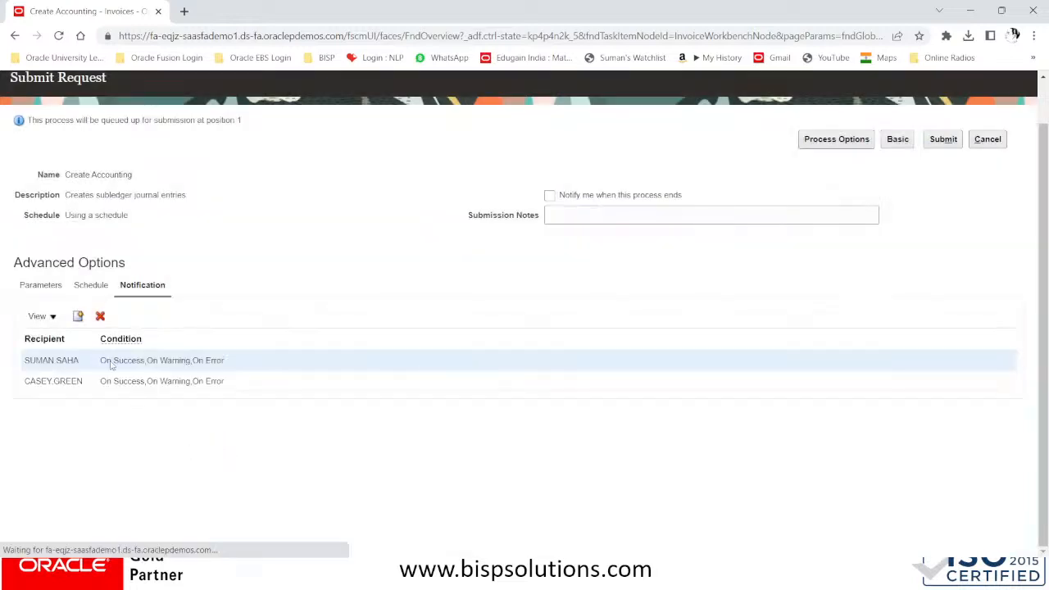
Submit the scheduled Create Accounting request, copy its process number, and return to Invoices
left_click(952, 145)
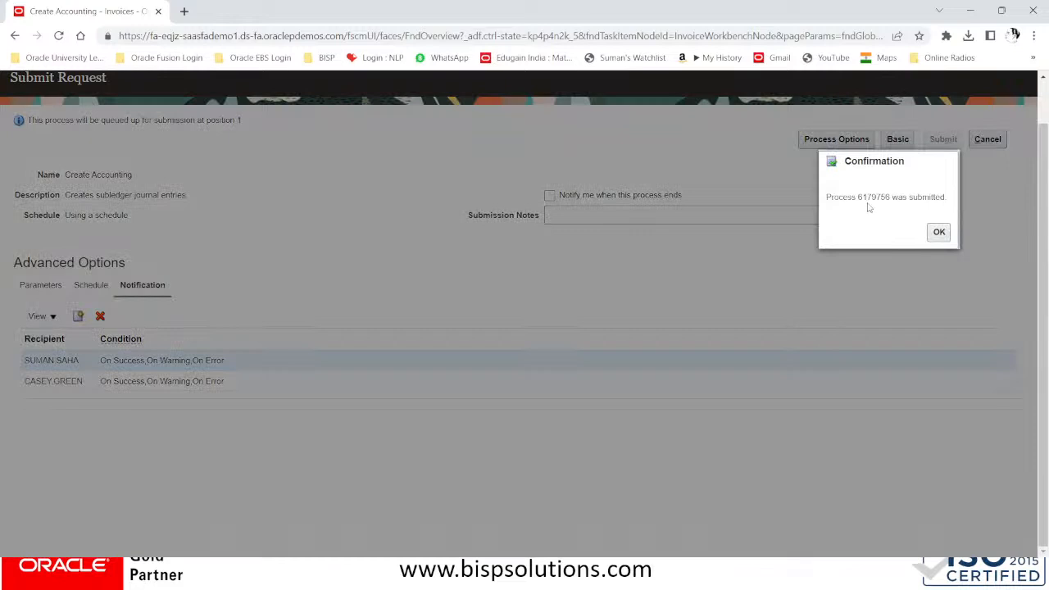
left_click_drag(858, 202, 891, 204)
key("ctrl+c")
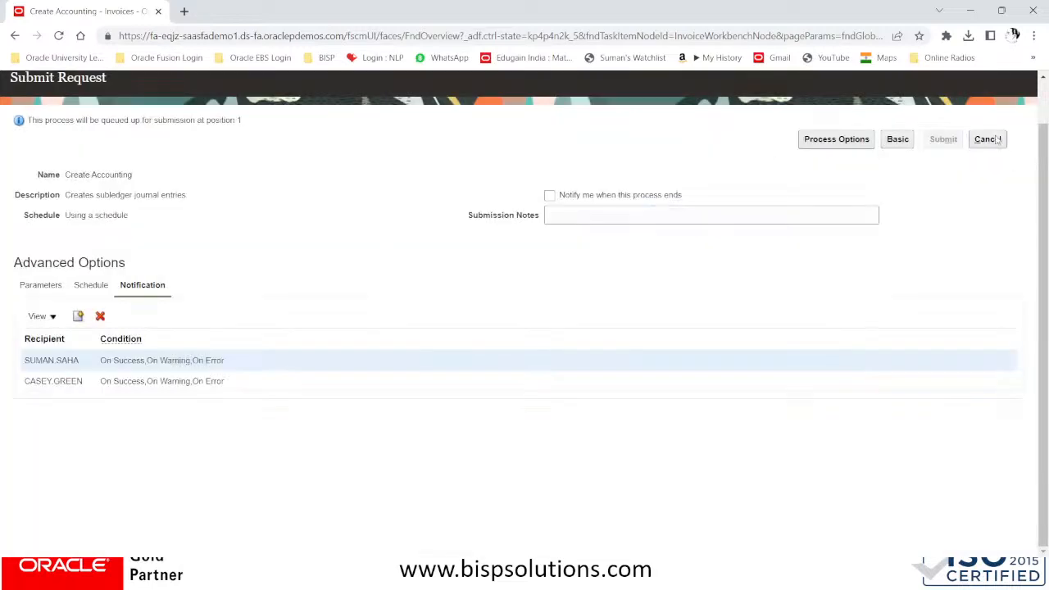
left_click(985, 140)
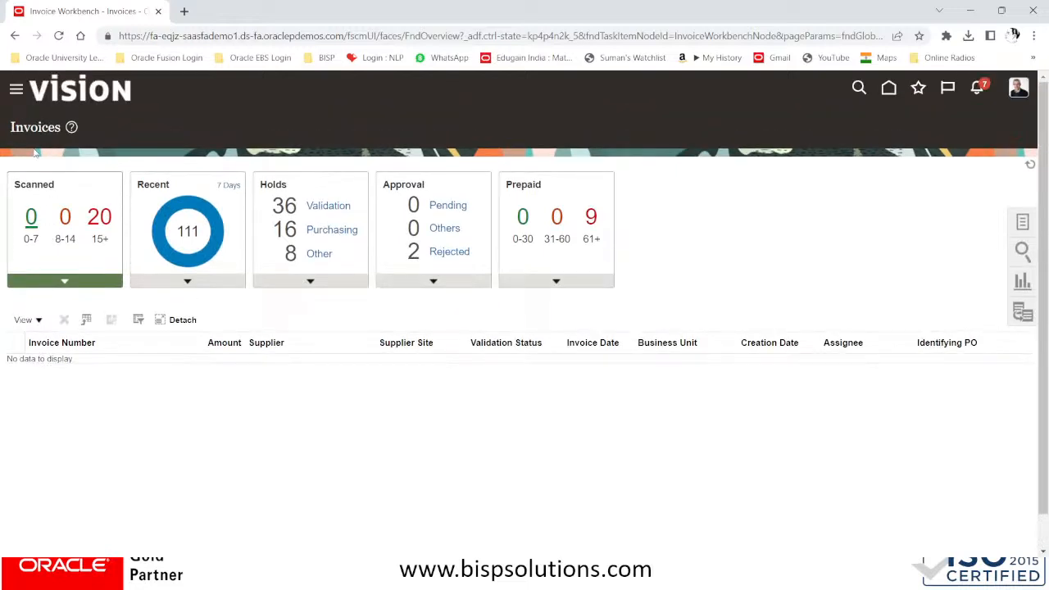
Open the Scheduled Processes monitor from the Navigator's Tools section
left_click(17, 93)
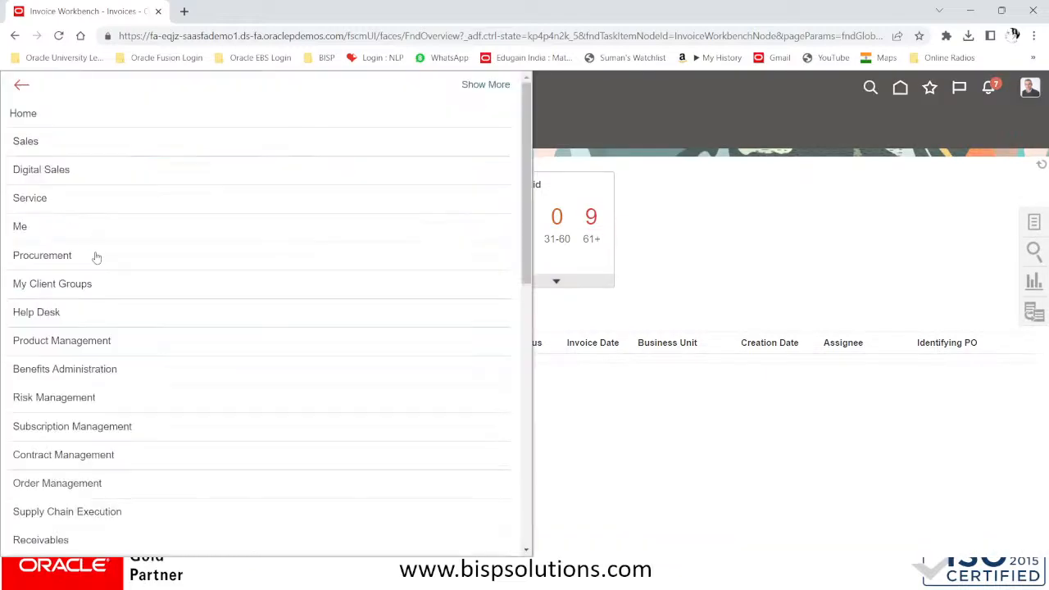
scroll(145, 374, "down", 7)
scroll(146, 374, "down", 2)
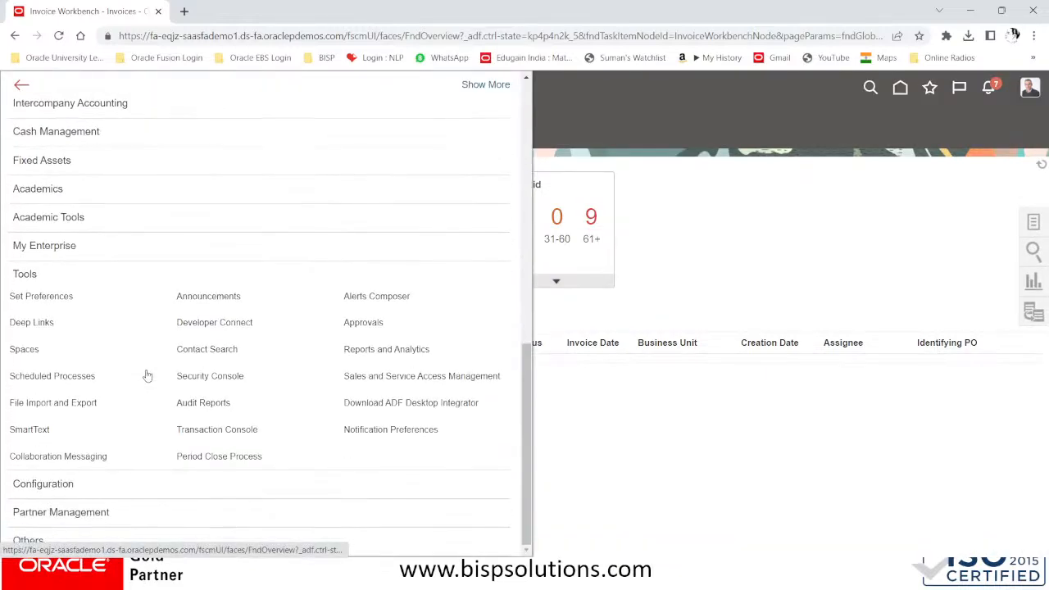
left_click(49, 385)
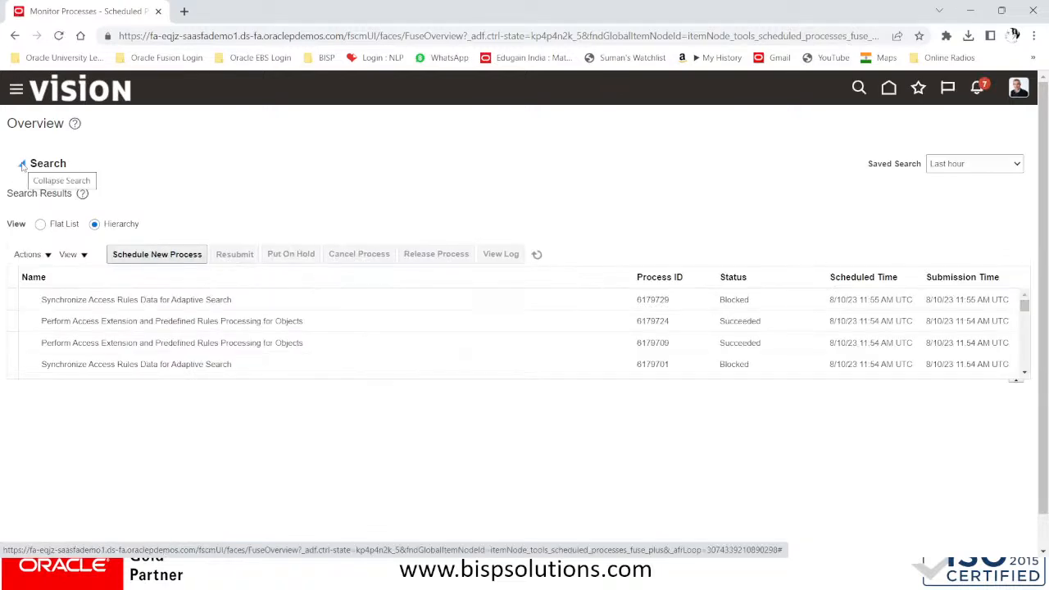
Search for Process ID 6179756 and refresh to show Create Accounting as Running
left_click(235, 217)
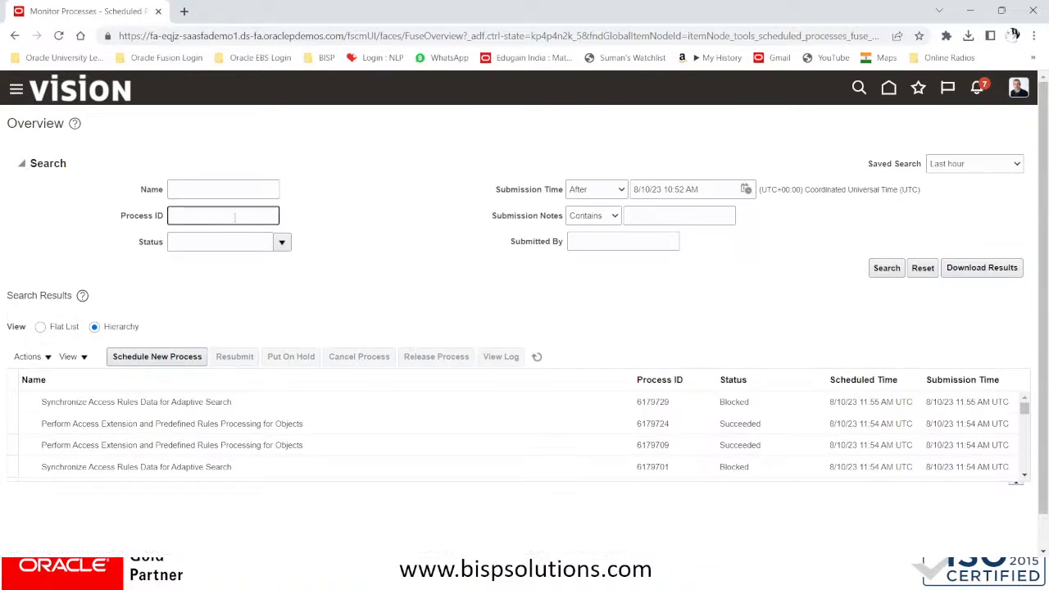
key("ctrl+v")
left_click(891, 269)
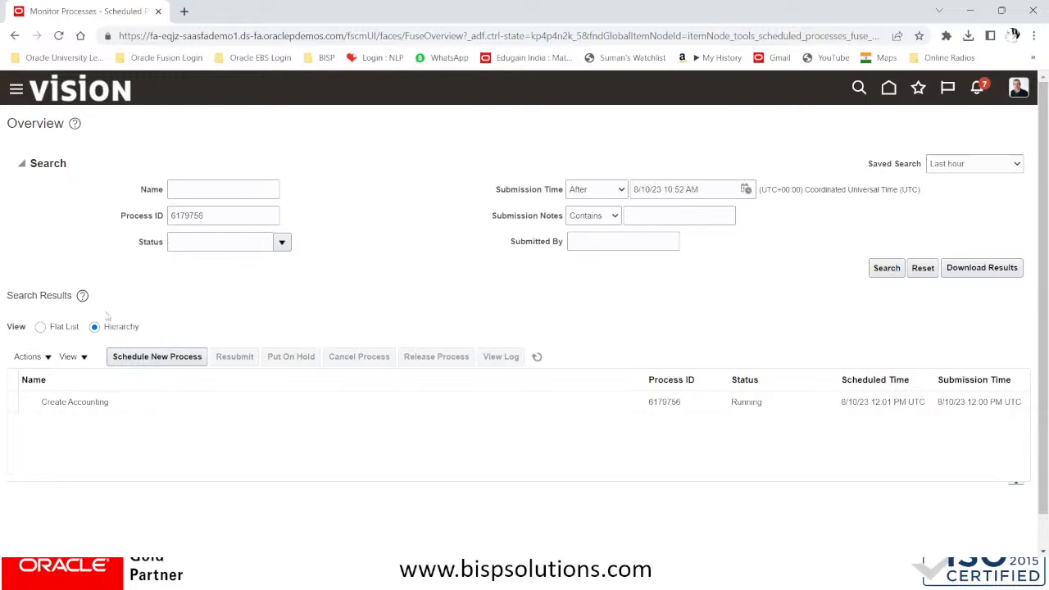
left_click(537, 357)
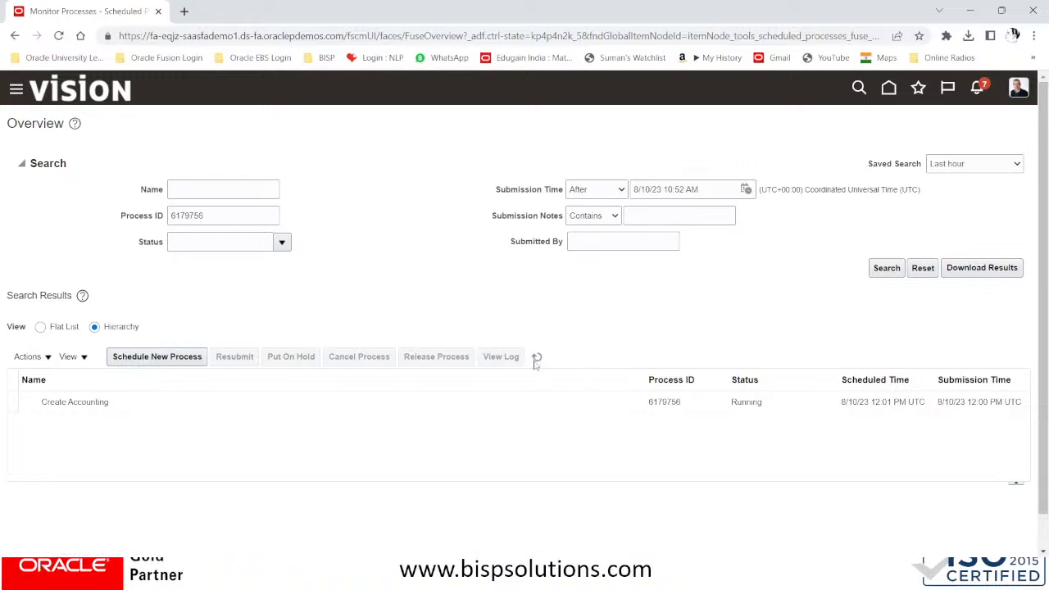
Refresh Create Accounting 6179756 repeatedly while it stays Running, then delete 6179756 from the Process ID filter
left_click(537, 358)
left_click(536, 357)
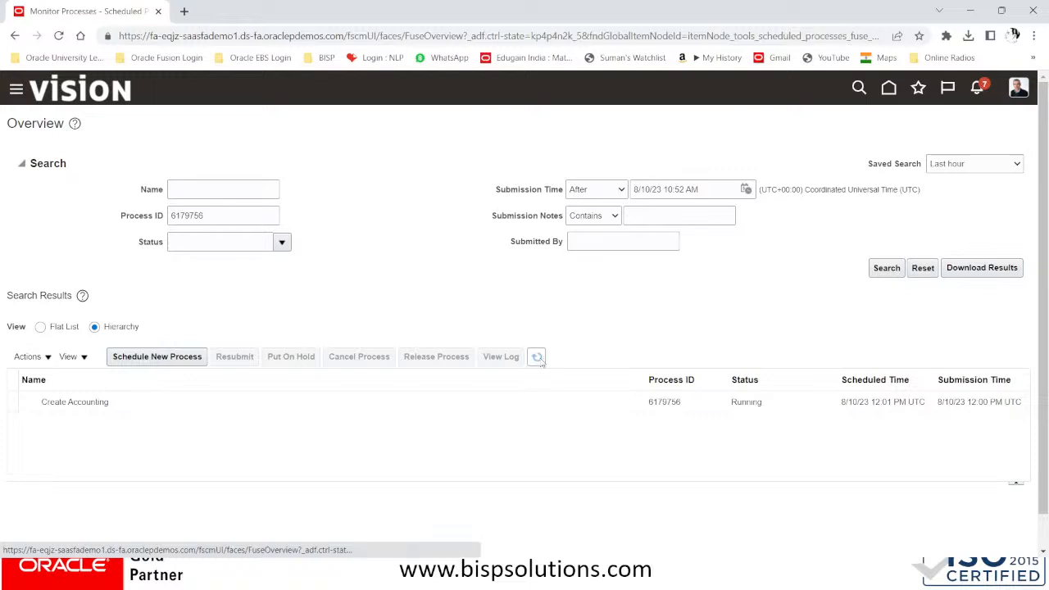
left_click(537, 358)
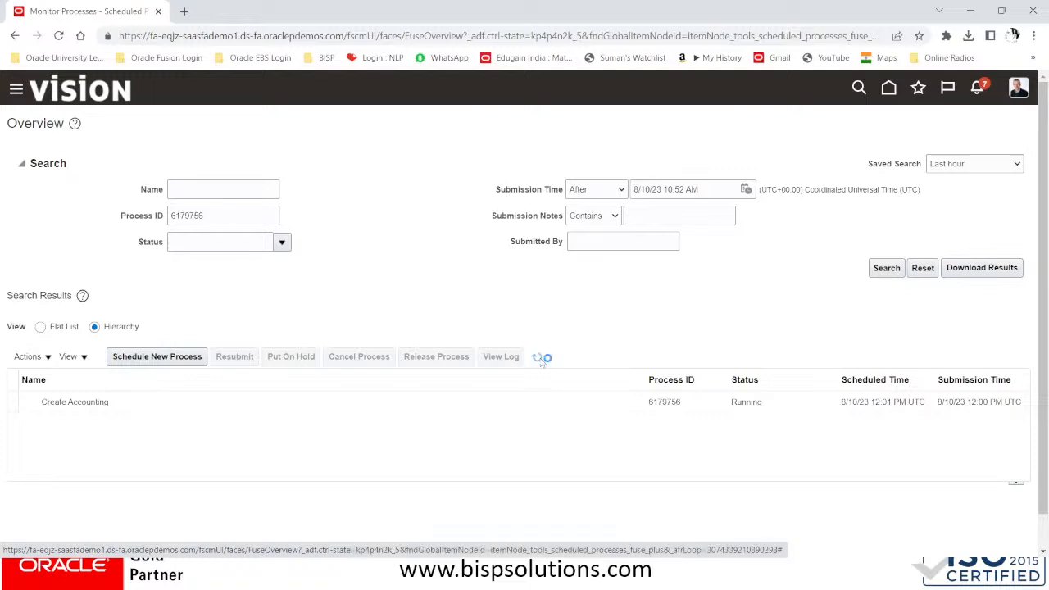
left_click(537, 358)
left_click(537, 358)
left_click(538, 360)
left_click(538, 361)
double_click(223, 213)
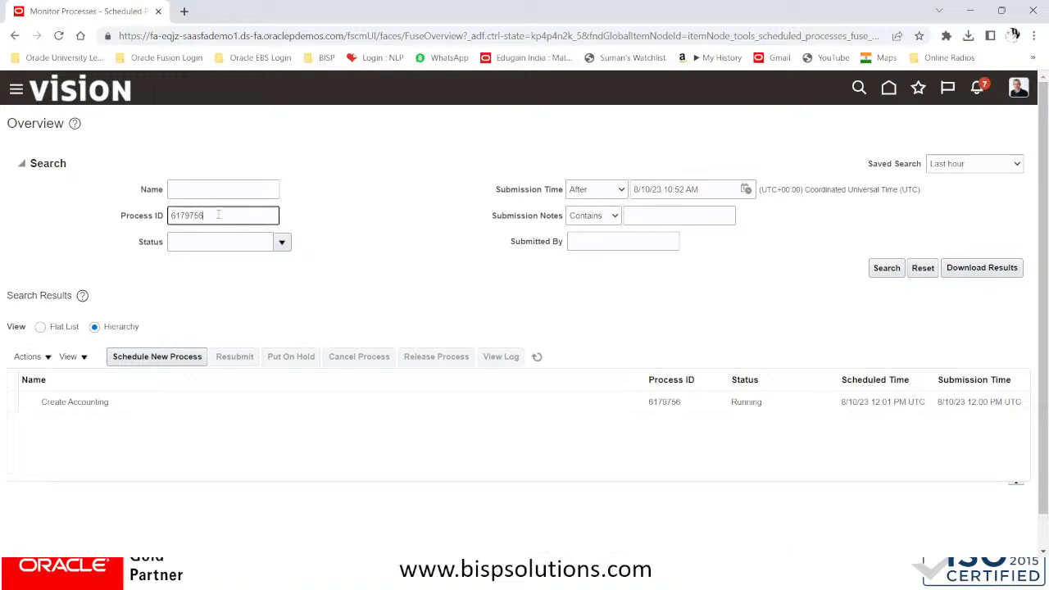
key("BackSpace")
Rerun the unfiltered process search and refresh until Create Accounting and the journal processes show Succeeded, then go home
left_click(886, 269)
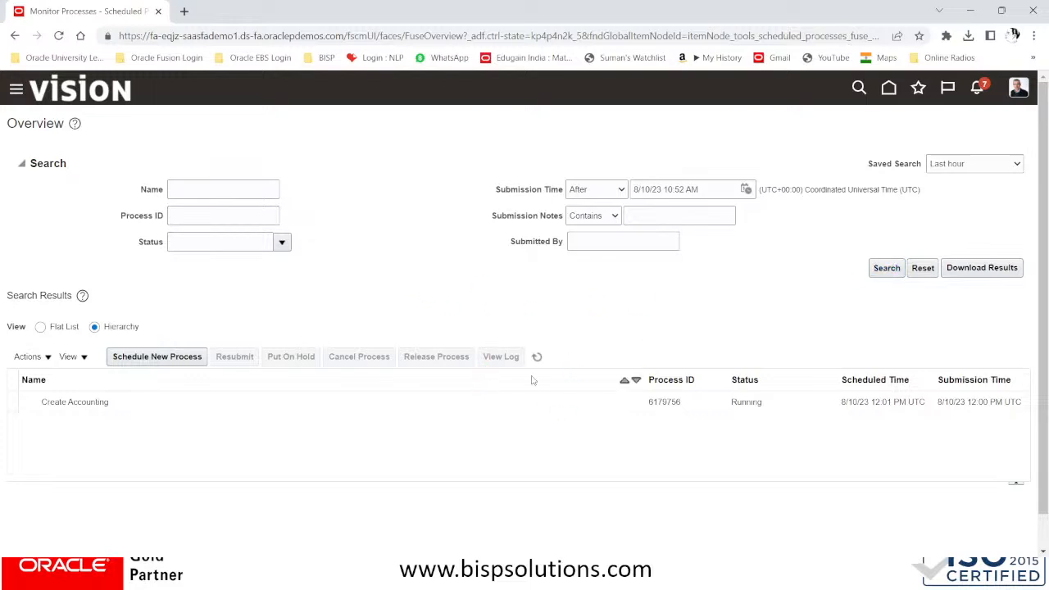
left_click(887, 268)
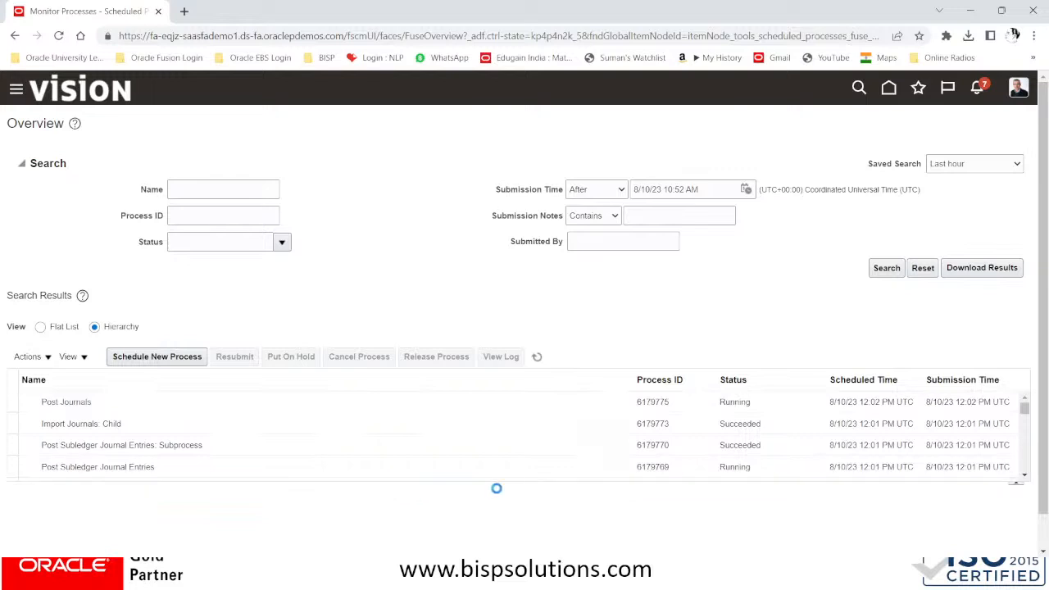
left_click_drag(505, 487, 511, 542)
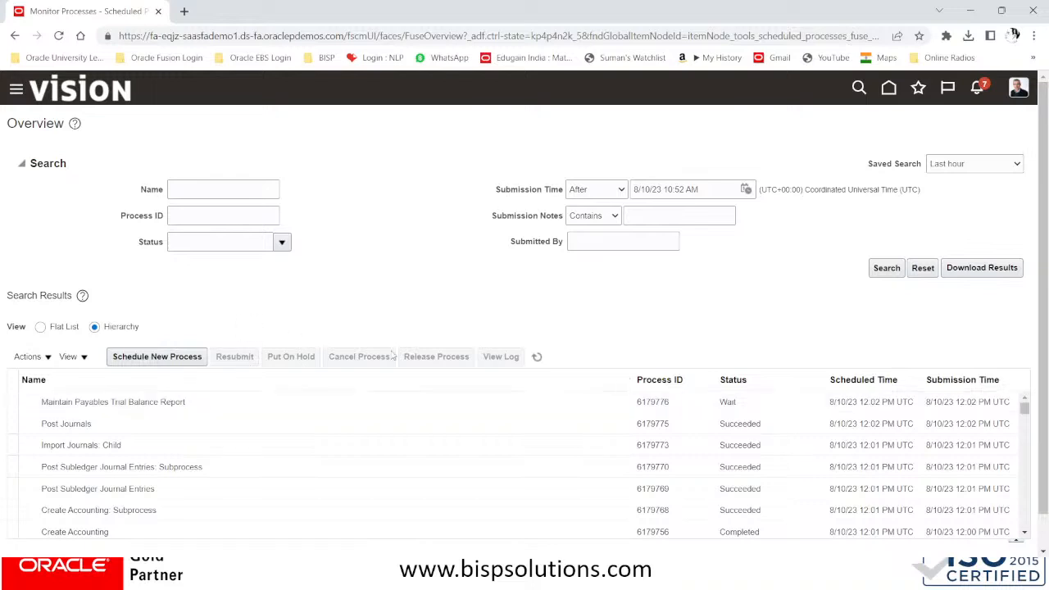
left_click(537, 356)
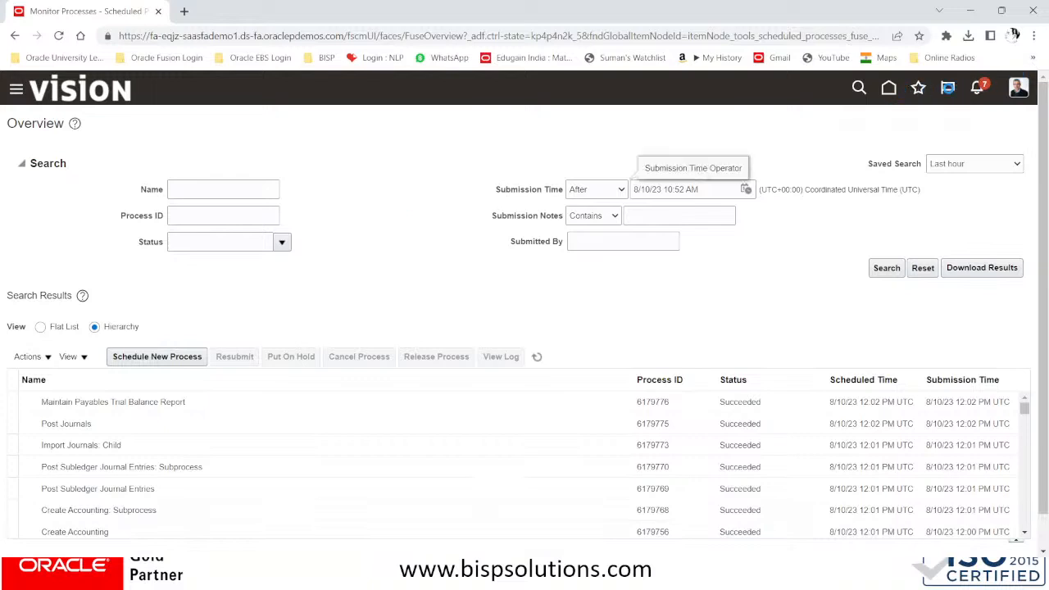
left_click(890, 89)
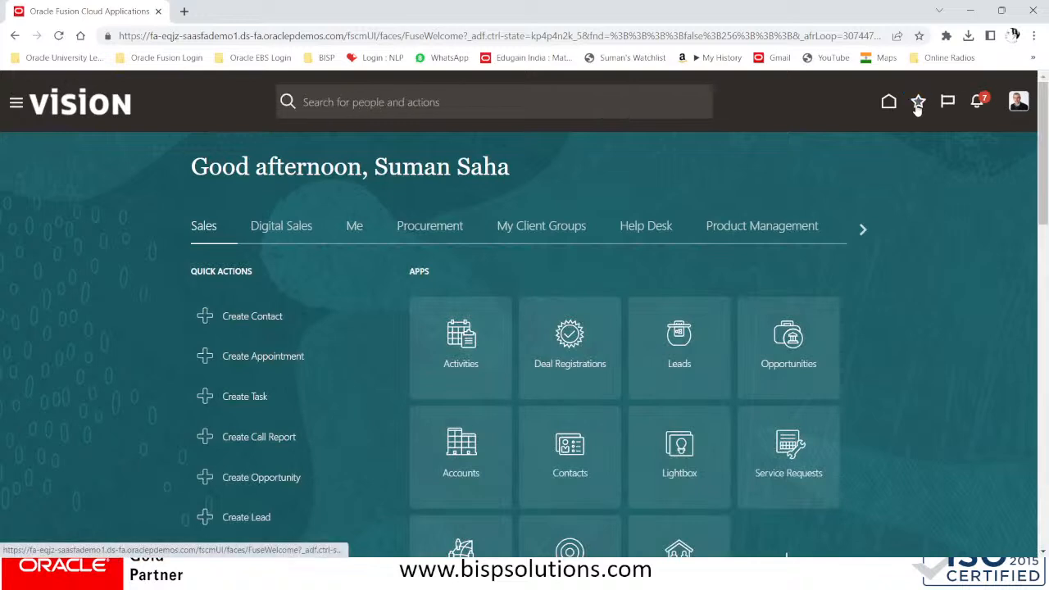
Open Invoice Workbench from Recent Items and list invoices from the last 7 days
left_click(917, 104)
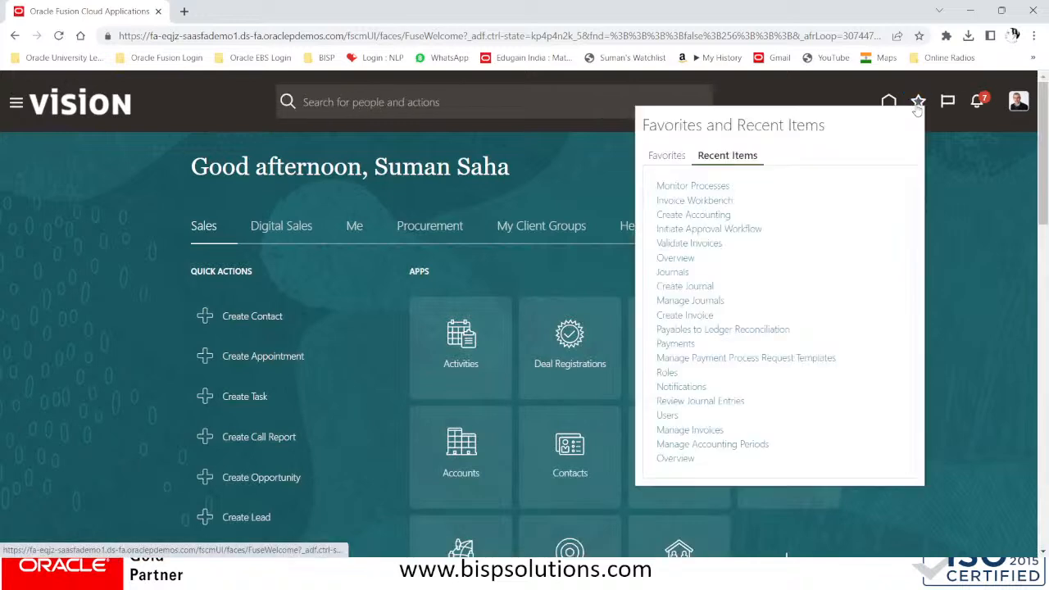
left_click(679, 201)
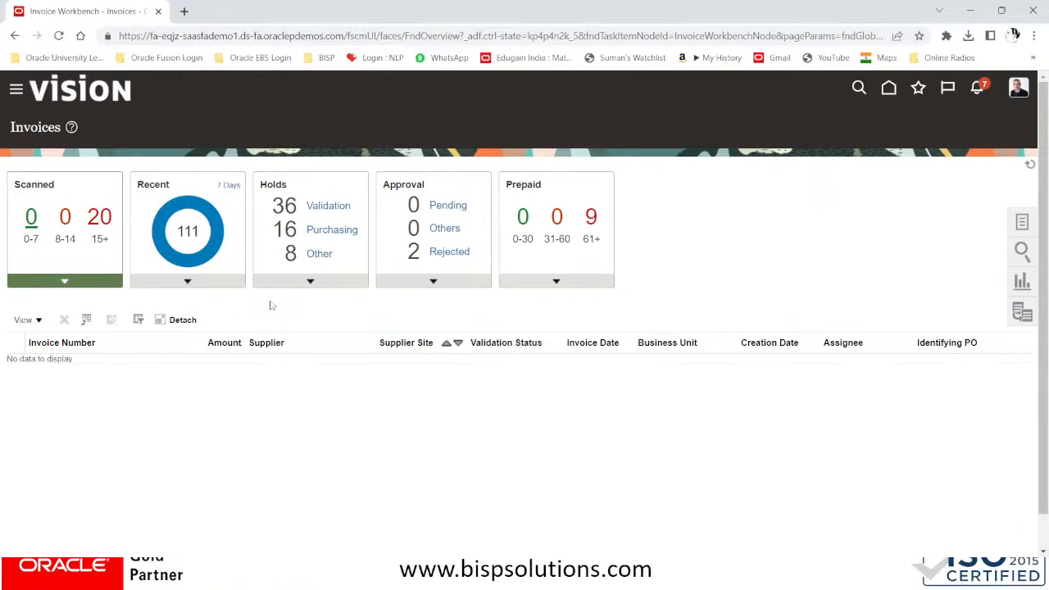
left_click(190, 234)
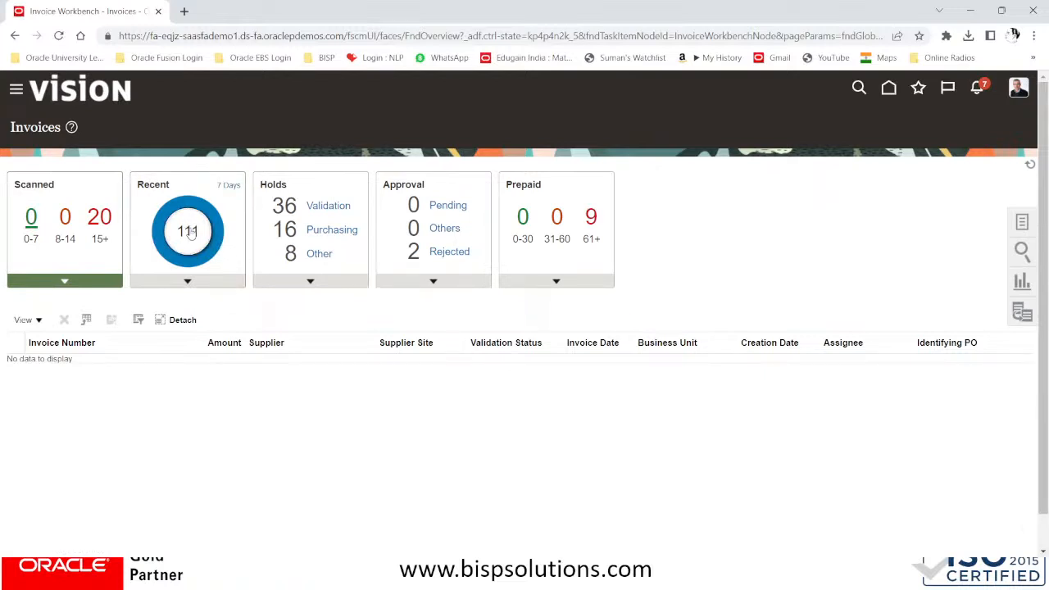
Review invoices DELL/RR/_5, _6, _7 and RR/2020/_1 for Validated and Accounted status
left_click(582, 385)
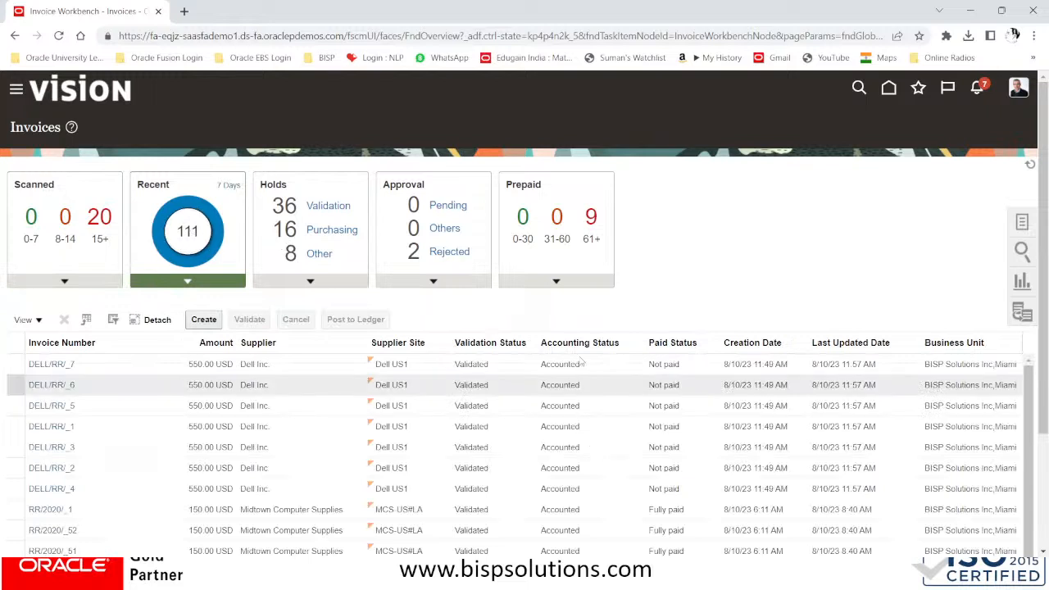
left_click(585, 507)
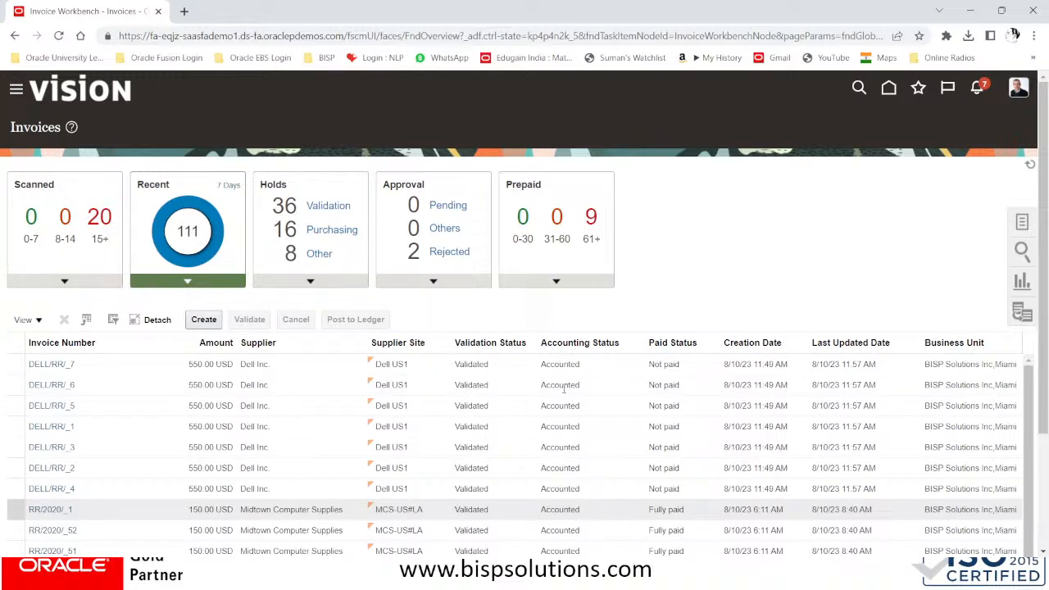
left_click(563, 387)
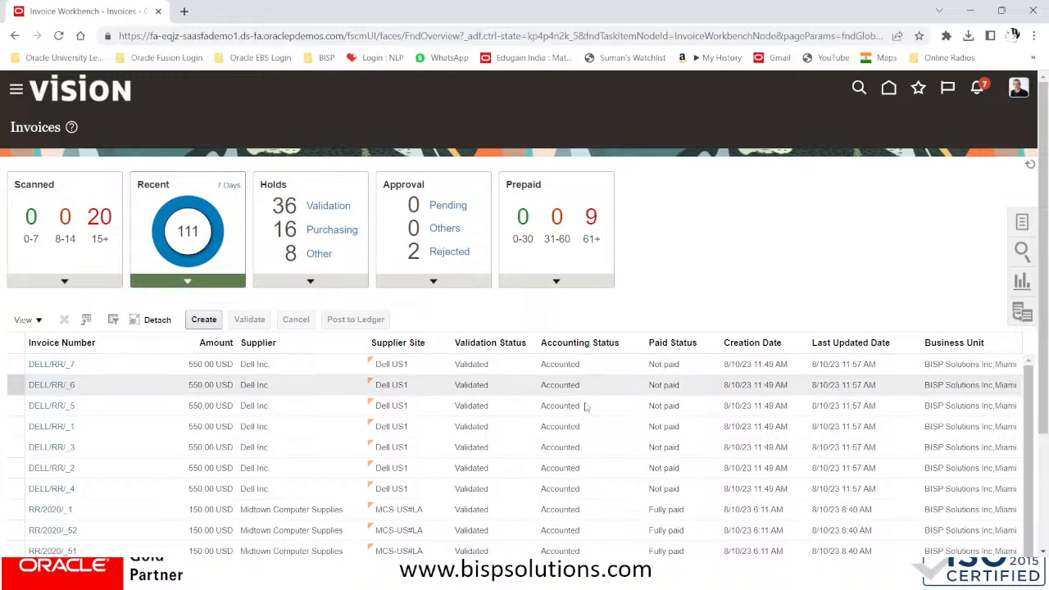
left_click(587, 409)
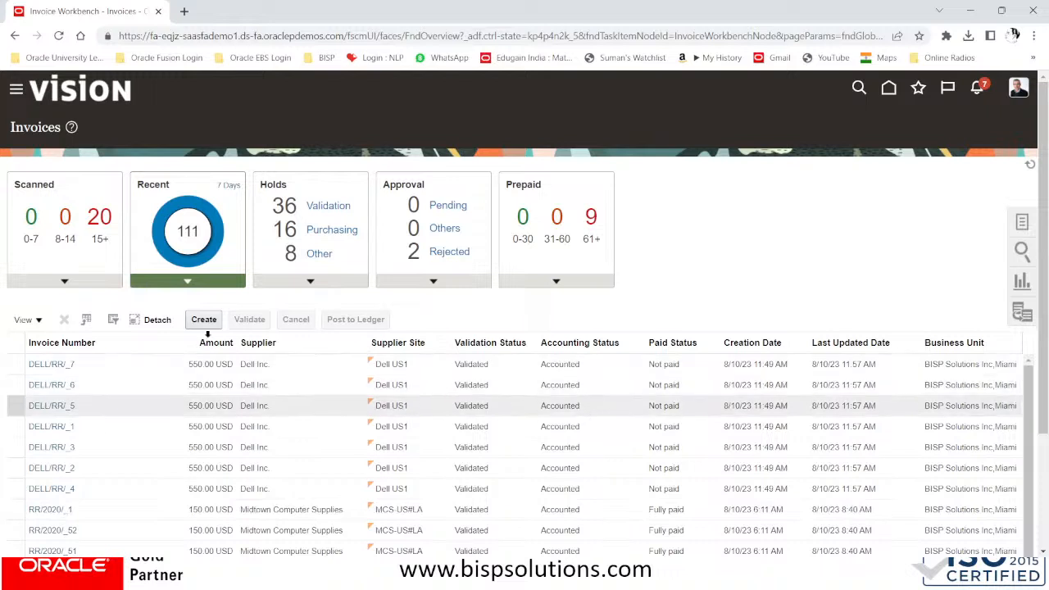
left_click(148, 367)
left_click(144, 405)
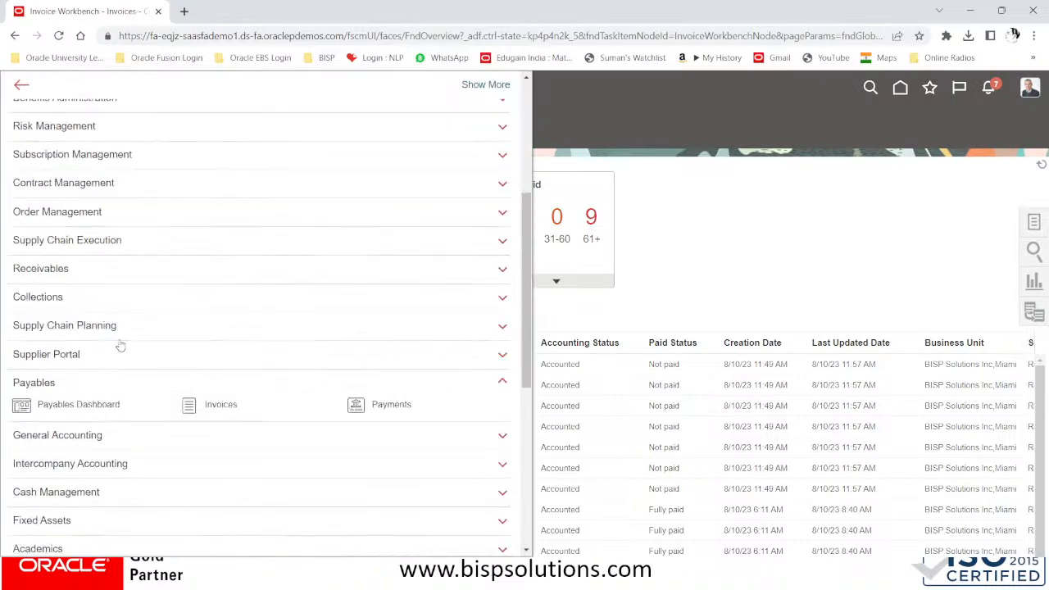
Go through General Accounting > Journals in the Navigator to the Manage Journals task
scroll(151, 393, "down", 1)
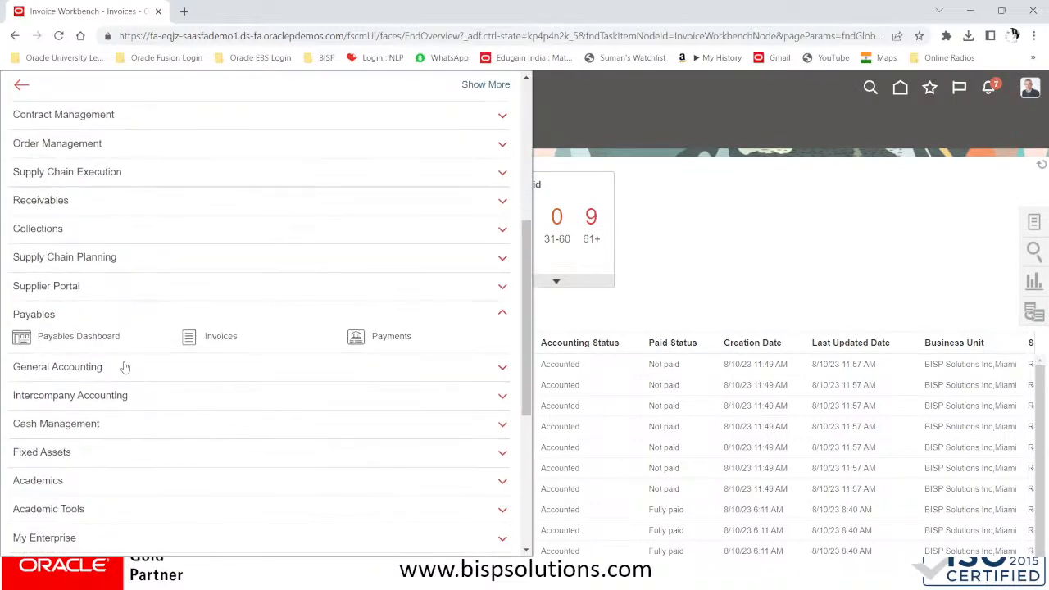
left_click(124, 367)
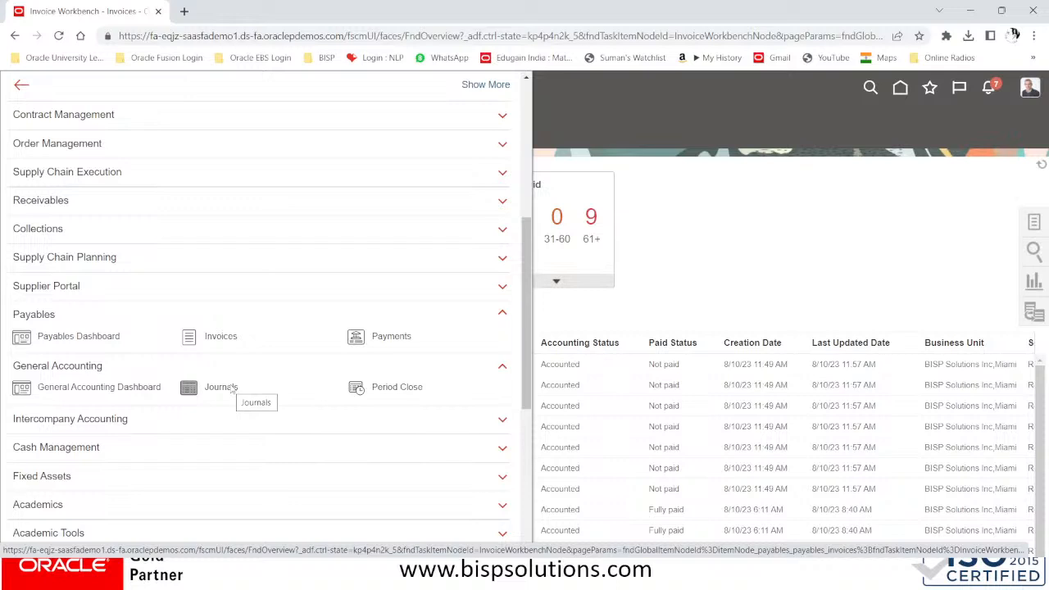
left_click(231, 389)
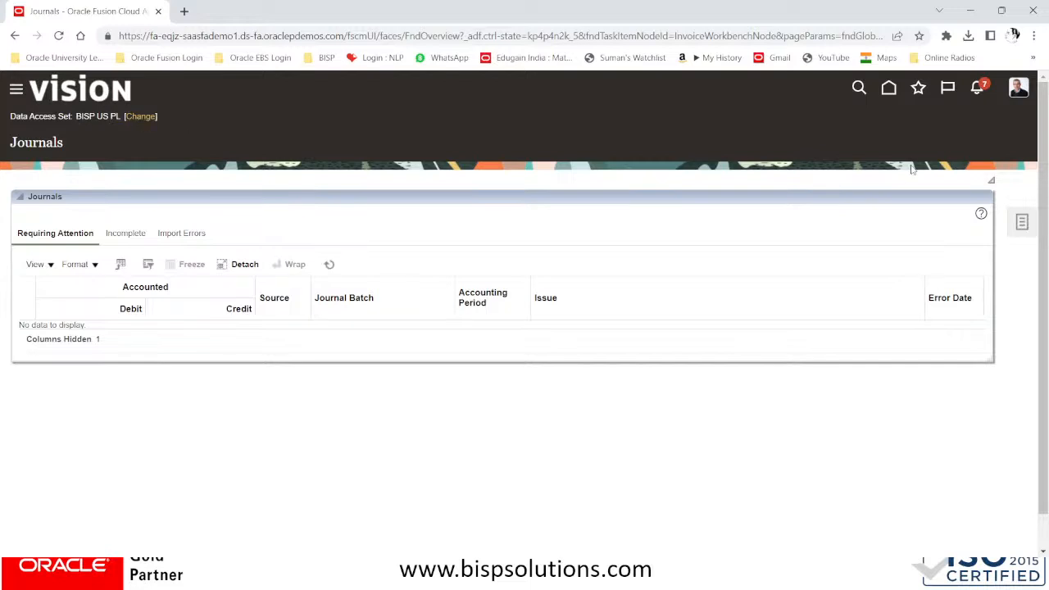
left_click(1022, 225)
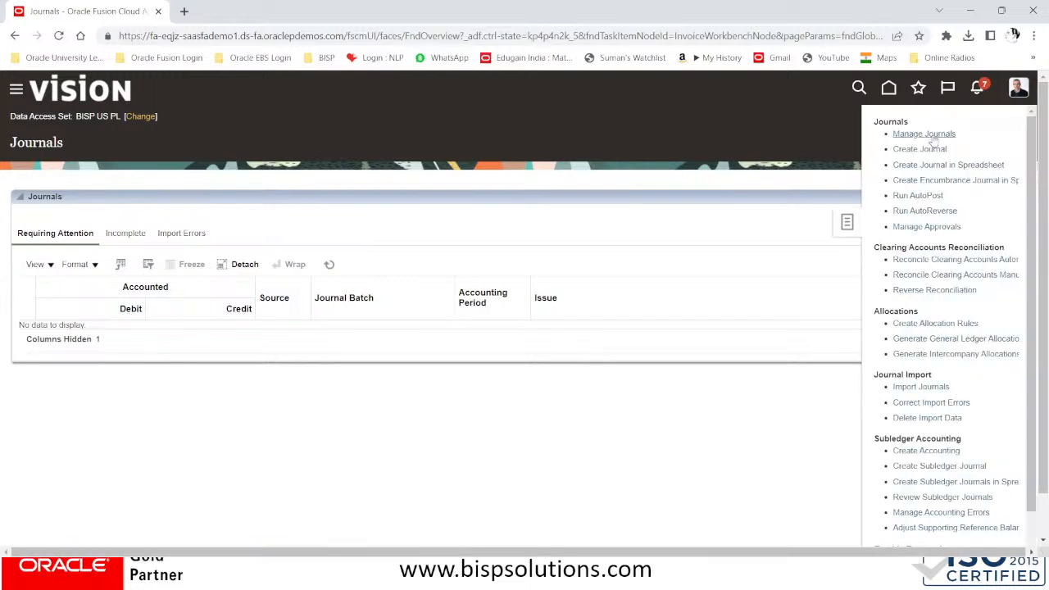
left_click(932, 135)
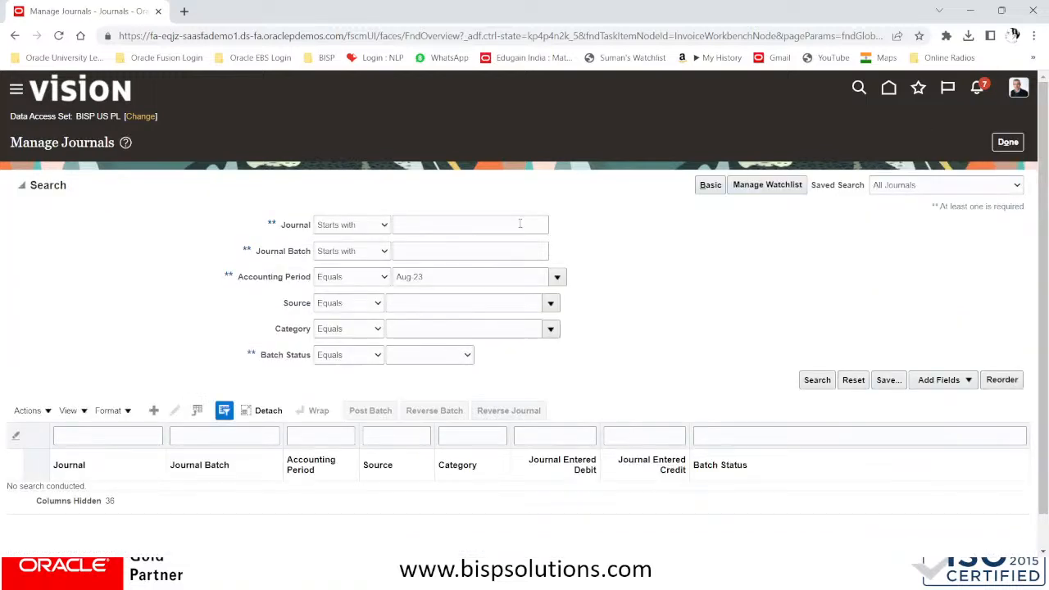
Search journals with batch XXZ/ and no accounting period, listing posted Jan–Jul 23 Purchase Invoices journals
left_click(396, 252)
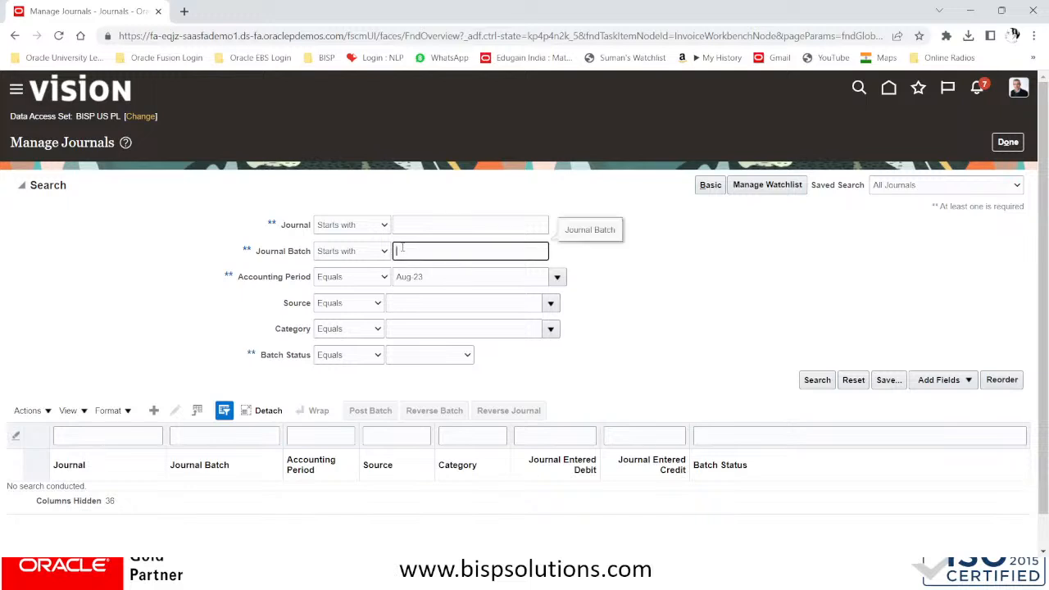
key("super+v")
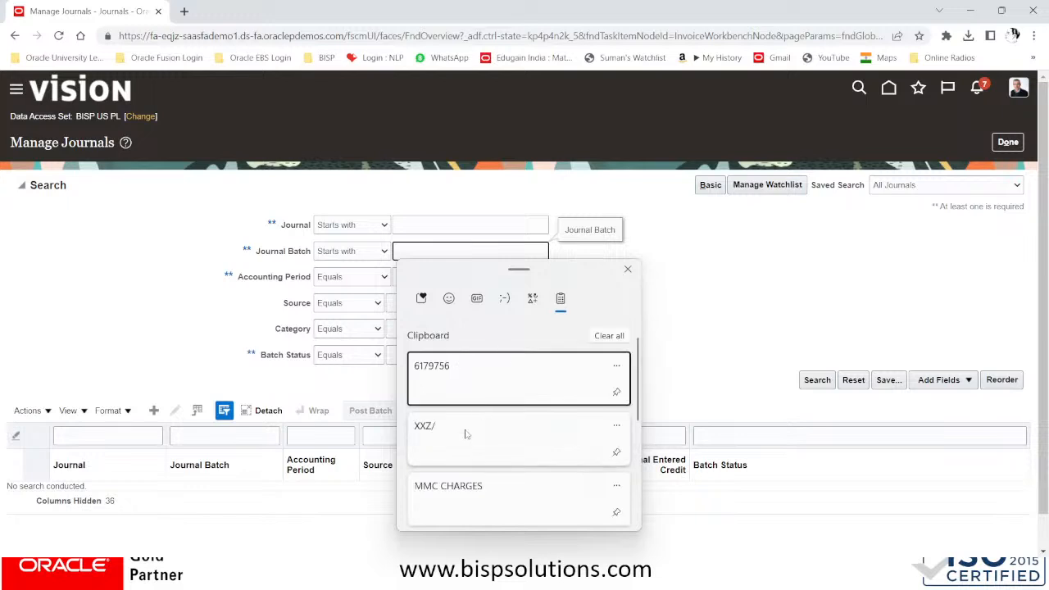
left_click(465, 429)
key("Escape")
triple_click(449, 276)
key("BackSpace")
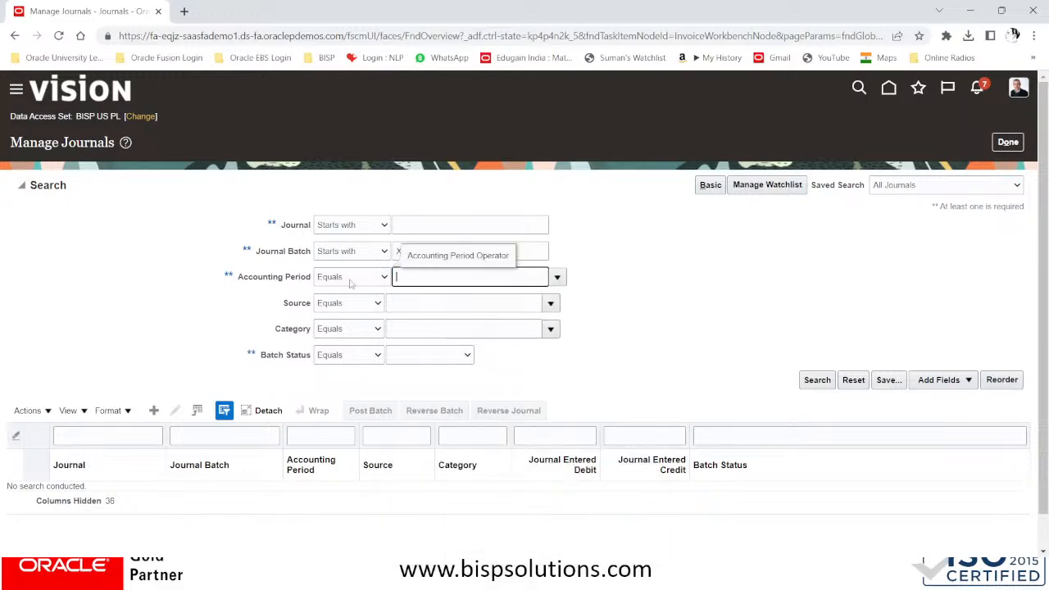
left_click(814, 380)
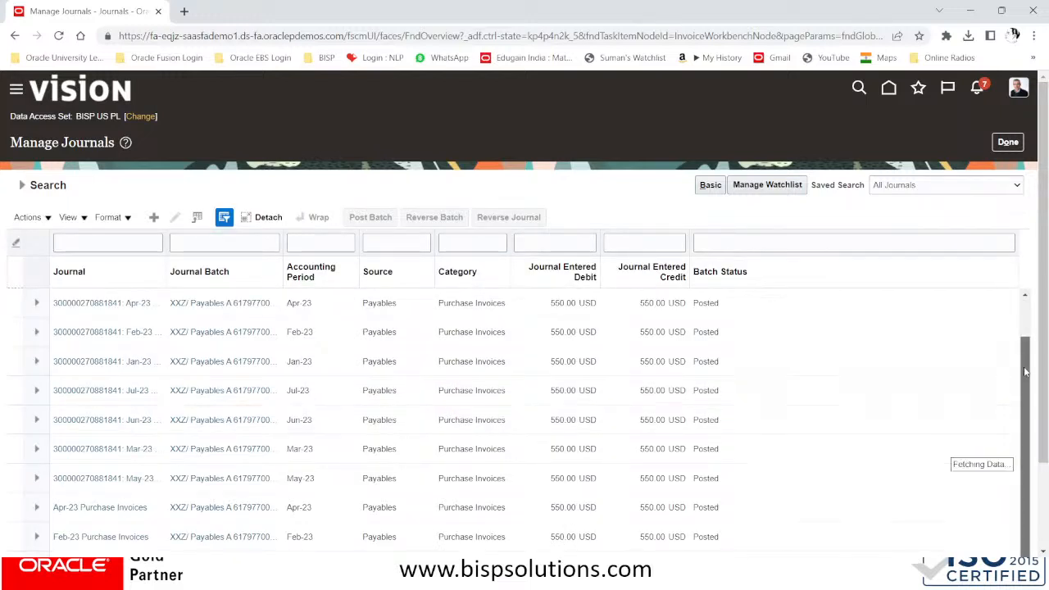
scroll(202, 439, "down", 1)
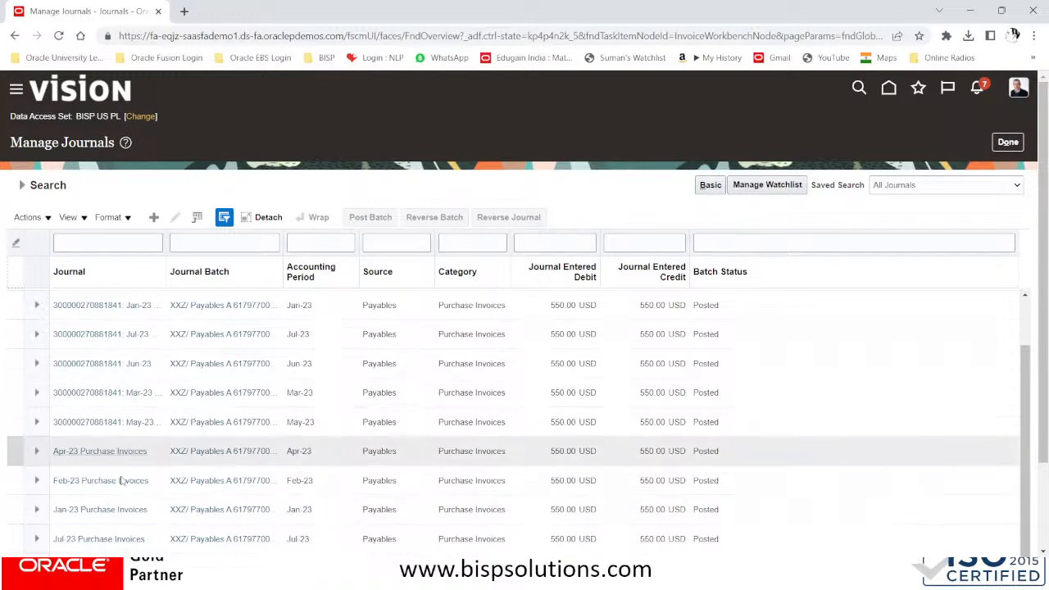
scroll(573, 327, "up", 1)
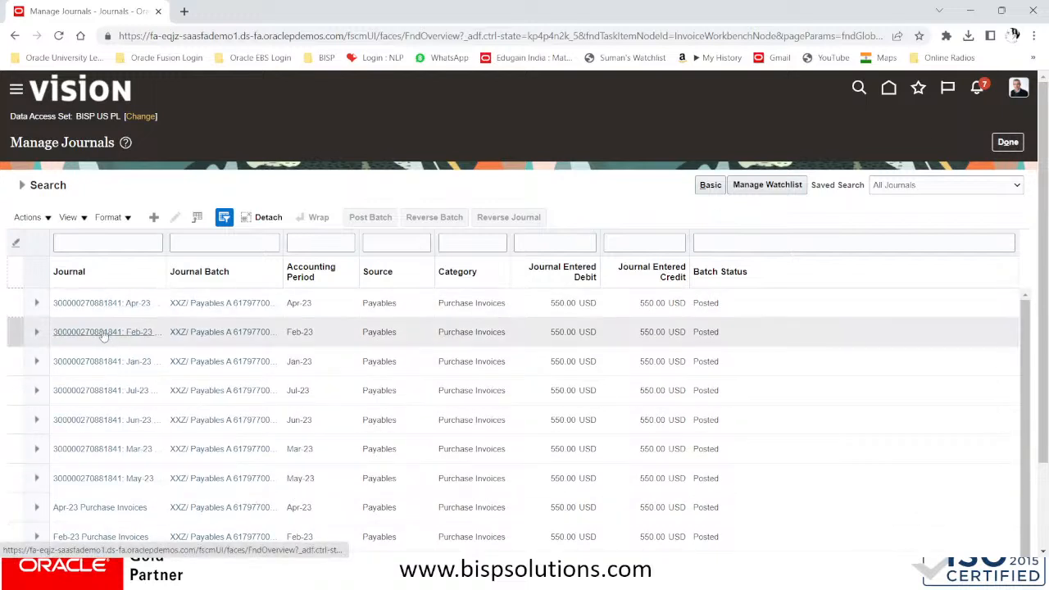
Open the Feb-23 journal batch and view its Purchase Invoices lines: 550.00 USD credit and debit
left_click(103, 332)
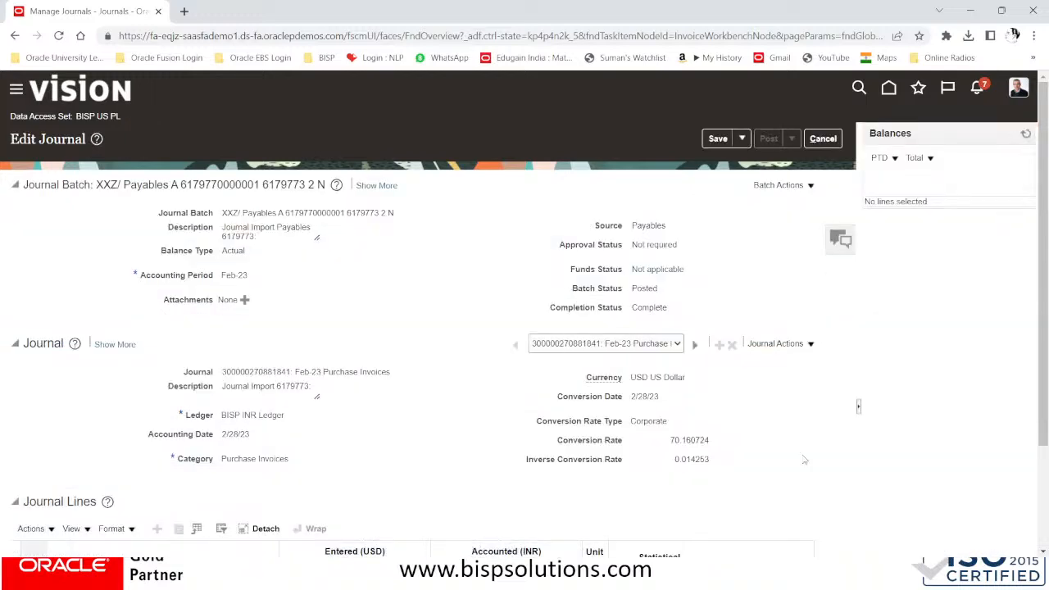
scroll(485, 353, "down", 2)
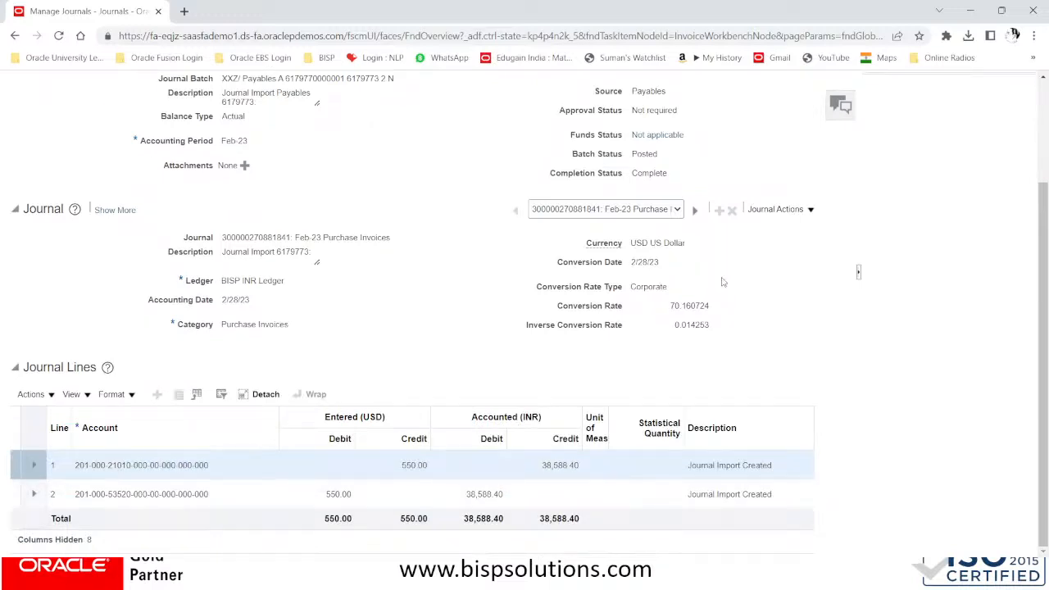
left_click(664, 209)
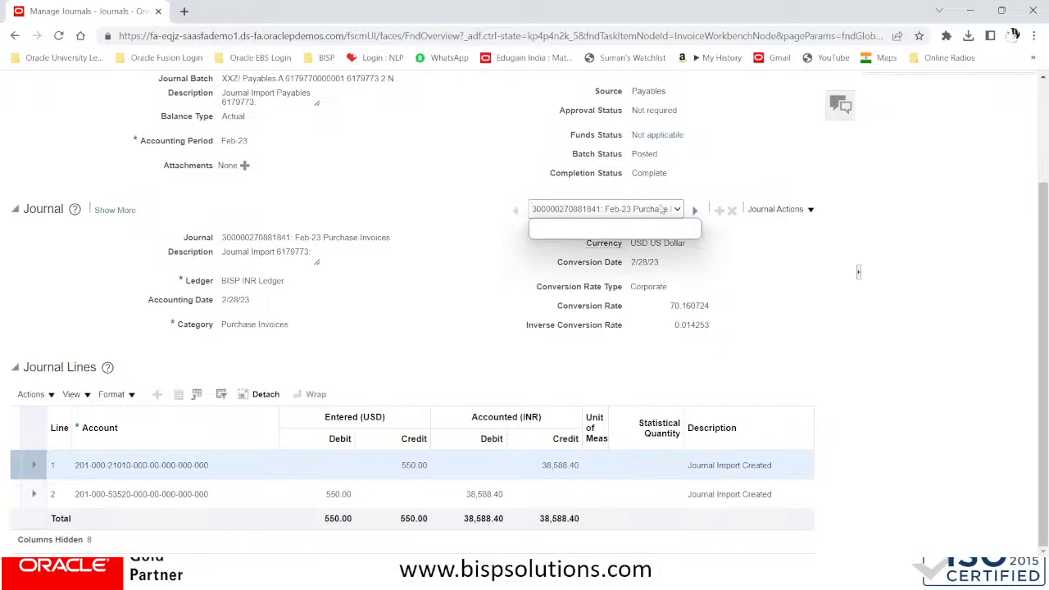
left_click(627, 235)
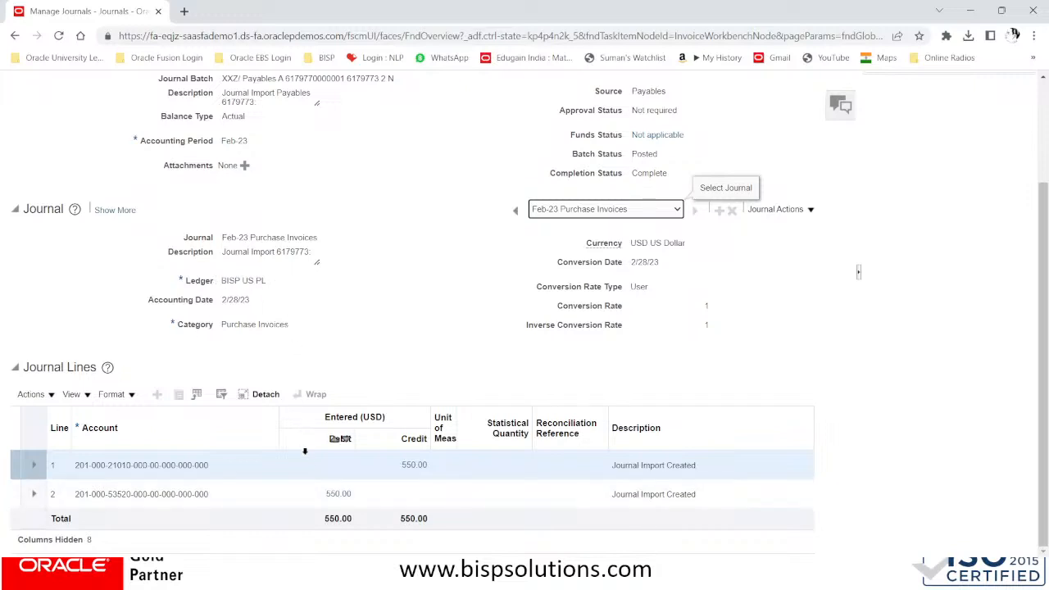
left_click(416, 466)
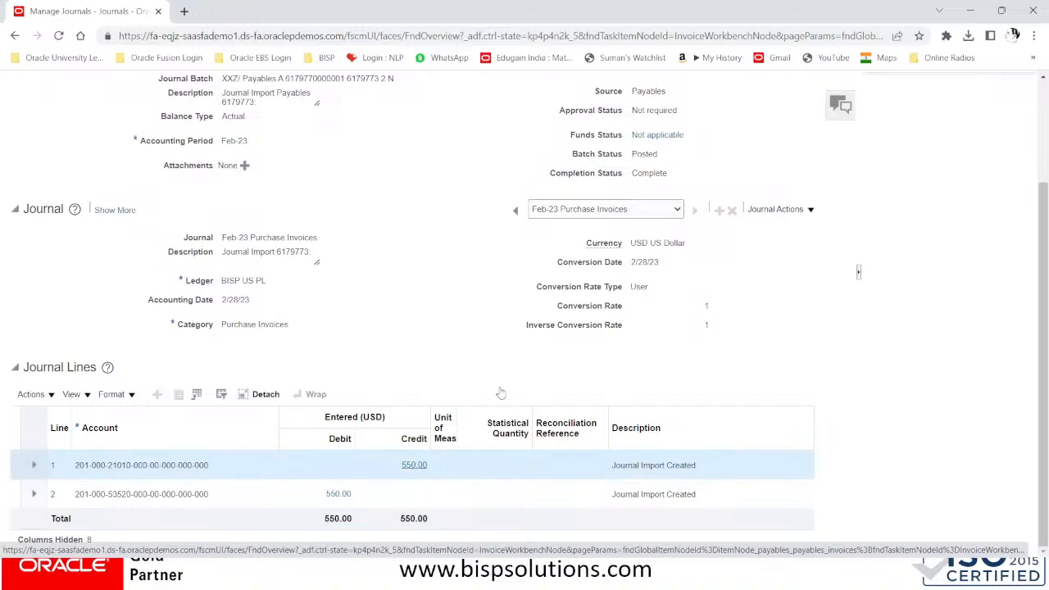
Drill from the 550.00 credit's subledger lines to its source invoice DELL/RR/_2 for MMC CHARGES
left_click(415, 466)
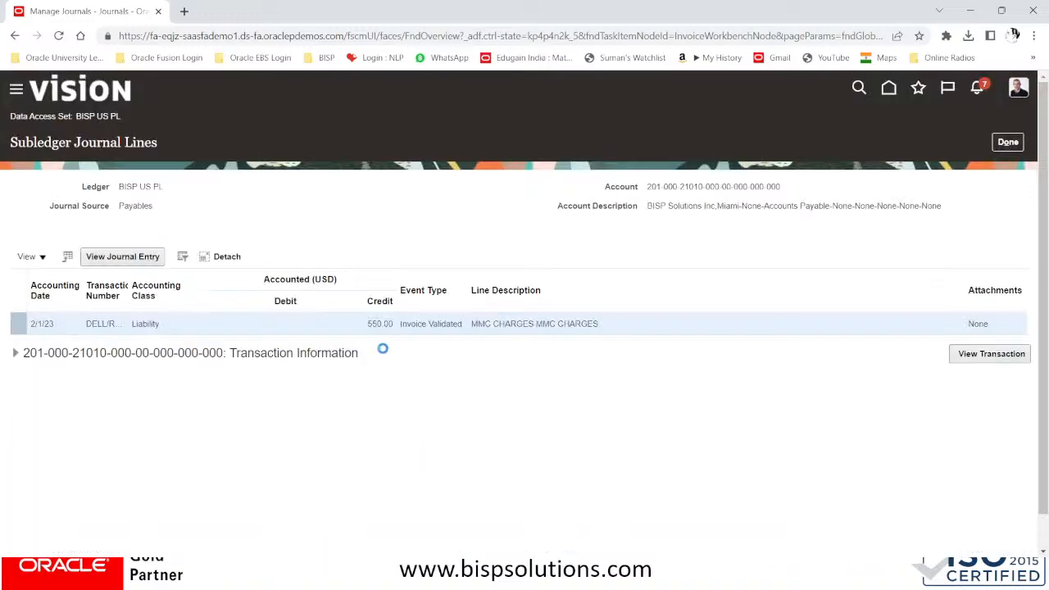
left_click(996, 357)
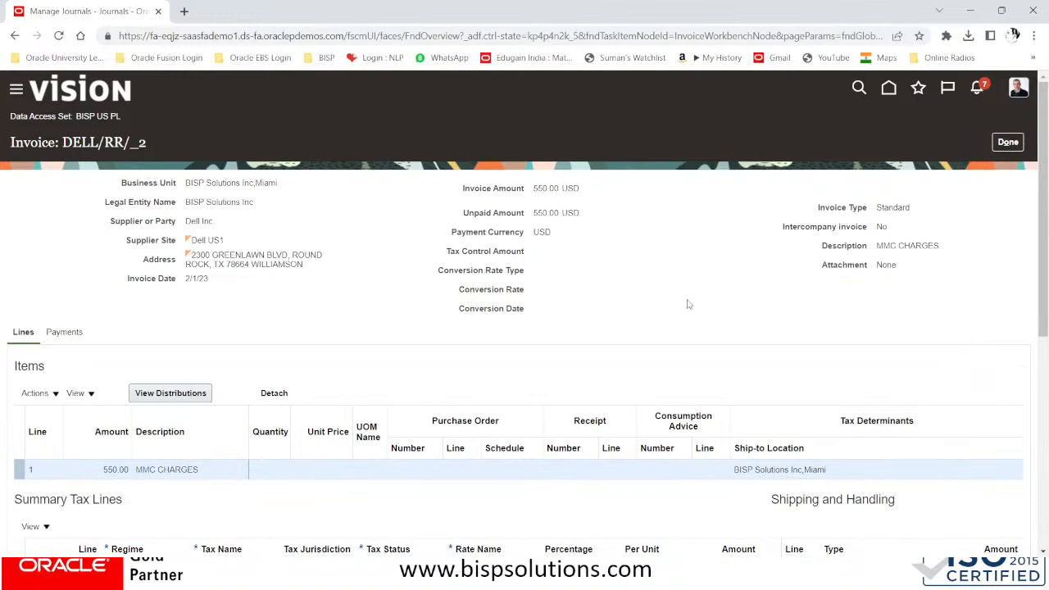
scroll(688, 304, "down", 4)
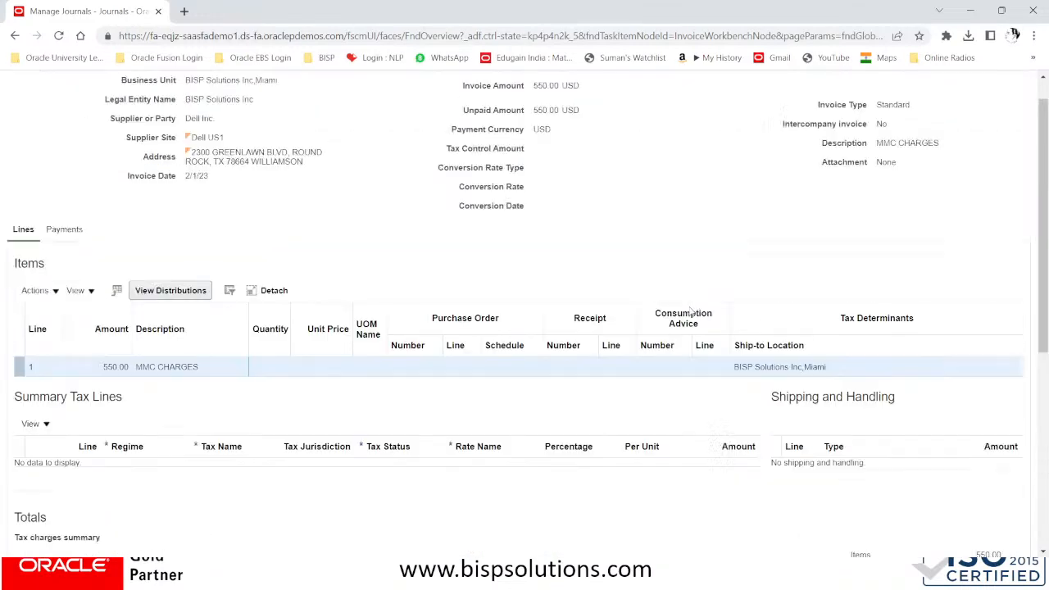
scroll(691, 312, "up", 4)
Close the invoice view and return to the application home page
left_click(1006, 142)
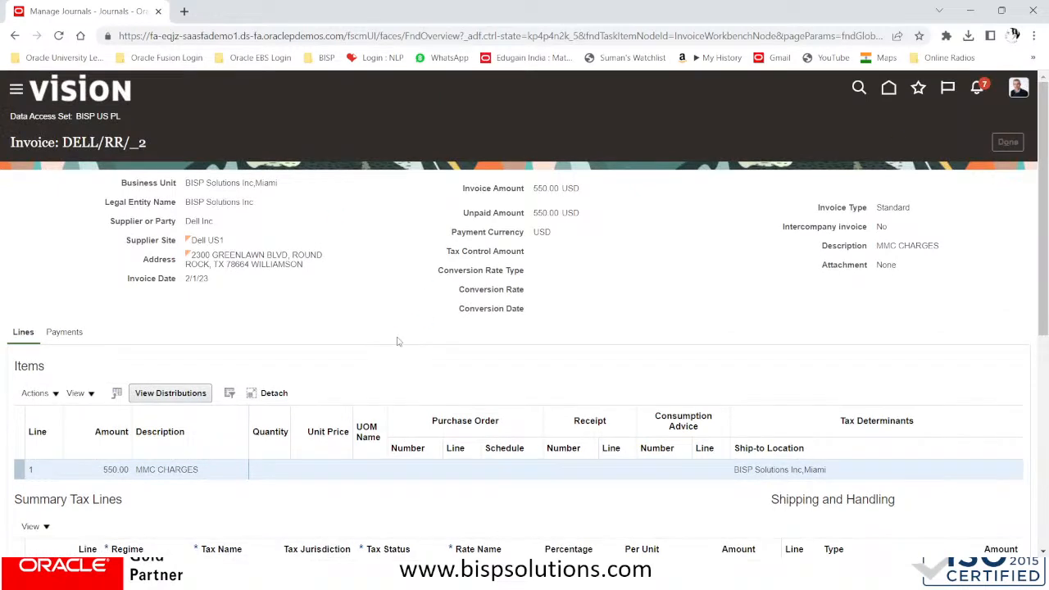
left_click(1001, 142)
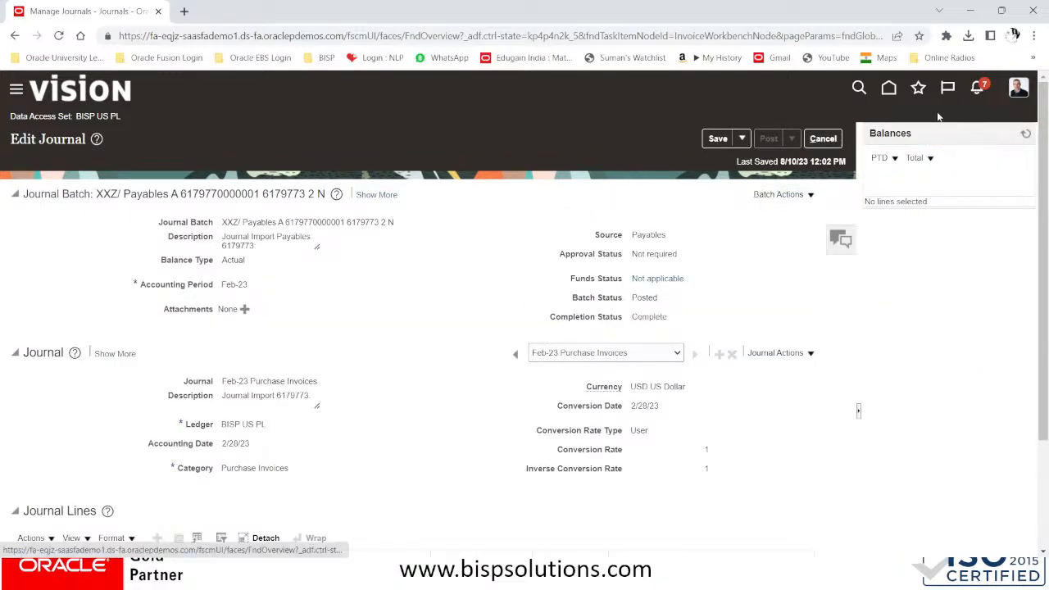
left_click(887, 88)
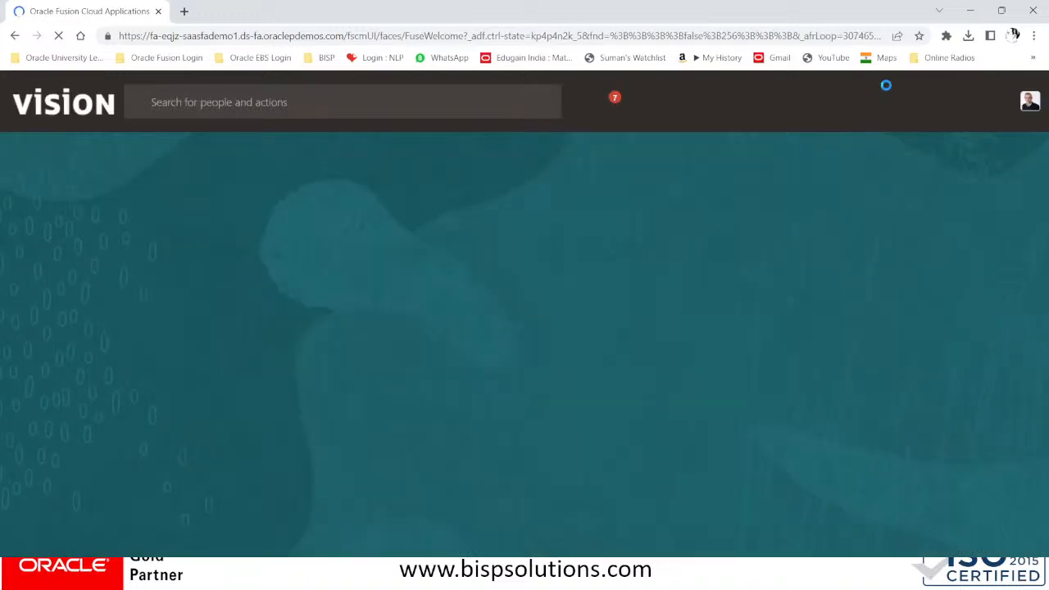
Switch to the PowerPoint slide show and advance to the Monthly Period Close Activities slide
key("alt+Tab")
key("Tab")
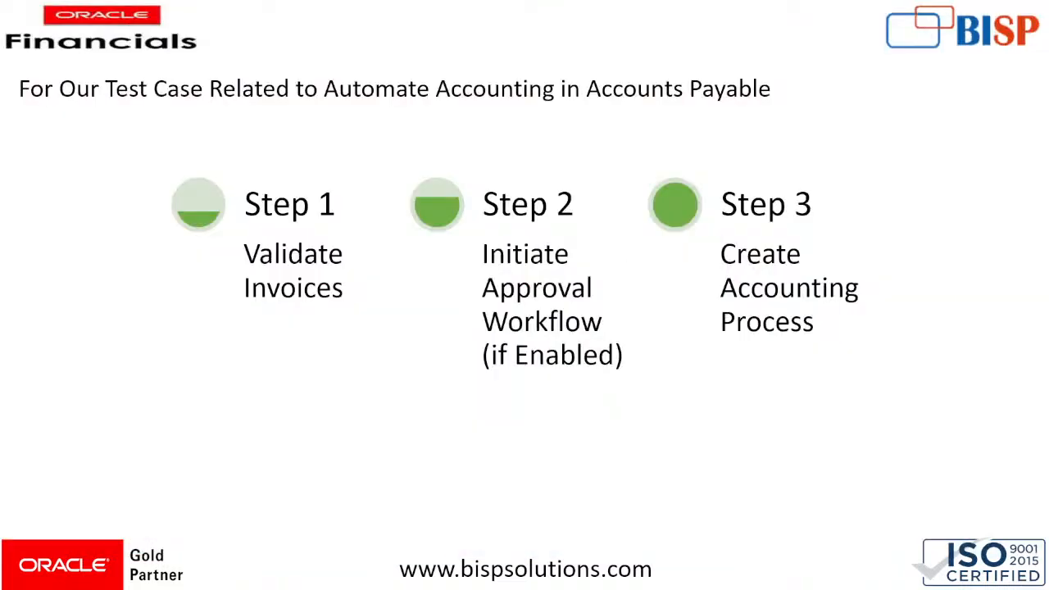
key("Right")
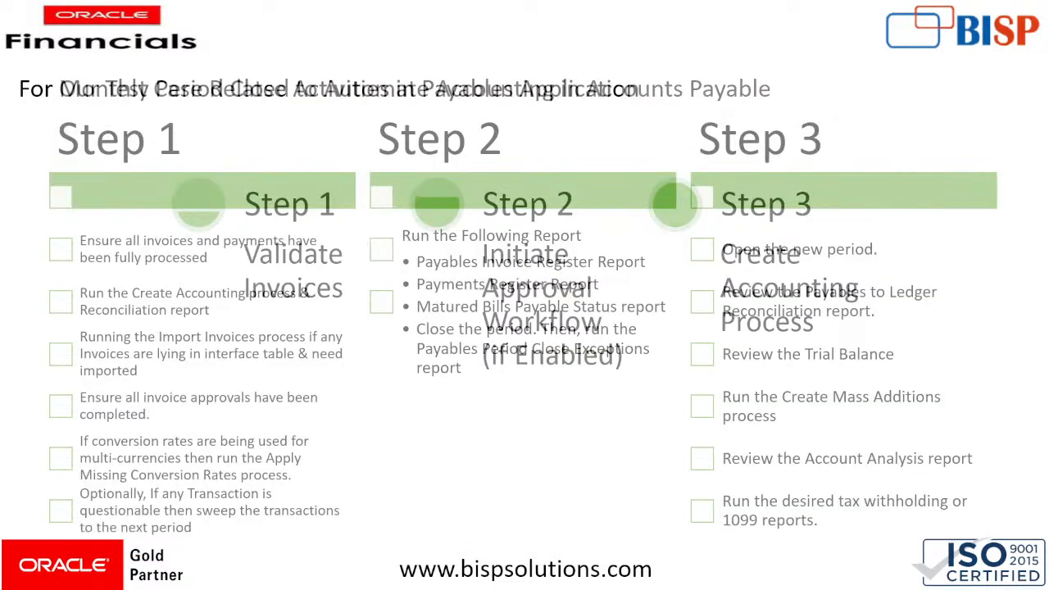
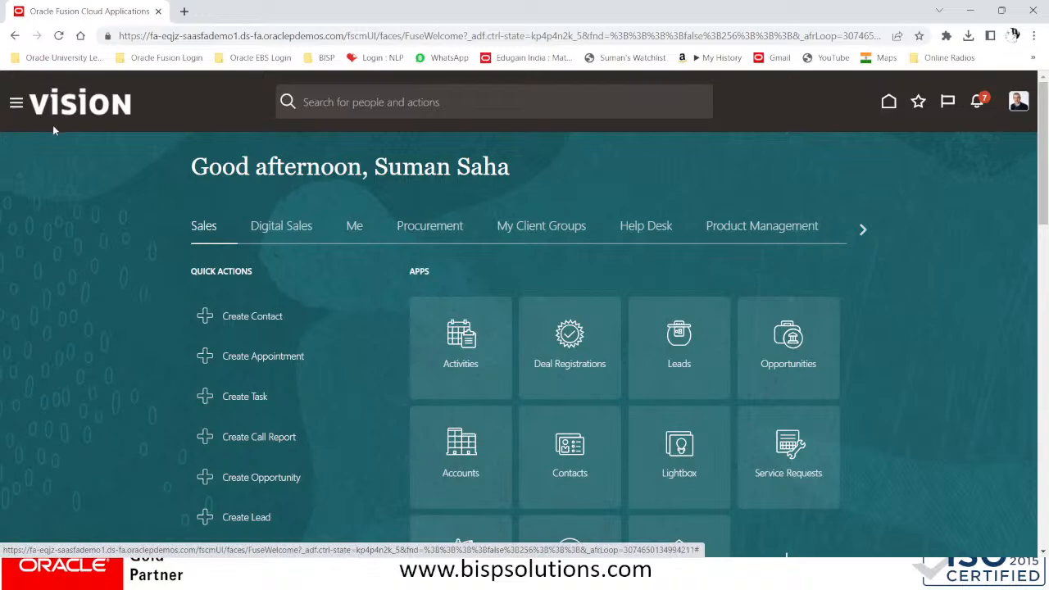
Go to Payables > Invoices from the Navigator menu
left_click(17, 106)
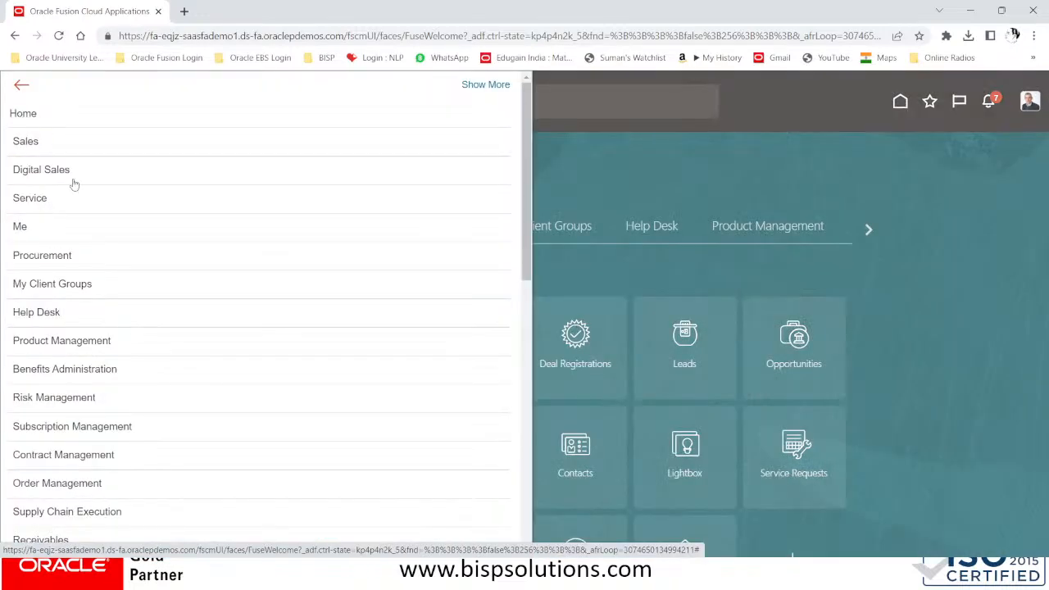
scroll(86, 315, "down", 3)
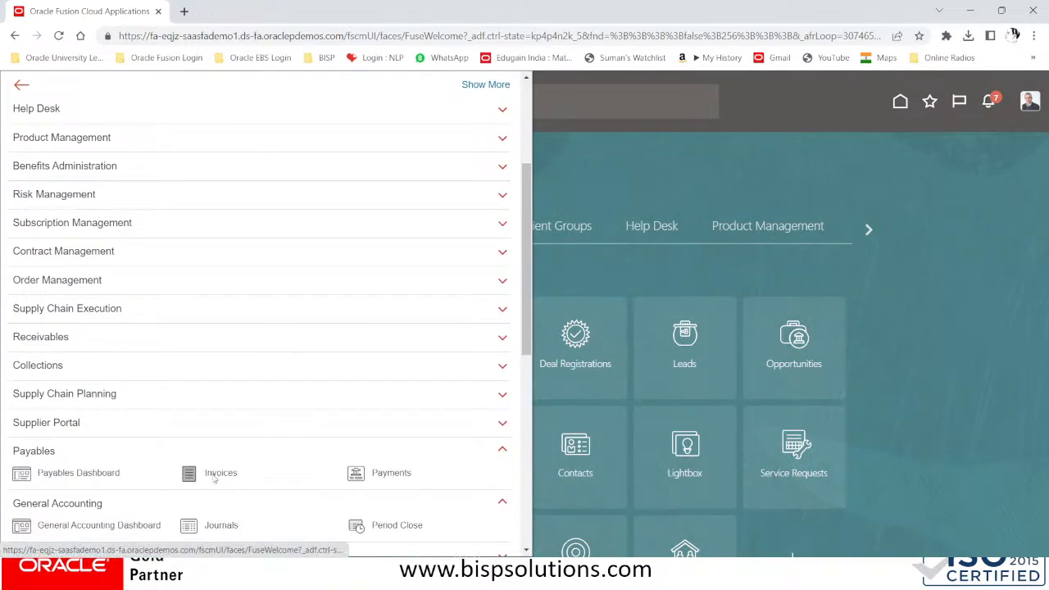
left_click(212, 473)
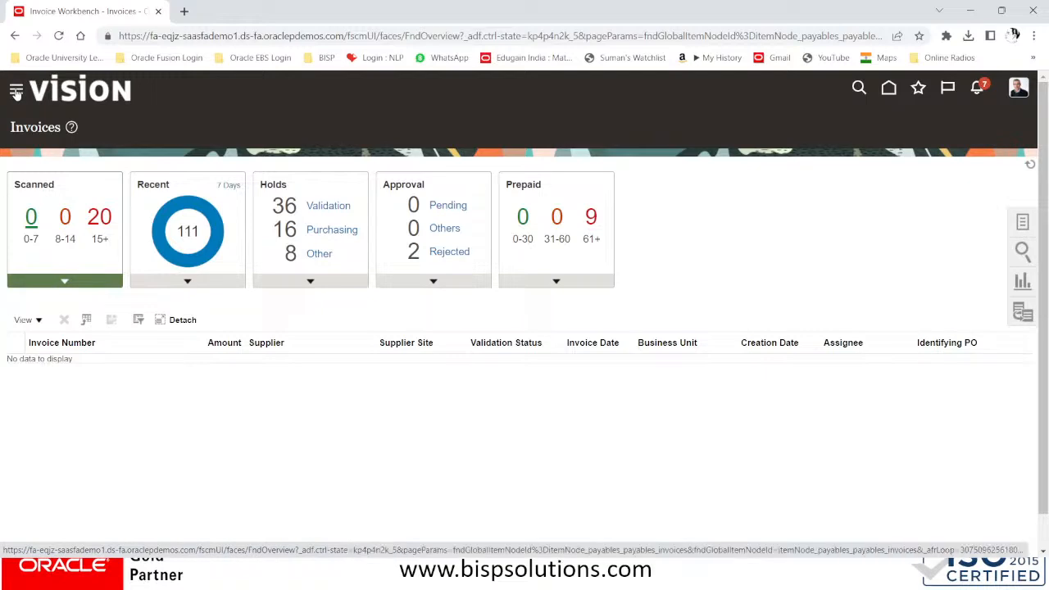
Navigate to Tools > Scheduled Processes from the Navigator menu
left_click(17, 93)
scroll(82, 337, "down", 5)
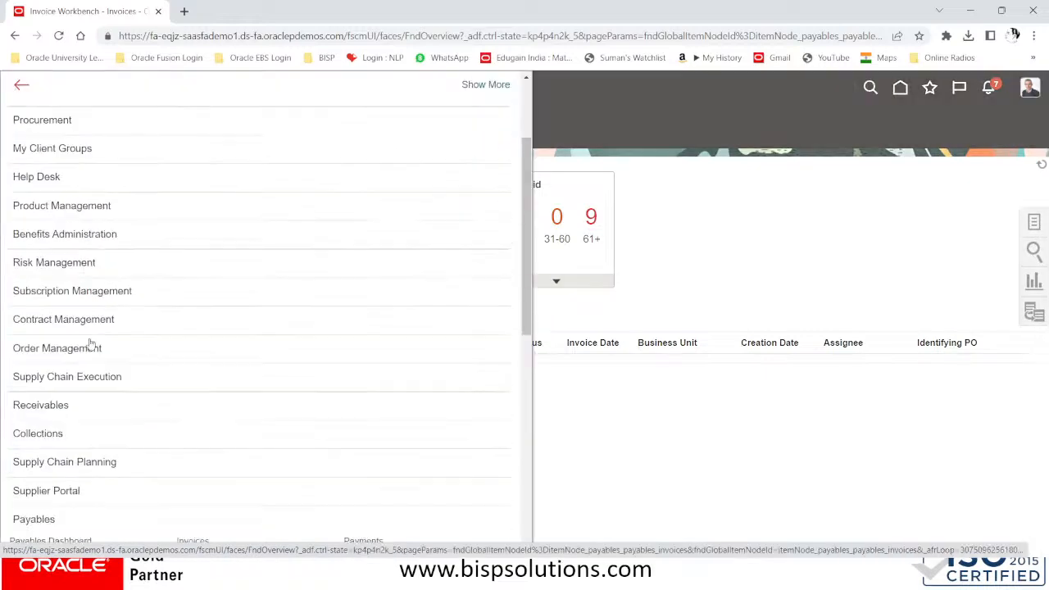
scroll(87, 339, "down", 3)
scroll(85, 344, "down", 1)
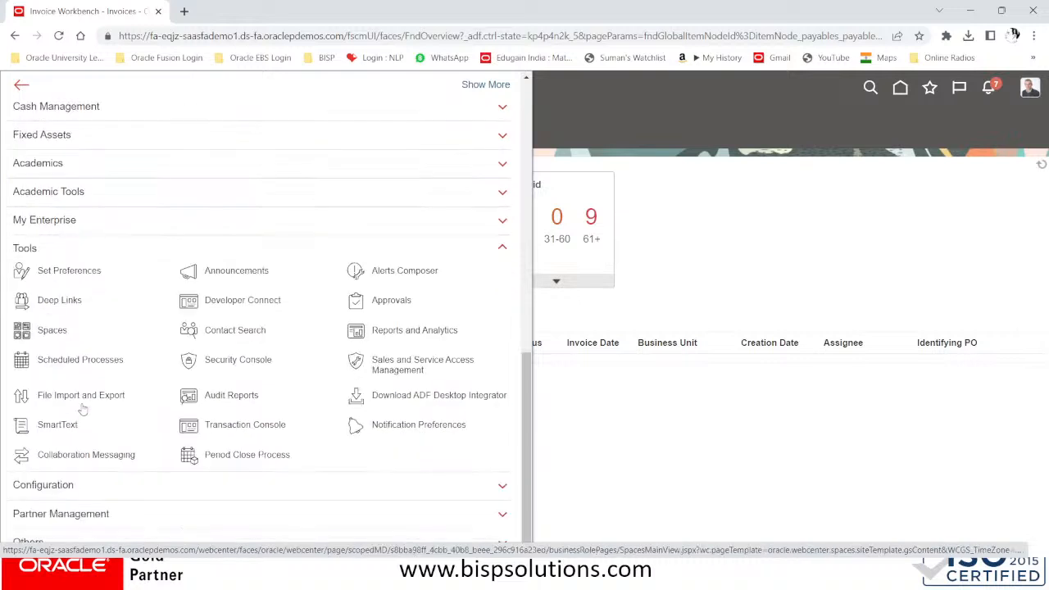
left_click(82, 361)
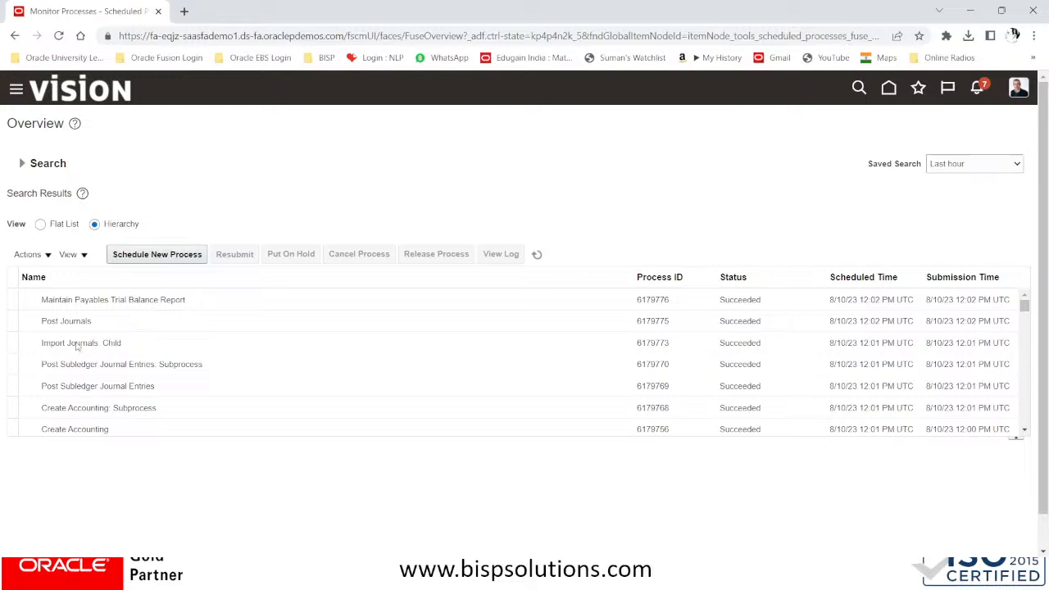
Schedule a new process, searching 'PAYABLES INVOICE' and choosing Payables Invoice Register
left_click(143, 254)
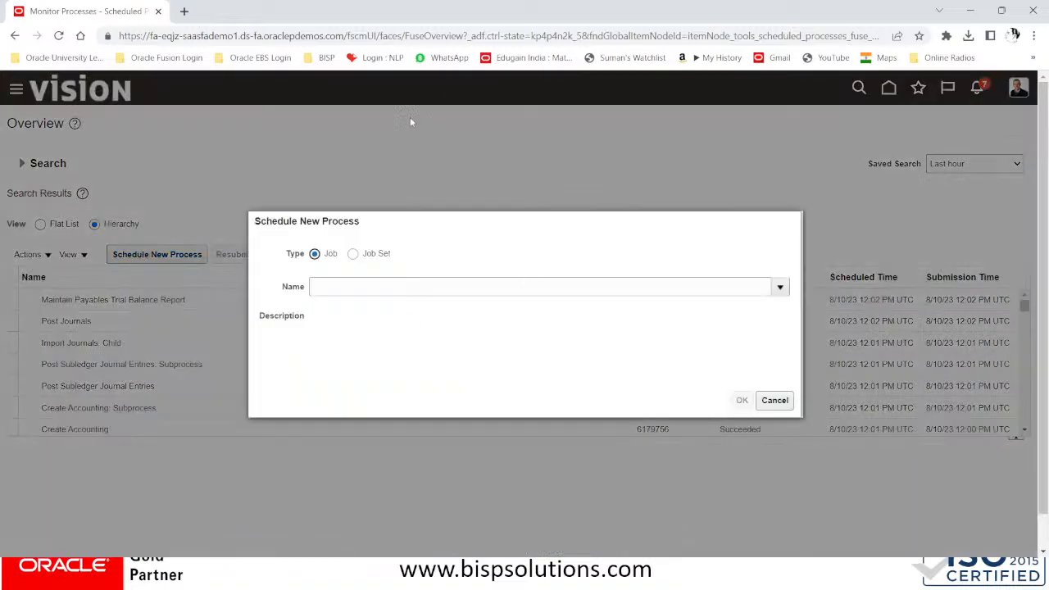
left_click(344, 289)
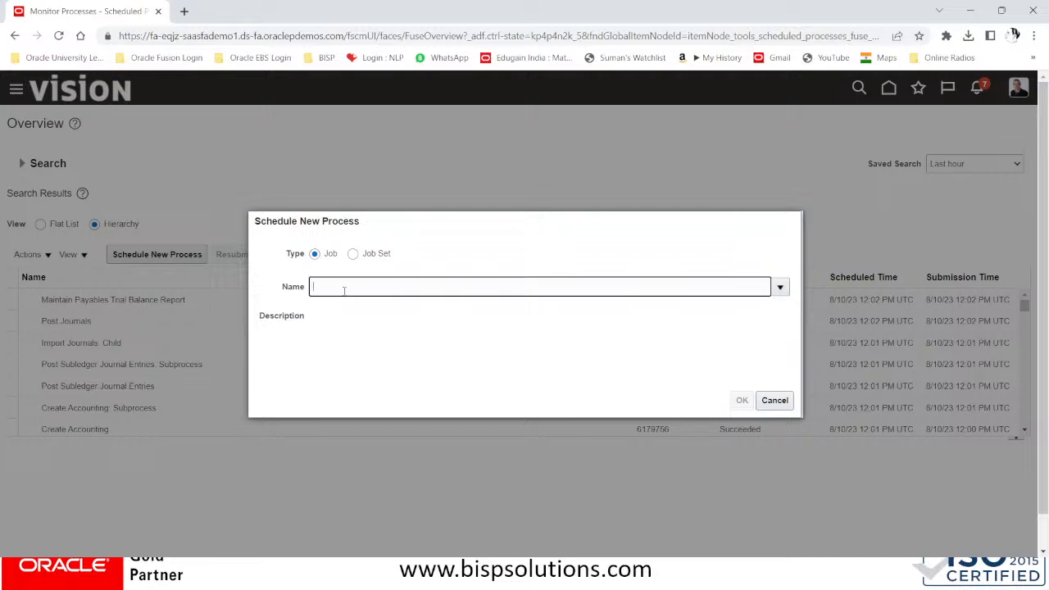
type("PAYABLES INVOICE")
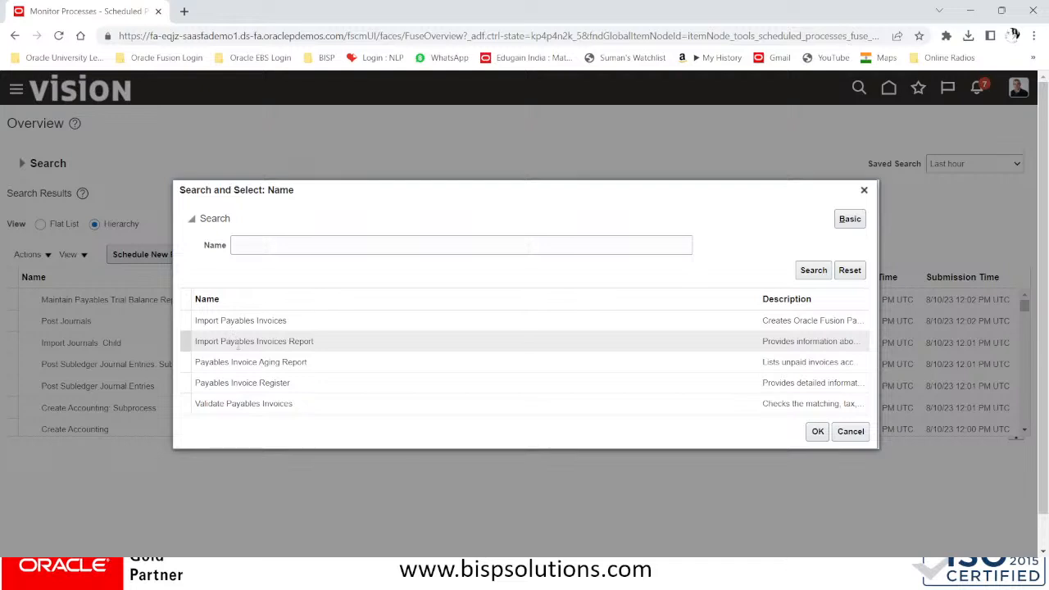
left_click(242, 383)
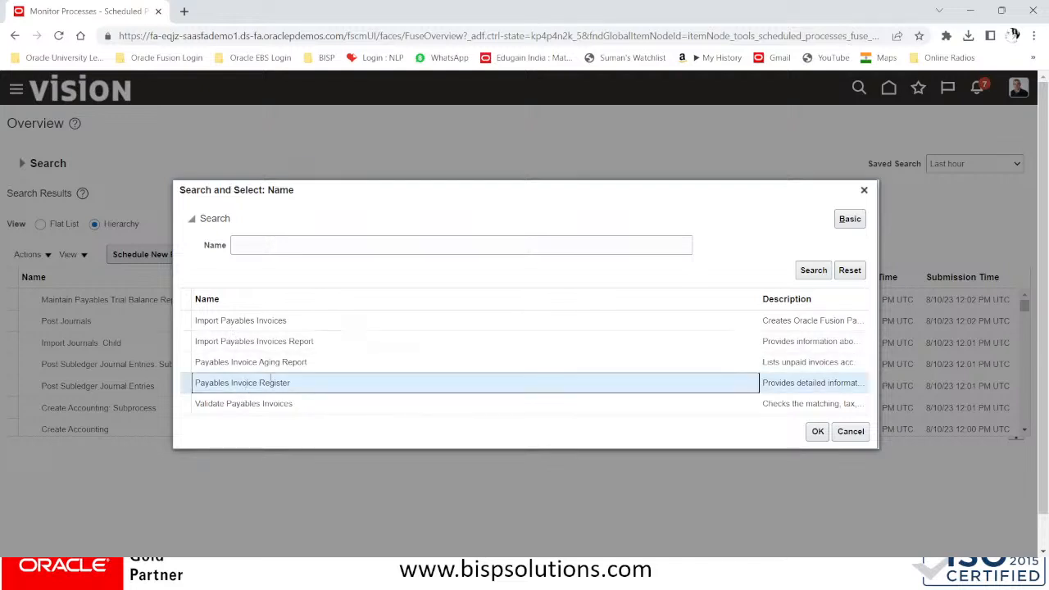
left_click_drag(756, 298, 273, 392)
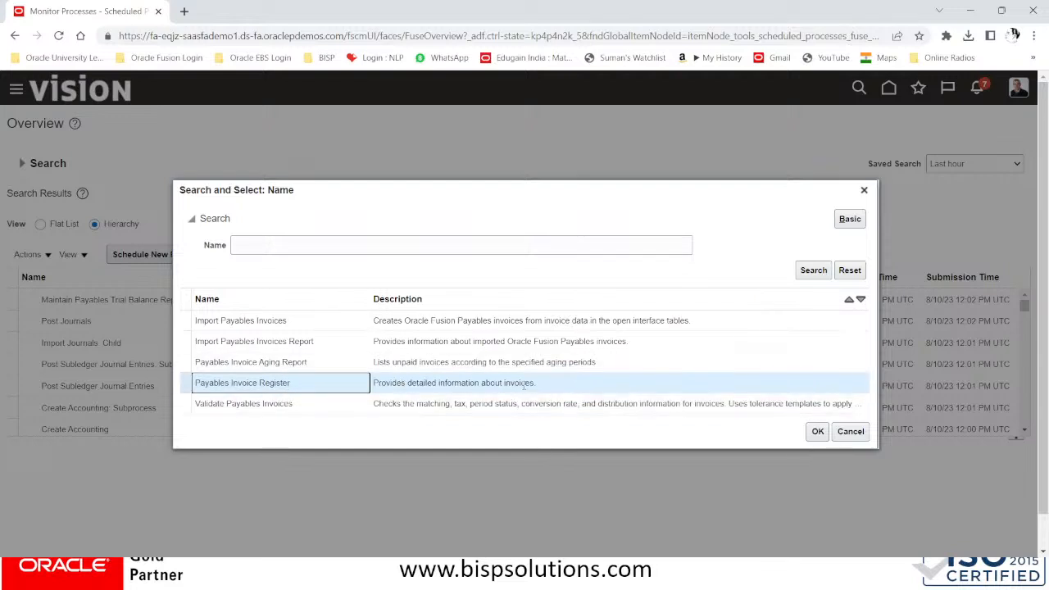
left_click(819, 432)
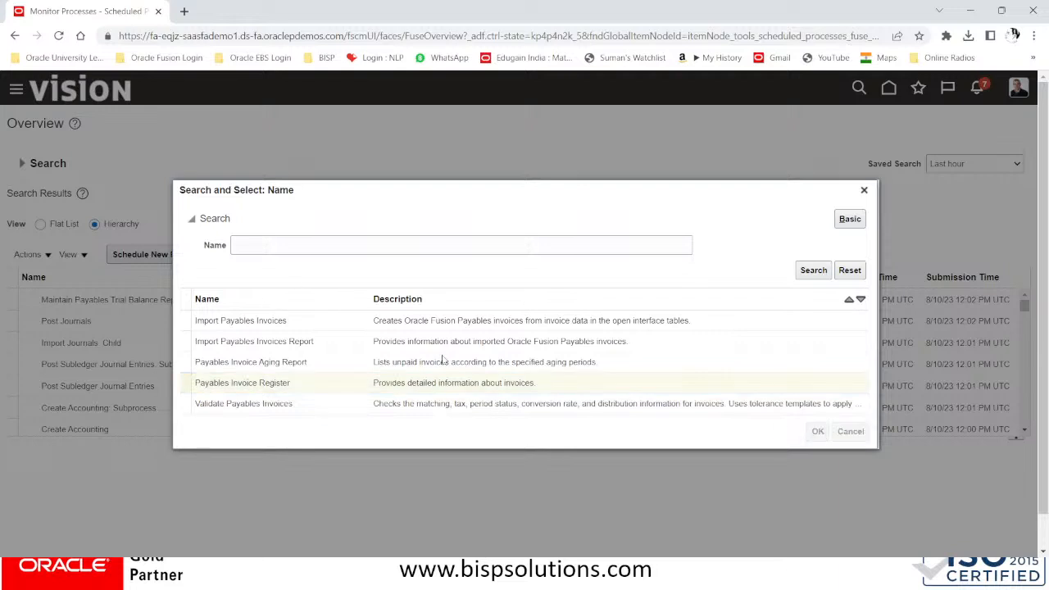
left_click(741, 400)
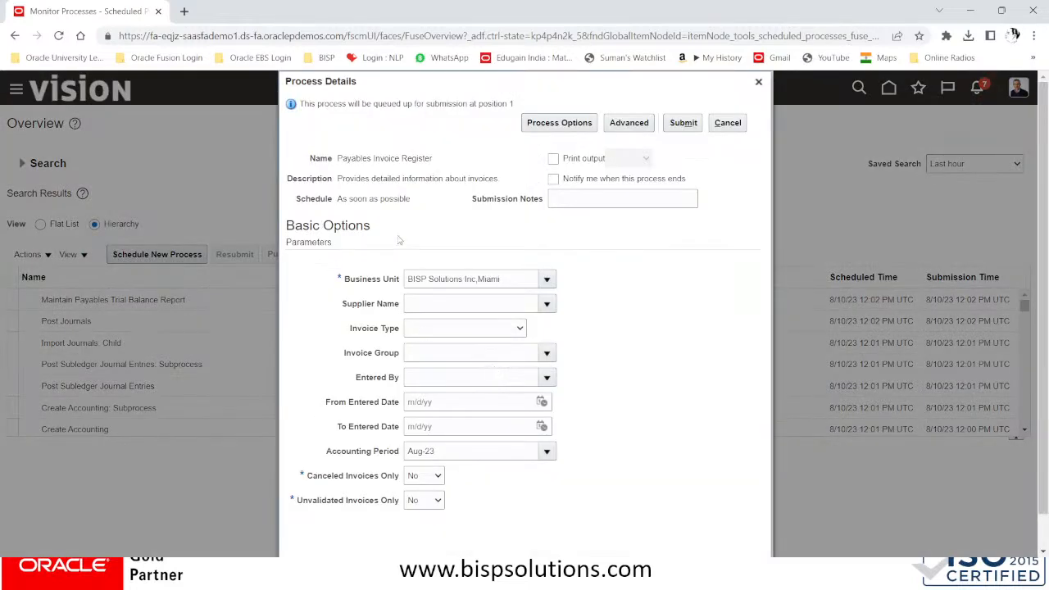
Review the parameters, keeping Canceled Invoices Only and Unvalidated Invoices Only at No
left_click(455, 302)
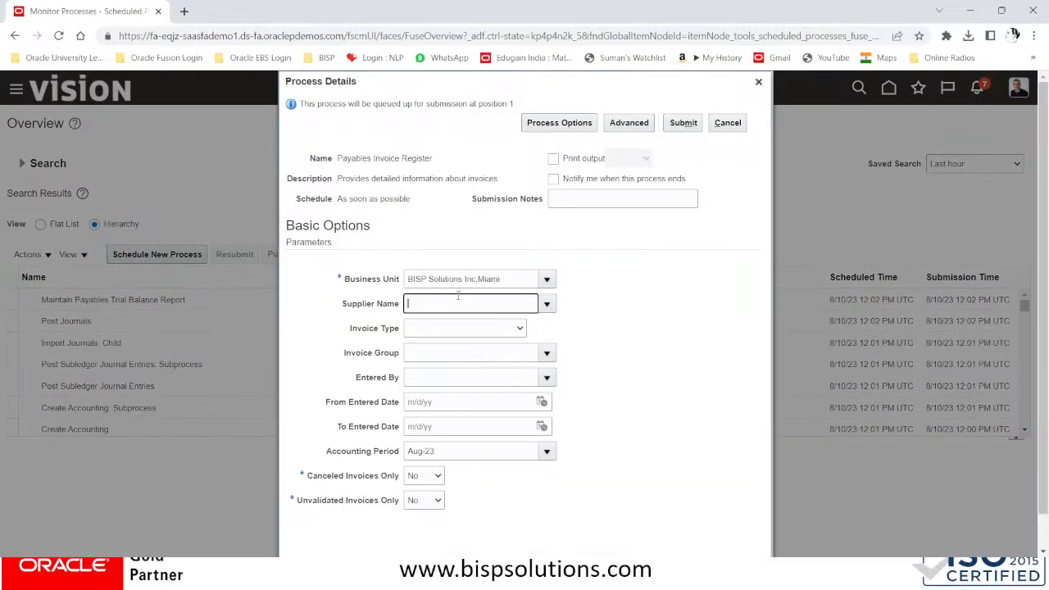
left_click(497, 328)
left_click(496, 327)
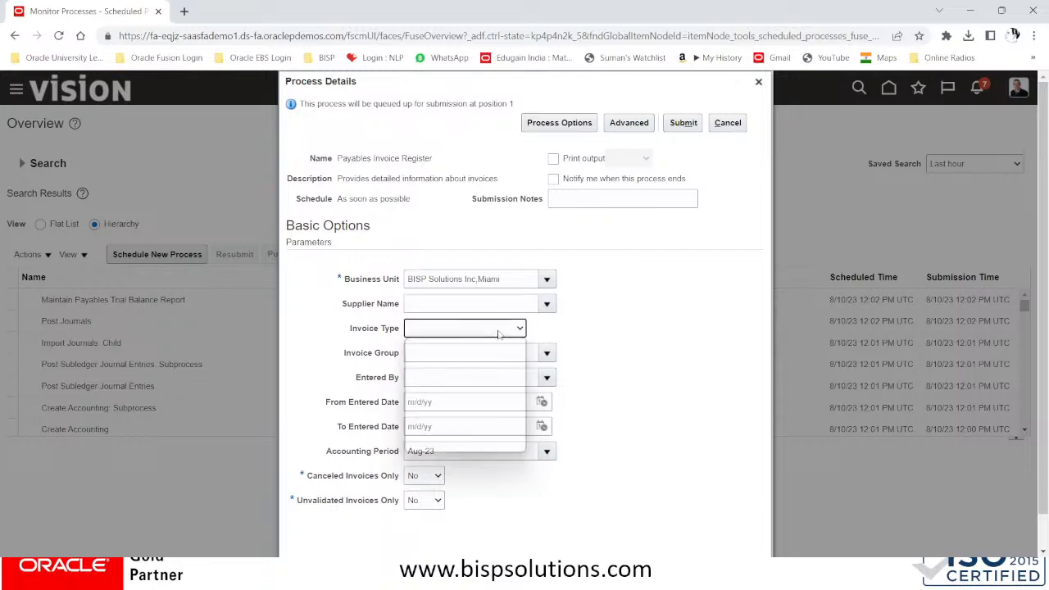
left_click(599, 329)
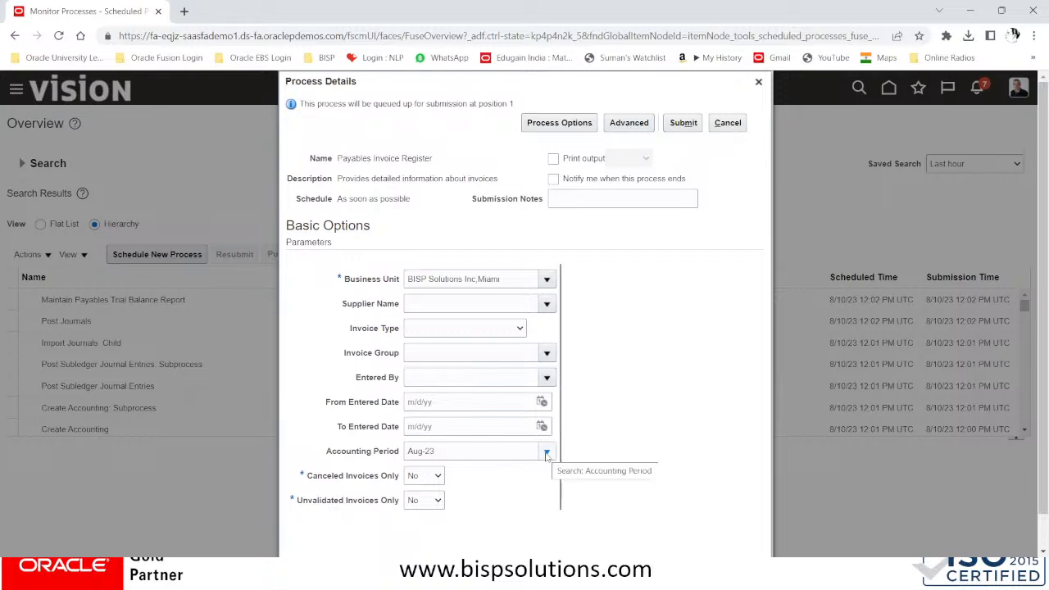
scroll(483, 456, "down", 1)
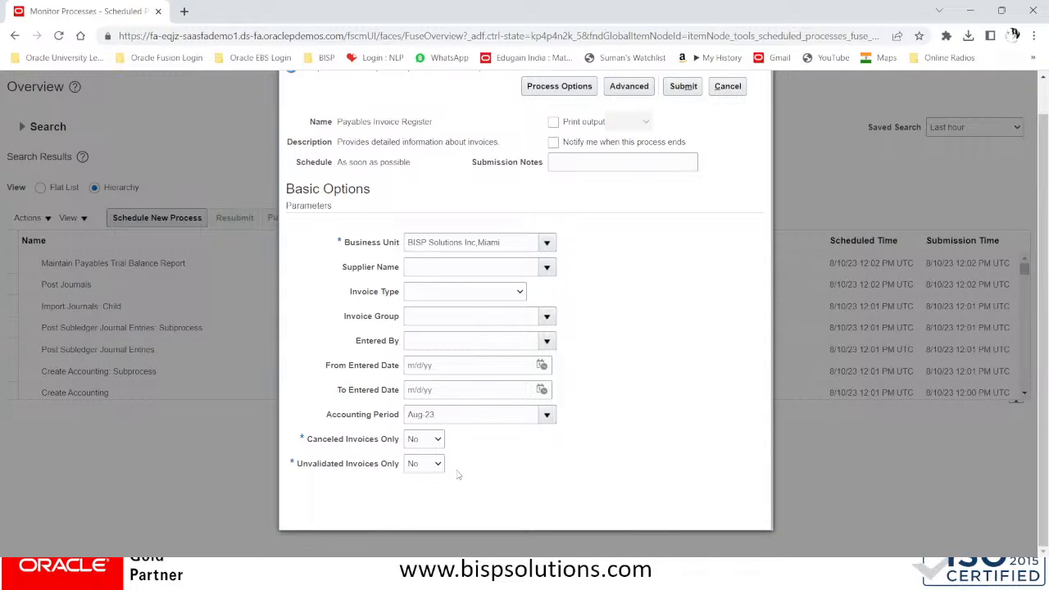
left_click(428, 440)
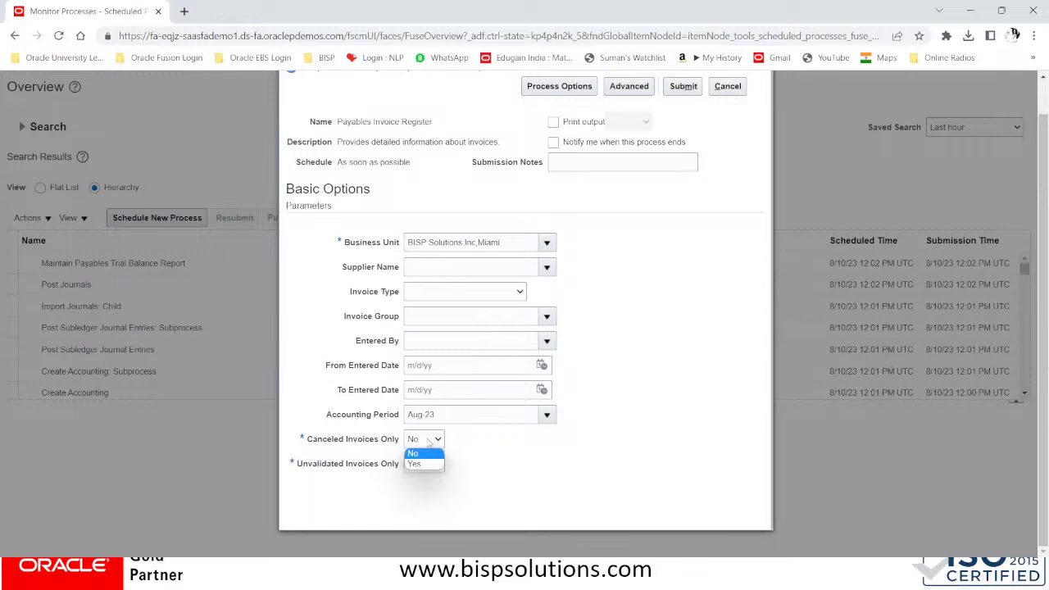
left_click(419, 453)
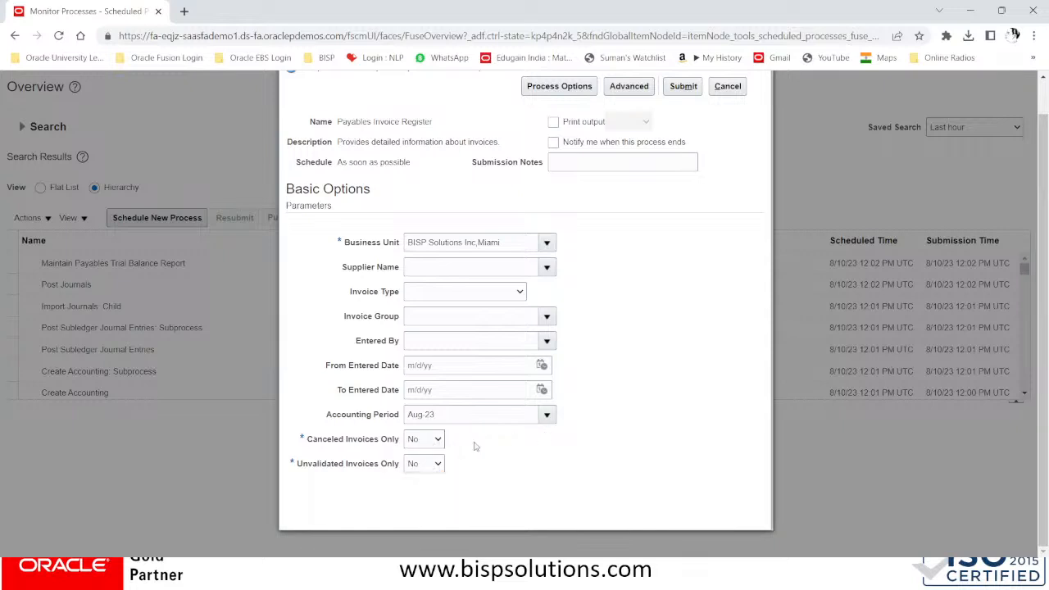
left_click(421, 471)
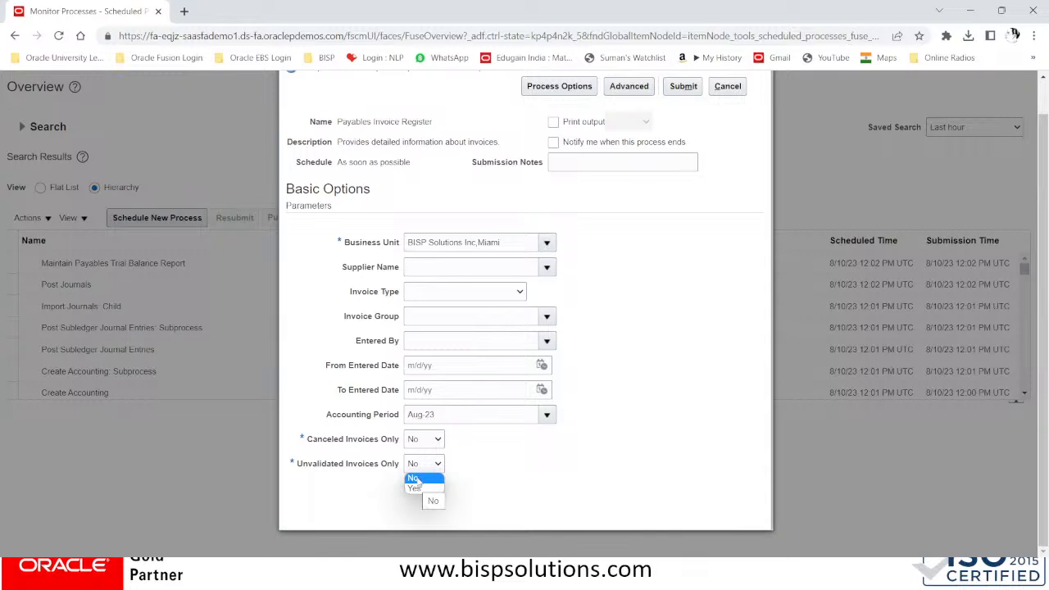
left_click(414, 478)
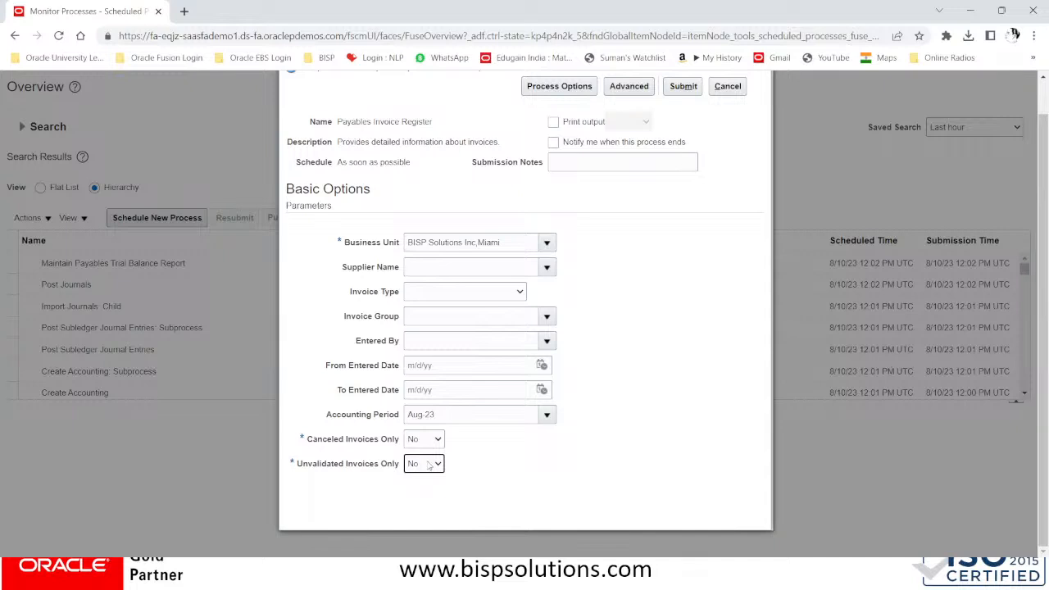
left_click(427, 465)
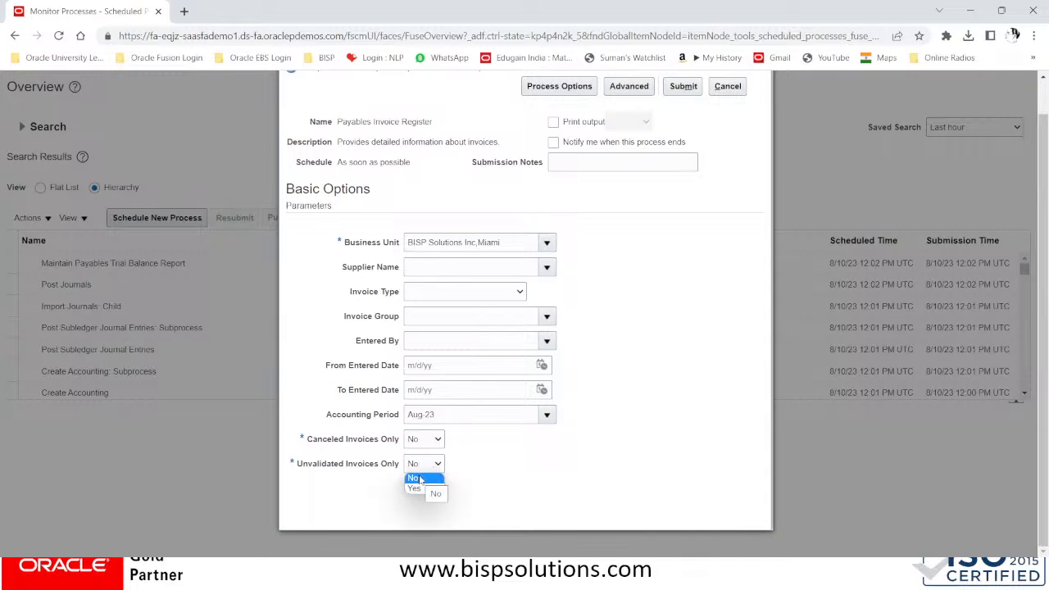
Leave Supplier Name and Invoice Type blank and submit the Payables Invoice Register process
left_click(462, 268)
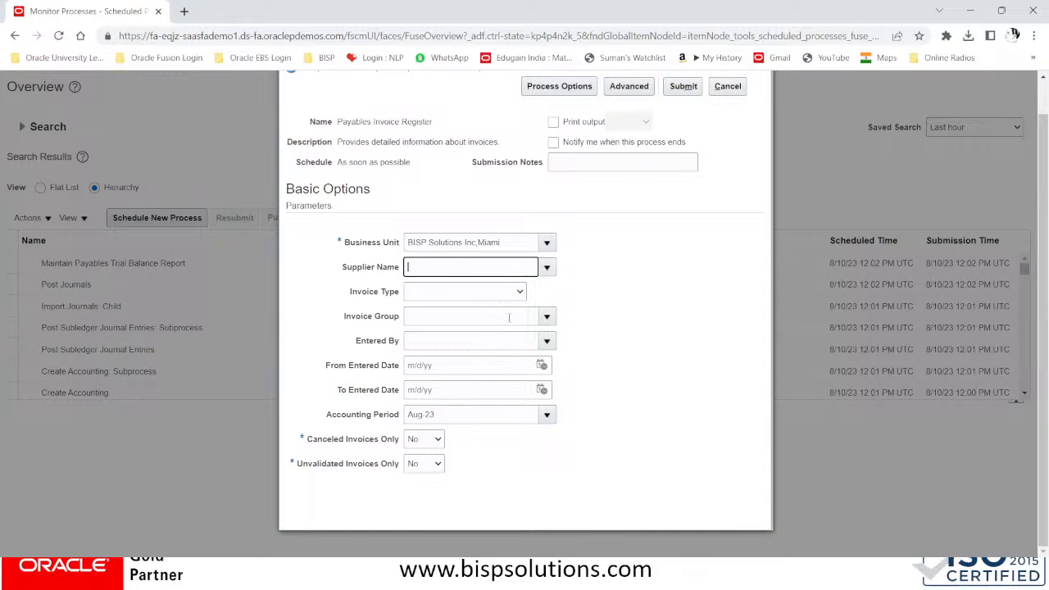
left_click(429, 290)
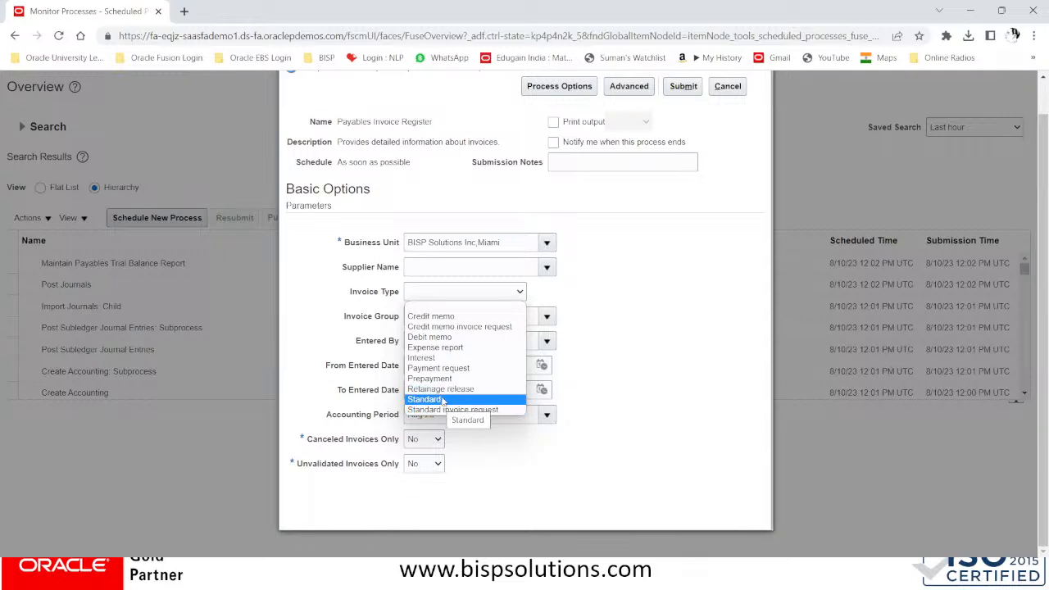
left_click(567, 292)
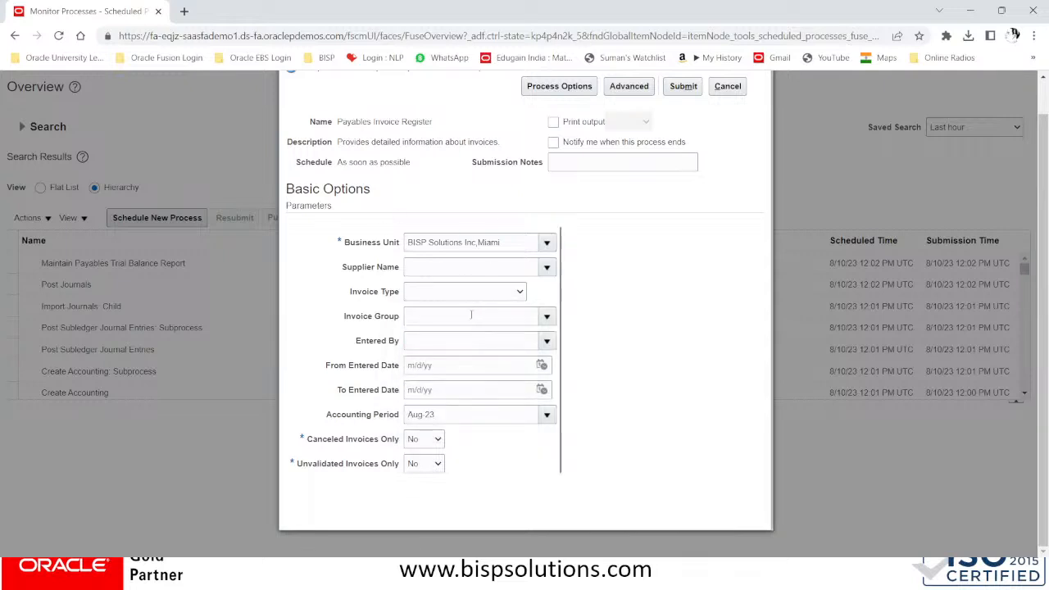
scroll(598, 329, "up", 1)
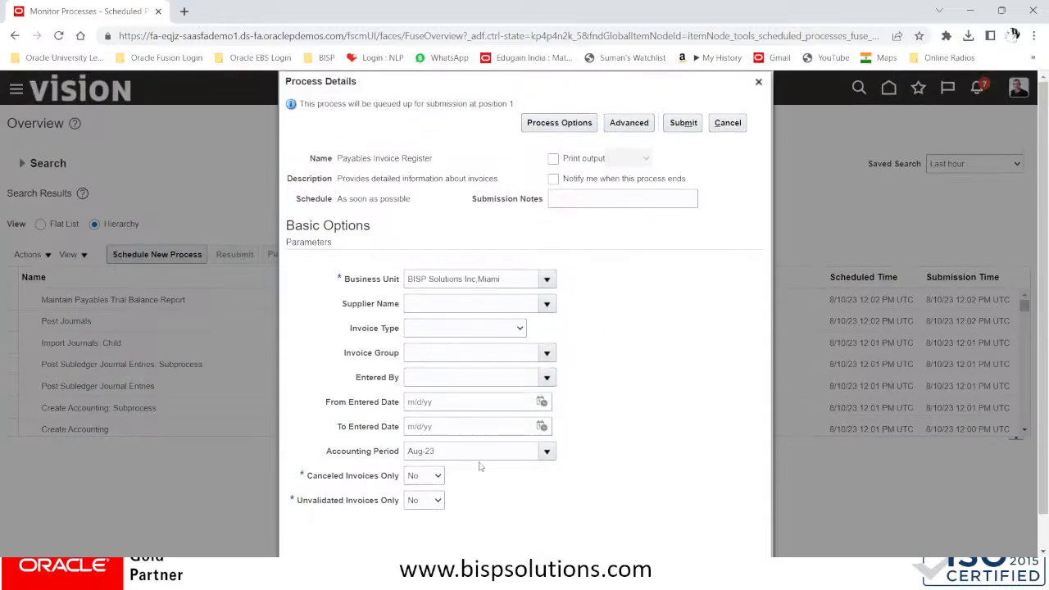
left_click(691, 124)
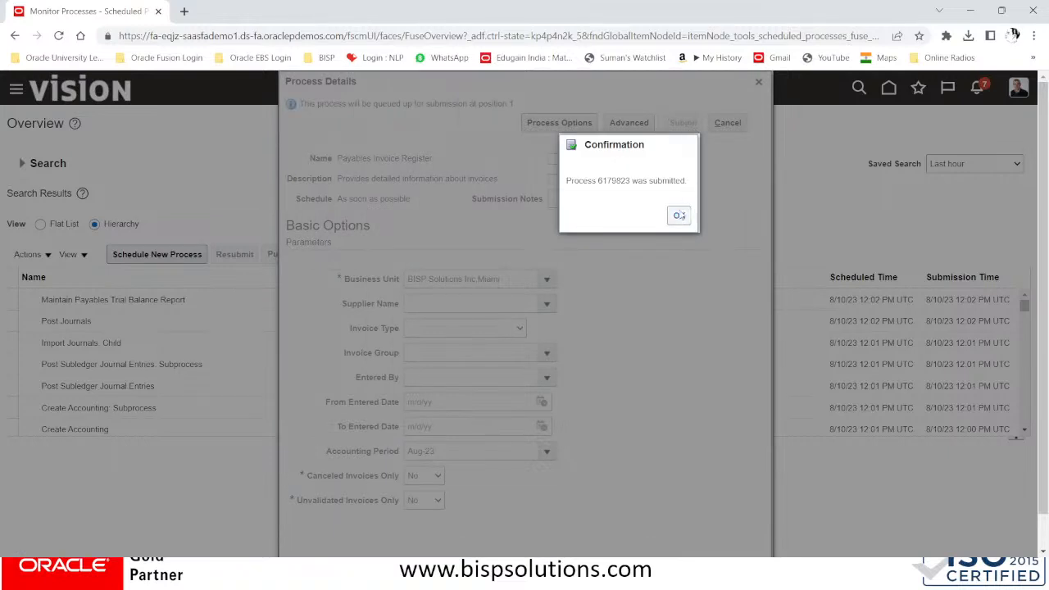
Refresh until process 6179823 shows Succeeded and view its PDF DS21A-Invoice Register output
left_click(679, 215)
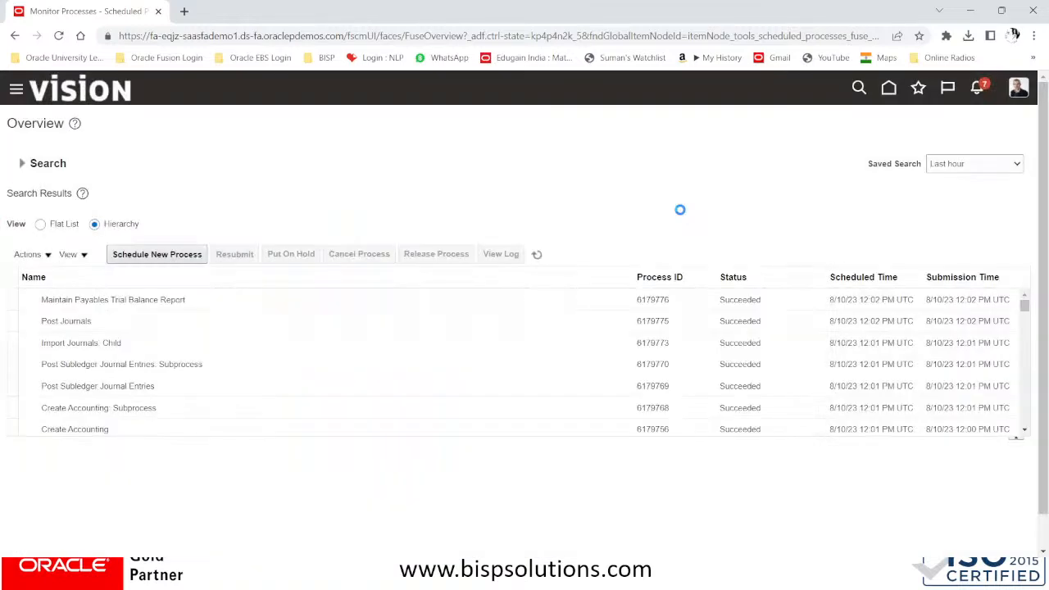
left_click(540, 258)
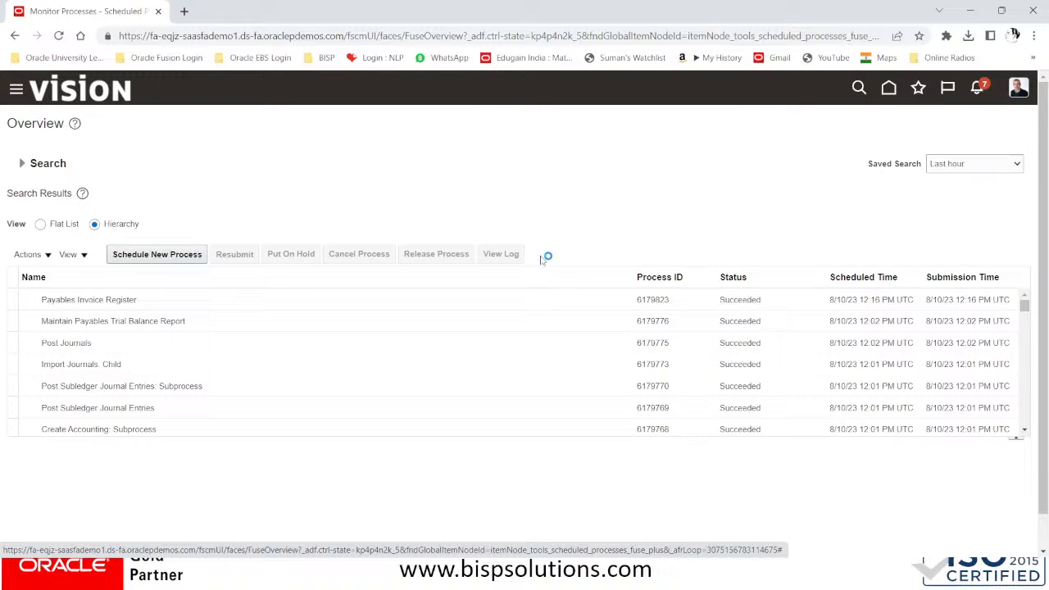
left_click(122, 299)
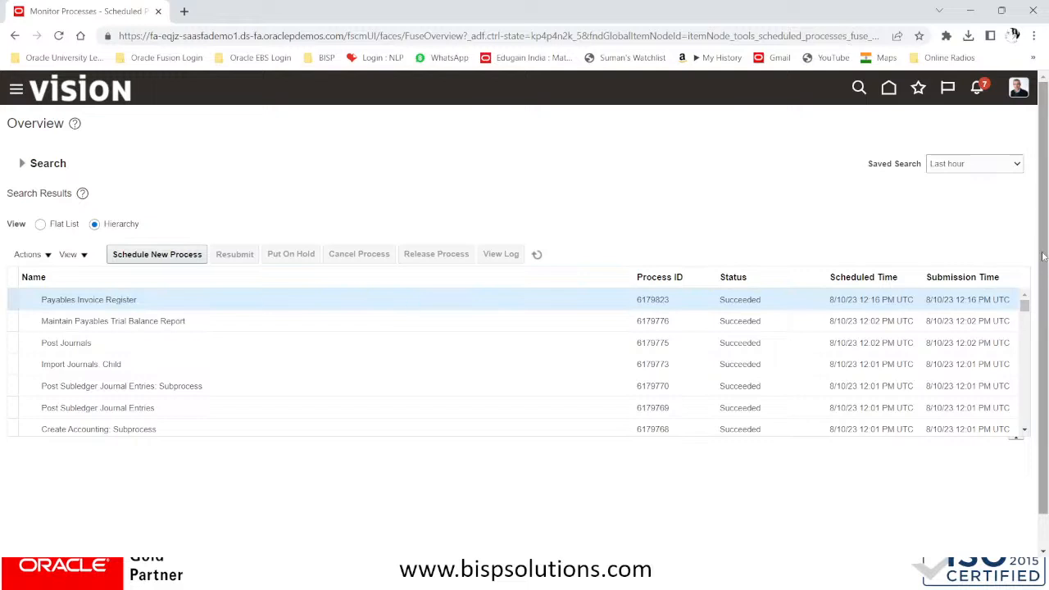
scroll(1047, 254, "down", 2)
left_click_drag(1047, 257, 1047, 316)
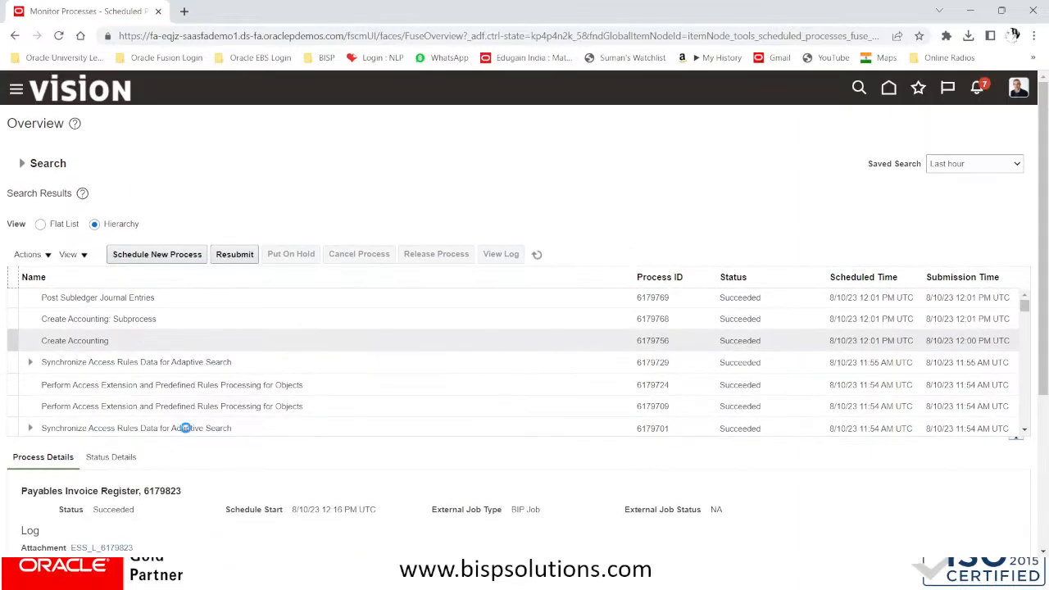
left_click_drag(1045, 343, 1044, 382)
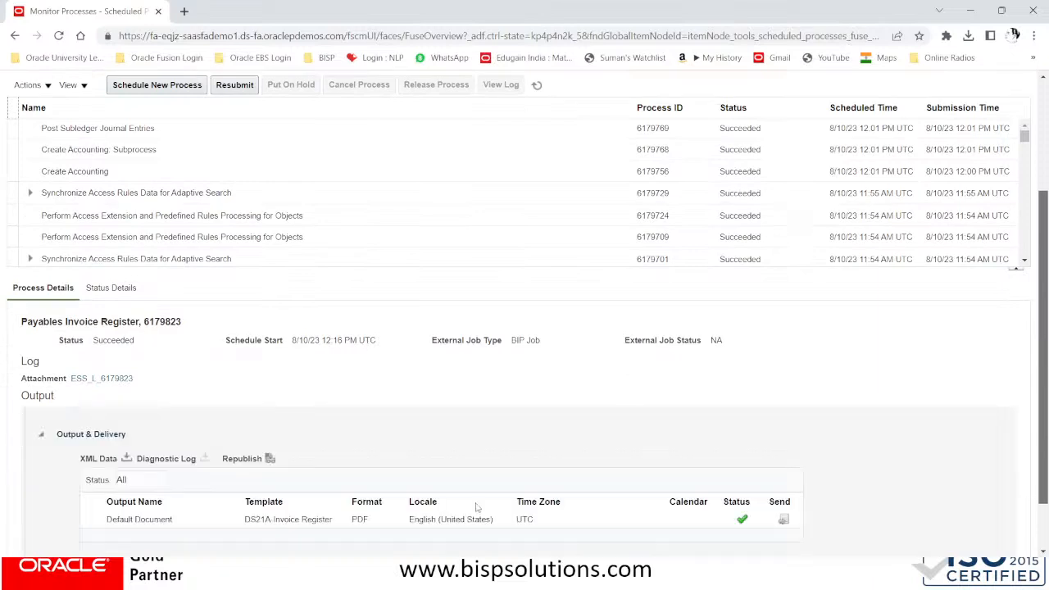
Republish the Invoice Register report, maximize its window, and export it as HTML
left_click(269, 458)
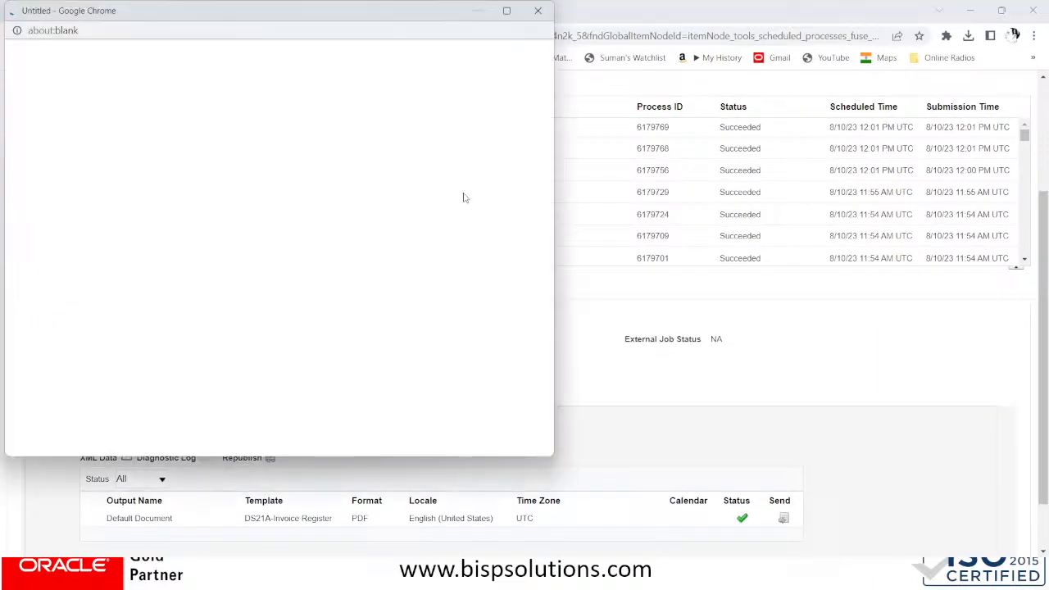
left_click(505, 12)
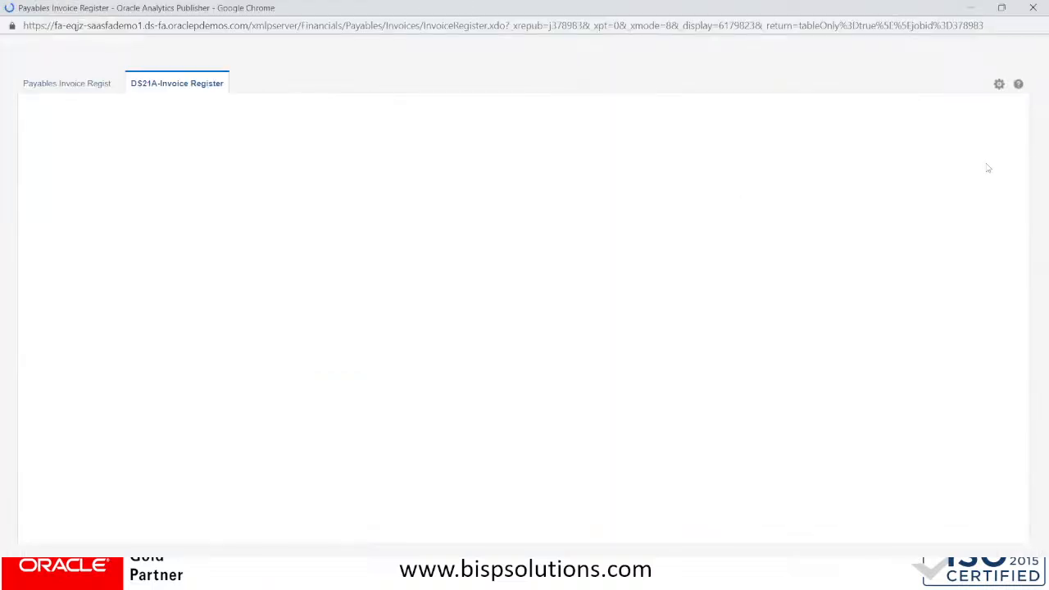
left_click(998, 84)
mouse_move(963, 104)
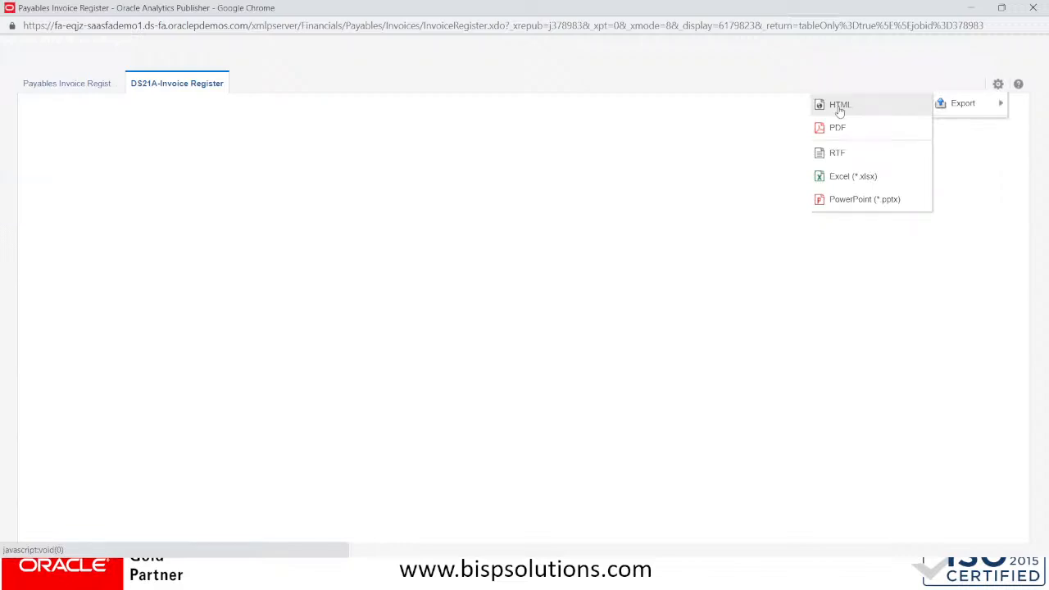
left_click(839, 111)
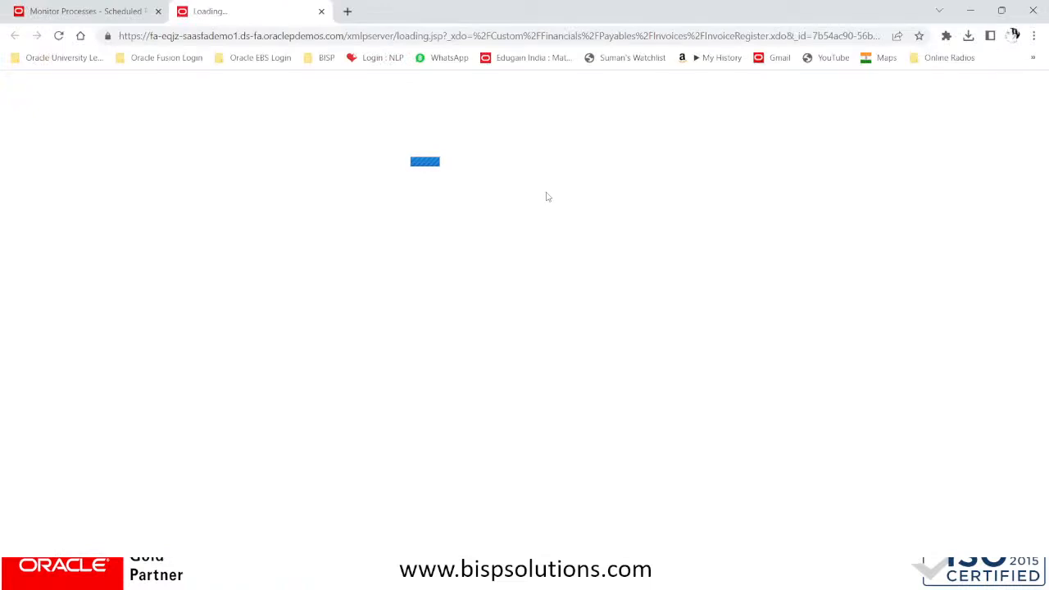
left_click(98, 12)
left_click(215, 12)
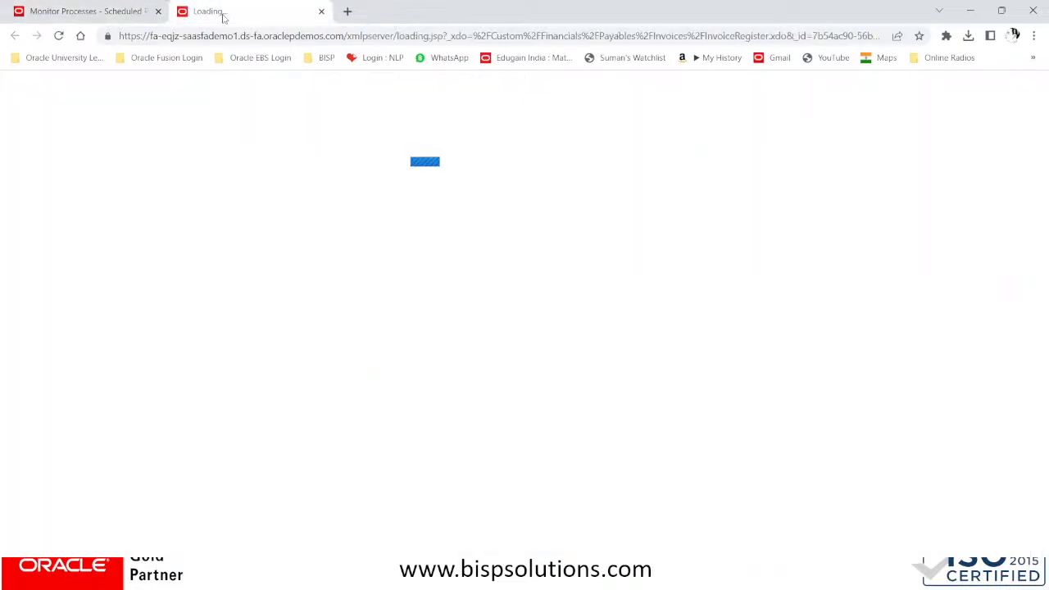
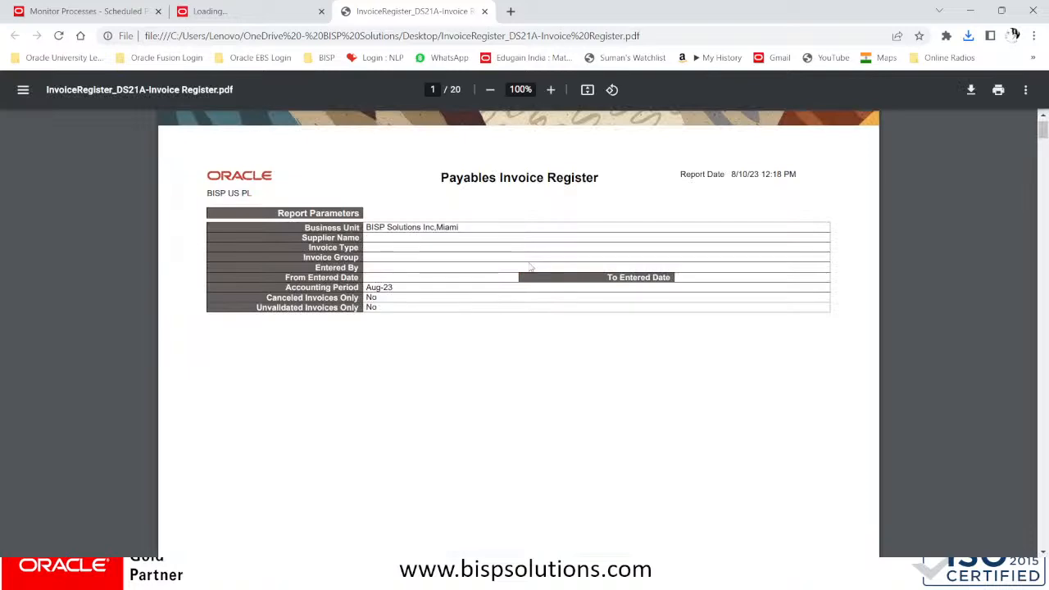
Scroll through the register's 4.63 interest invoices for Midtown Computer Supplies
scroll(531, 267, "down", 15)
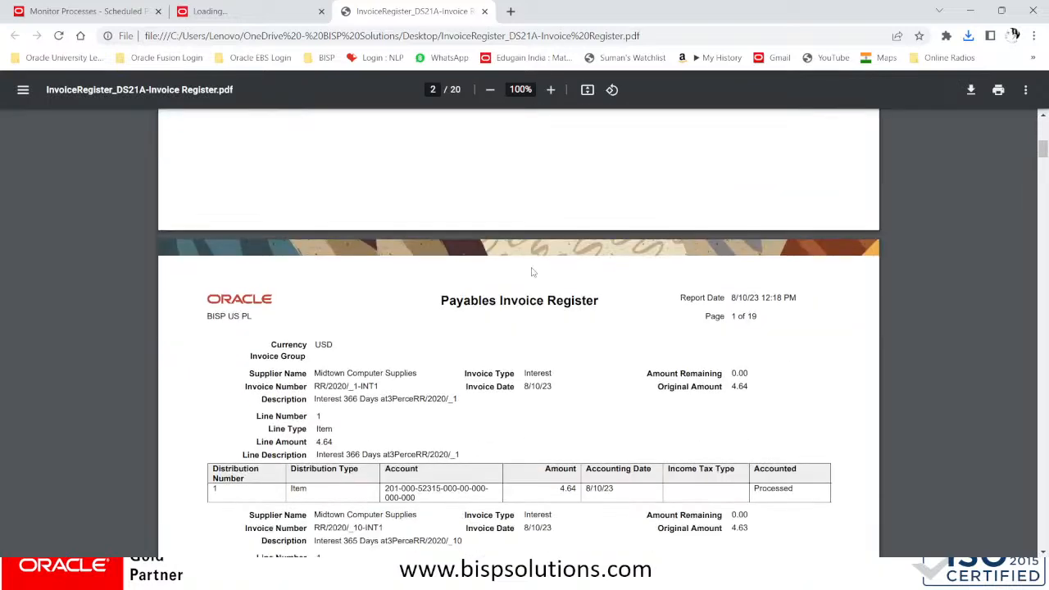
scroll(534, 275, "down", 5)
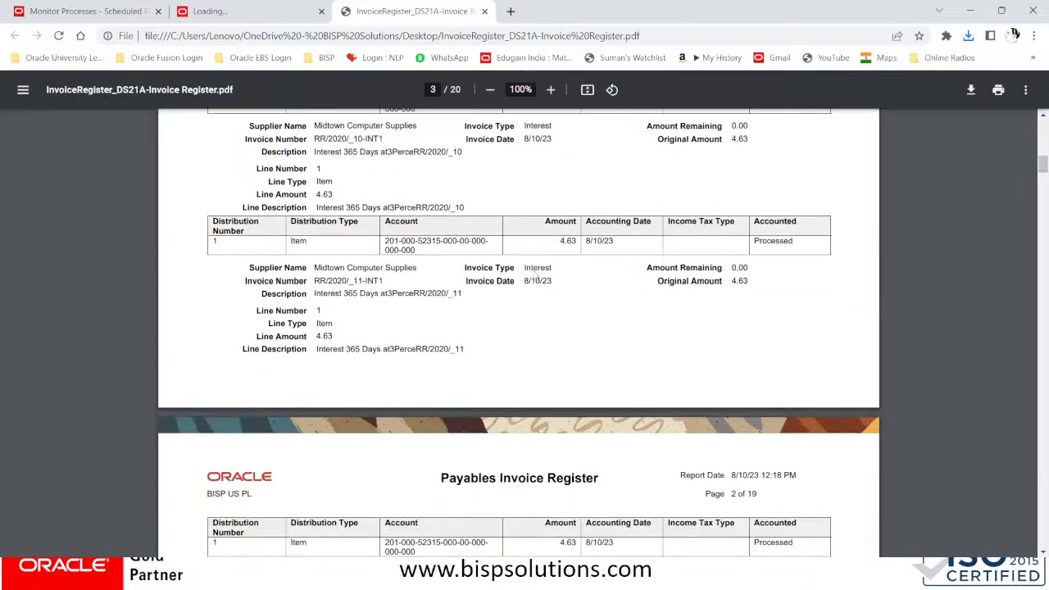
scroll(538, 276, "down", 18)
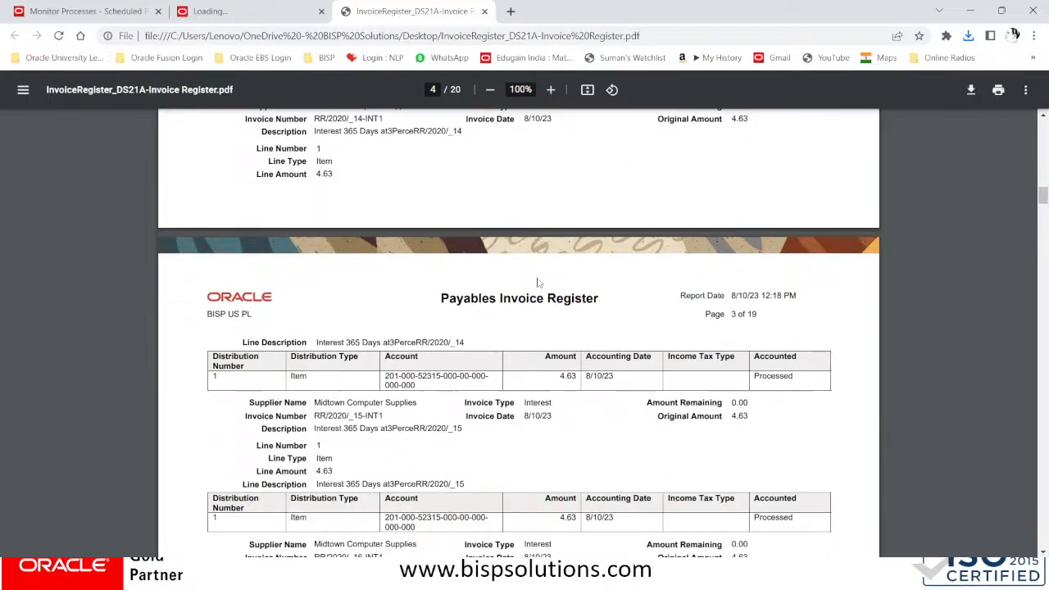
scroll(539, 284, "down", 18)
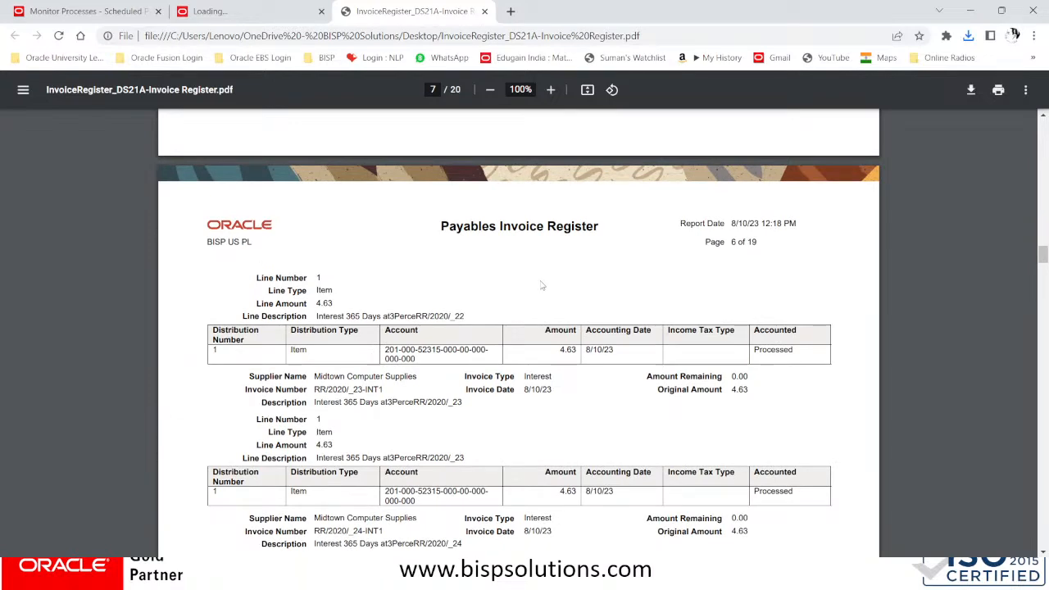
scroll(540, 285, "down", 15)
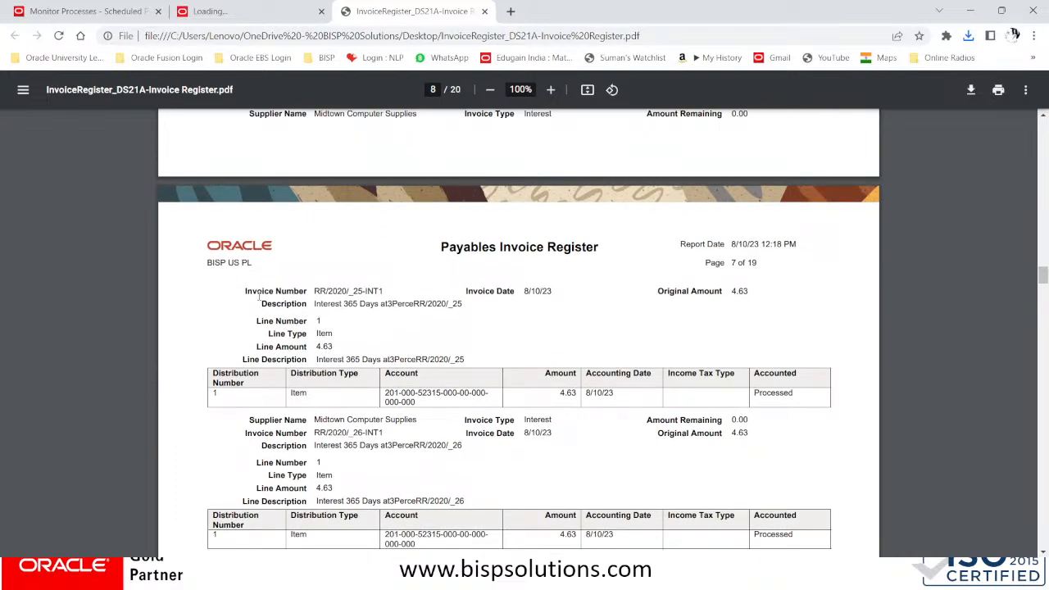
Highlight invoice number RR/2020/_25-INT1 and open the PDF find bar
left_click_drag(311, 293, 389, 291)
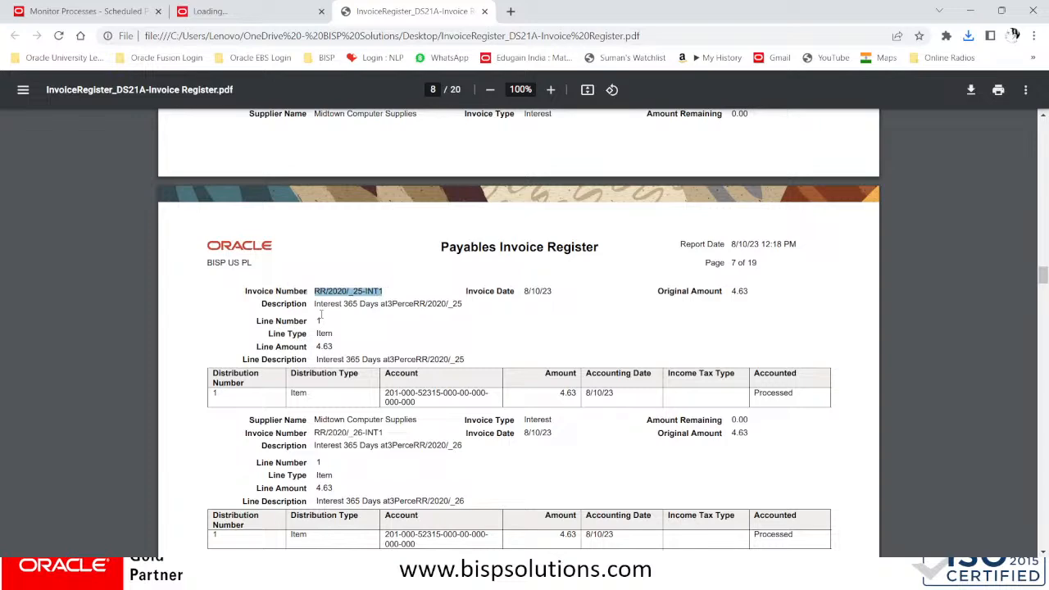
scroll(337, 347, "down", 3)
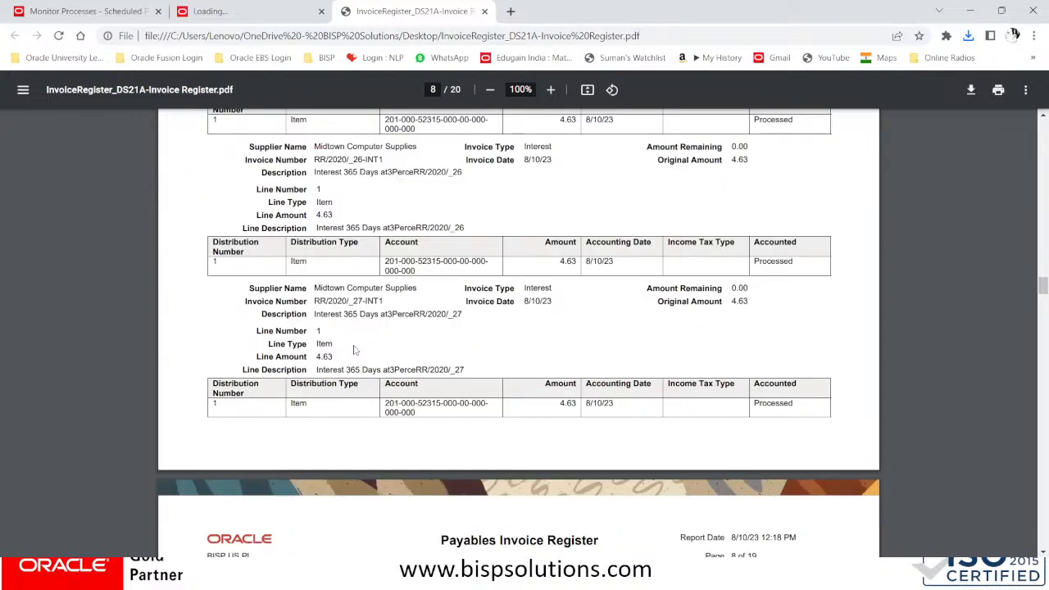
key("ctrl+f")
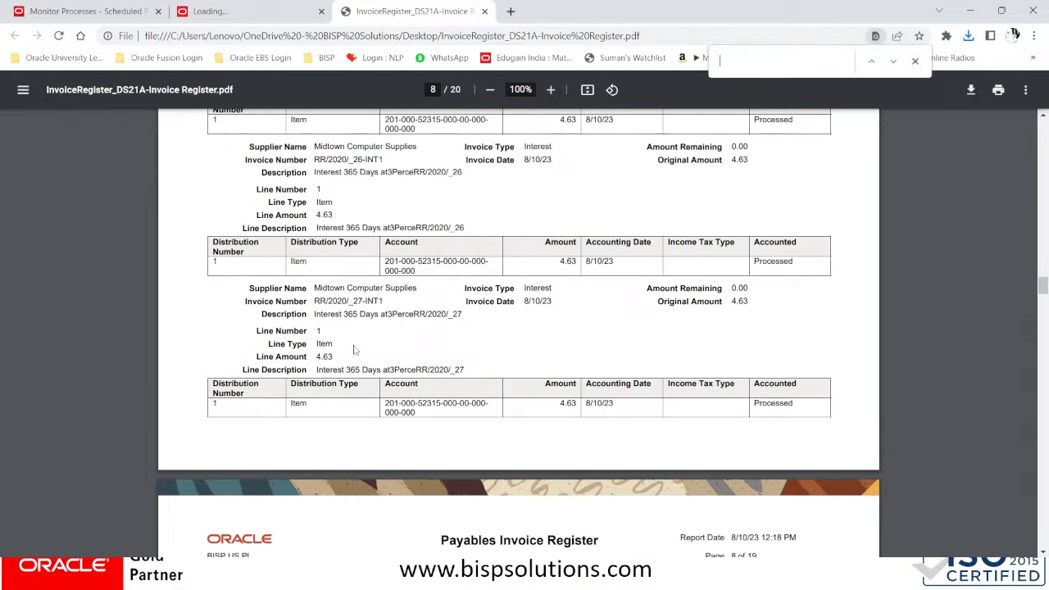
Search the register for DELL, find no matches, and scroll to the report's end
type("DELL")
left_click(914, 61)
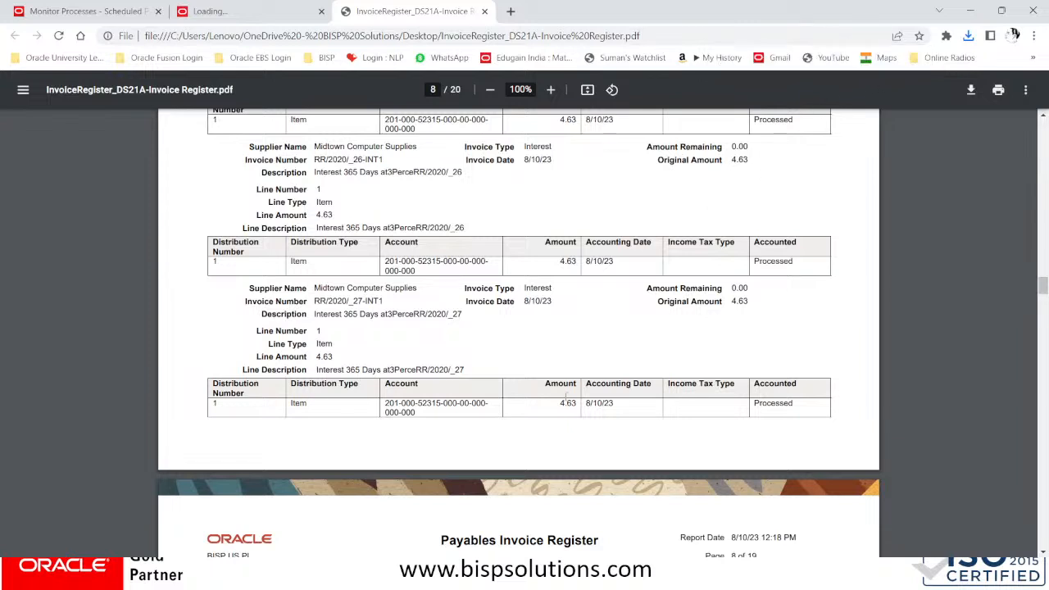
scroll(564, 402, "down", 4)
scroll(563, 404, "down", 20)
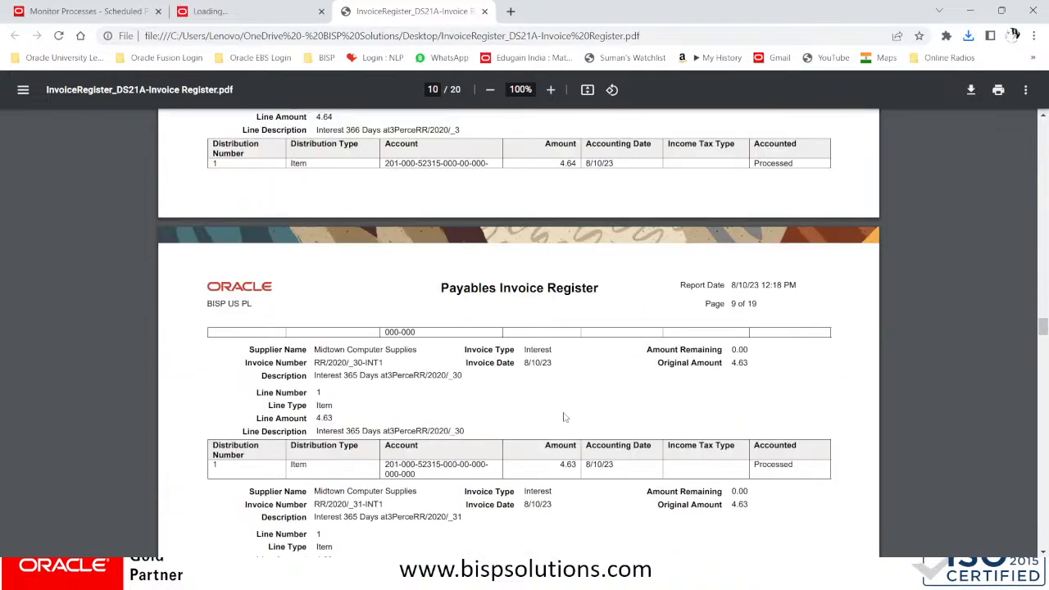
scroll(565, 413, "down", 10)
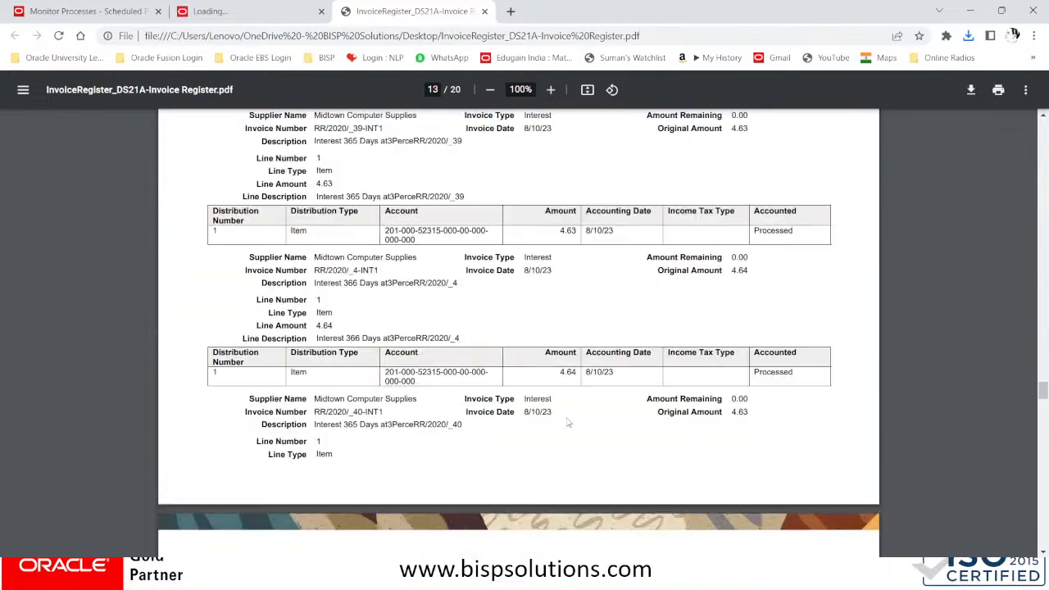
scroll(569, 422, "down", 10)
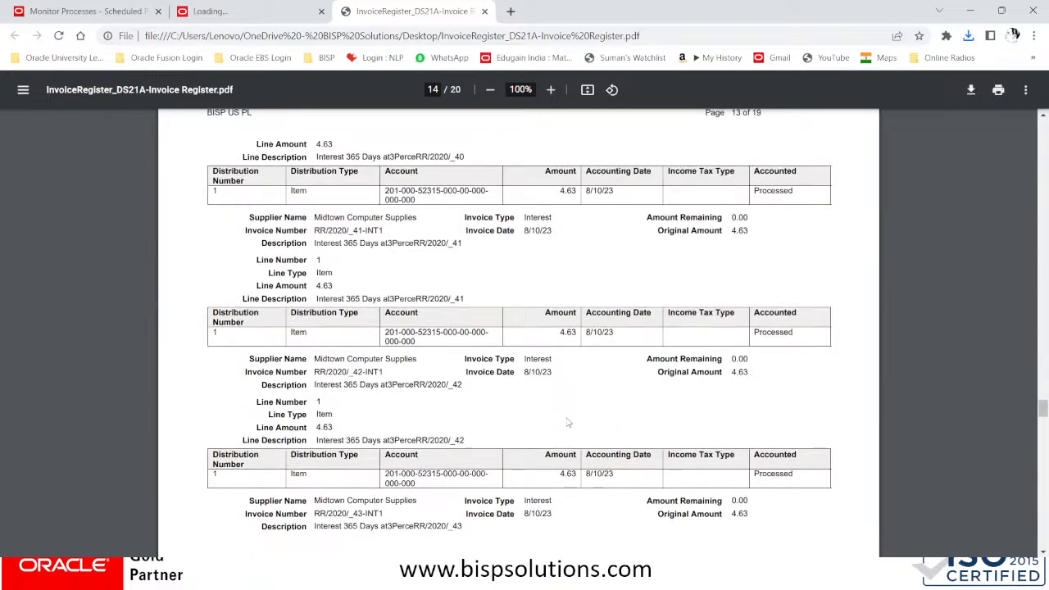
scroll(568, 423, "down", 20)
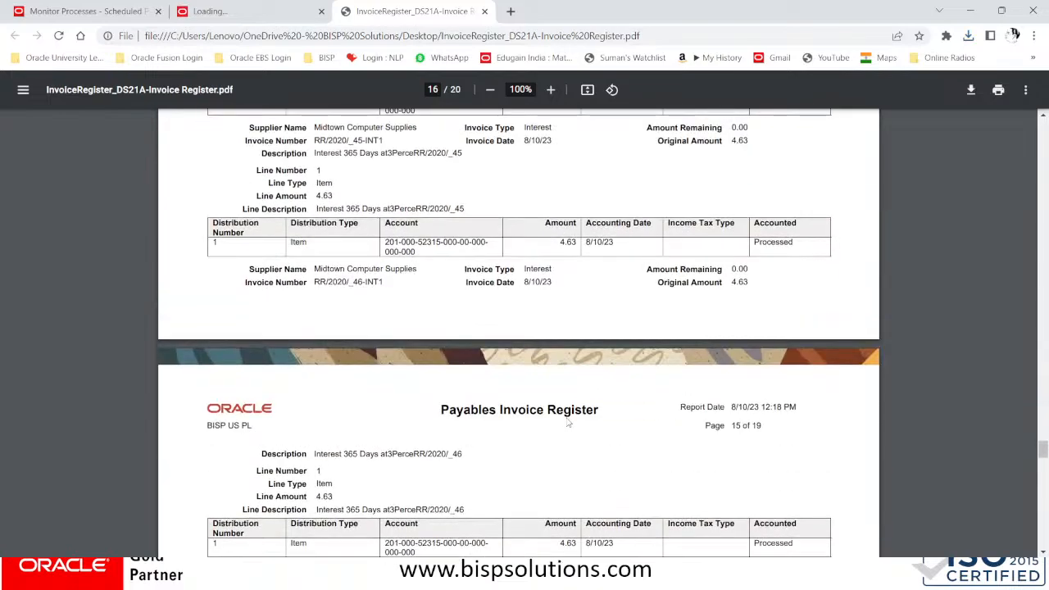
scroll(569, 422, "down", 20)
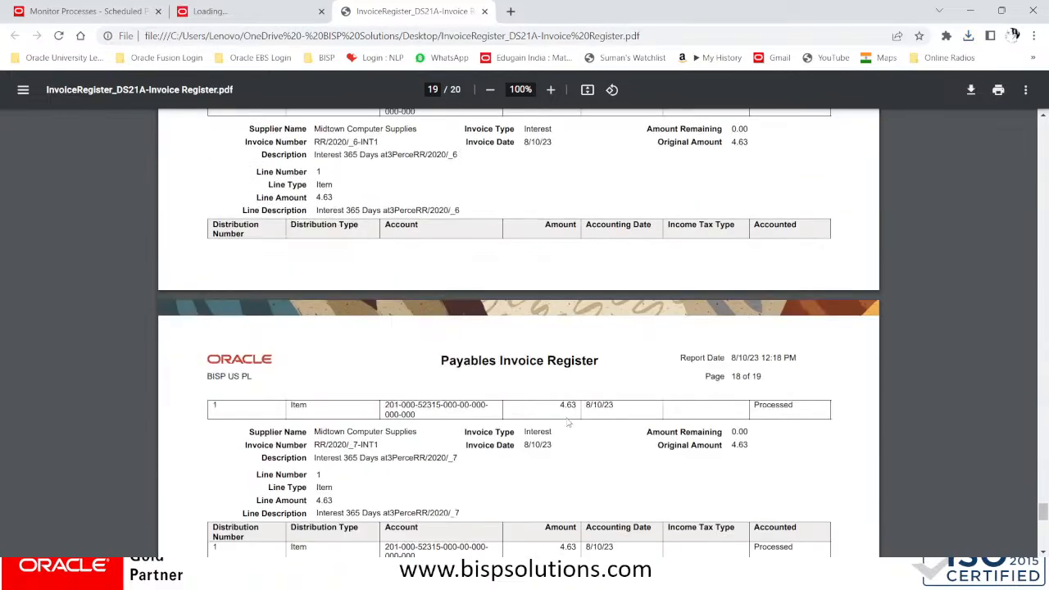
scroll(568, 423, "down", 4)
Scroll back to the report's top and close the leftover Loading tab
scroll(568, 423, "up", 5)
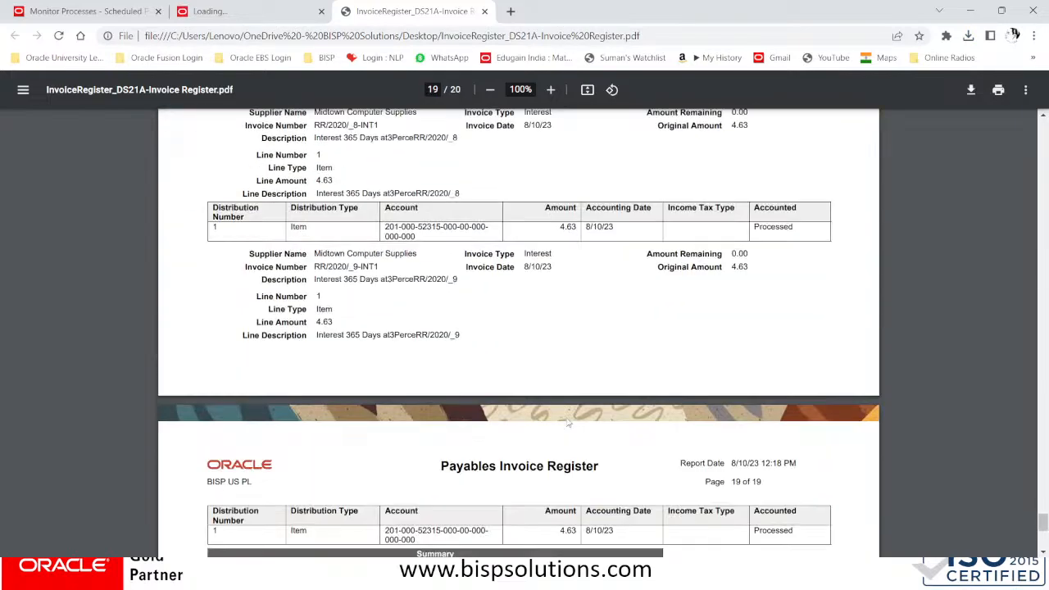
scroll(568, 423, "up", 20)
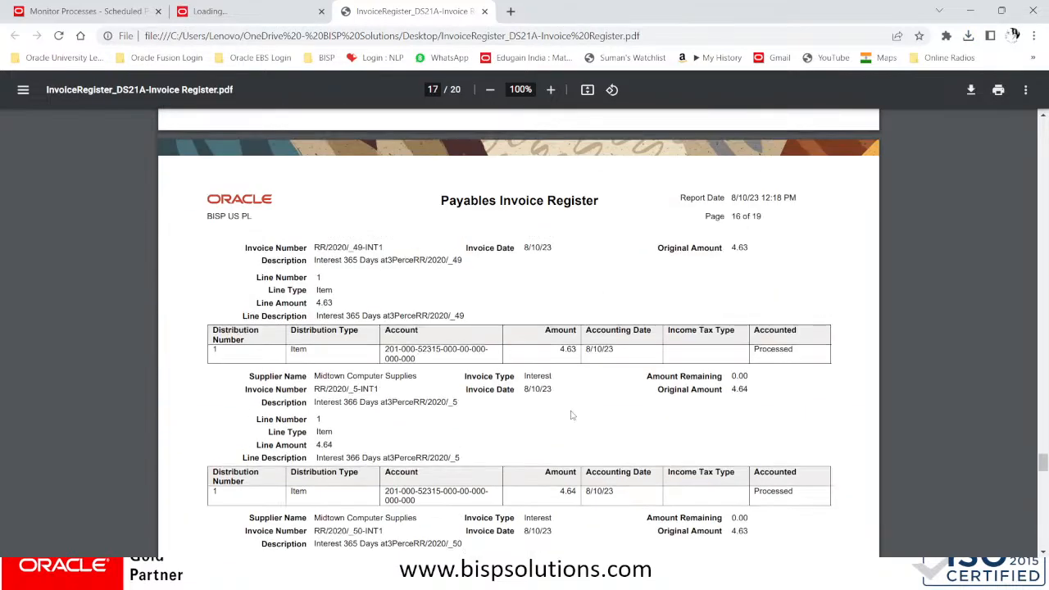
scroll(571, 417, "up", 20)
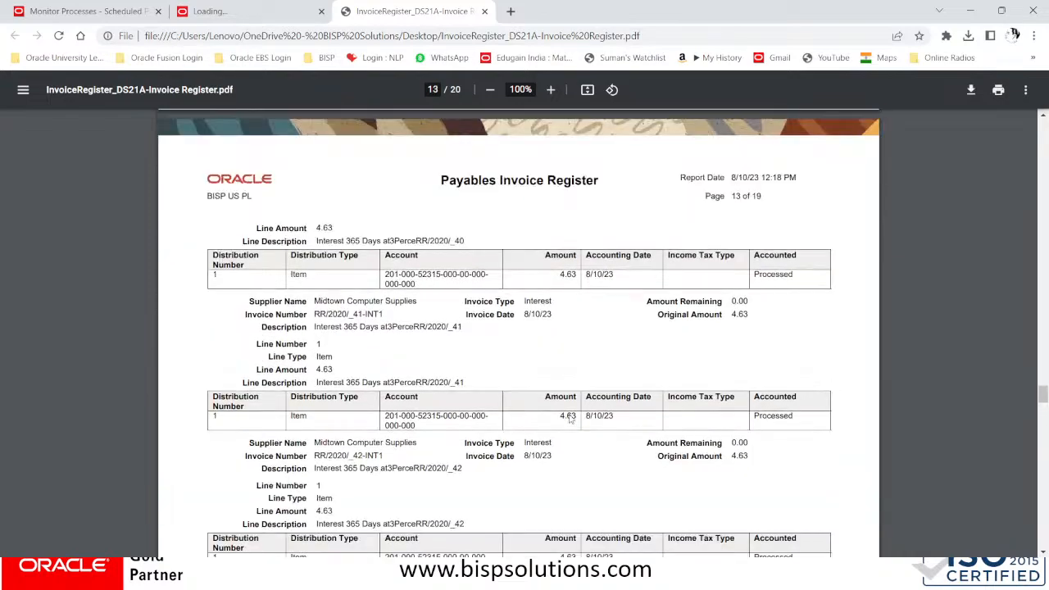
scroll(571, 419, "up", 10)
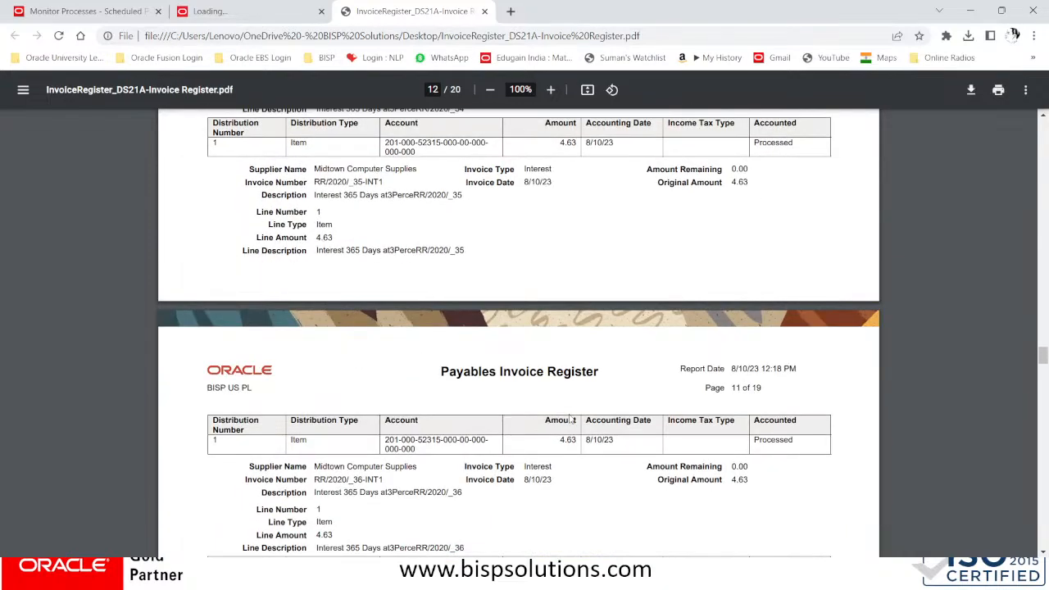
scroll(570, 420, "up", 4)
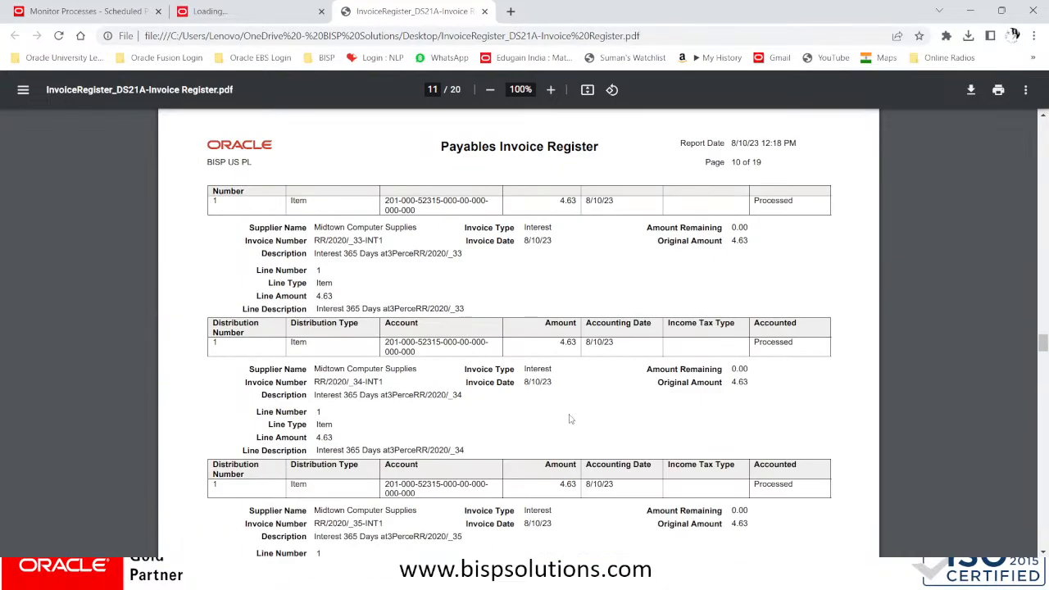
scroll(570, 419, "up", 7)
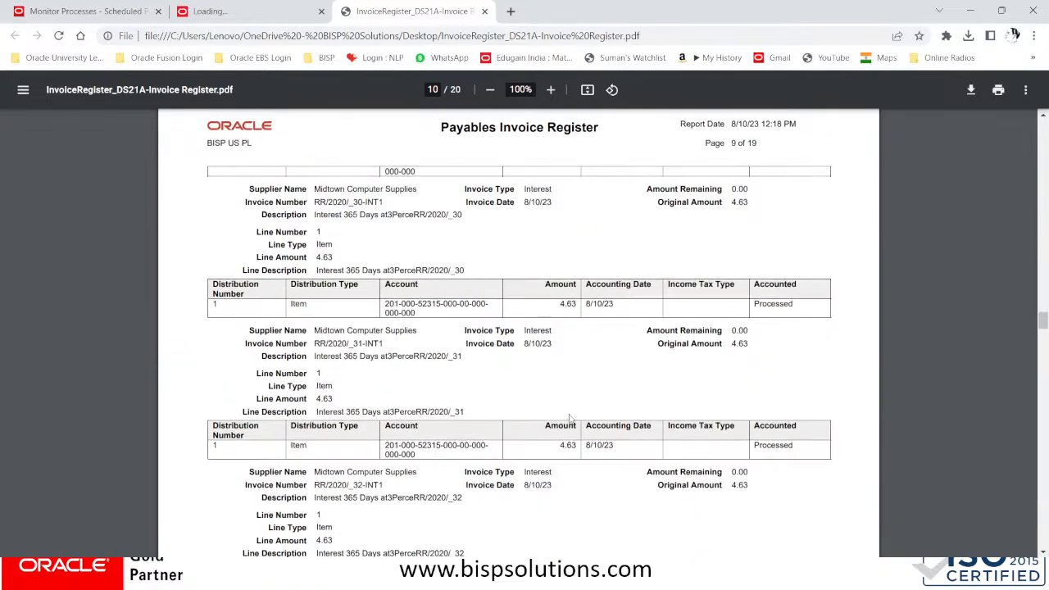
scroll(571, 419, "up", 11)
scroll(570, 415, "up", 20)
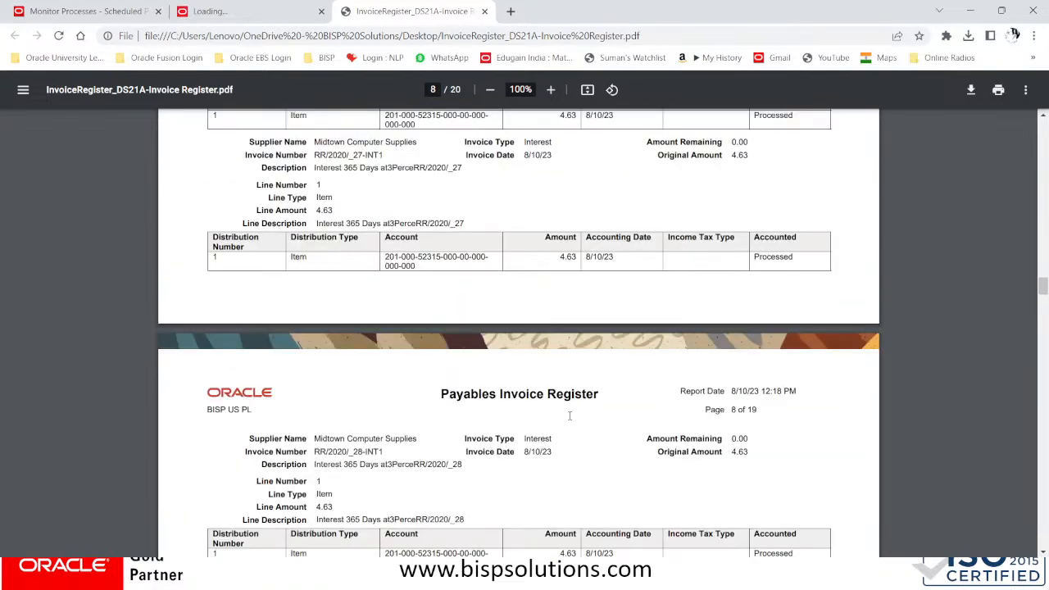
scroll(569, 415, "up", 18)
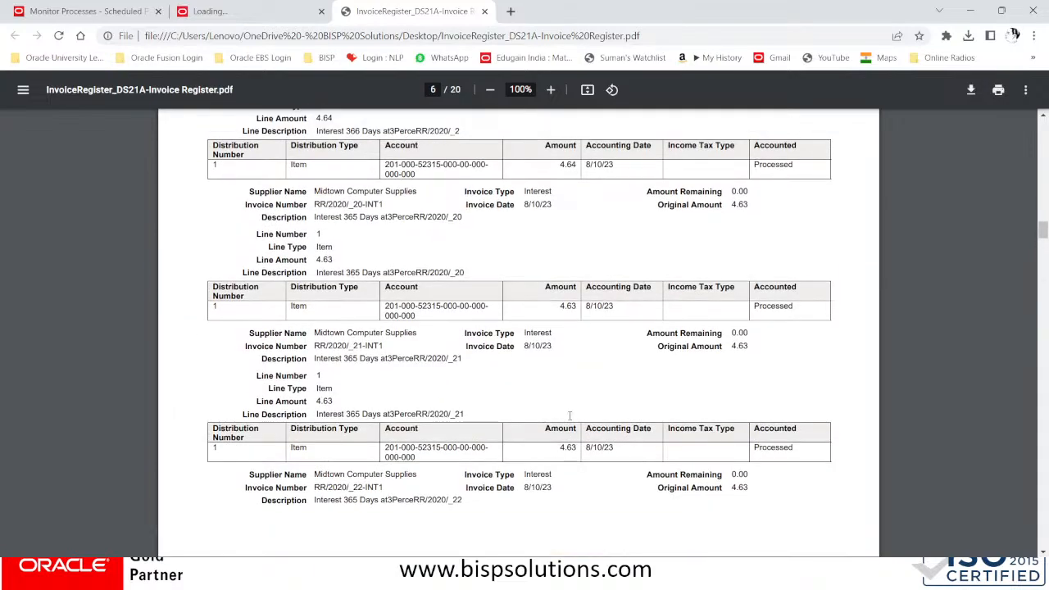
scroll(569, 416, "up", 20)
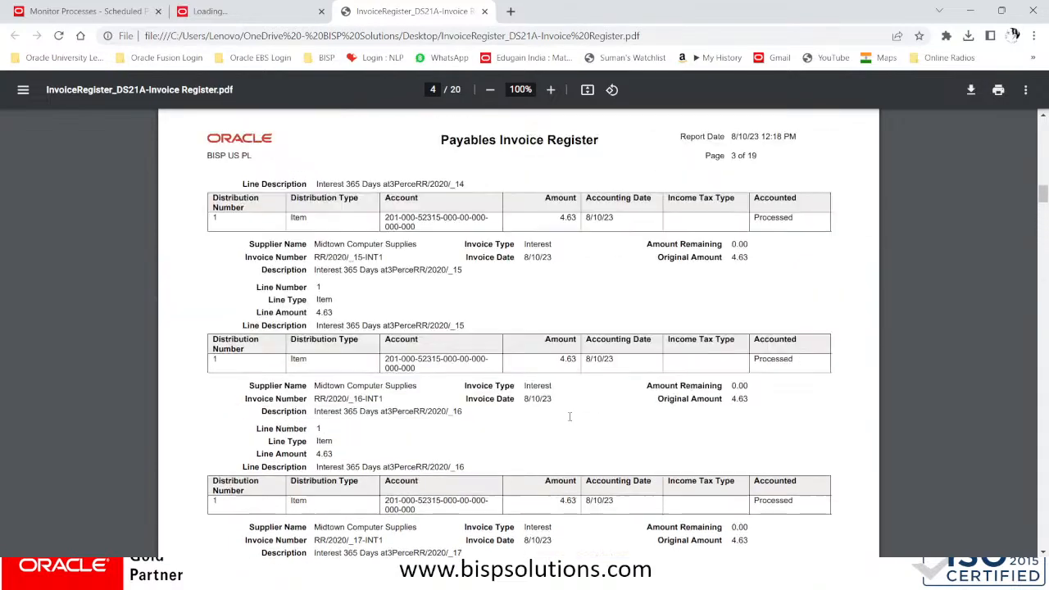
scroll(569, 421, "up", 10)
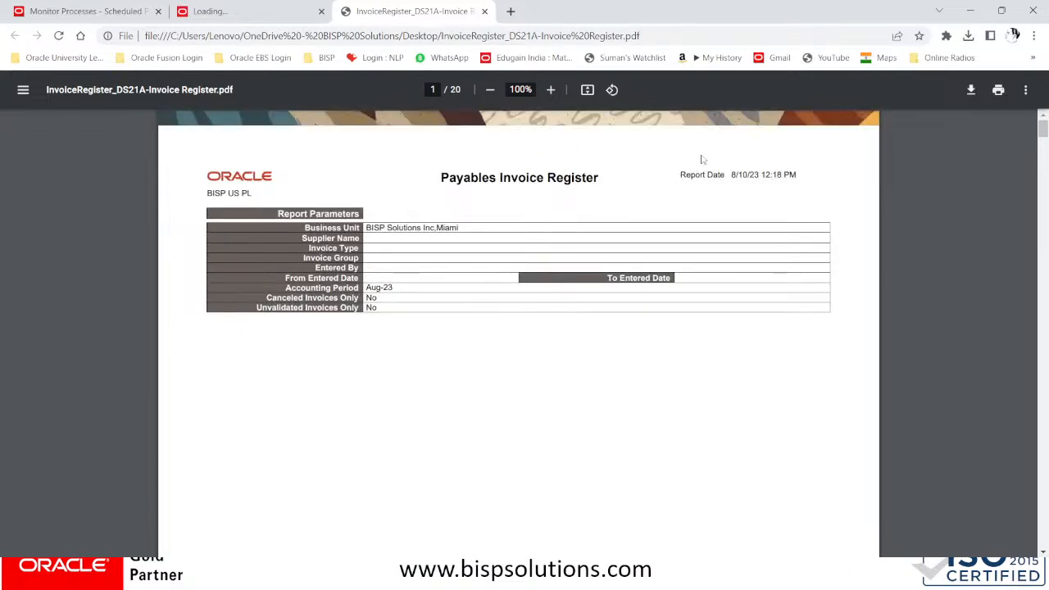
scroll(632, 349, "down", 8)
scroll(632, 349, "down", 8)
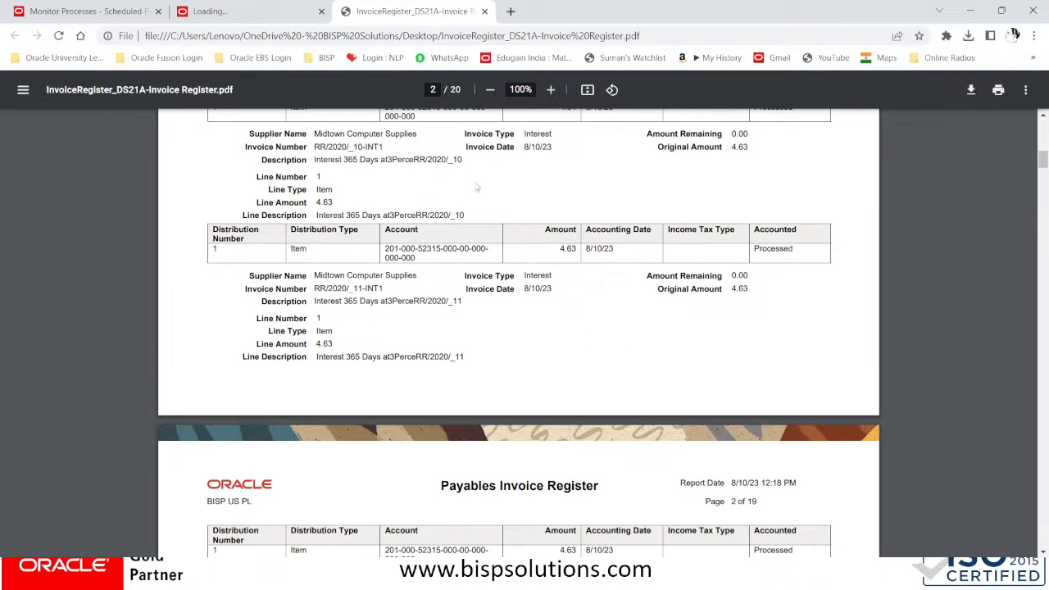
left_click(274, 10)
left_click(322, 12)
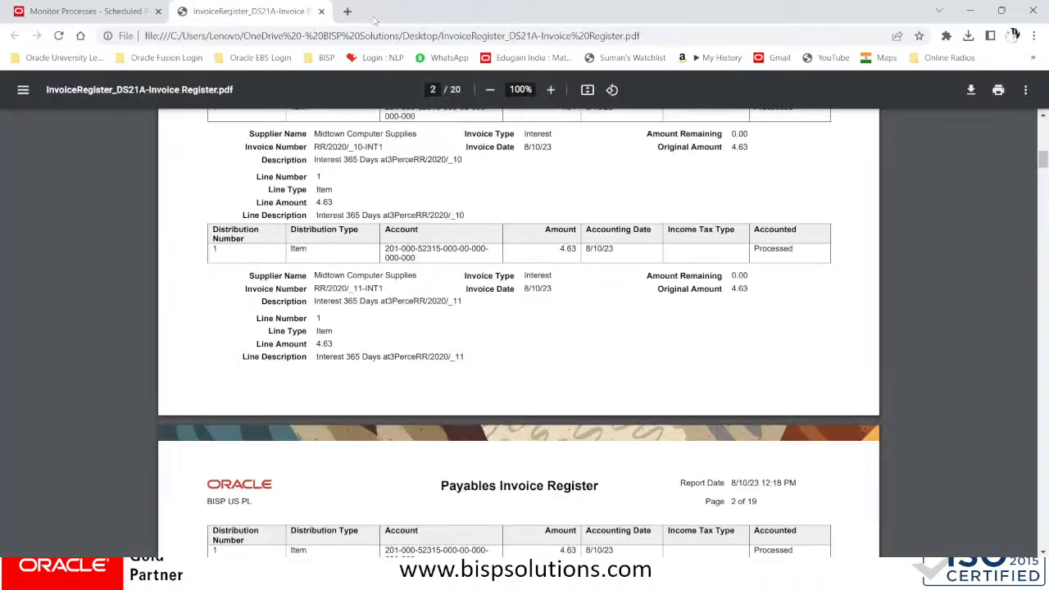
Close the PDF and schedule a new Payables Invoice Register run, prefilled with Aug-23
left_click(321, 11)
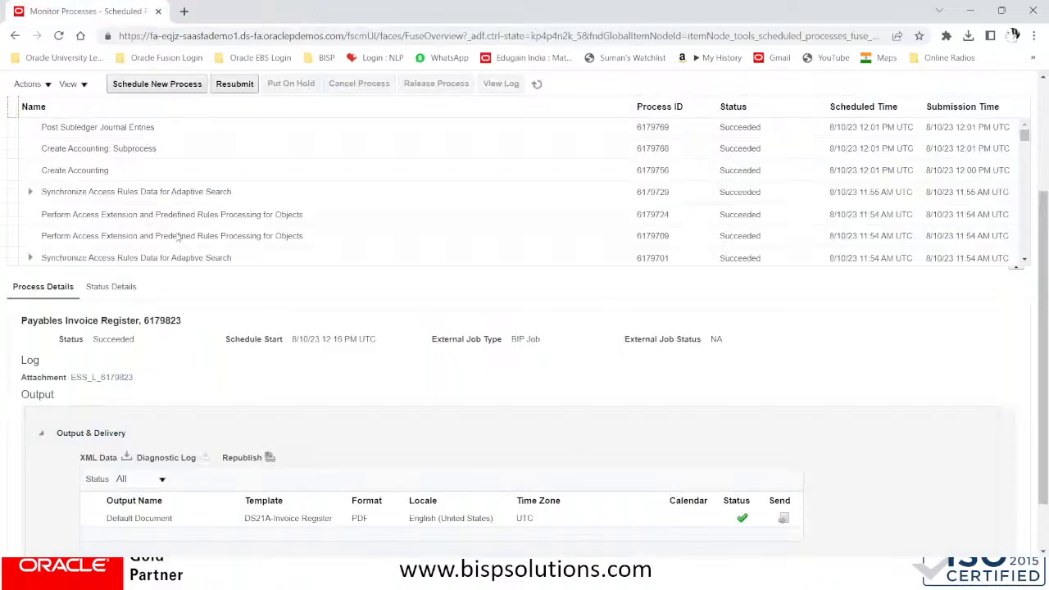
scroll(246, 254, "up", 3)
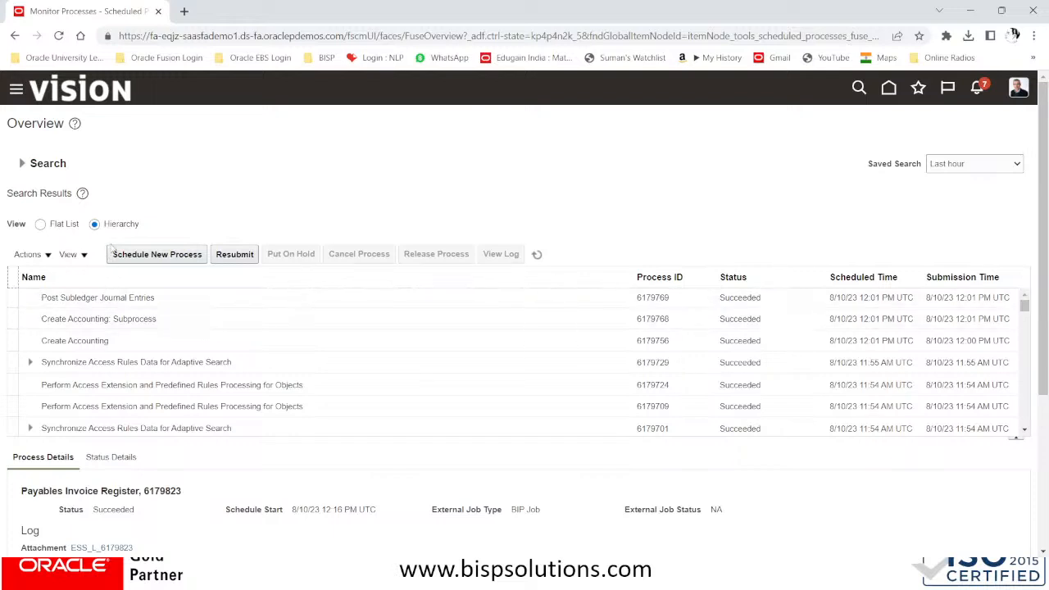
left_click(141, 259)
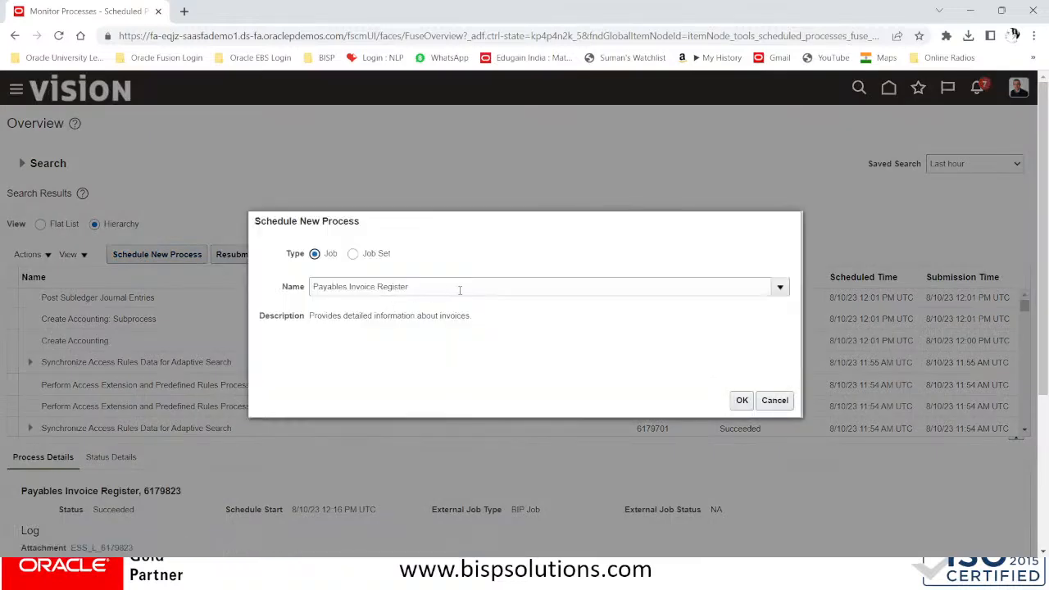
left_click(741, 400)
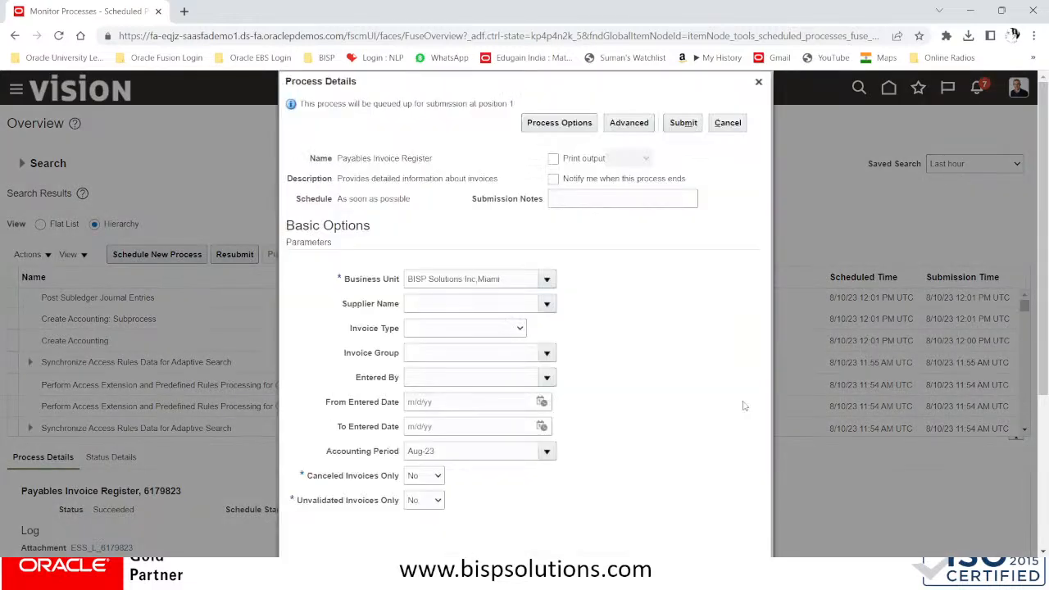
Change the Accounting Period parameter from Aug-23 to JUL-23
left_click(461, 451)
left_click_drag(461, 451, 379, 445)
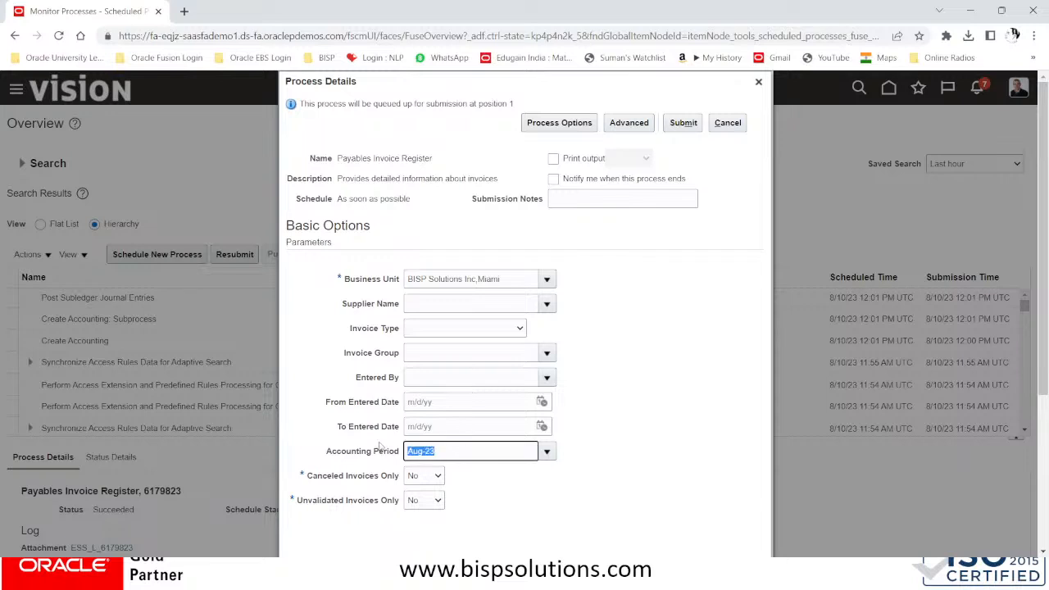
type("JUL")
Search suppliers for DELL INC and set Supplier Name to Dell Inc
left_click(459, 308)
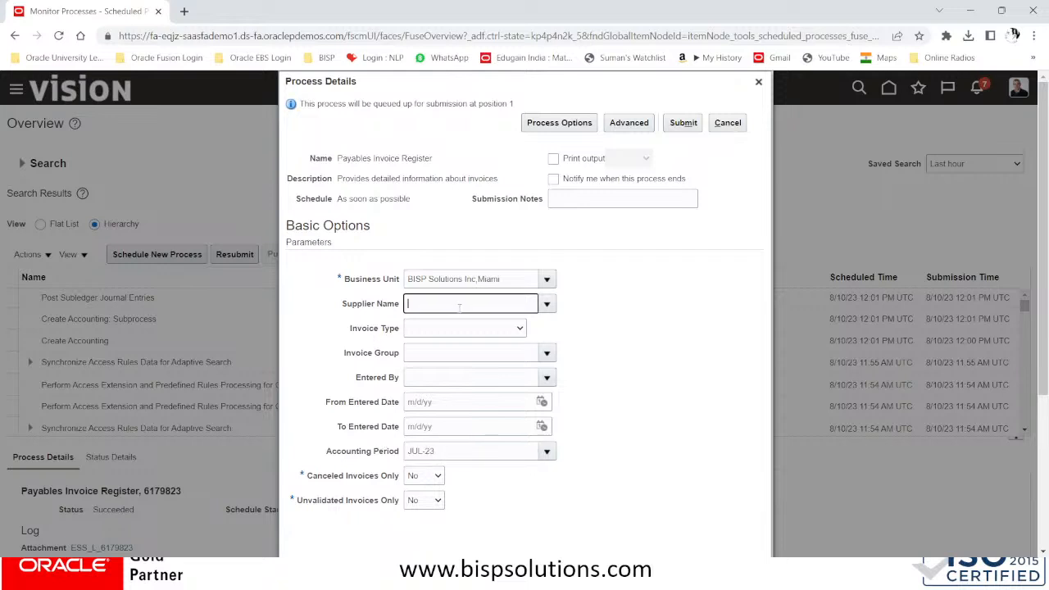
left_click(546, 304)
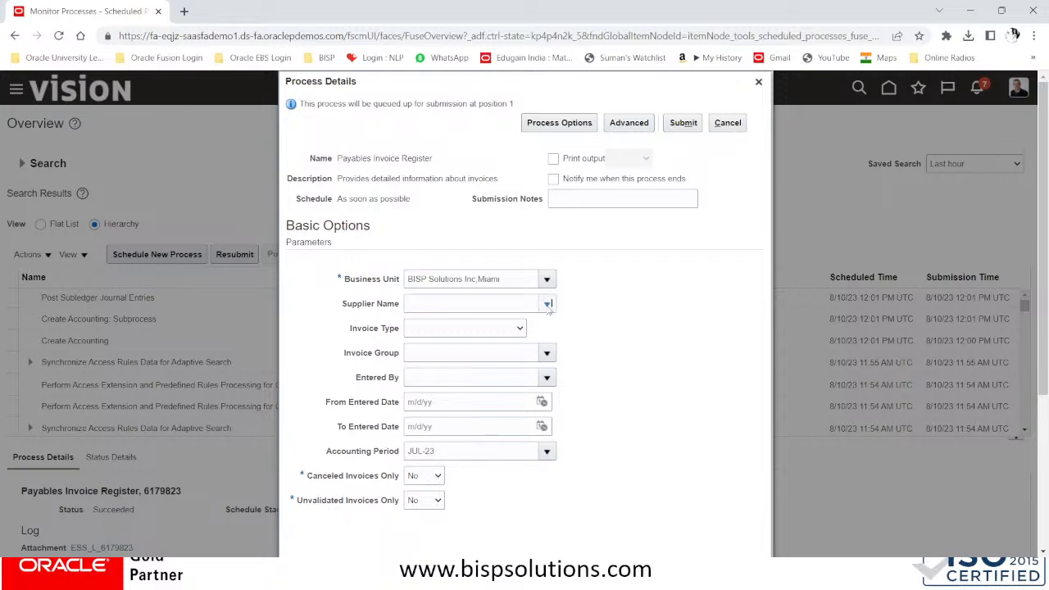
left_click(545, 303)
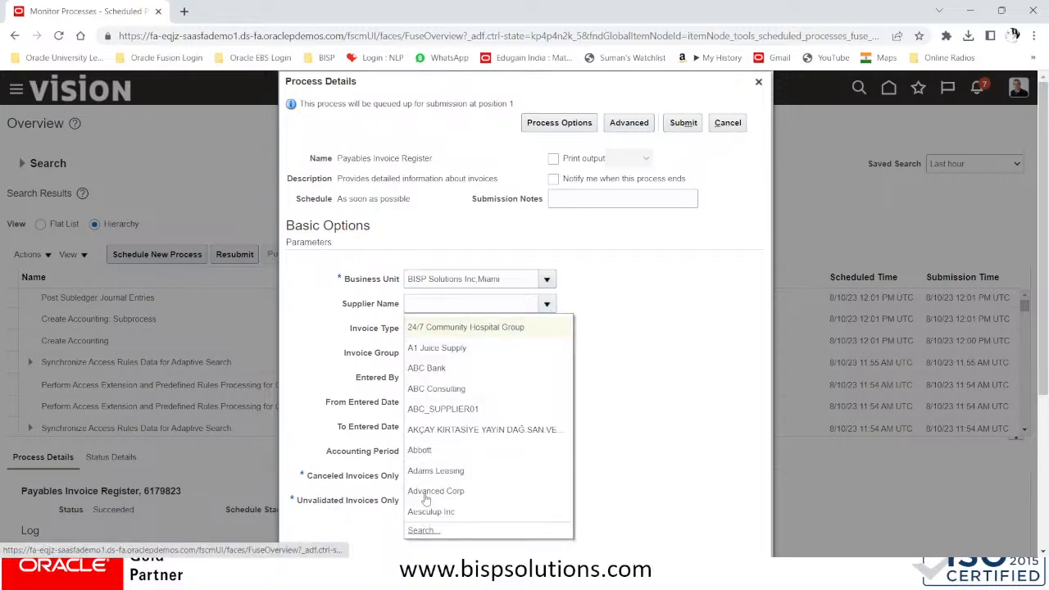
left_click(420, 530)
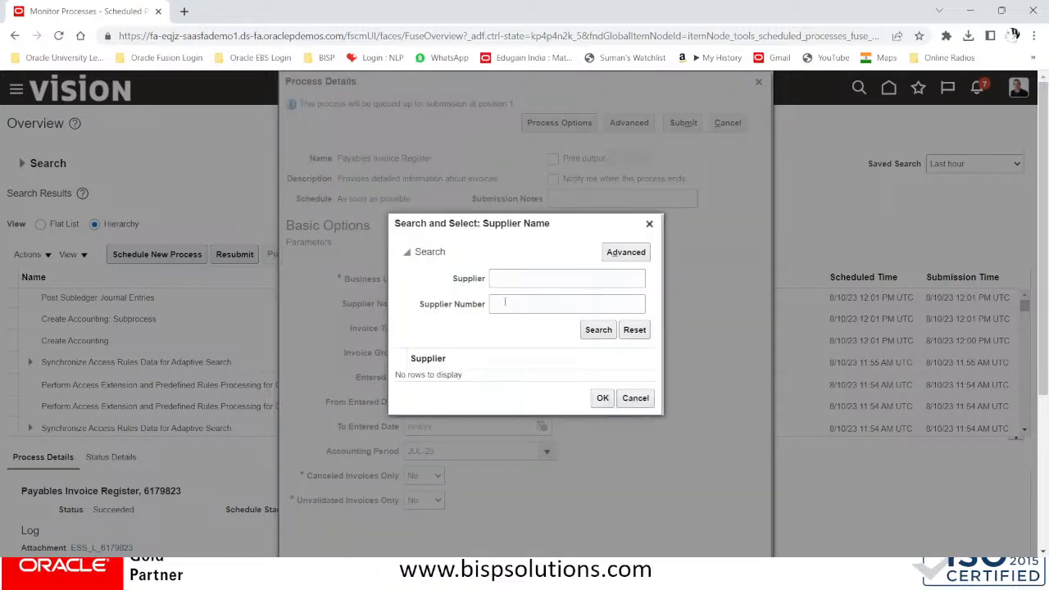
left_click(502, 302)
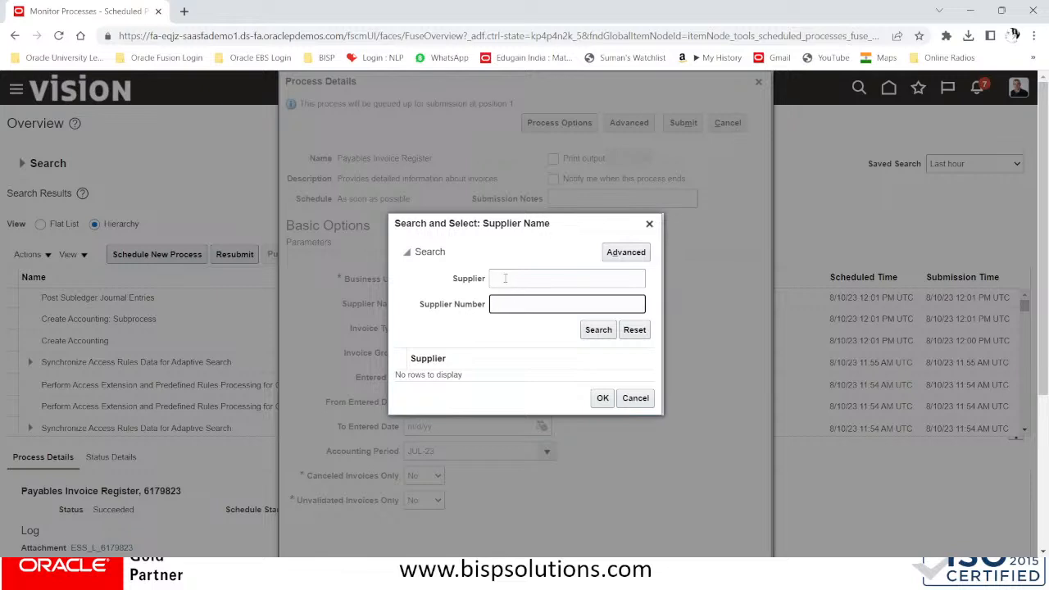
left_click(505, 278)
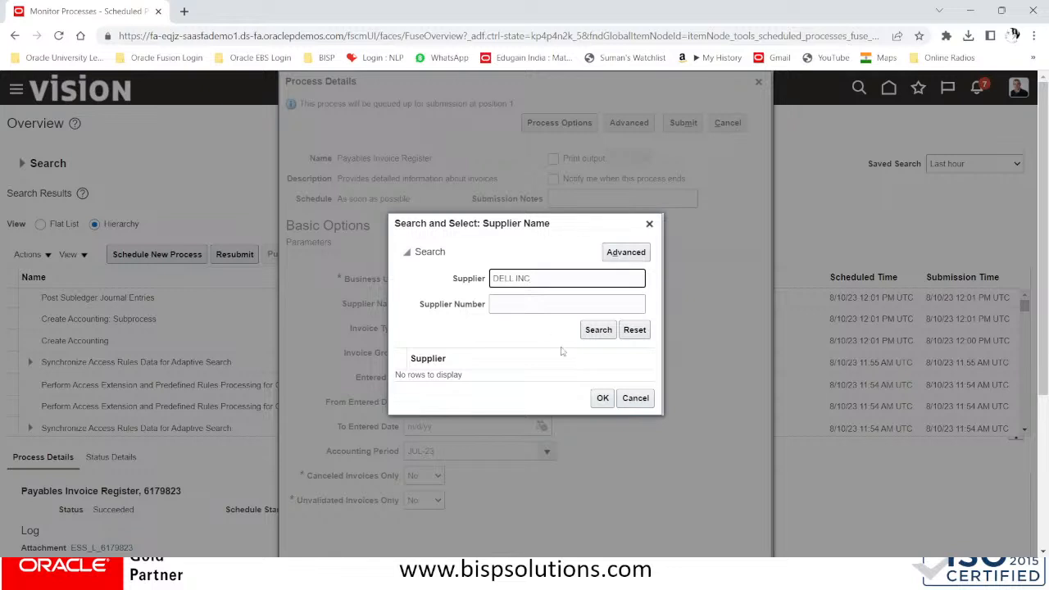
left_click(596, 330)
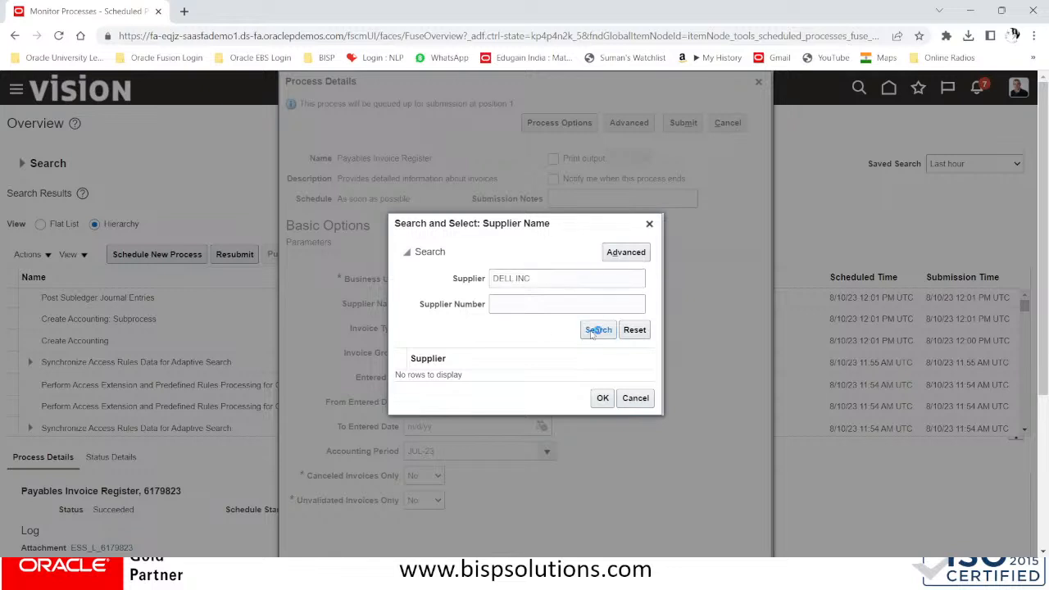
left_click(489, 382)
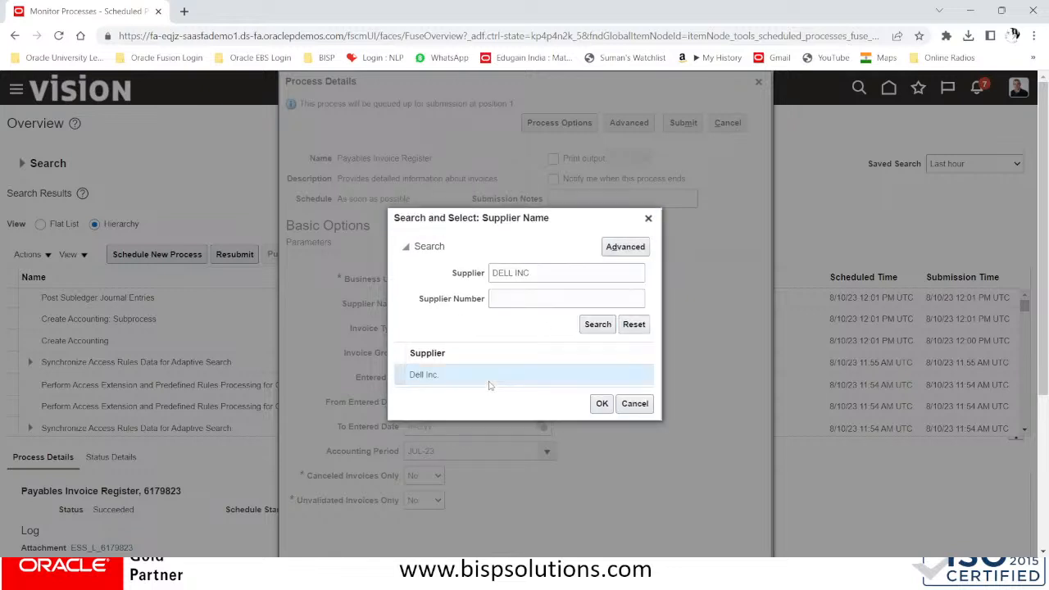
left_click(602, 404)
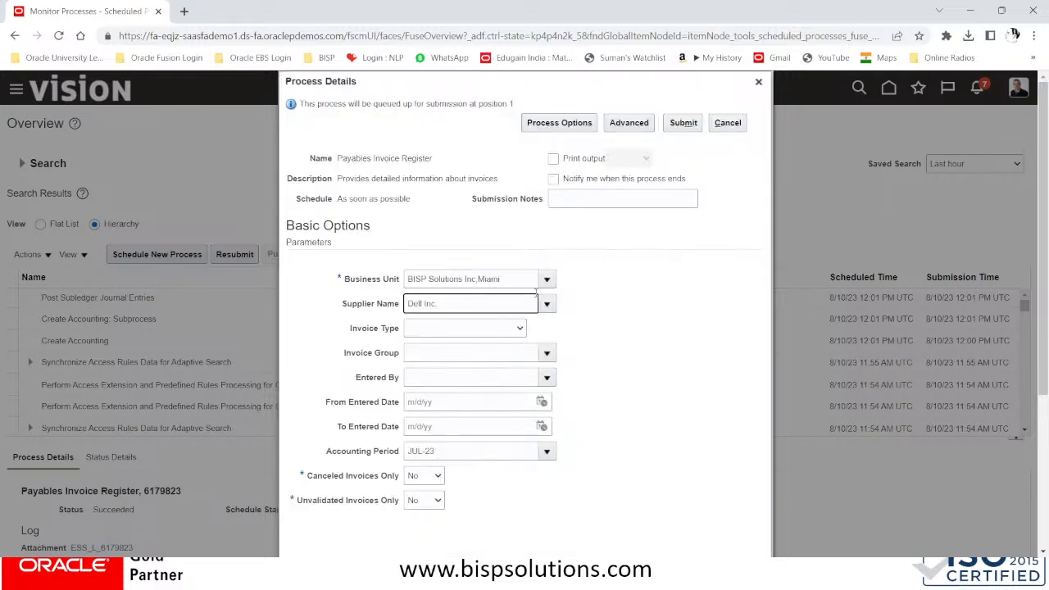
Submit the Payables Invoice Register run and refresh the list until it succeeds
left_click(678, 124)
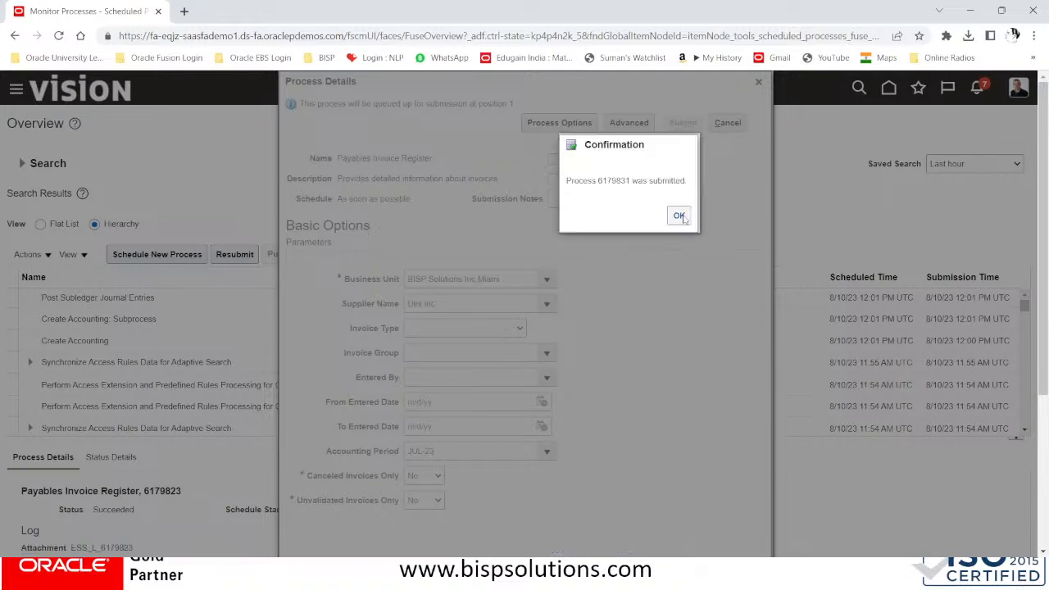
left_click(679, 216)
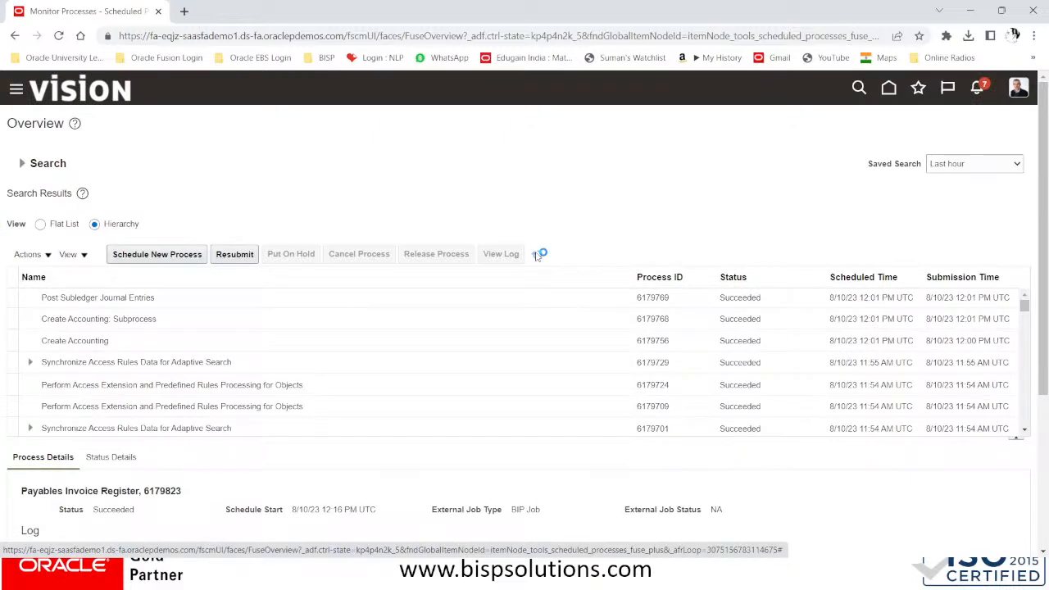
left_click(536, 255)
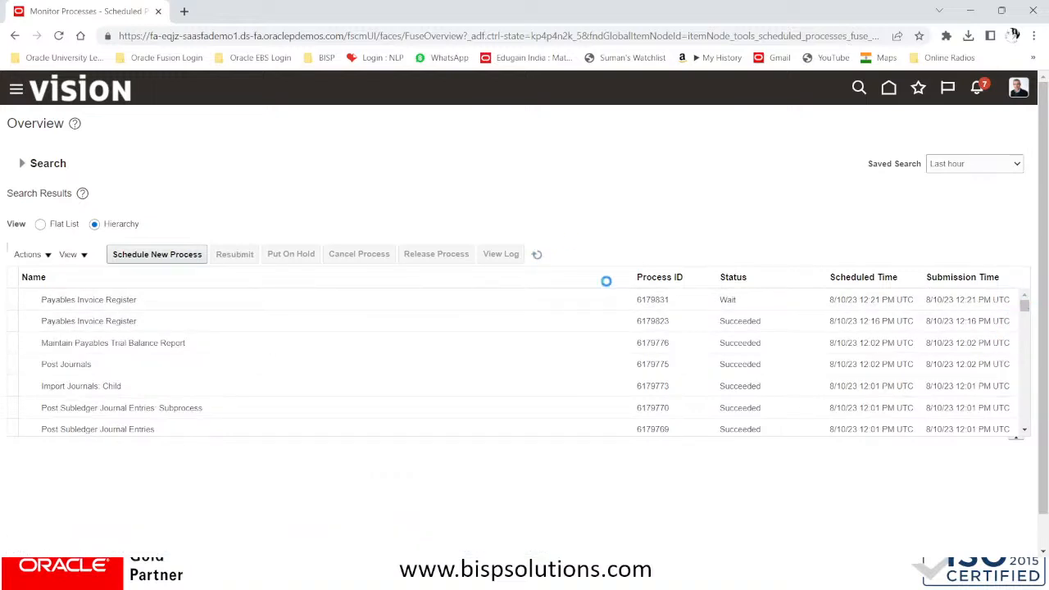
key("ctrl+a")
left_click(604, 180)
left_click(540, 255)
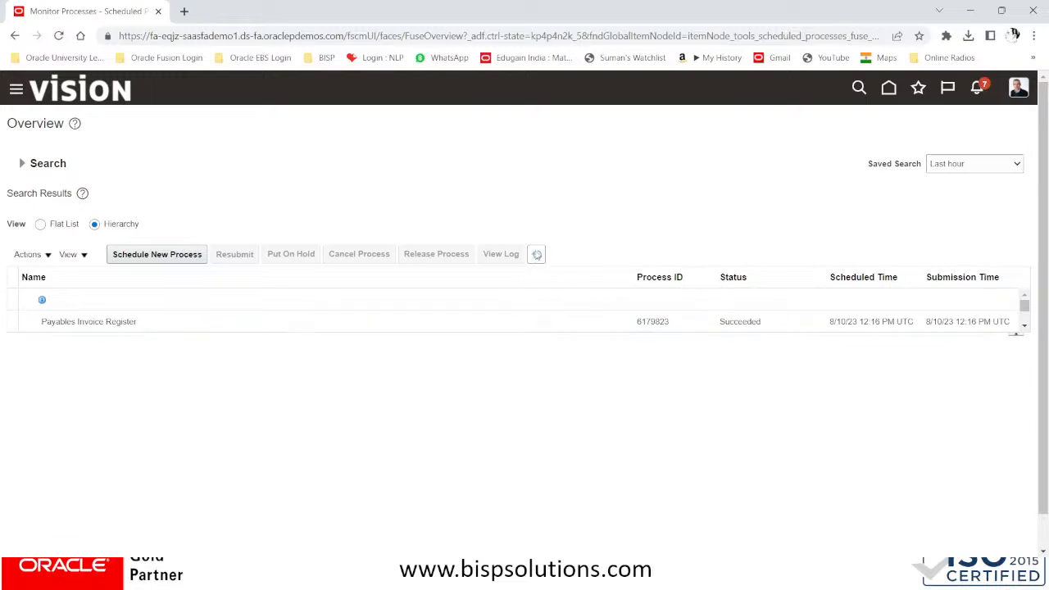
left_click(536, 254)
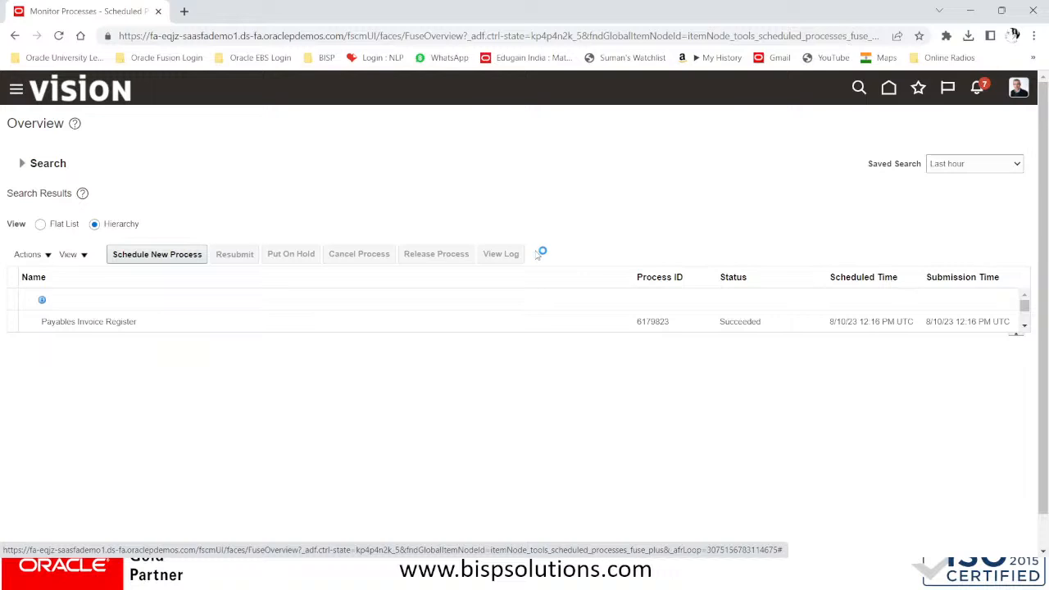
Show the processes as a flat list and select run 6179831's details
left_click_drag(574, 336, 571, 390)
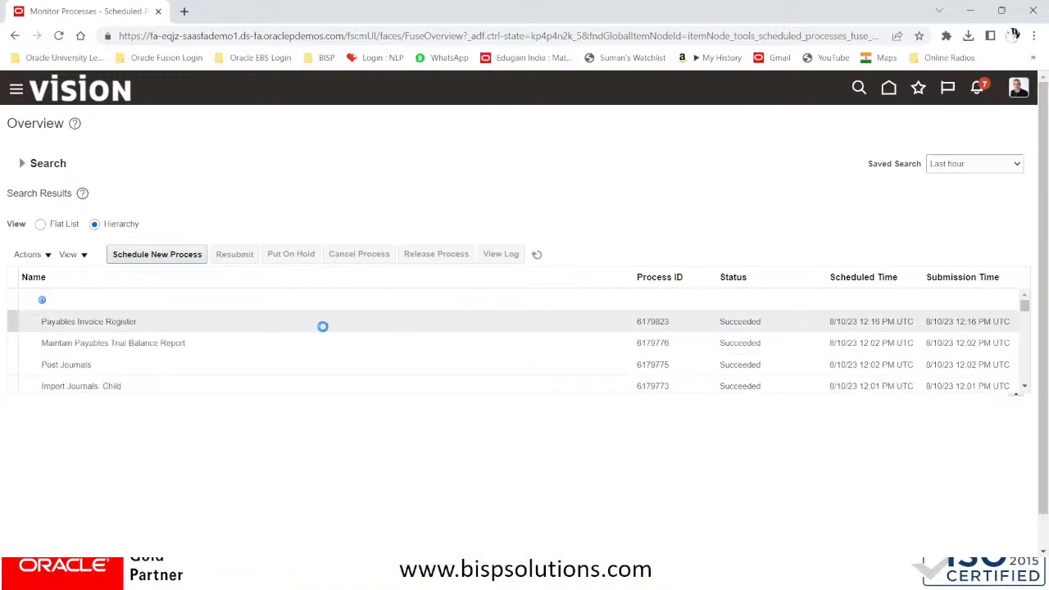
left_click(43, 223)
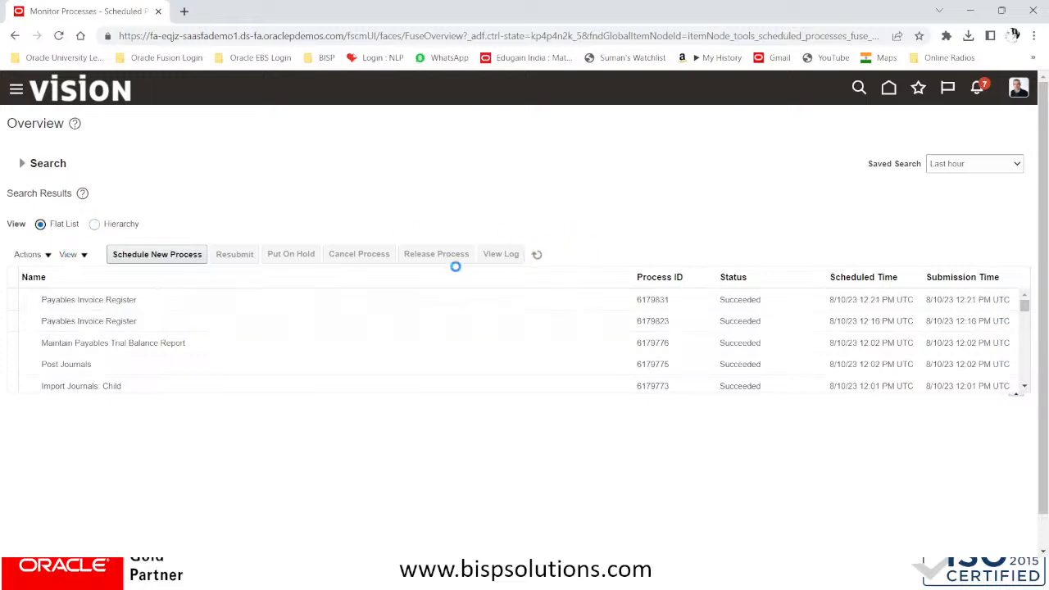
left_click(81, 298)
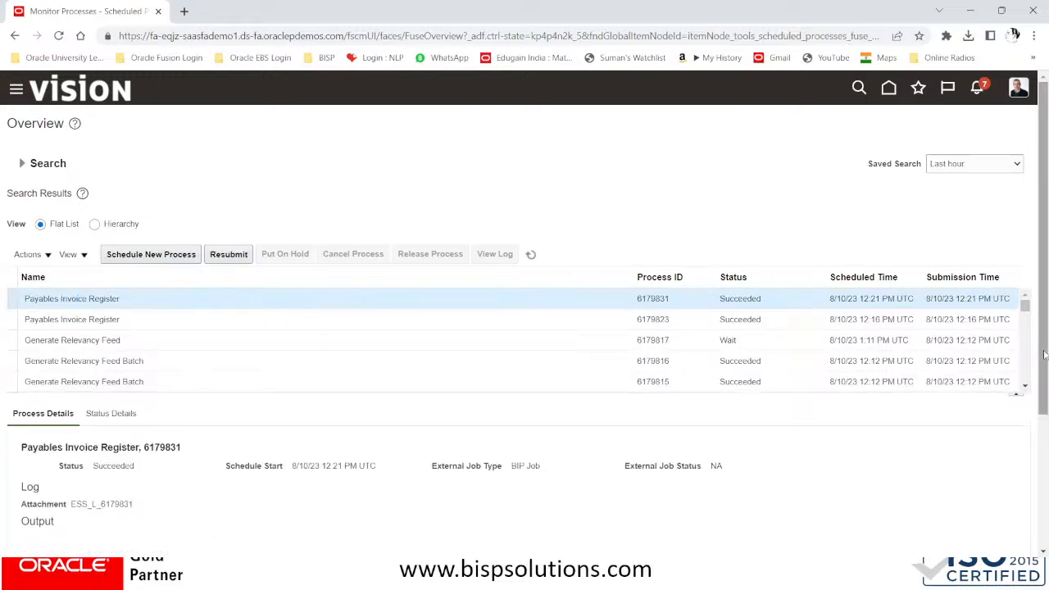
Republish run 6179831's output and export the report as HTML
left_click_drag(1045, 354, 1045, 430)
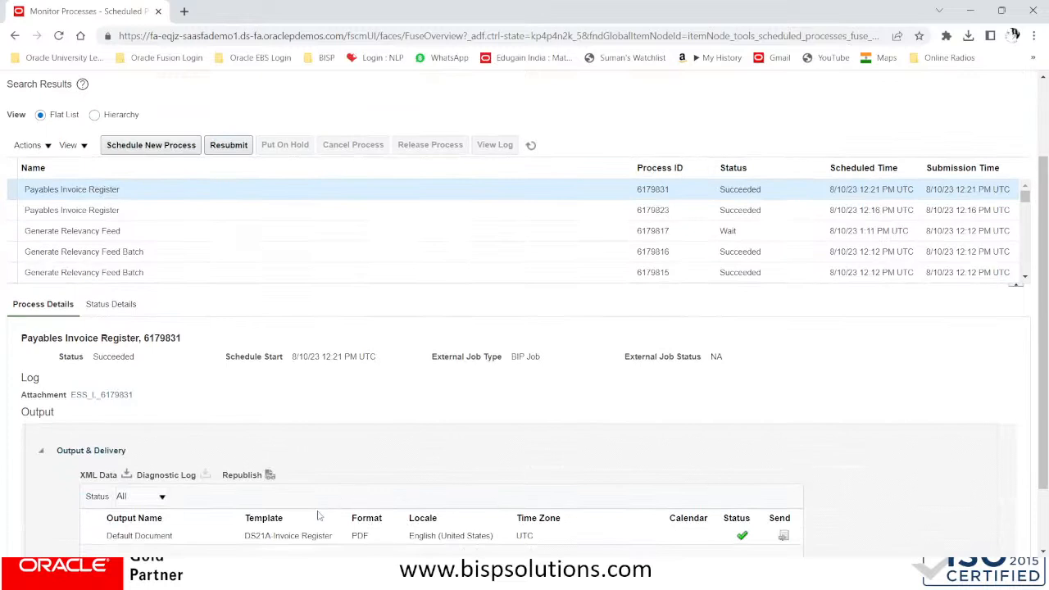
left_click(272, 475)
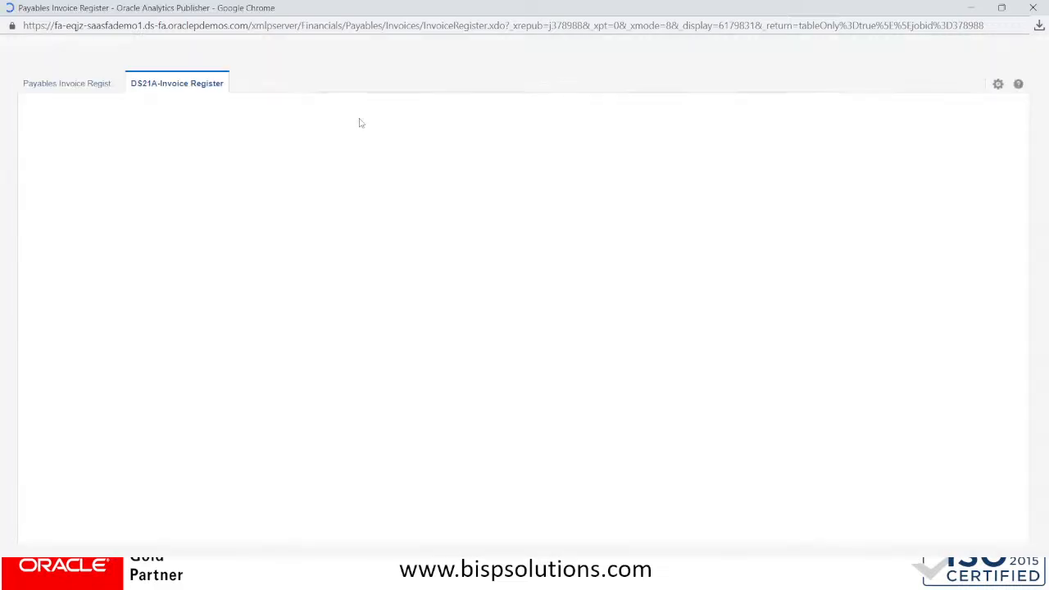
left_click(998, 85)
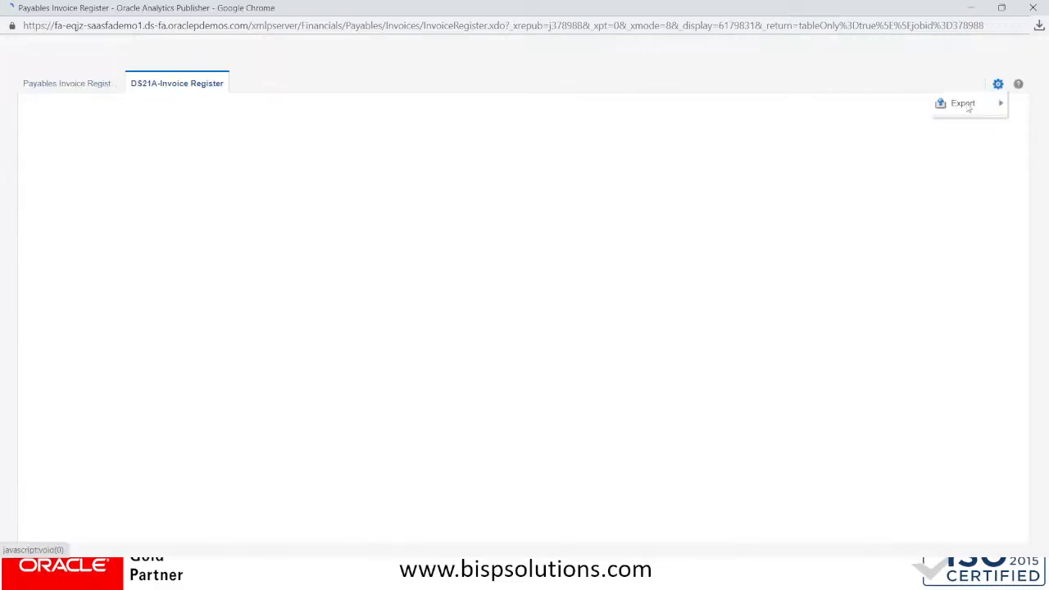
mouse_move(966, 105)
left_click(840, 105)
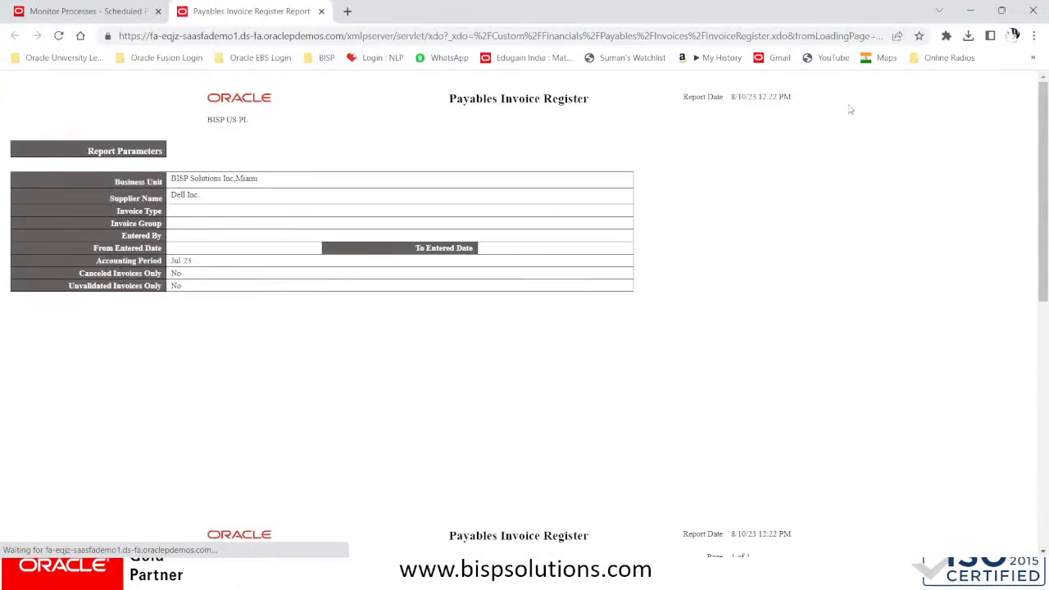
Scroll through the report showing Dell Inc.'s Jul-23 invoice for 550.00 USD
scroll(752, 253, "down", 3)
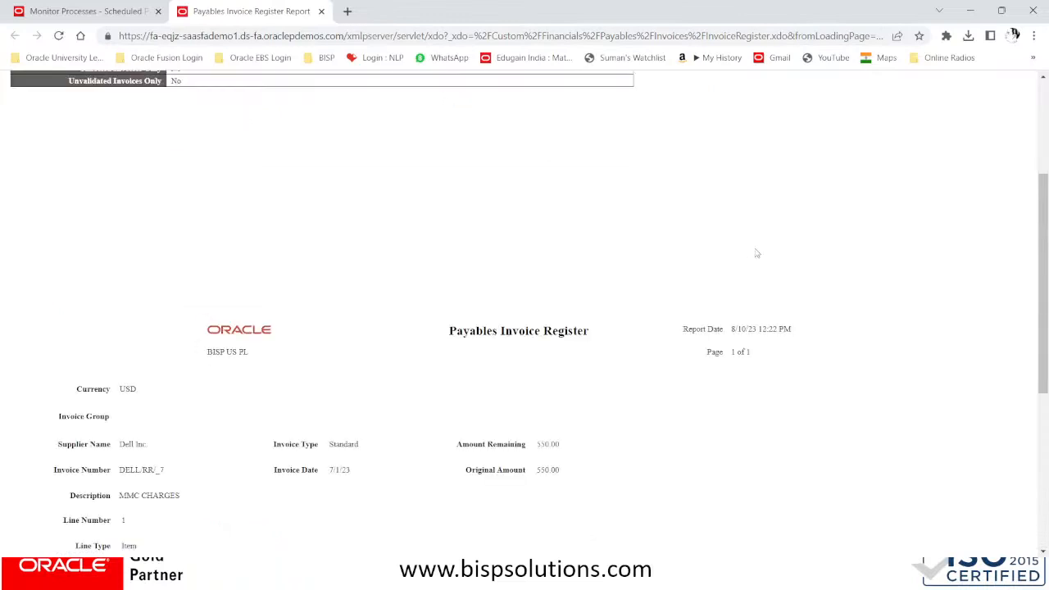
scroll(757, 253, "down", 3)
scroll(757, 253, "down", 2)
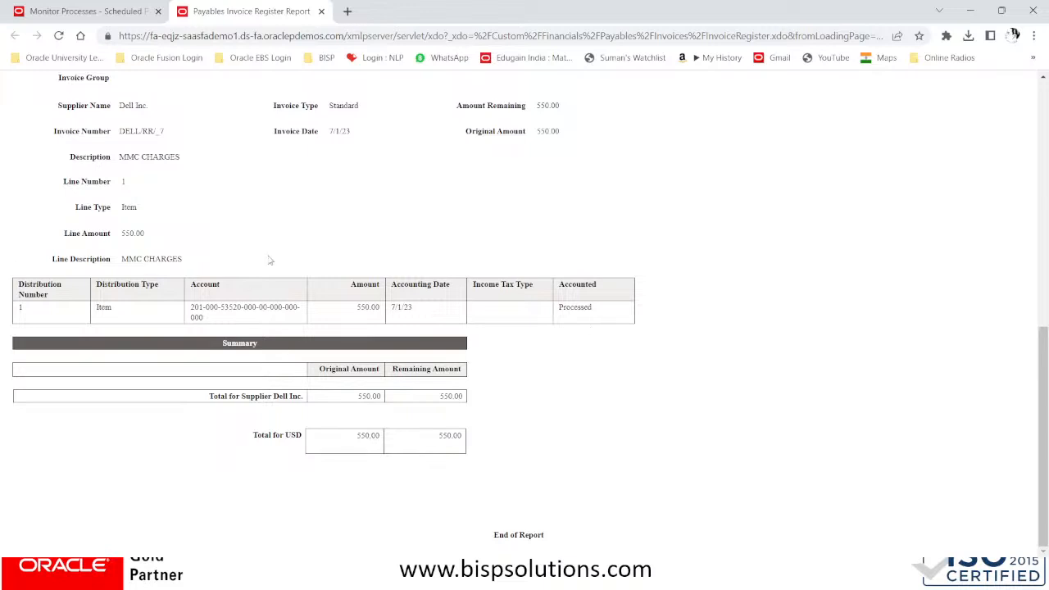
scroll(270, 260, "up", 1)
scroll(269, 261, "up", 1)
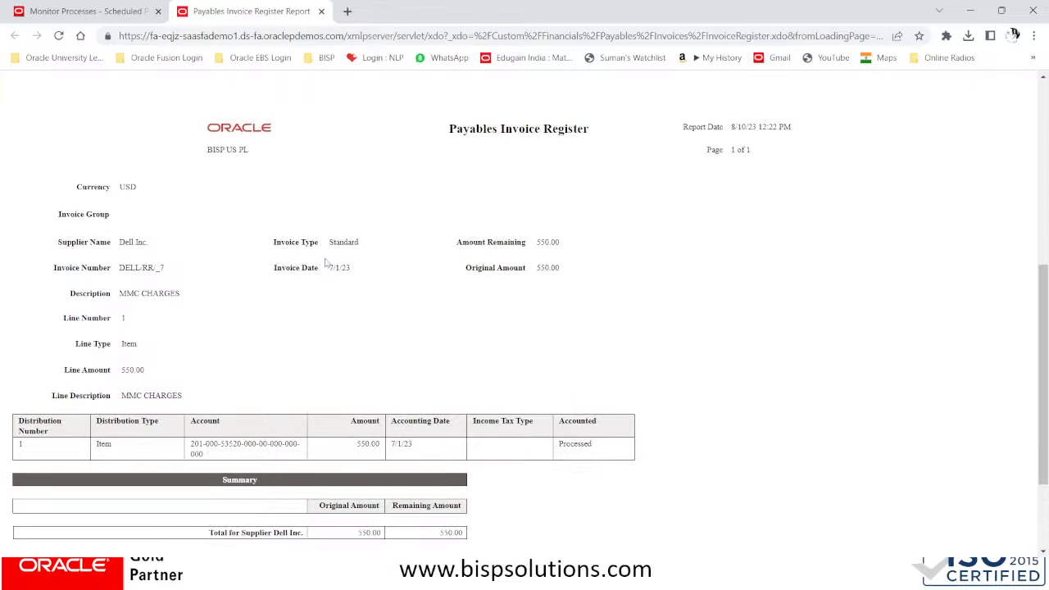
scroll(325, 262, "down", 2)
scroll(327, 264, "up", 8)
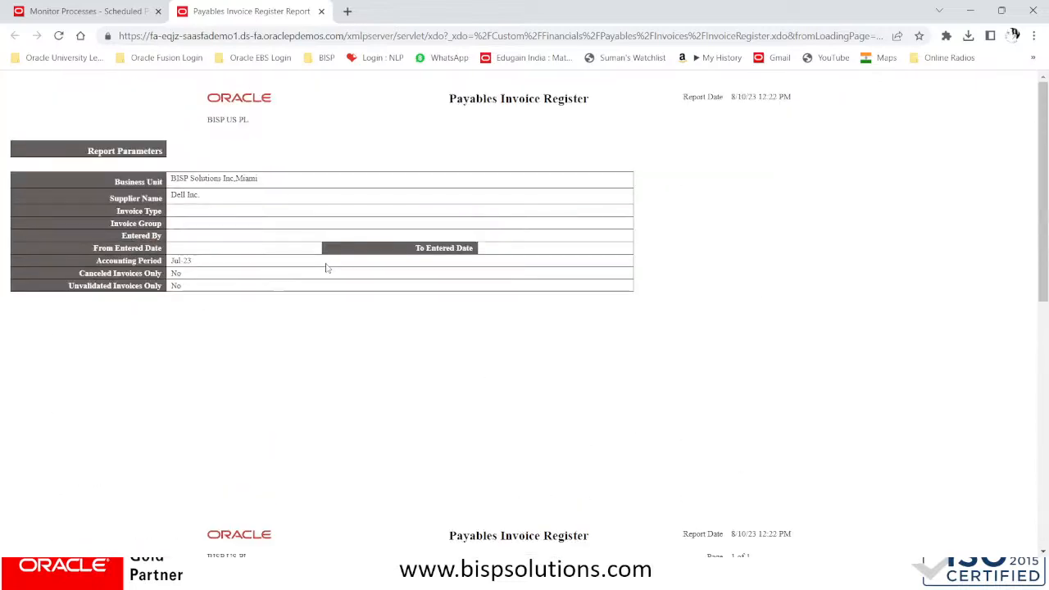
Close the report and pick Payables Payment Register as a new process's job
left_click(320, 12)
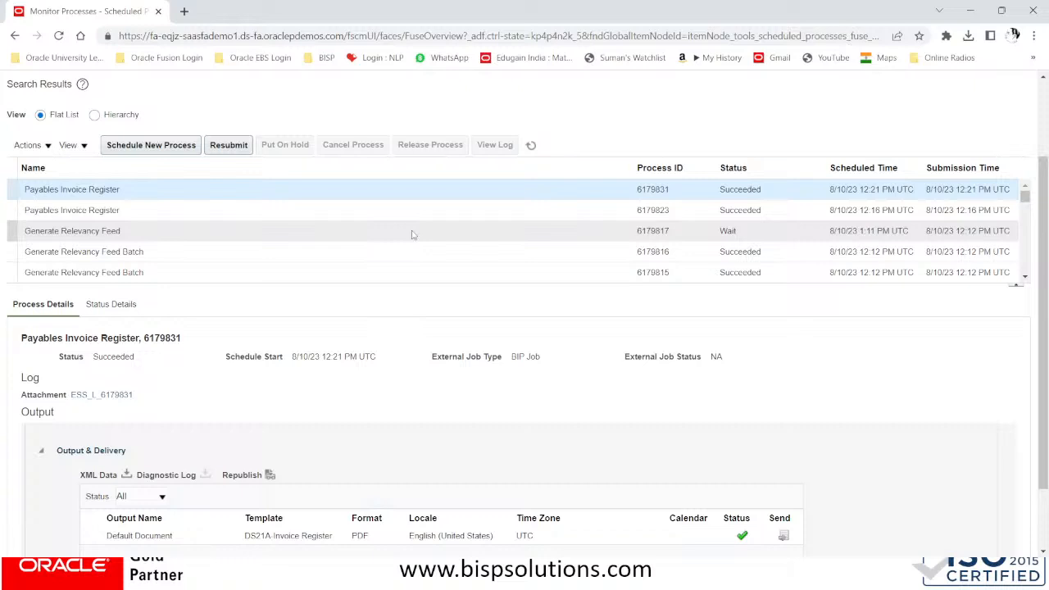
left_click(151, 145)
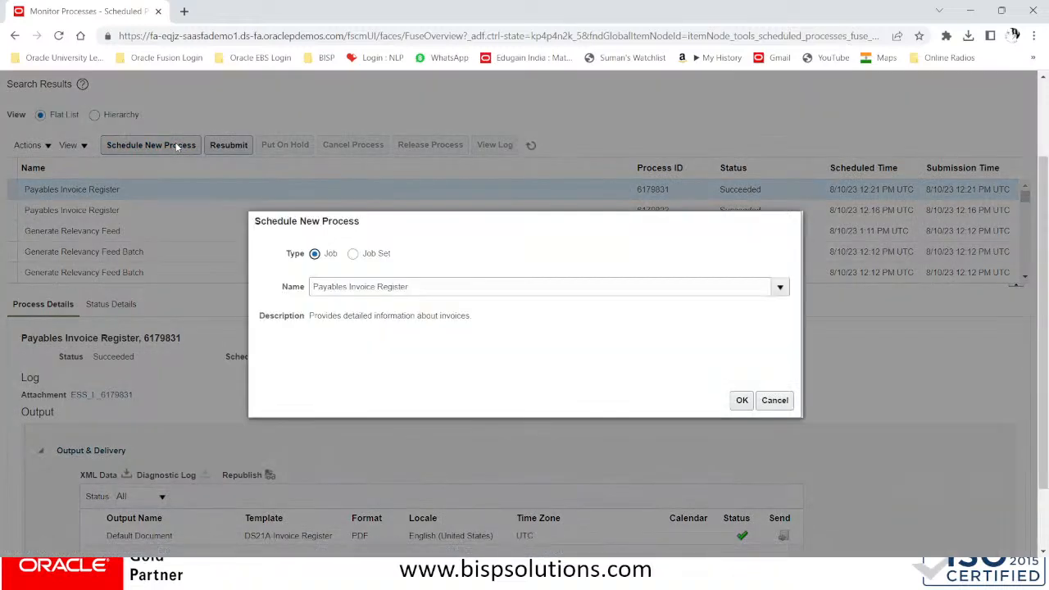
left_click(452, 287)
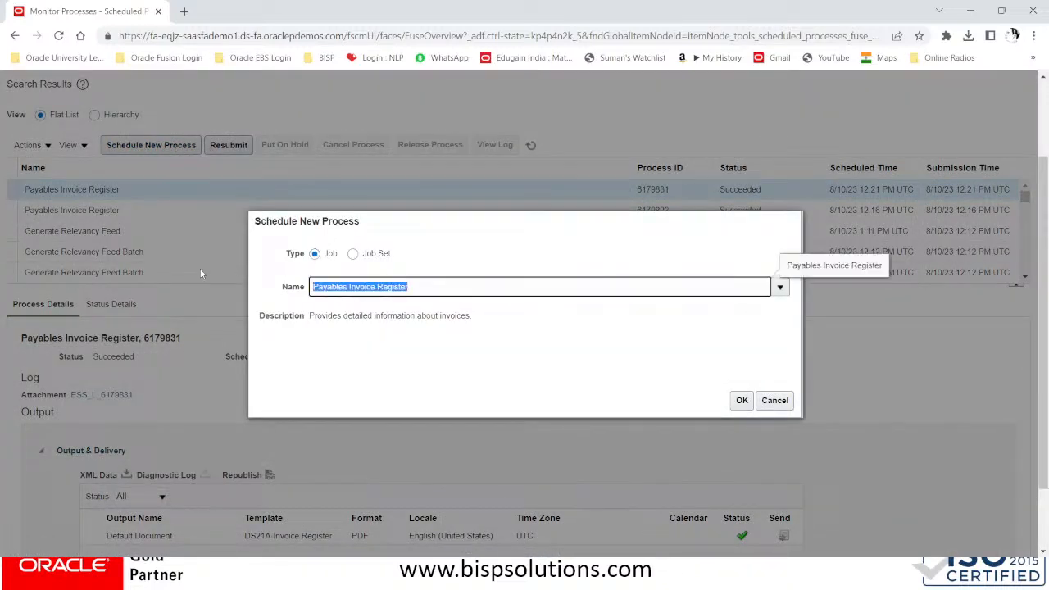
type("PAY")
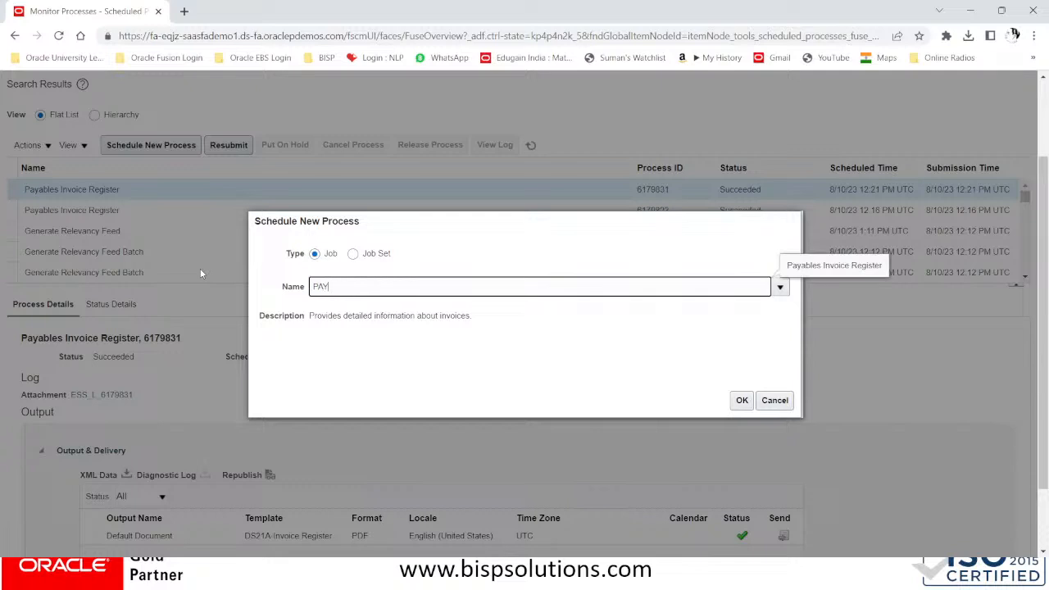
type("MENT REGISTER")
key("Tab")
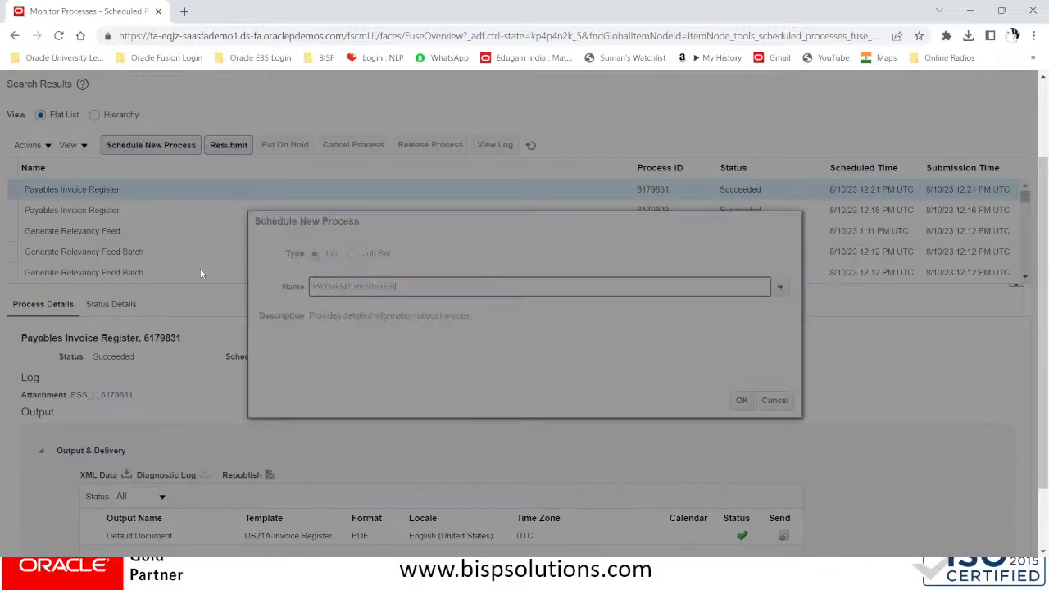
left_click(294, 373)
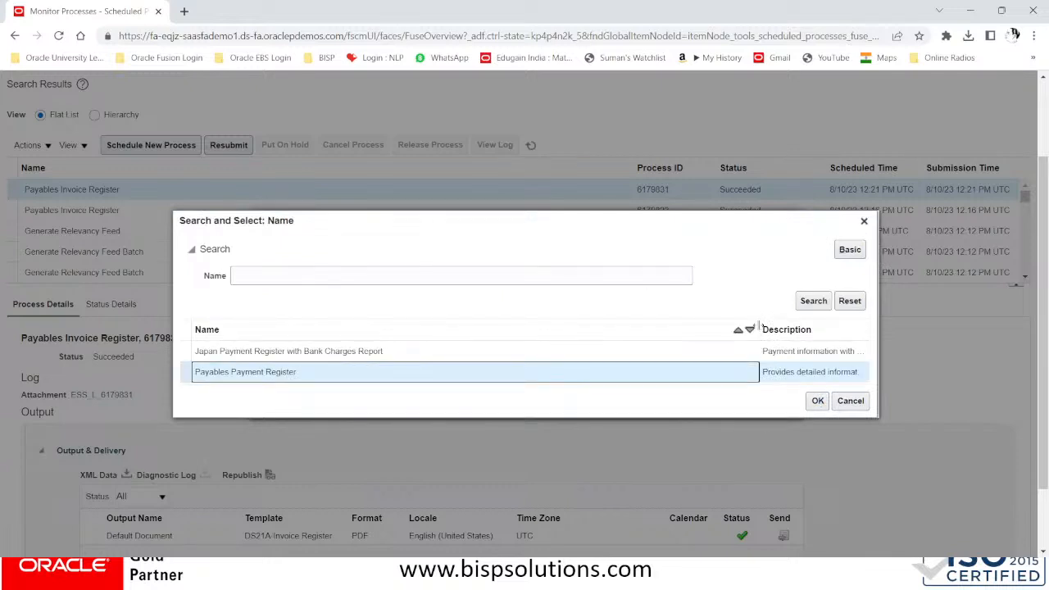
left_click_drag(759, 324, 422, 328)
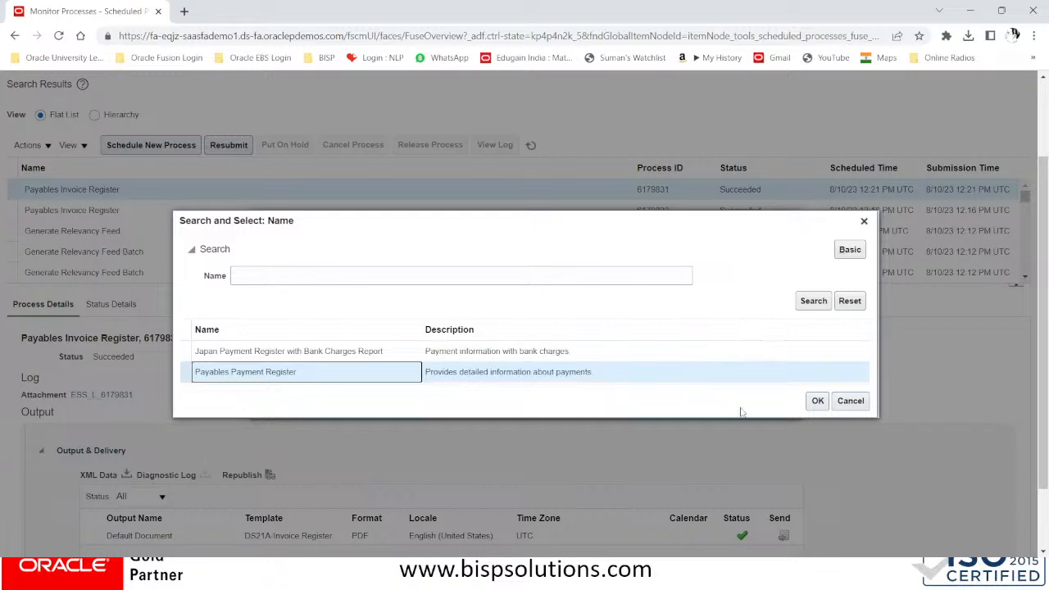
left_click(817, 401)
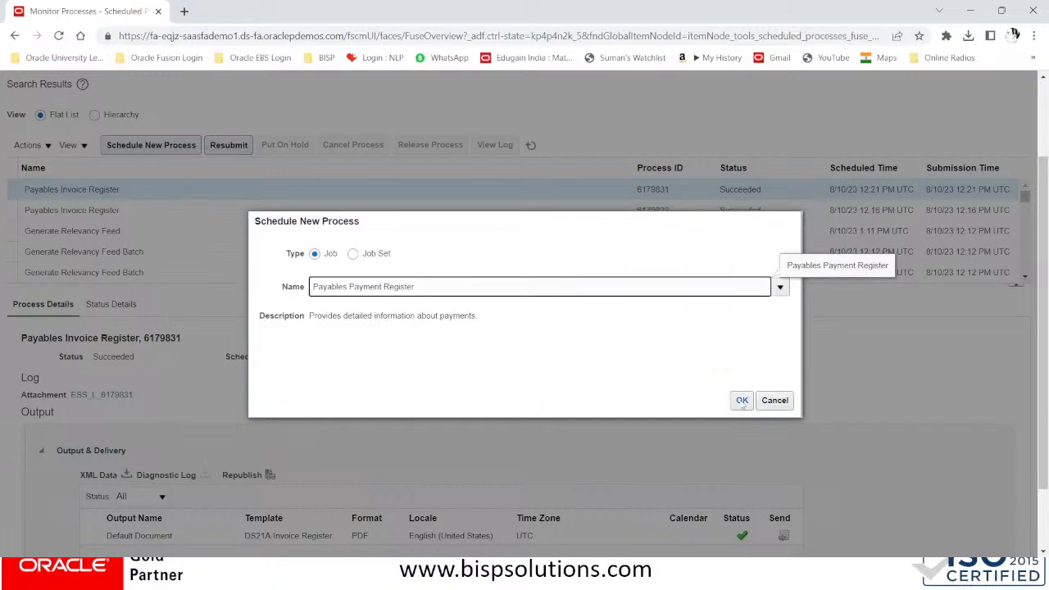
left_click(742, 402)
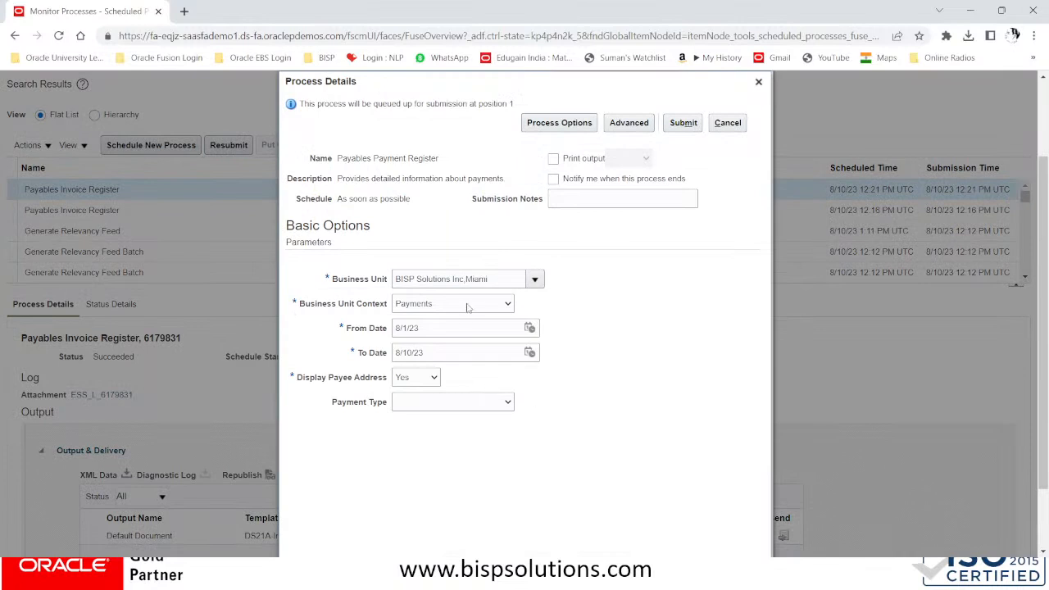
Set the From Date to 1/1/23 and keep the To Date at 8/10/23
left_click(530, 329)
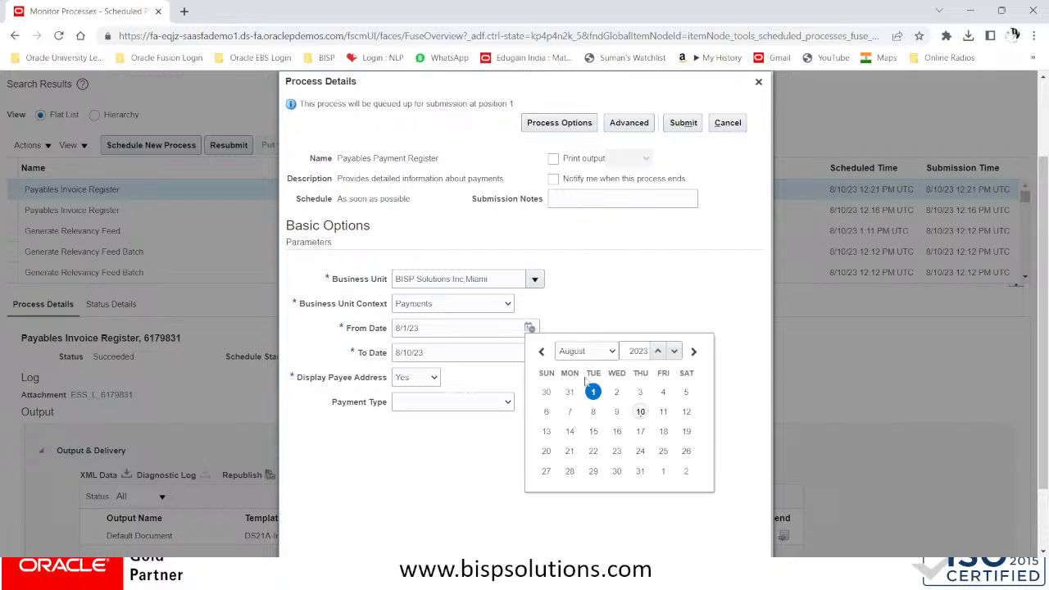
left_click(592, 353)
left_click(588, 367)
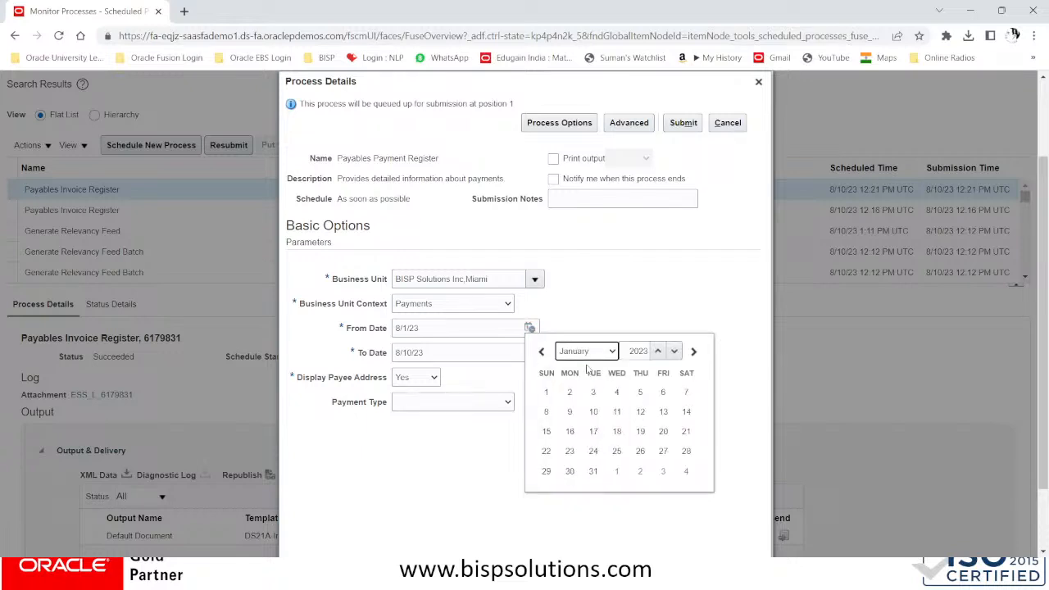
left_click(547, 393)
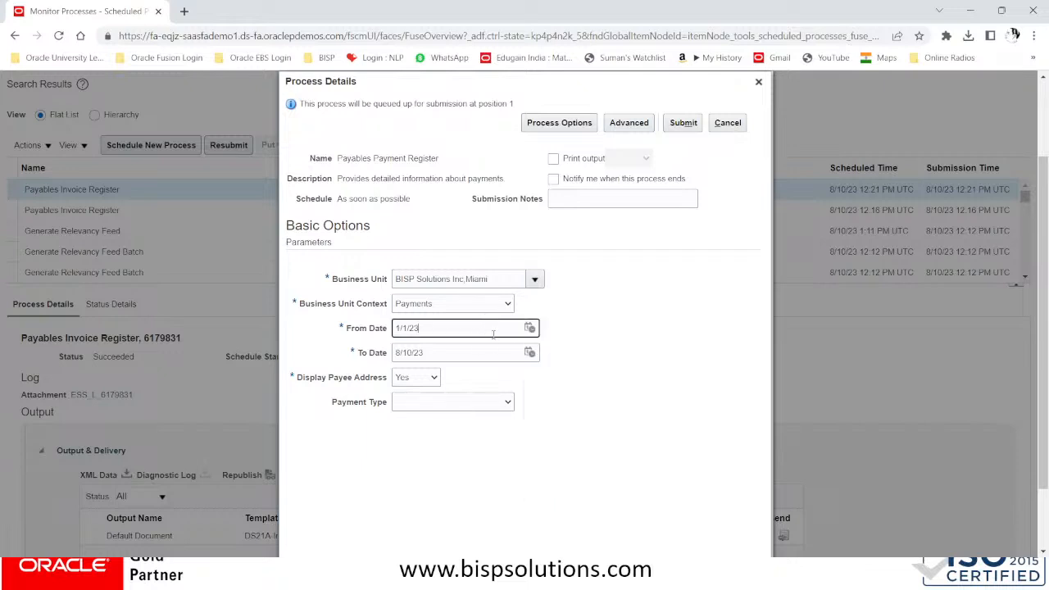
left_click(530, 352)
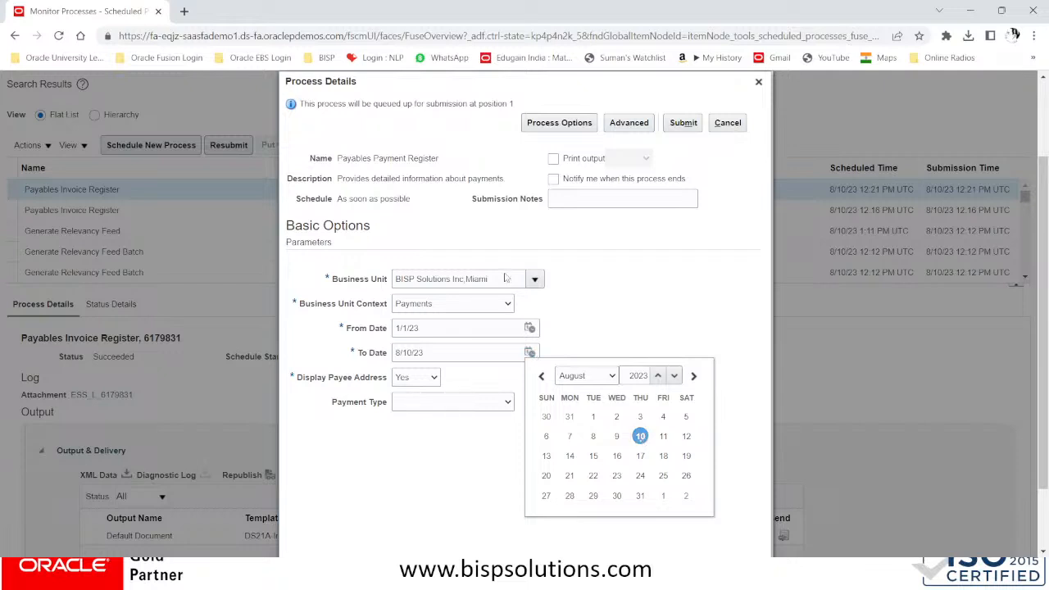
left_click(641, 437)
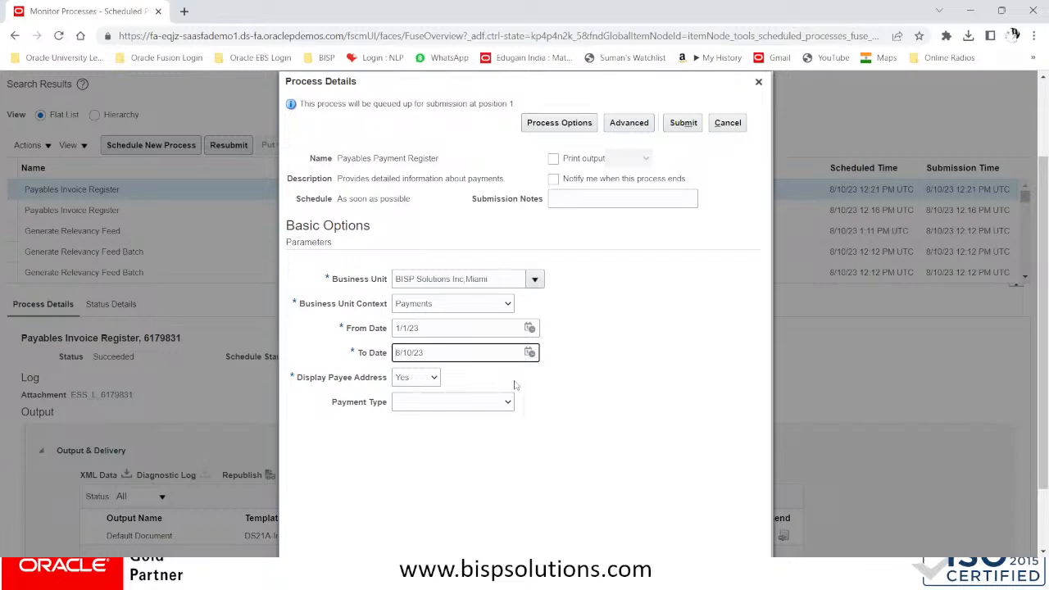
Leave Payment Type blank, keep Display Payee Address Yes, and submit as process 6179834
left_click(487, 402)
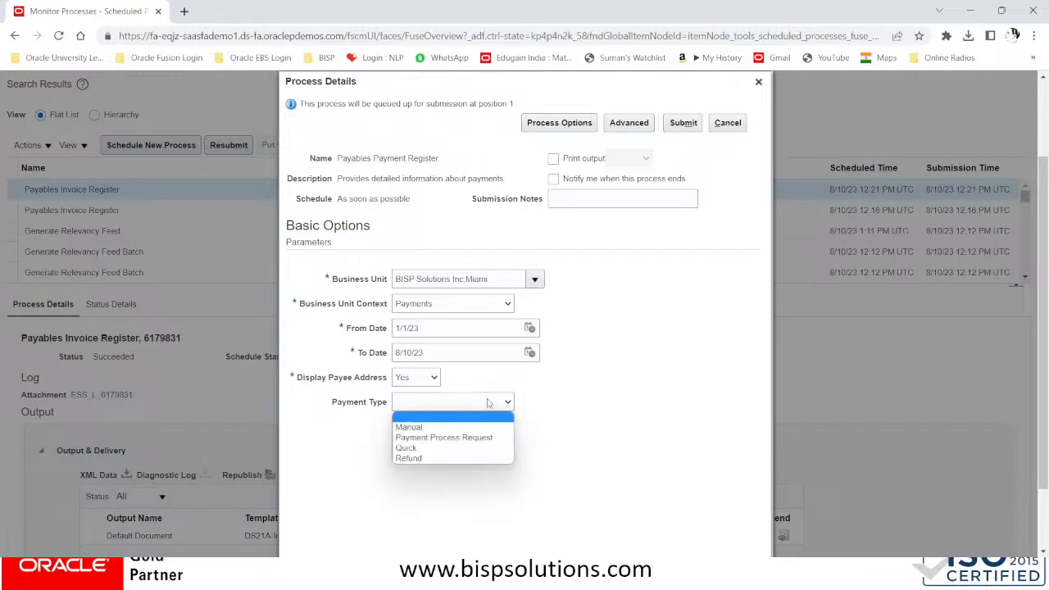
left_click(571, 392)
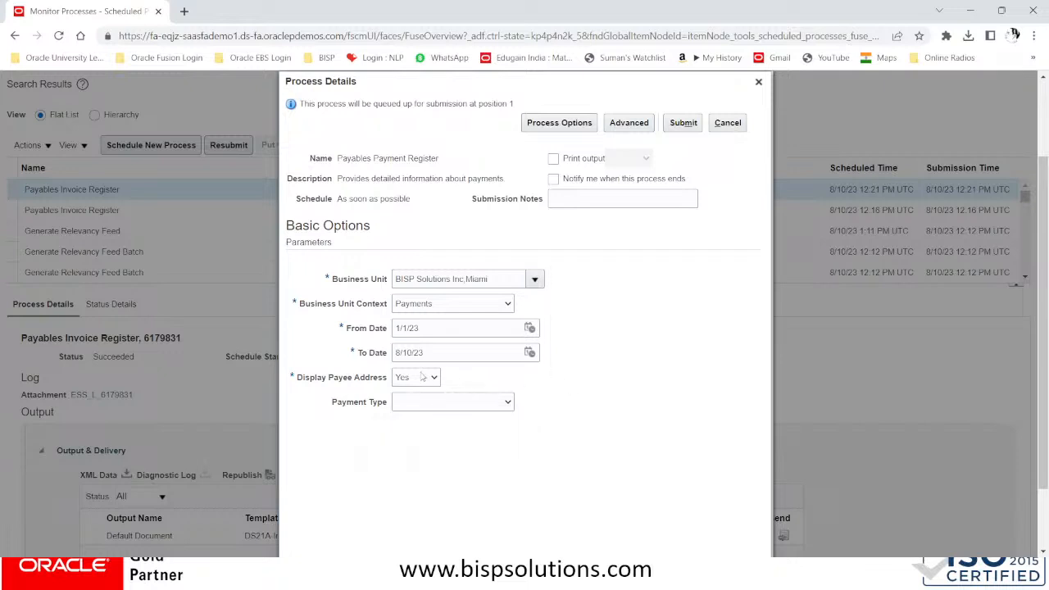
left_click(421, 377)
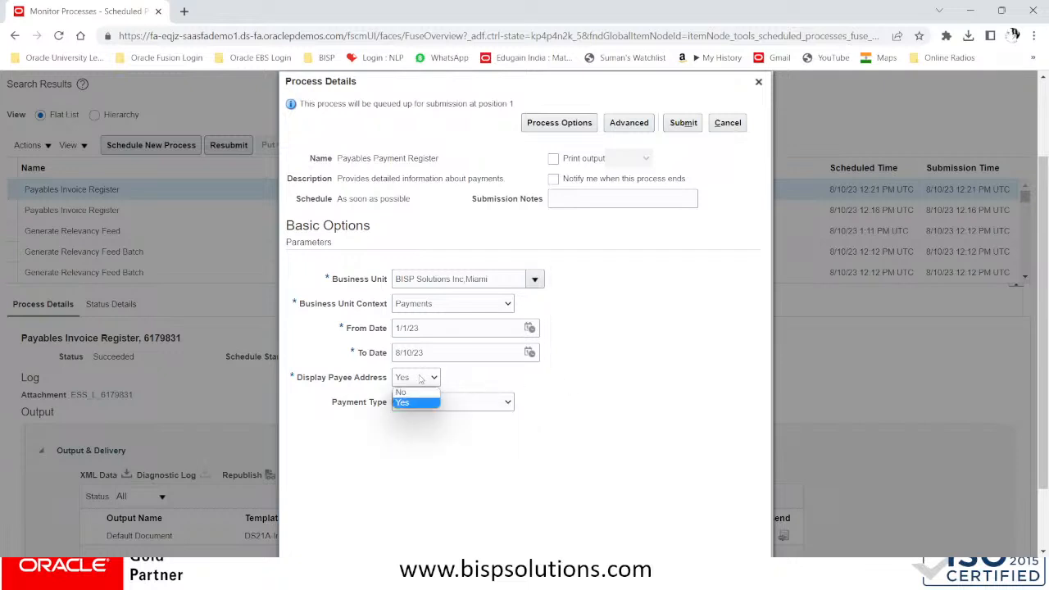
left_click(421, 377)
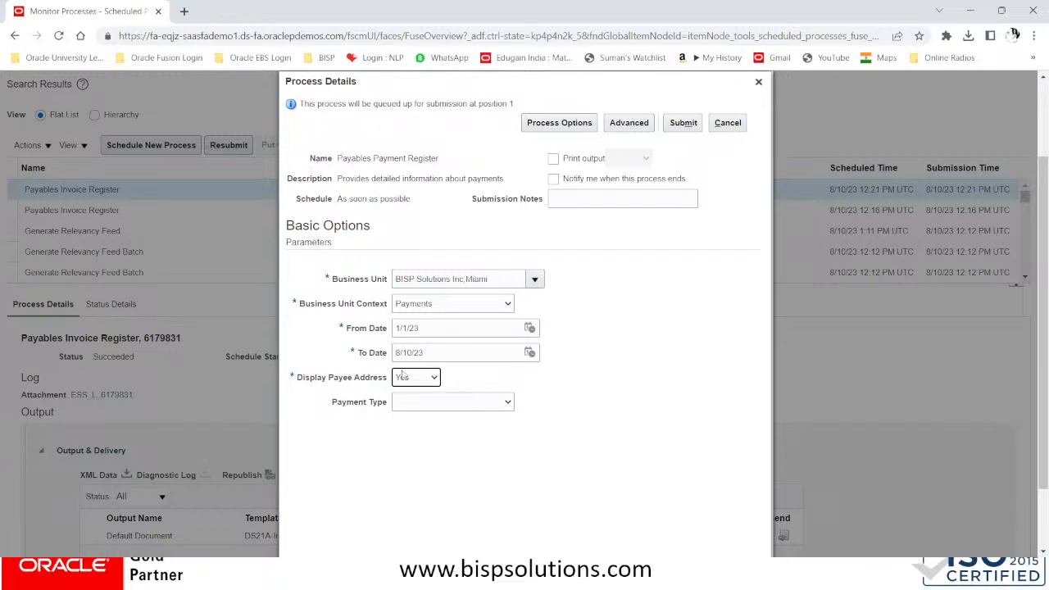
left_click(683, 123)
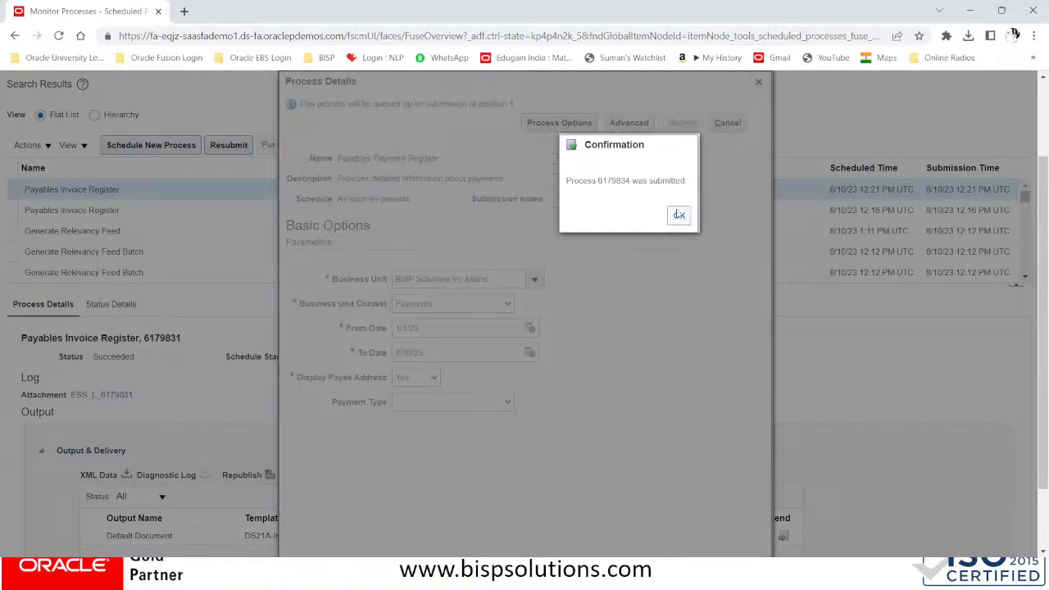
left_click(676, 216)
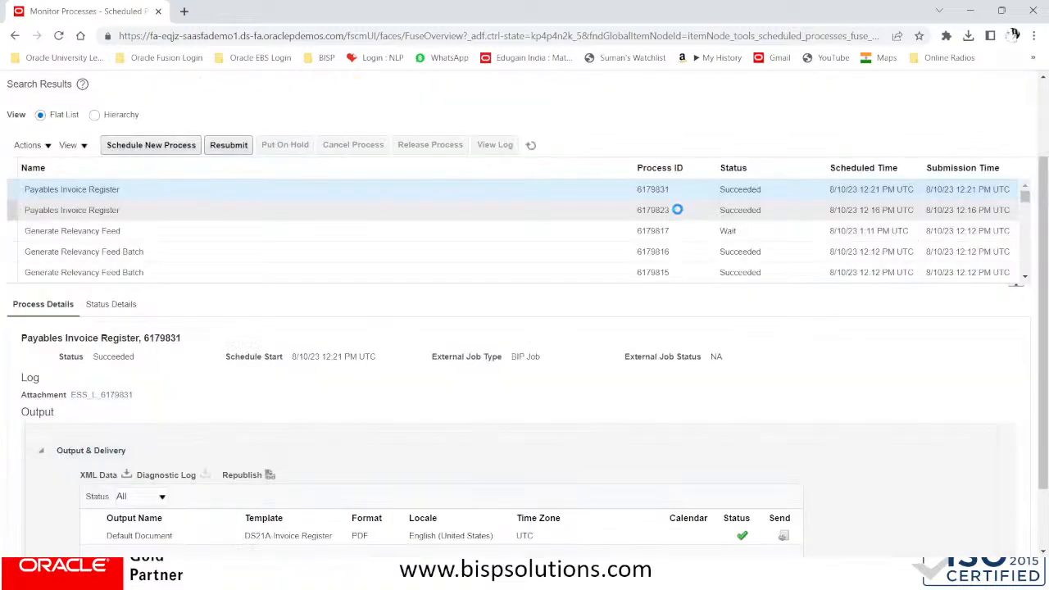
Refresh until process 6179834 shows Succeeded and open its PDF Payables Payment Register output
left_click(529, 145)
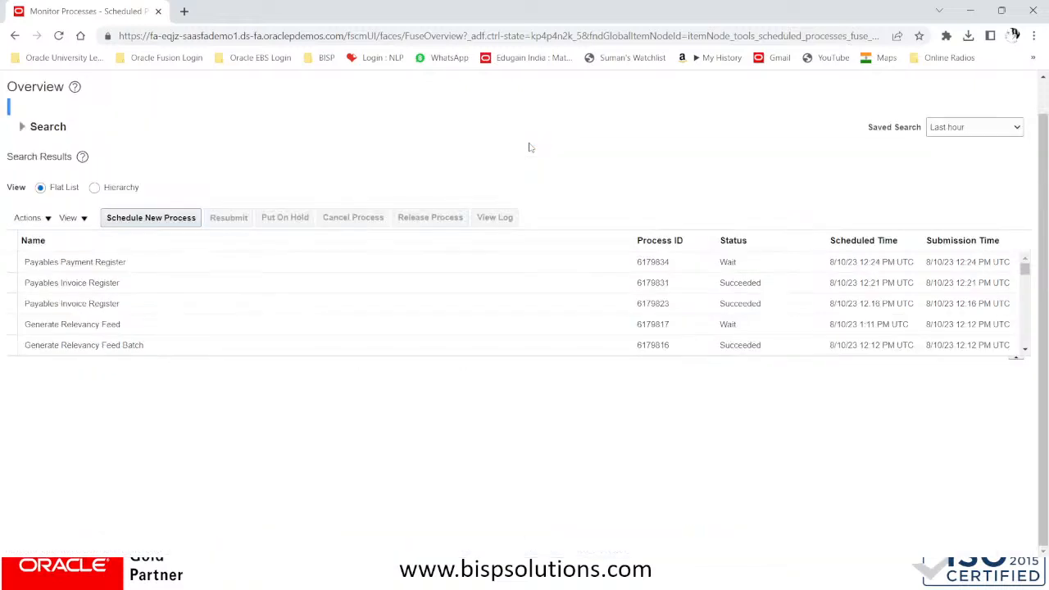
left_click(531, 217)
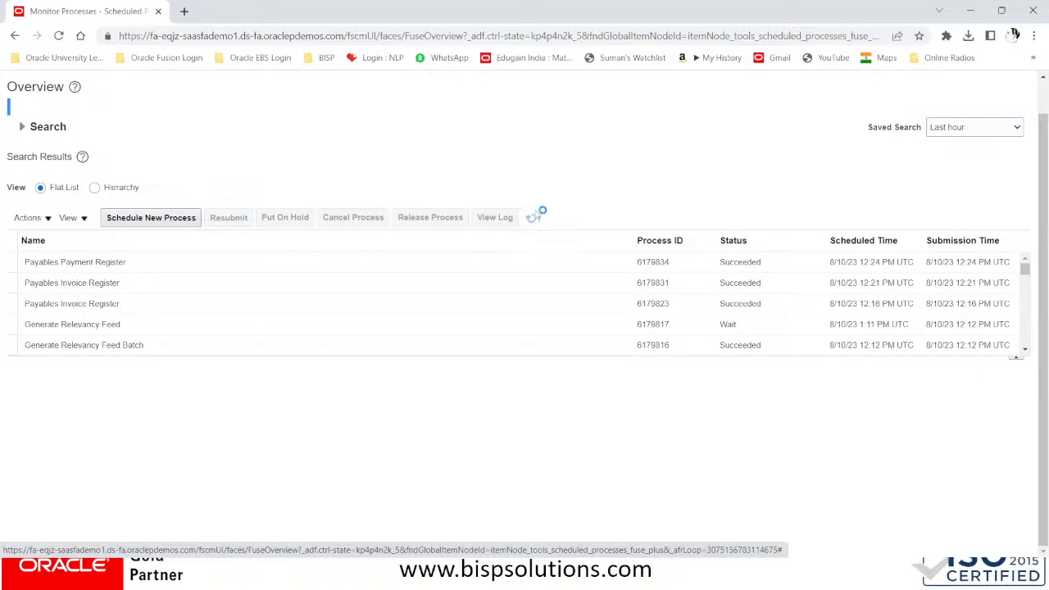
left_click(148, 261)
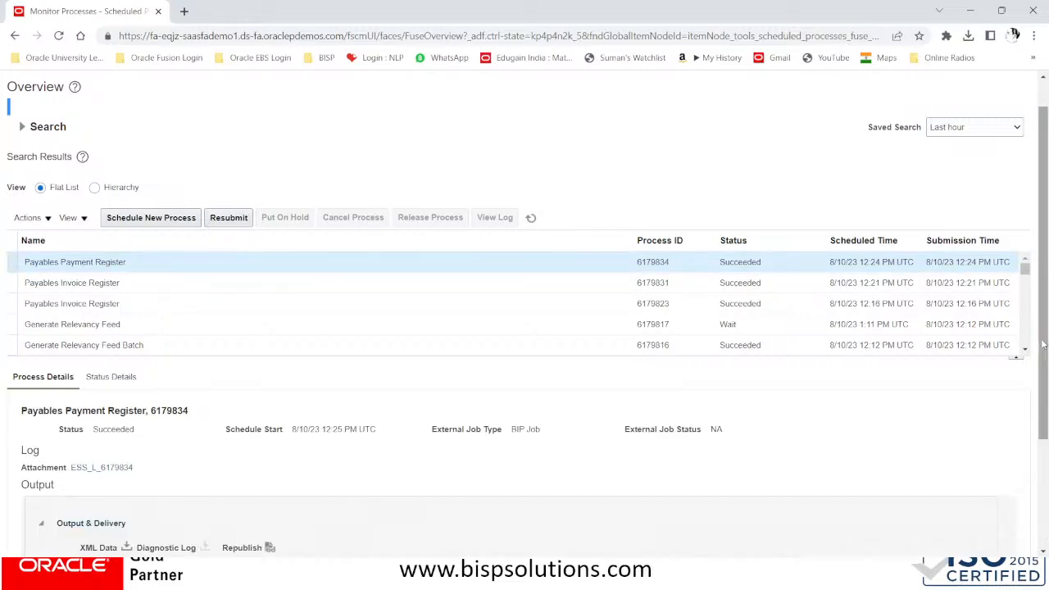
left_click_drag(1042, 344, 1043, 450)
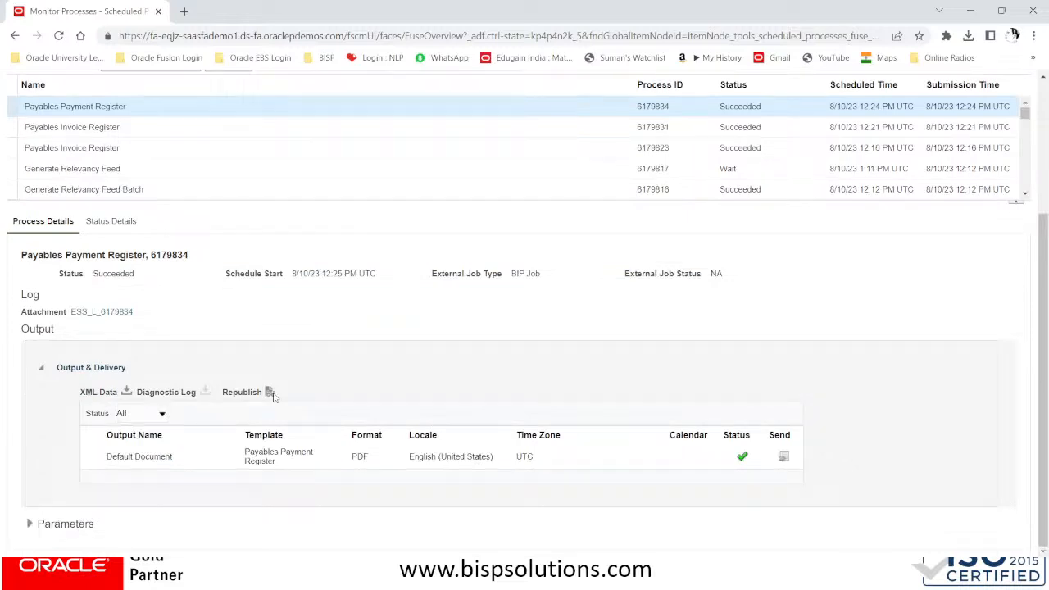
left_click(273, 396)
left_click(998, 84)
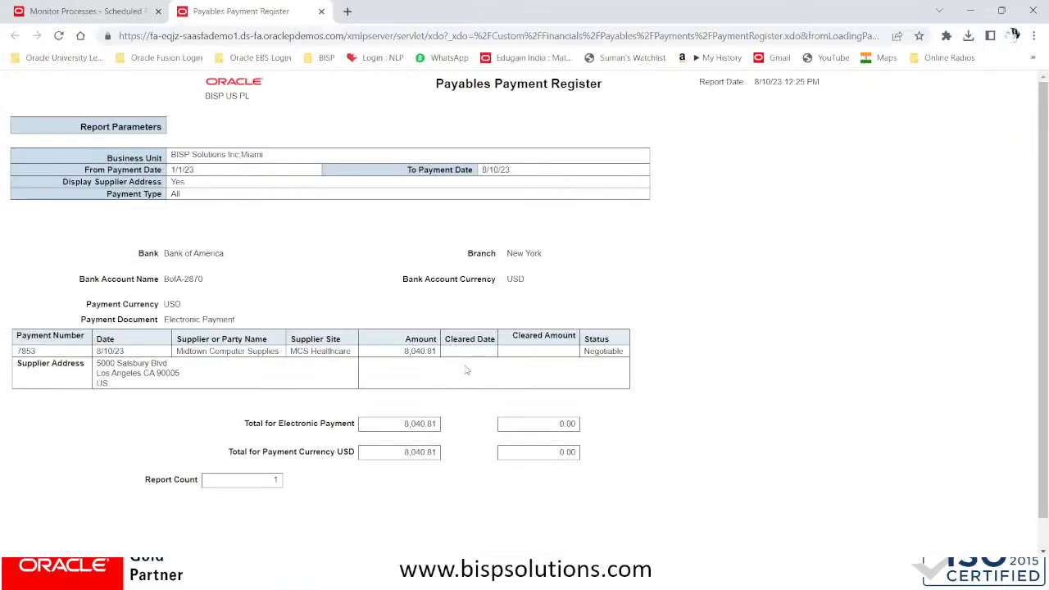
scroll(465, 371, "down", 1)
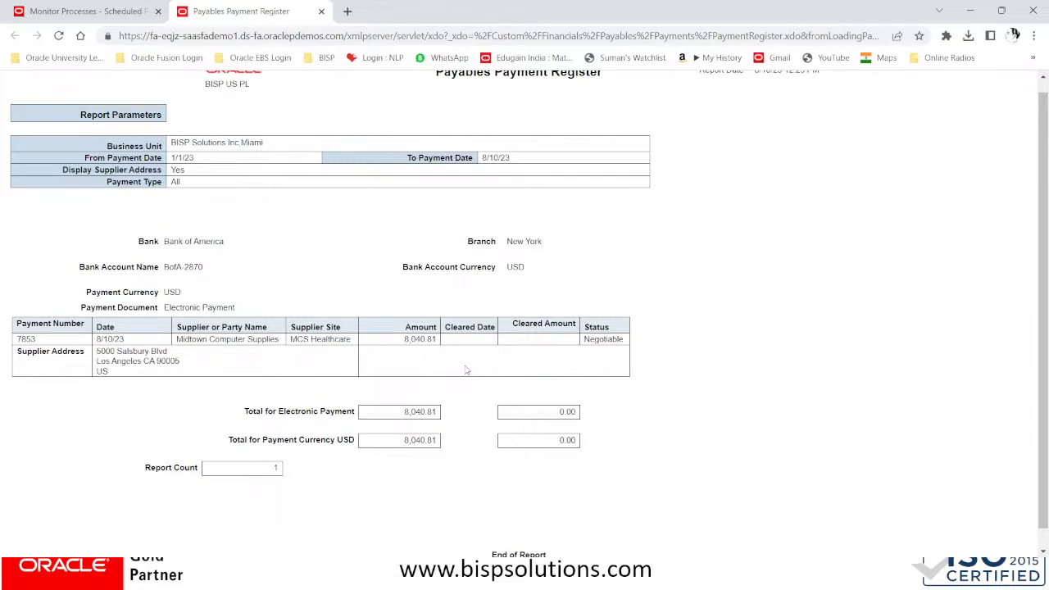
scroll(328, 236, "up", 1)
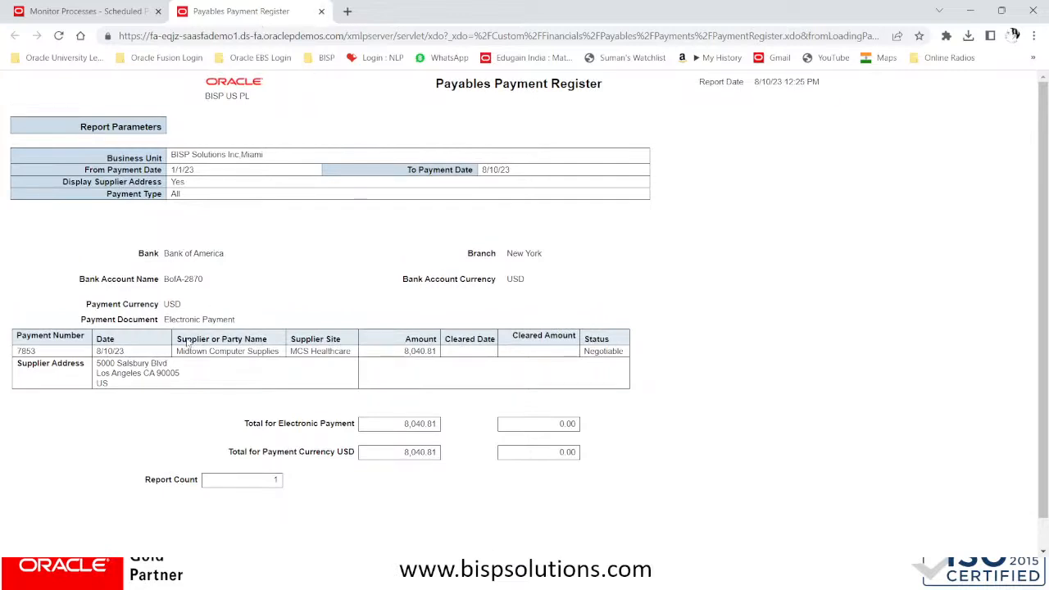
left_click_drag(176, 350, 281, 352)
left_click(412, 288)
left_click(322, 11)
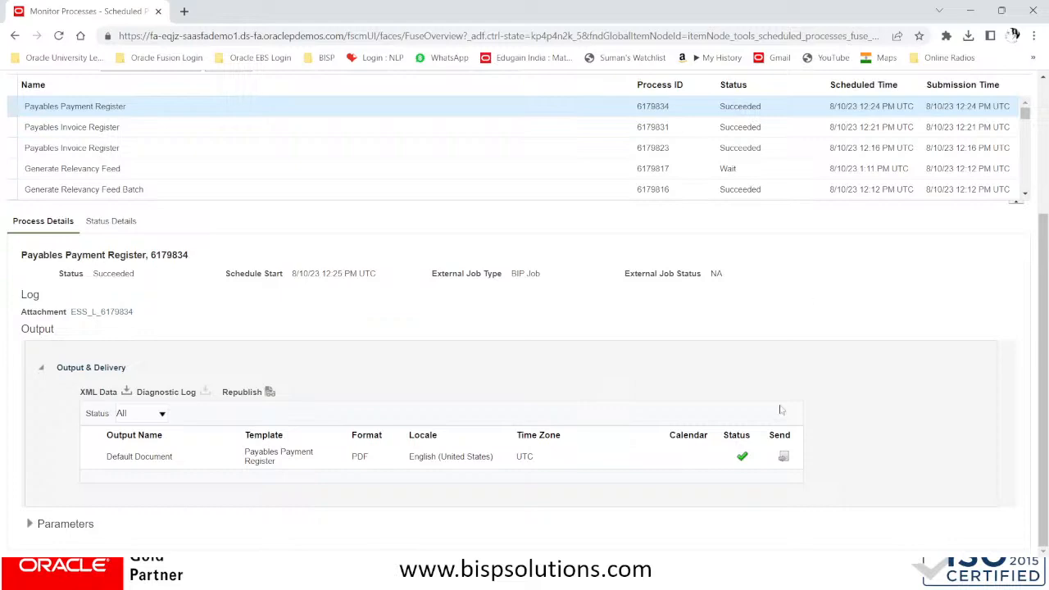
scroll(782, 411, "up", 3)
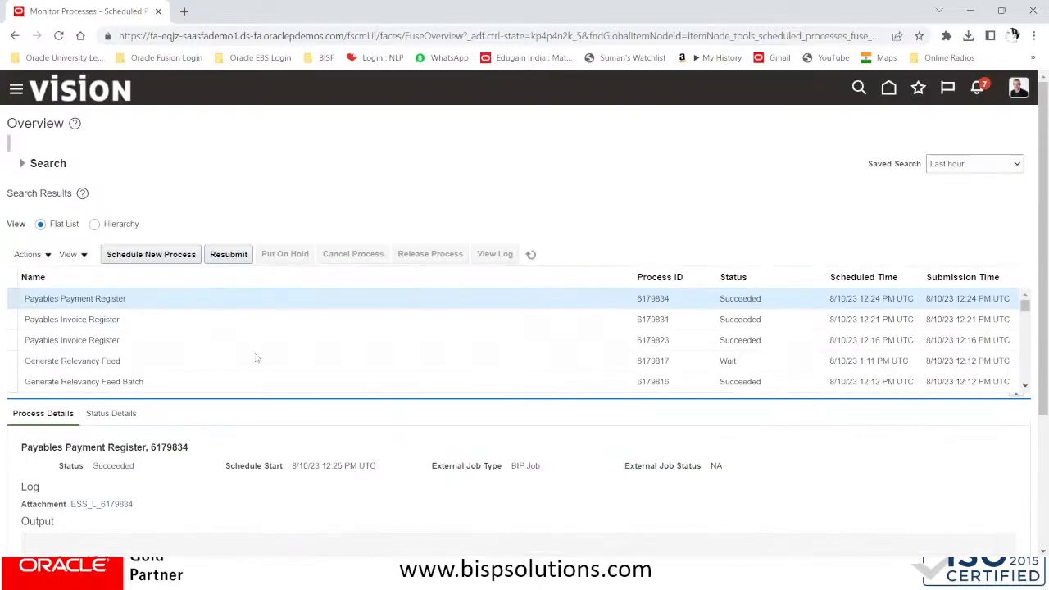
Schedule a new process with Apply Missing Conversion Rates chosen as the job
left_click(174, 259)
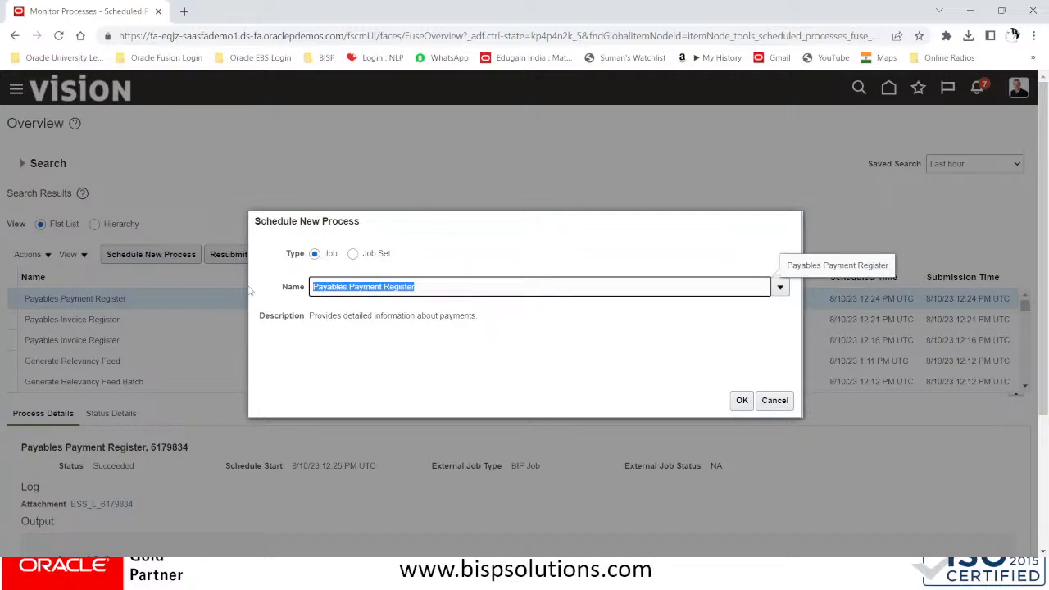
type("A")
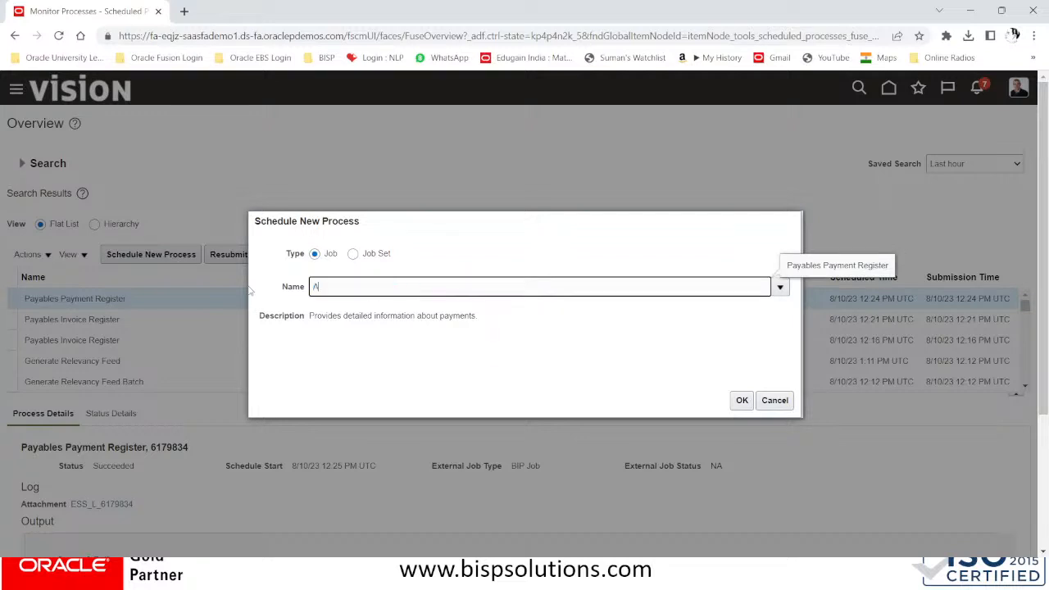
type("PPLY MISSING CONVER")
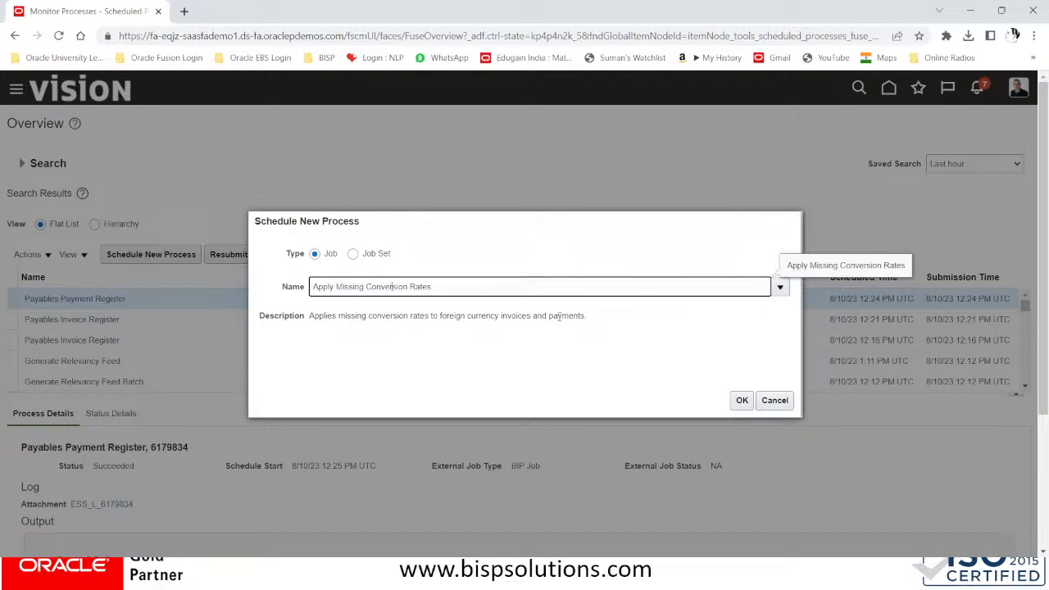
left_click(742, 401)
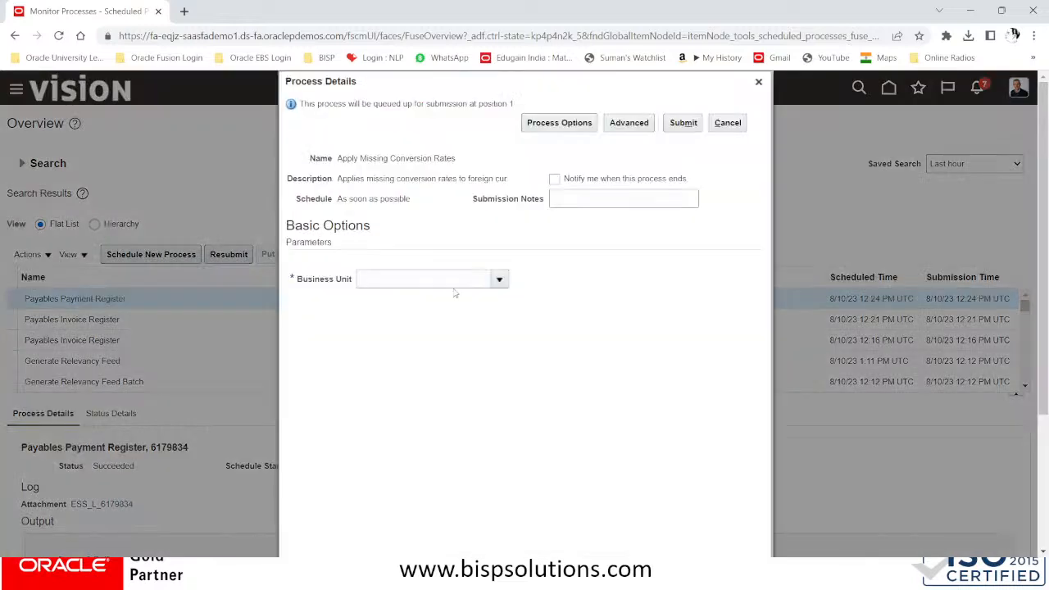
Search for BISP, set the business unit to BISP Solutions Inc,Miami, and submit the run
left_click(489, 280)
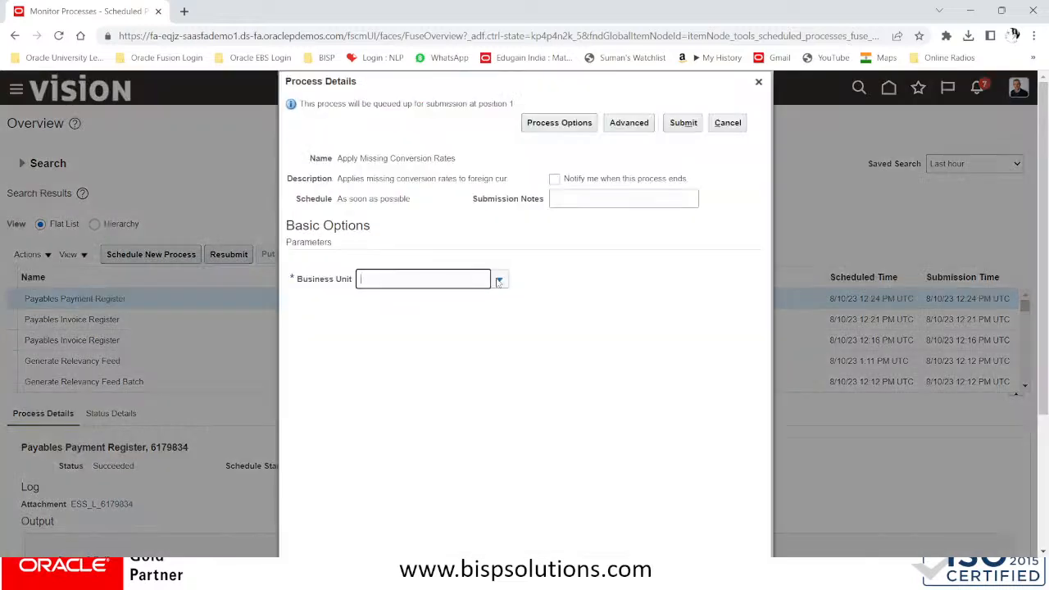
left_click(498, 280)
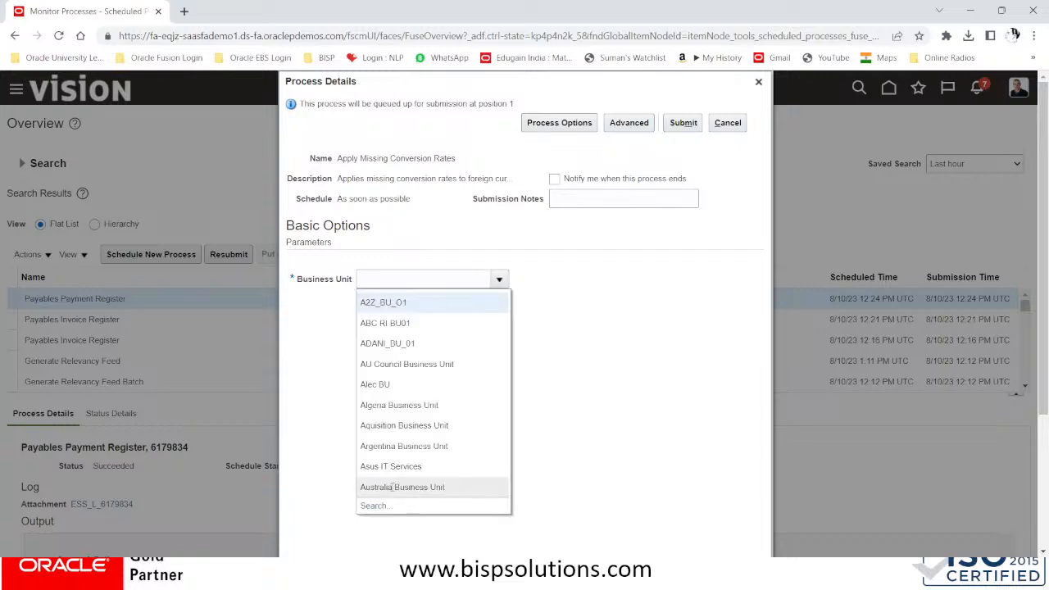
left_click(373, 506)
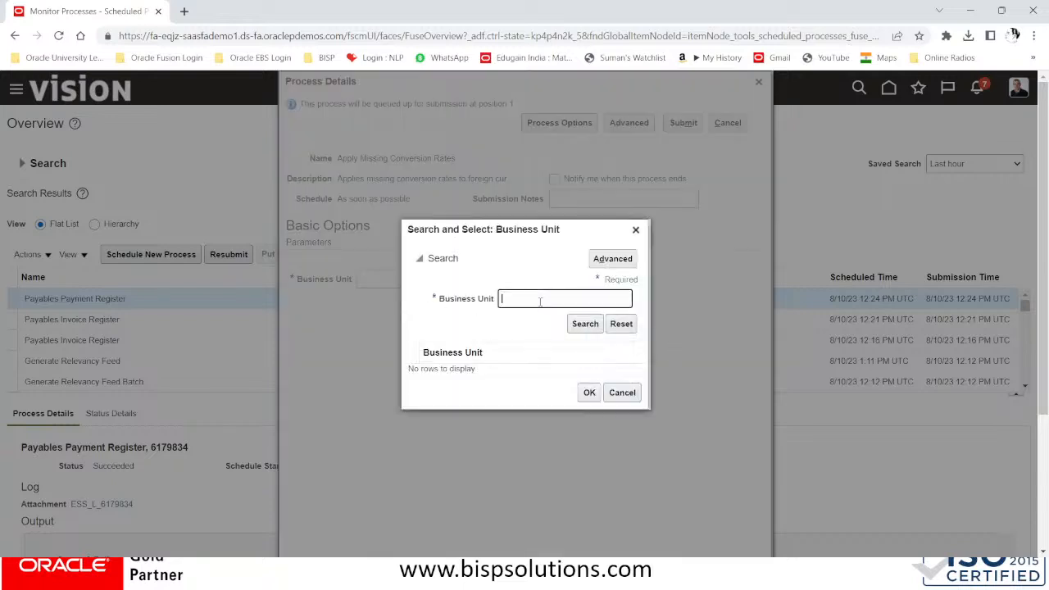
left_click(540, 301)
type("B")
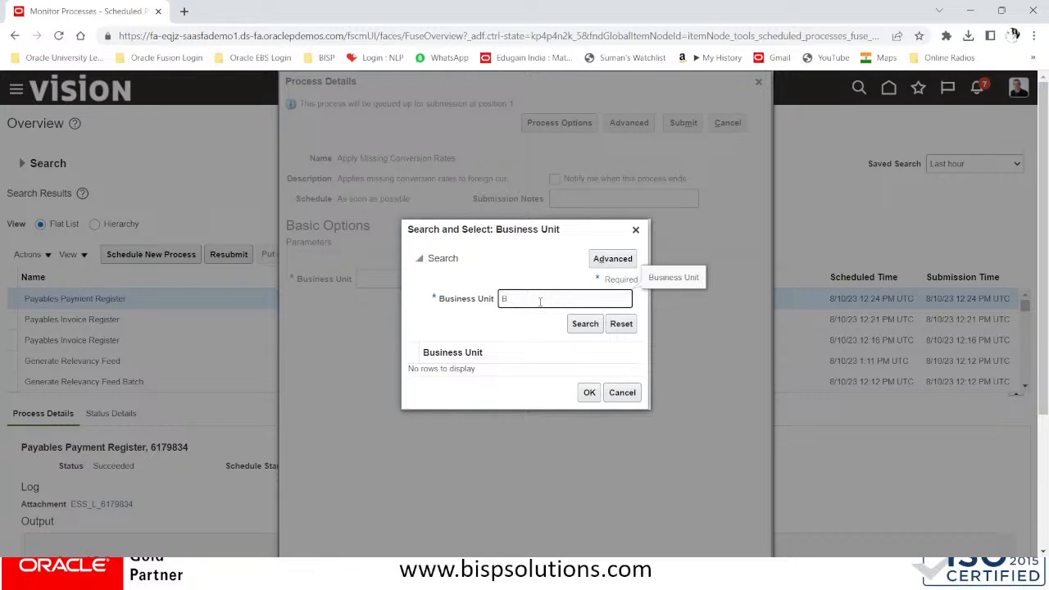
type("ISP")
left_click(582, 324)
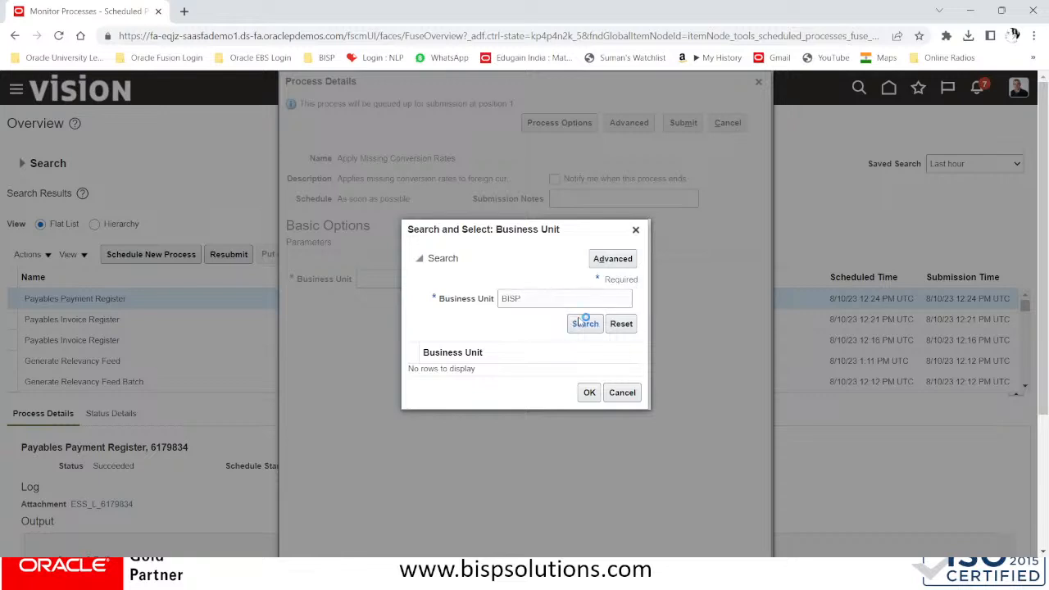
left_click(515, 379)
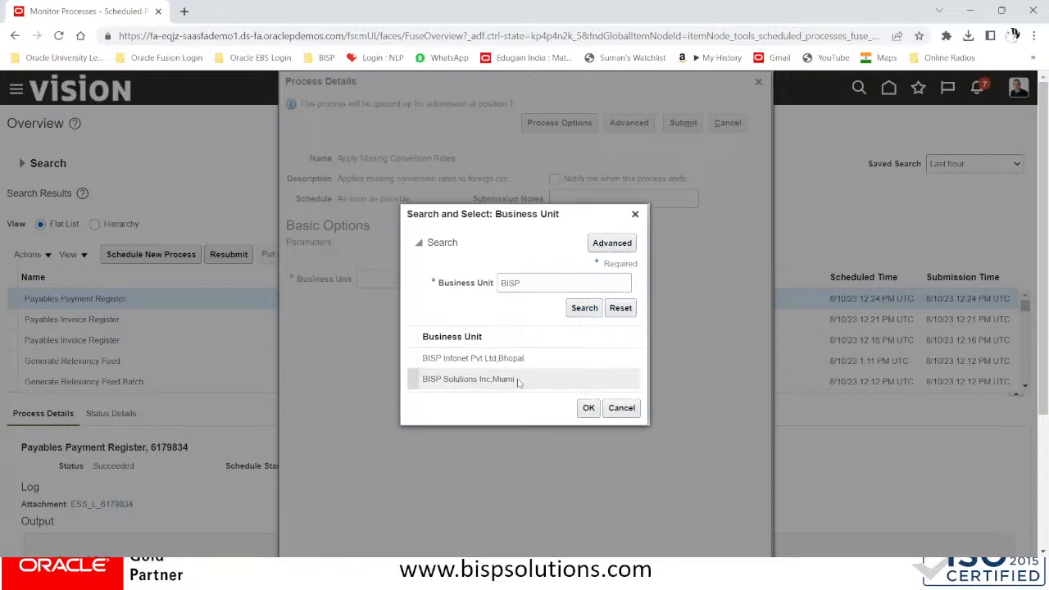
left_click(586, 409)
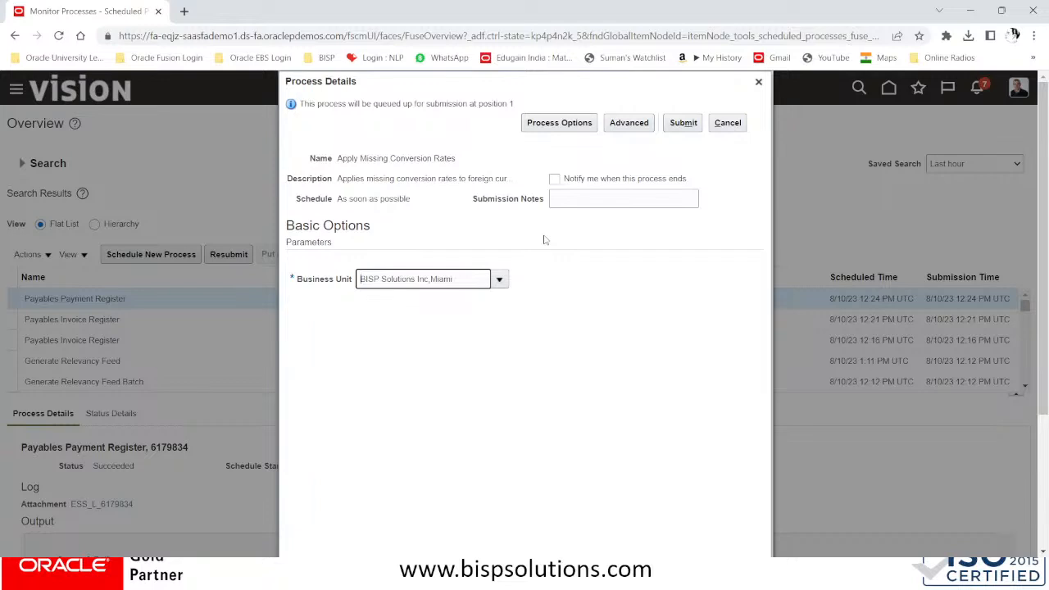
left_click(673, 123)
Close the current process details and search new process names for SWEEP
left_click(728, 125)
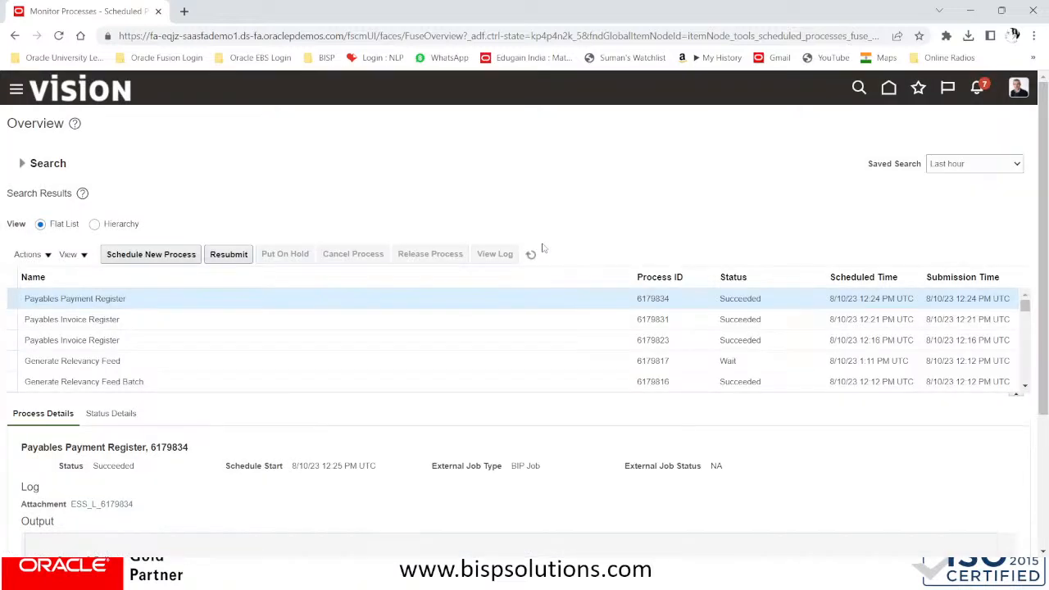
left_click(140, 253)
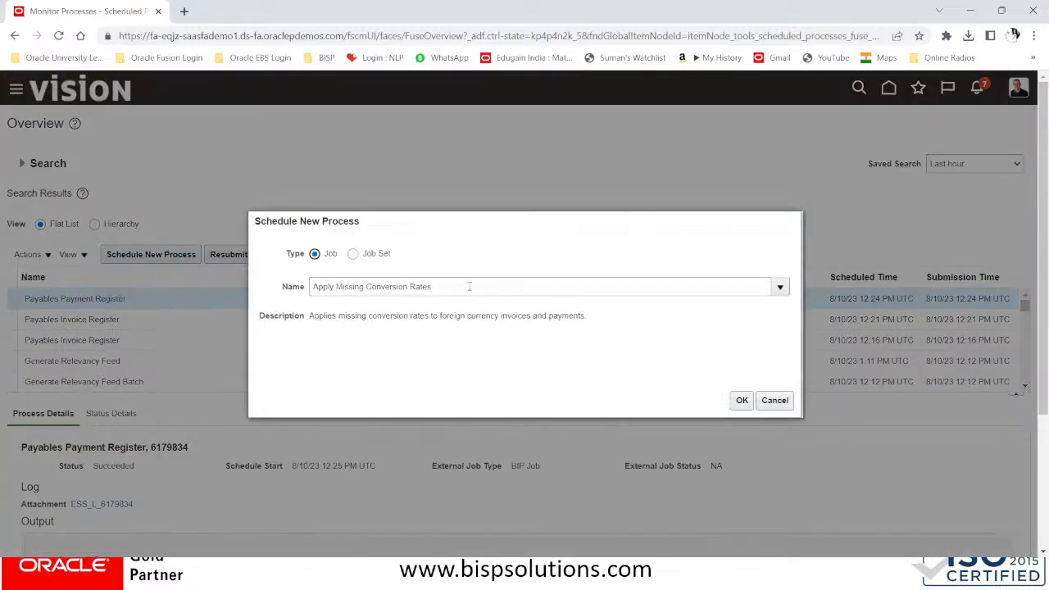
left_click_drag(469, 286, 243, 288)
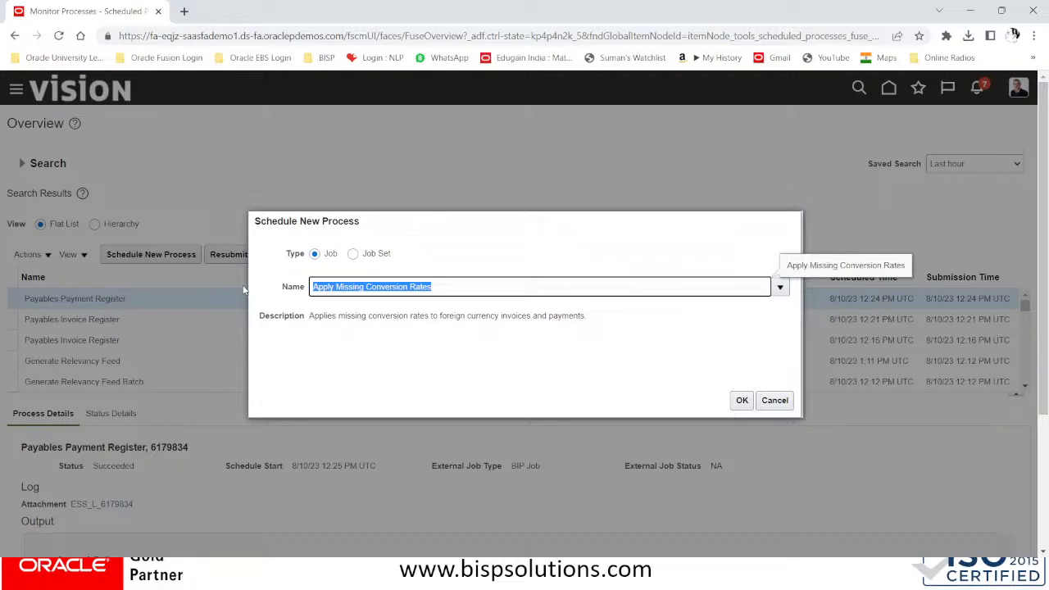
type("Pa")
key("BackSpace")
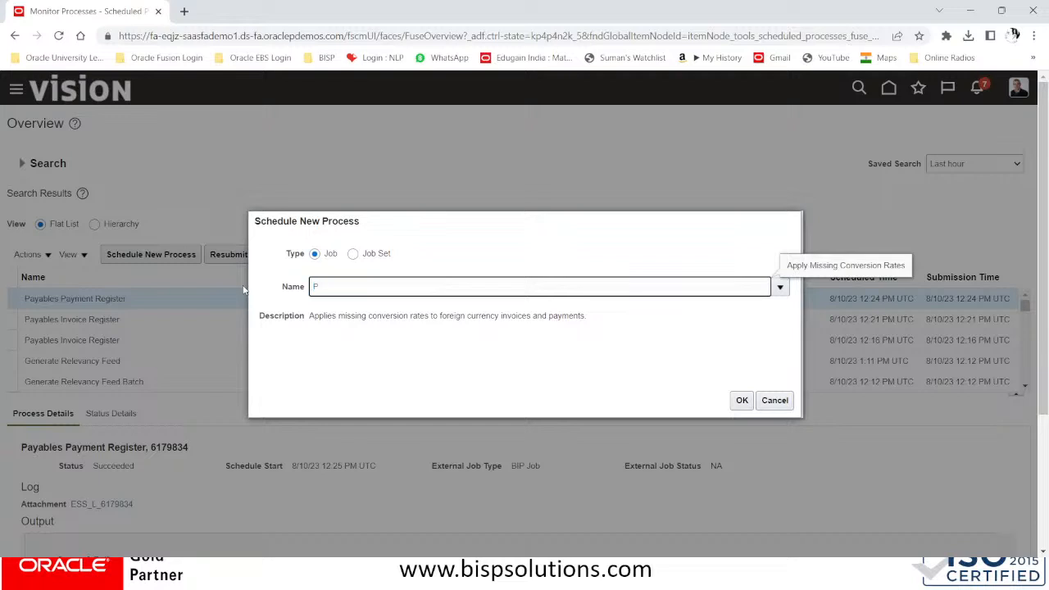
type("SWEEP")
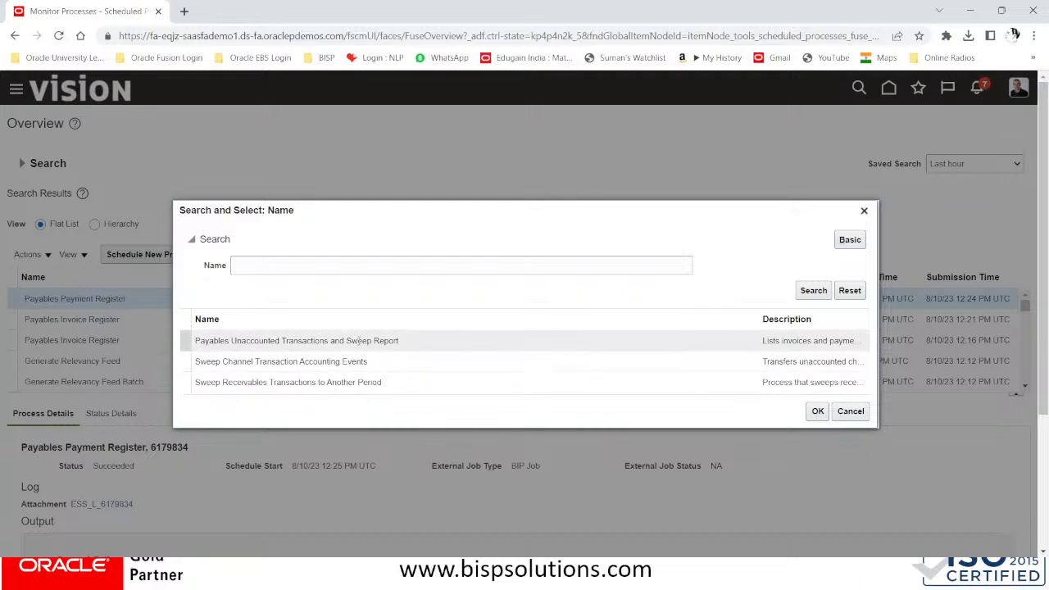
Choose Payables Unaccounted Transactions and Sweep Report from the search results
left_click(294, 342)
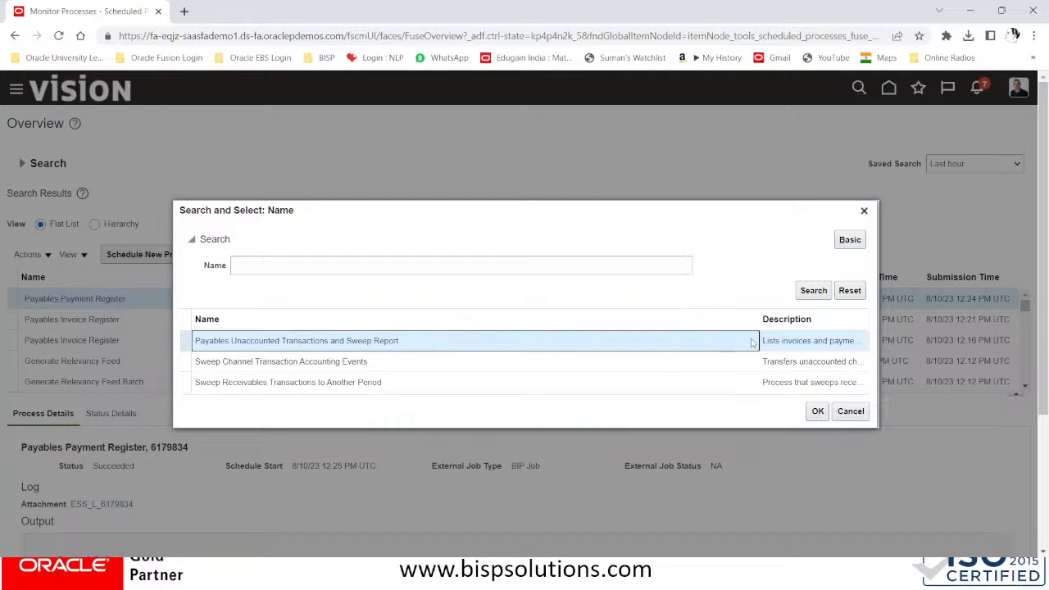
left_click_drag(758, 319, 530, 328)
left_click(321, 382)
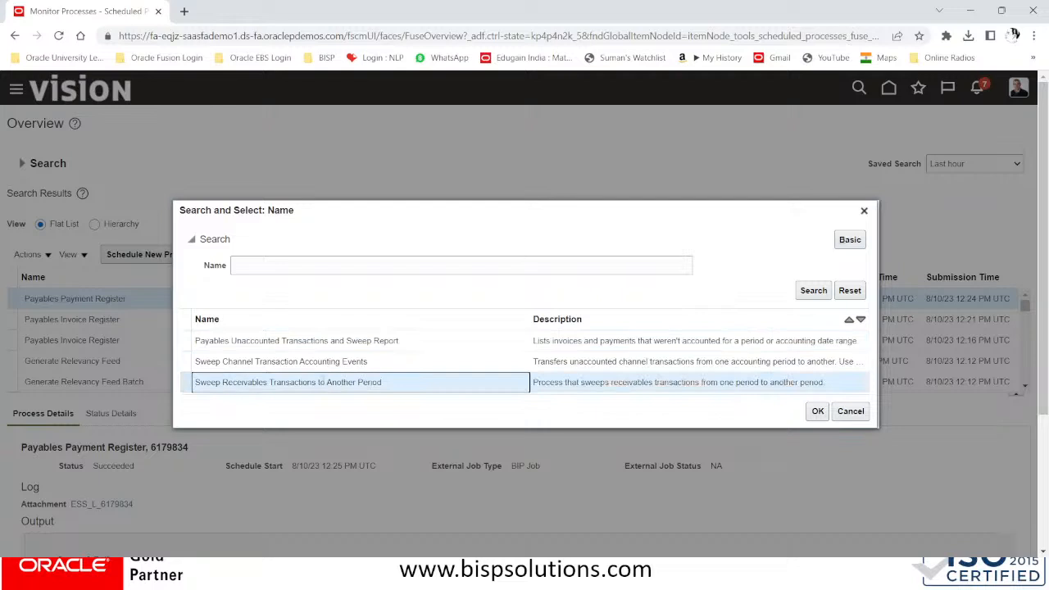
left_click(339, 343)
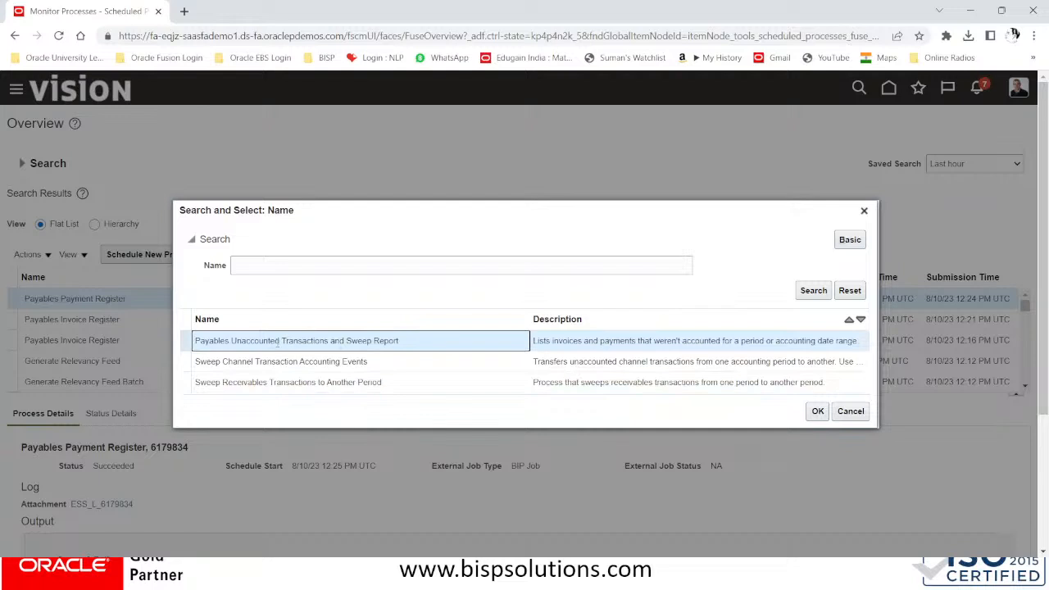
left_click(822, 414)
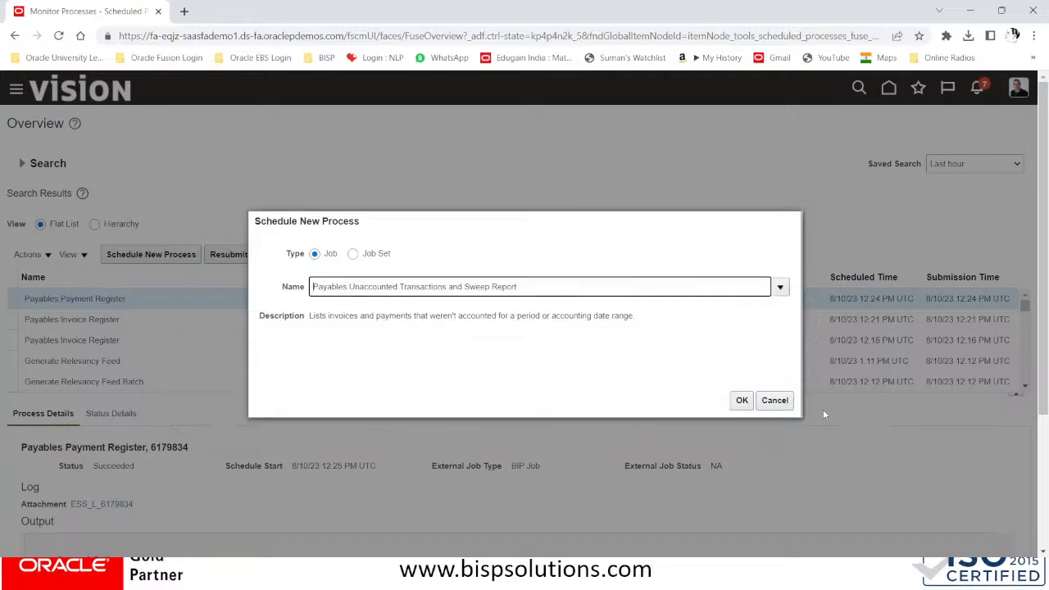
Keep report level Business unit and report context BISP Solutions Inc,Miami for the sweep report
left_click(742, 405)
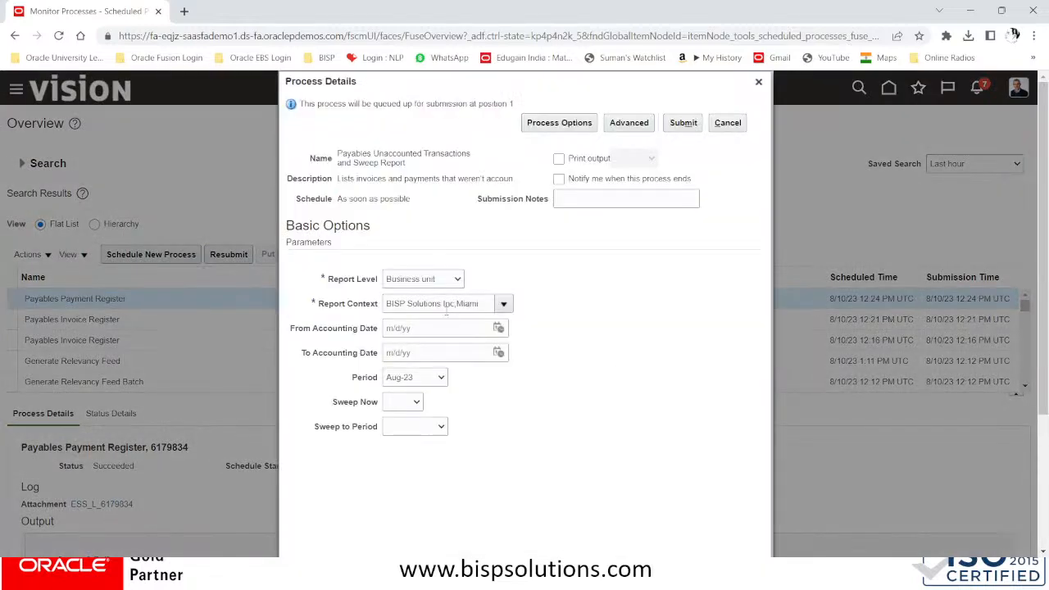
left_click(440, 282)
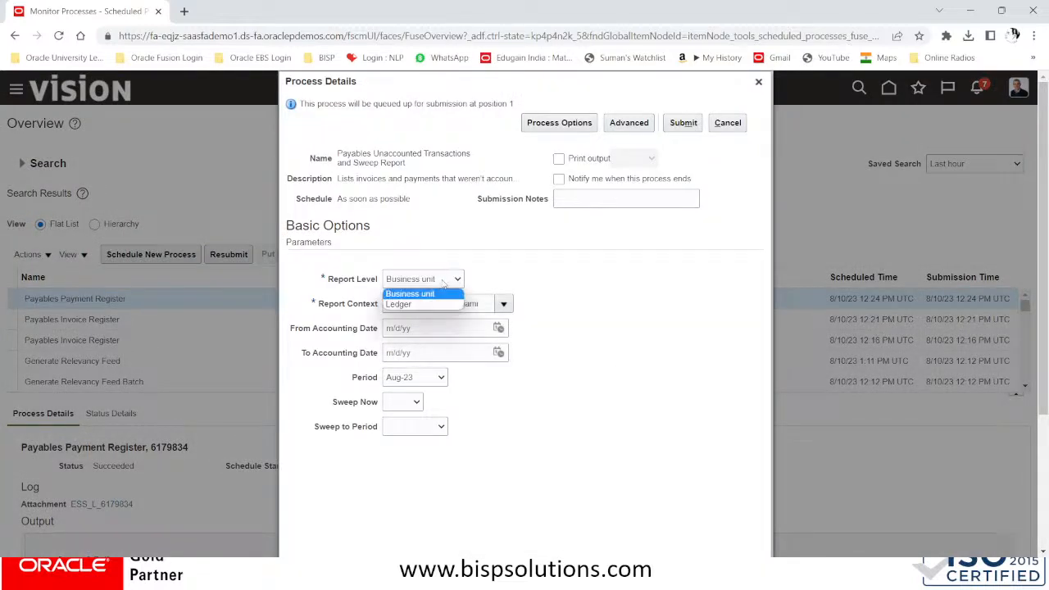
left_click(401, 294)
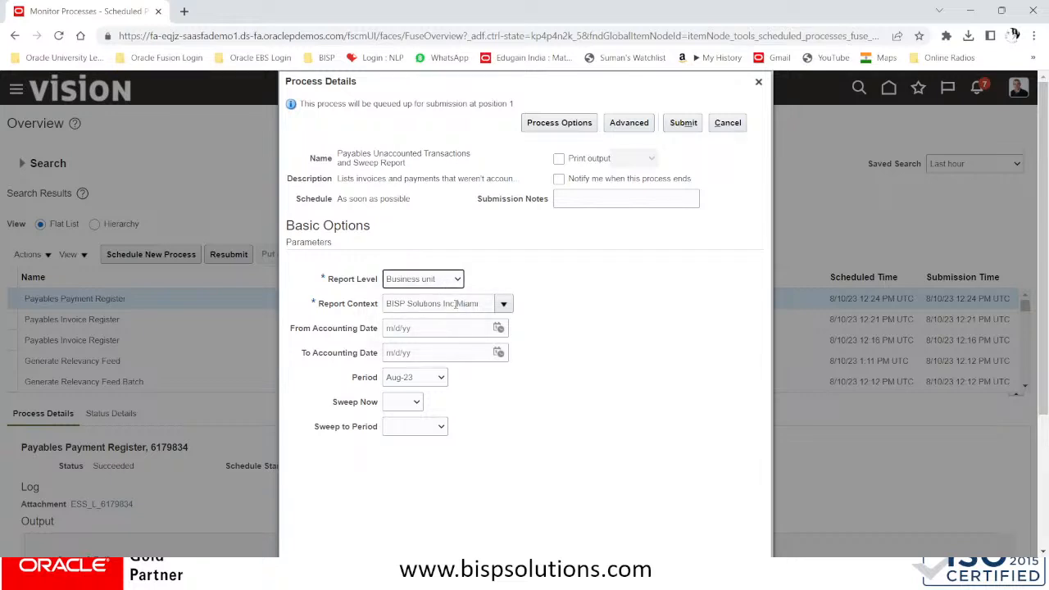
left_click(501, 305)
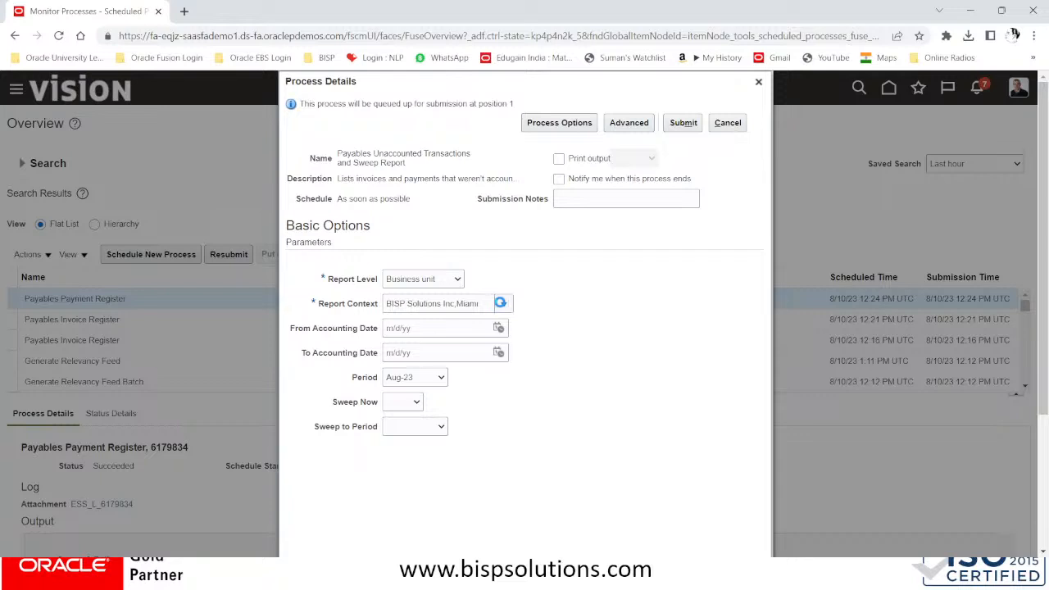
left_click(434, 279)
left_click(406, 296)
left_click(405, 301)
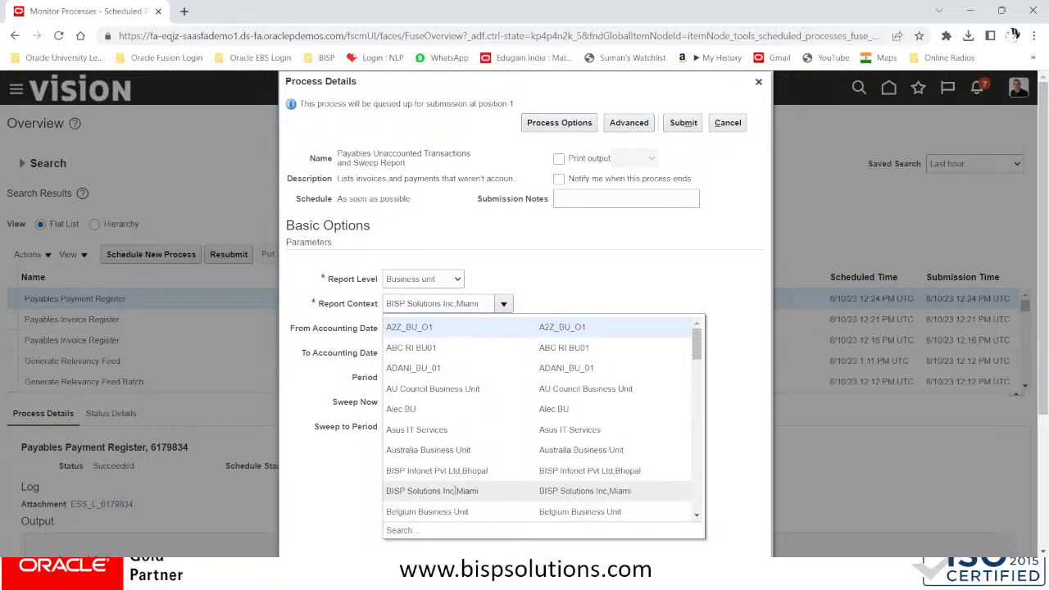
left_click(501, 490)
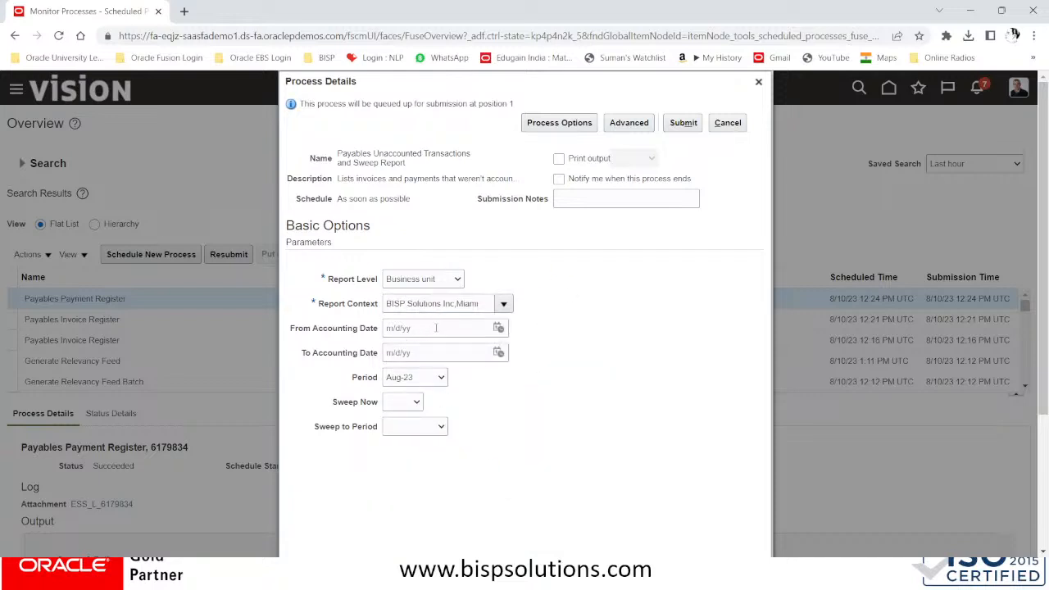
Set period Aug-23, sweep into Sep-23, and set Sweep Now to Yes
left_click(428, 381)
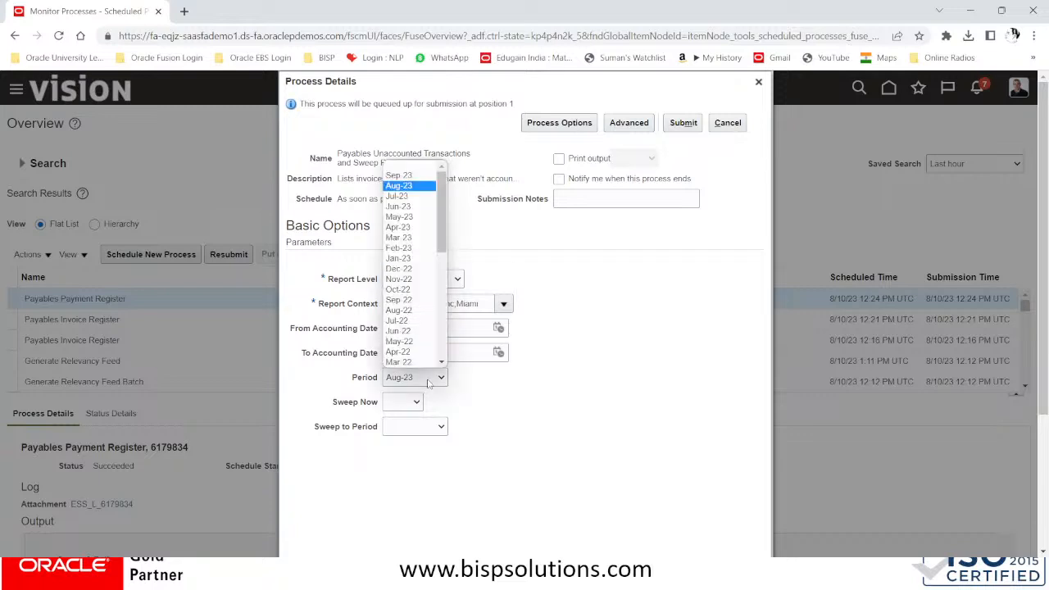
left_click(427, 382)
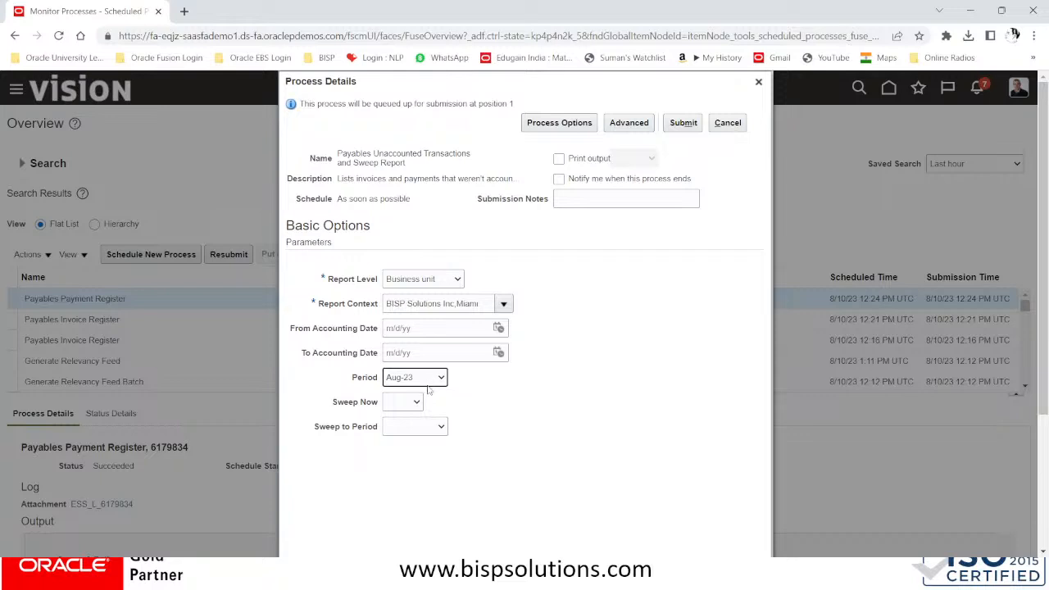
left_click(414, 429)
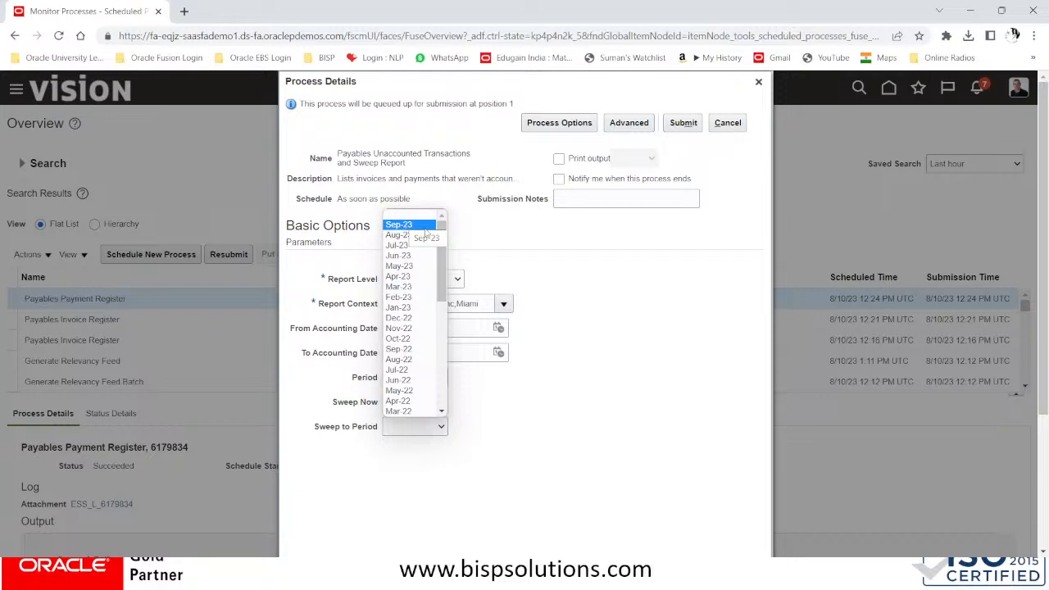
left_click(399, 225)
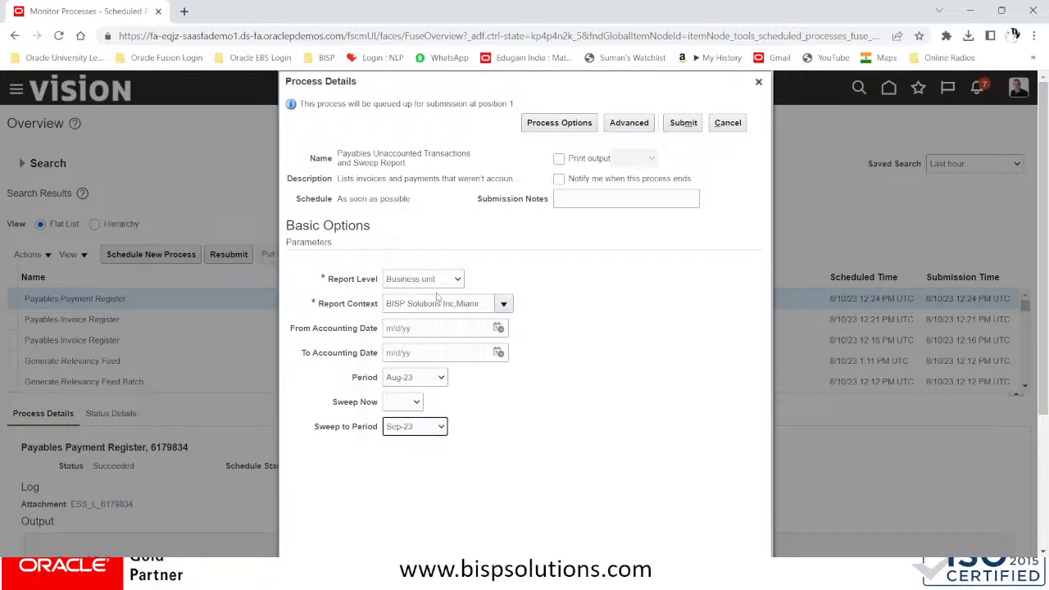
left_click(406, 405)
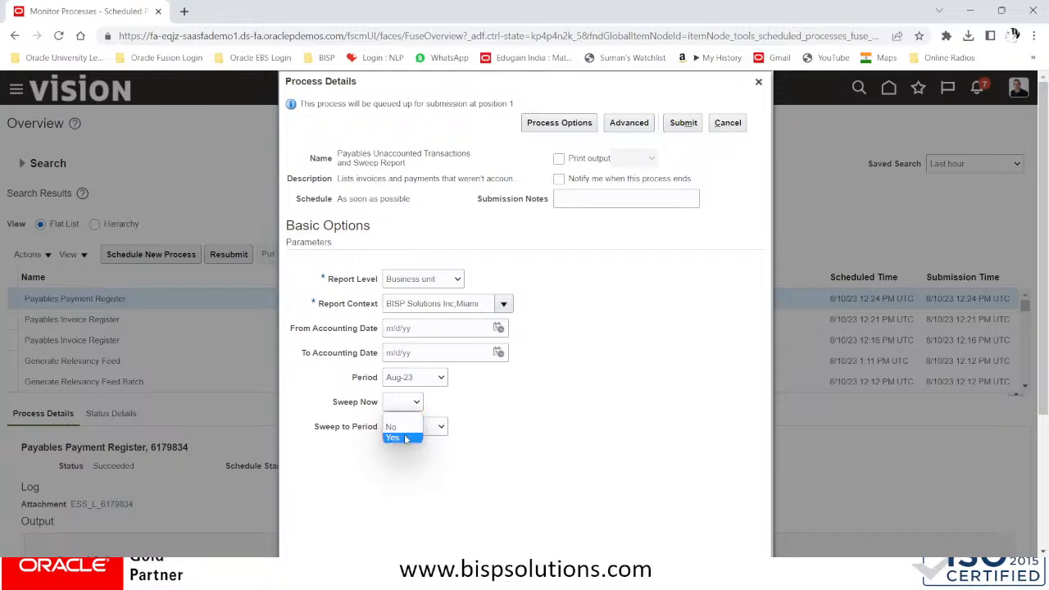
left_click(402, 437)
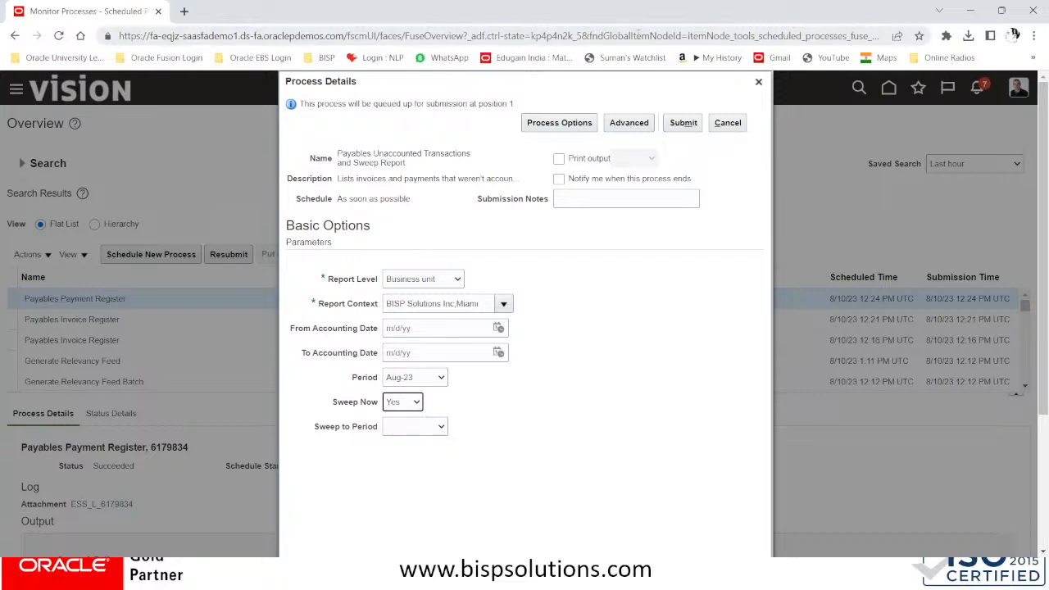
Cancel the sweep report and select Payables Period Close Exceptions Report via a PAYABLES PERIOD CLOSE search
left_click(729, 123)
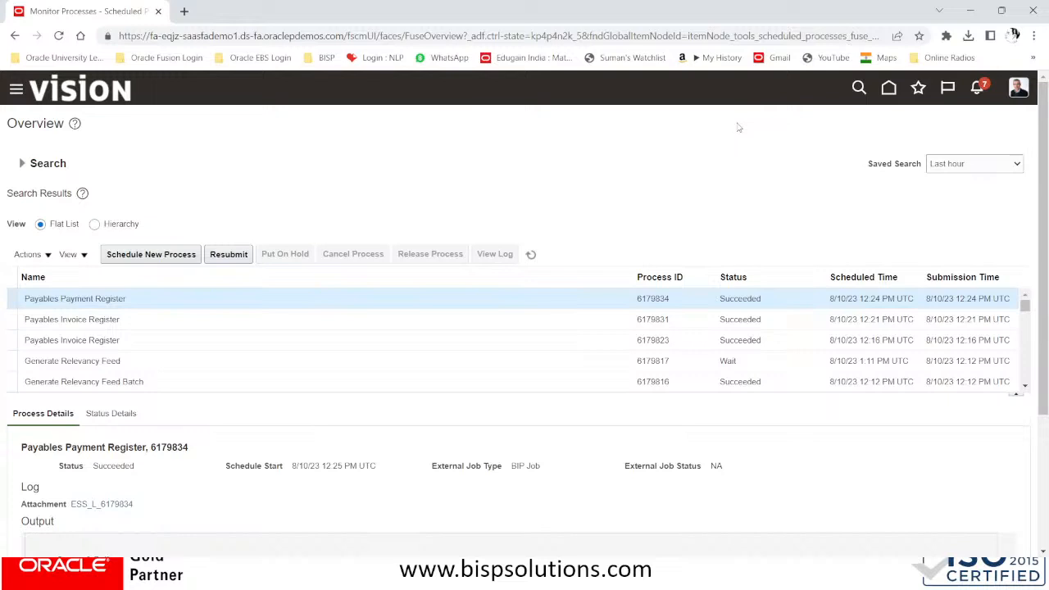
left_click(153, 254)
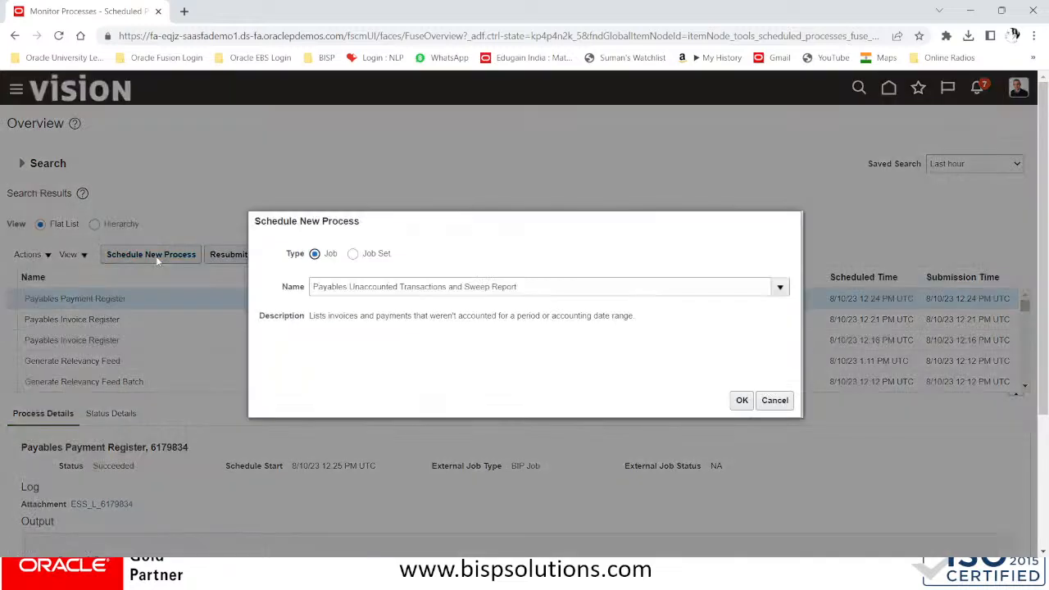
left_click_drag(540, 286, 181, 283)
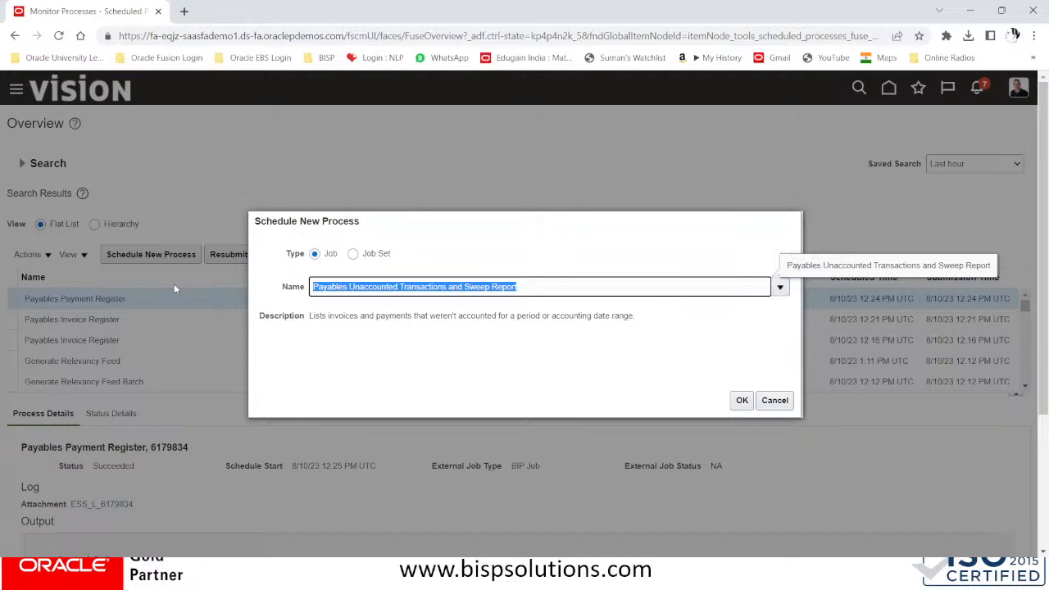
type("PAYABLES")
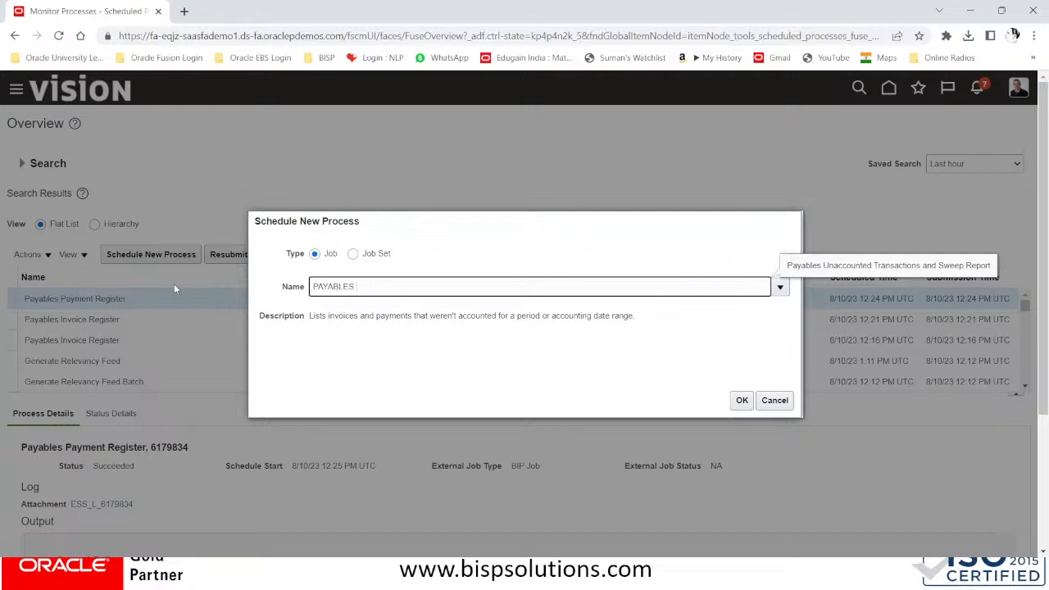
type(" PERIOD CLOSE")
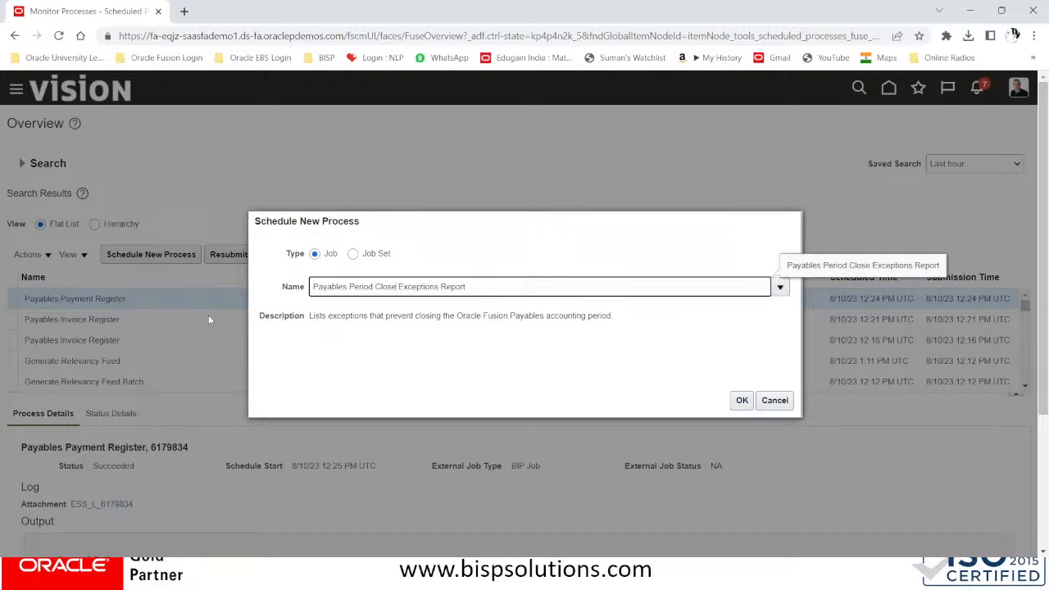
left_click_drag(309, 322, 631, 331)
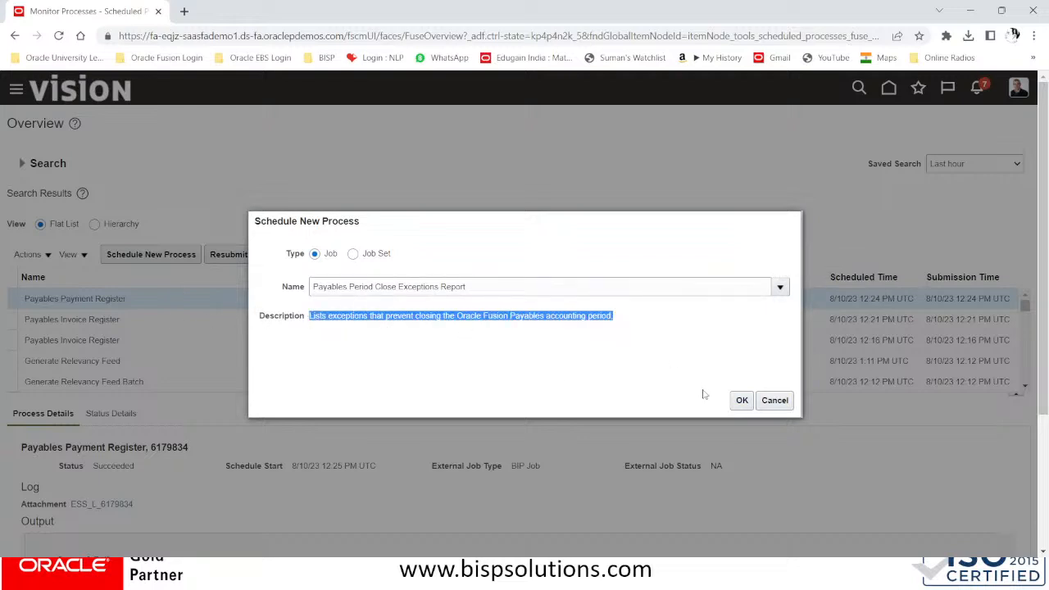
left_click(735, 401)
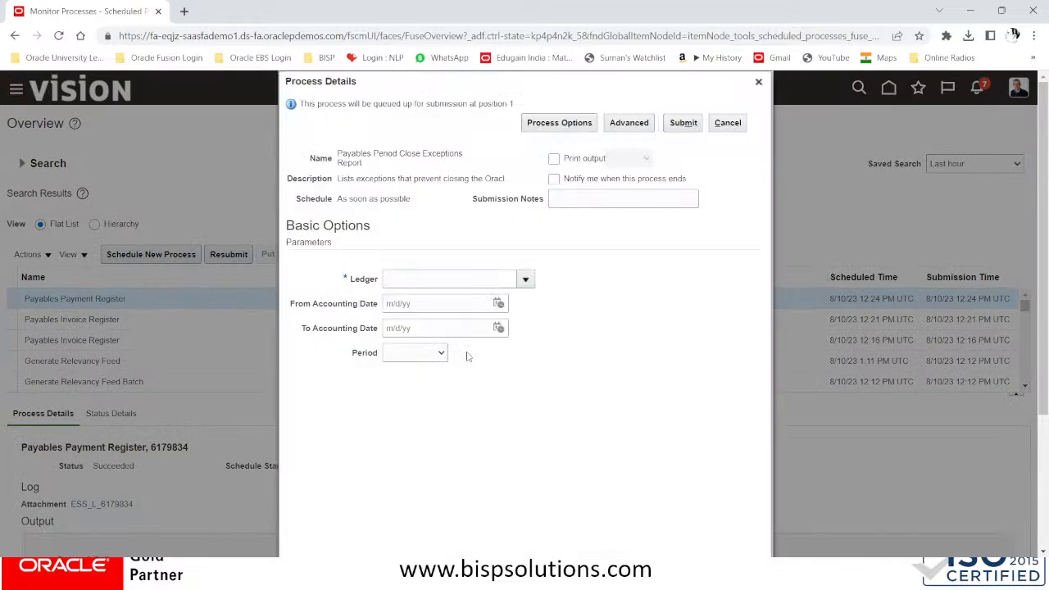
Choose ledger BISP US PL and period Aug-23, then submit and acknowledge the confirmation
left_click(525, 280)
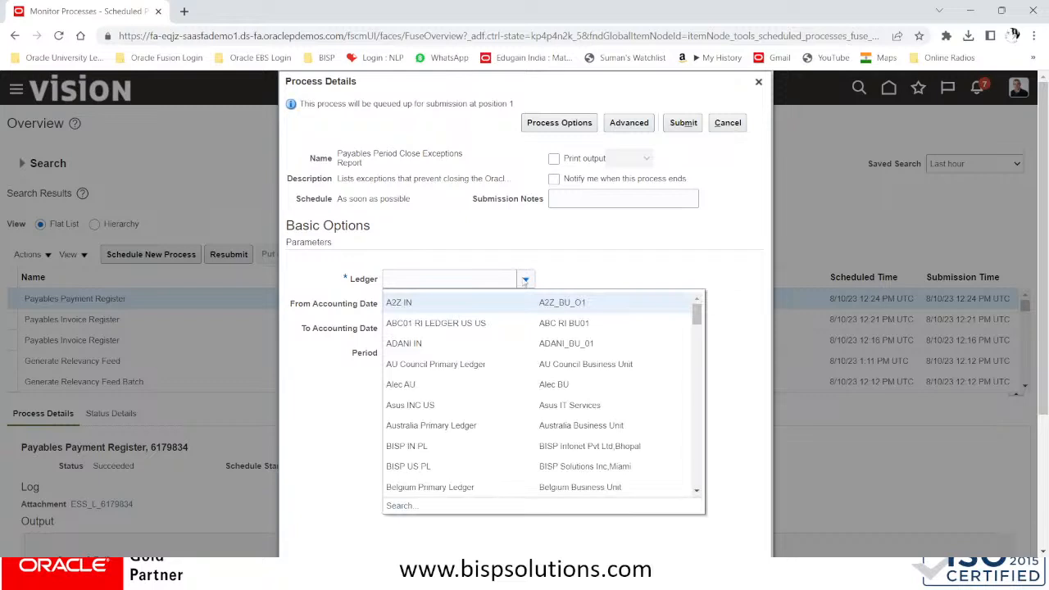
left_click(426, 466)
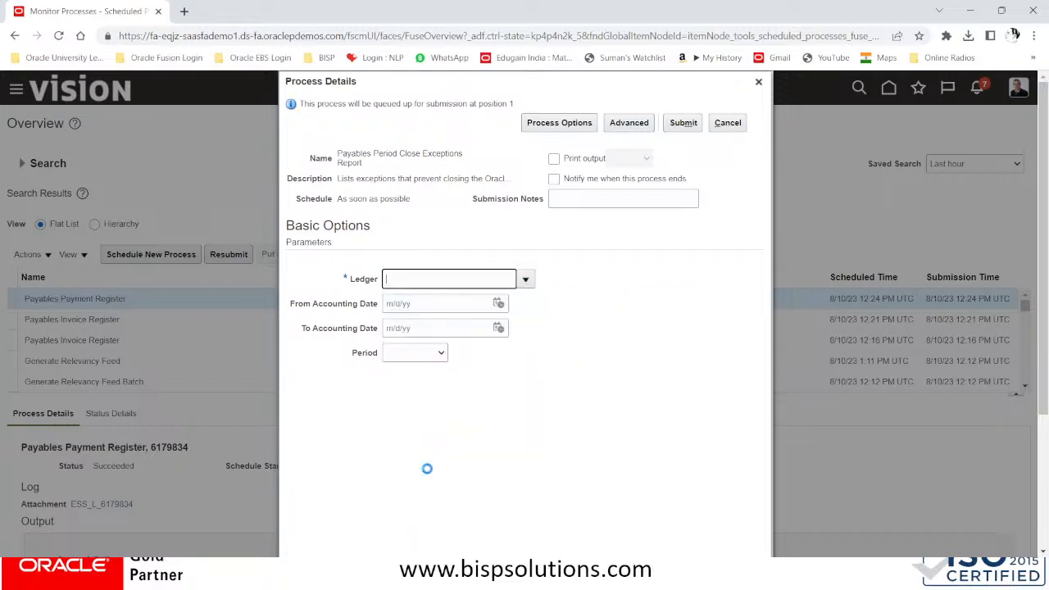
left_click(438, 353)
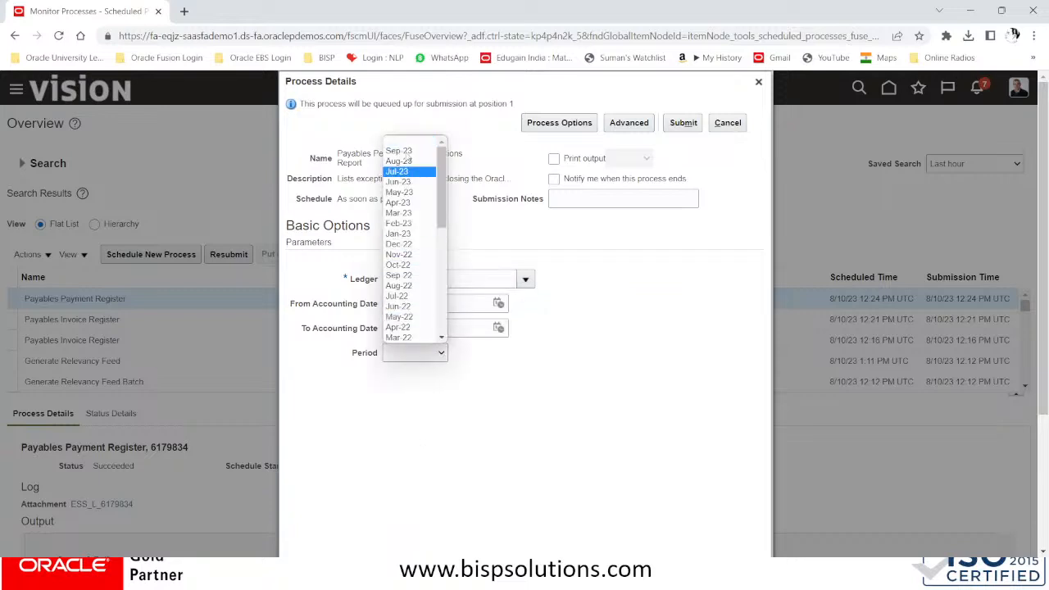
left_click(401, 160)
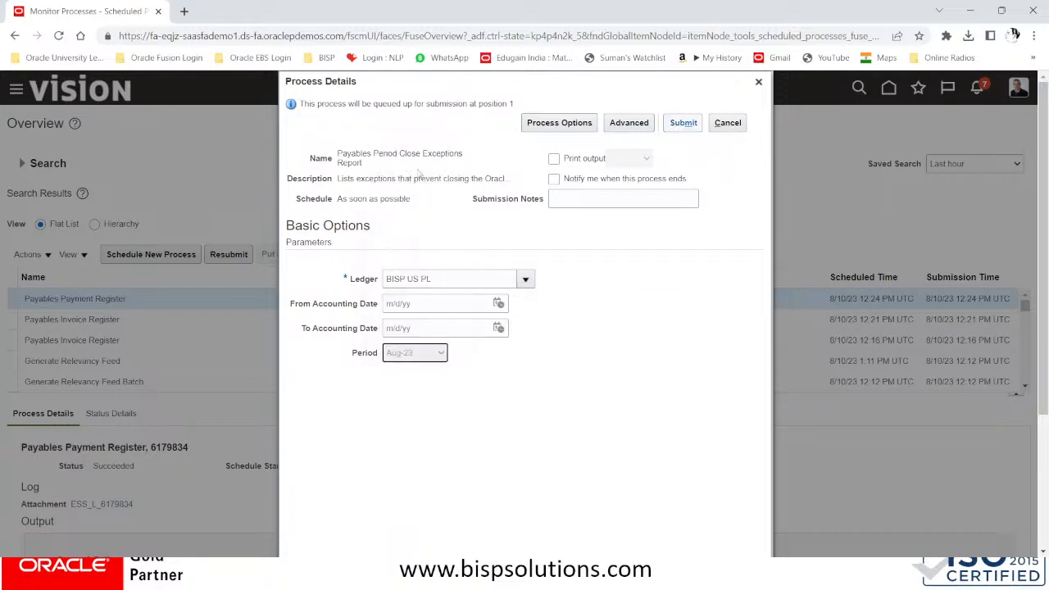
left_click(685, 123)
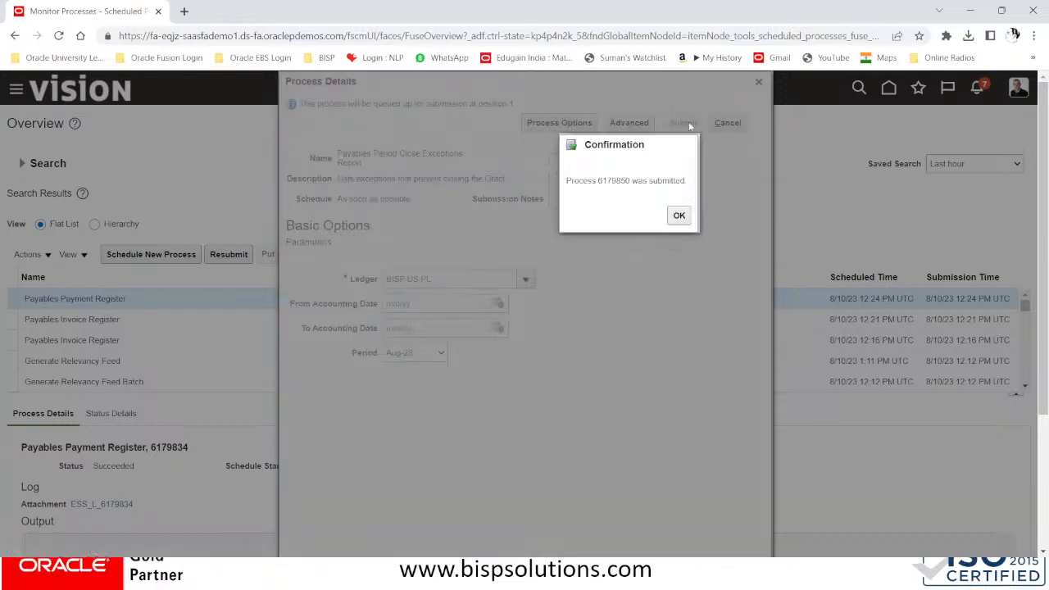
left_click(679, 217)
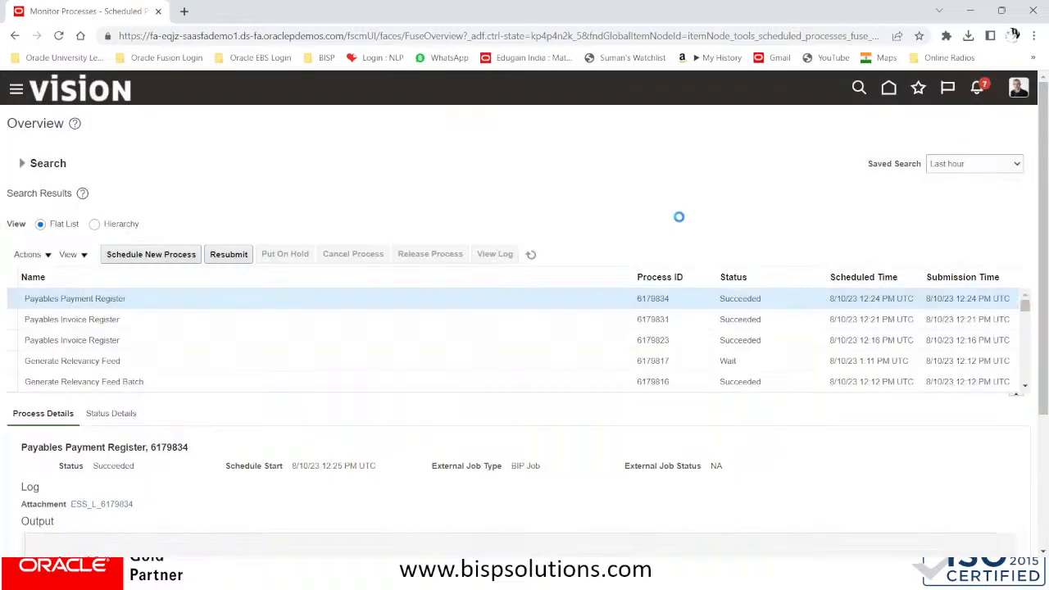
Refresh the list and open run 6179850's Payables Period Close Exceptions Report output
left_click(531, 255)
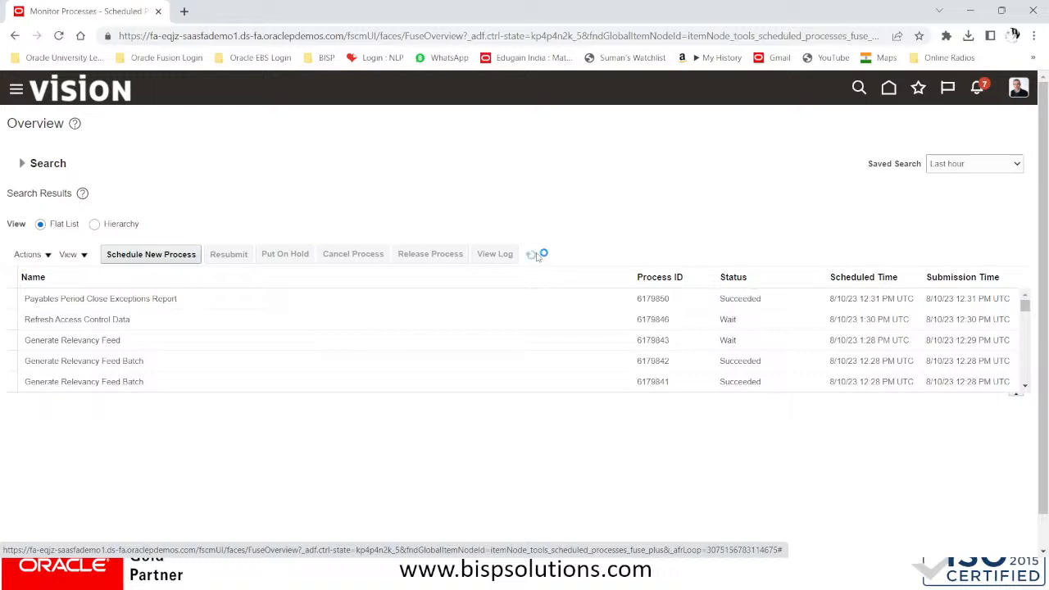
left_click(129, 291)
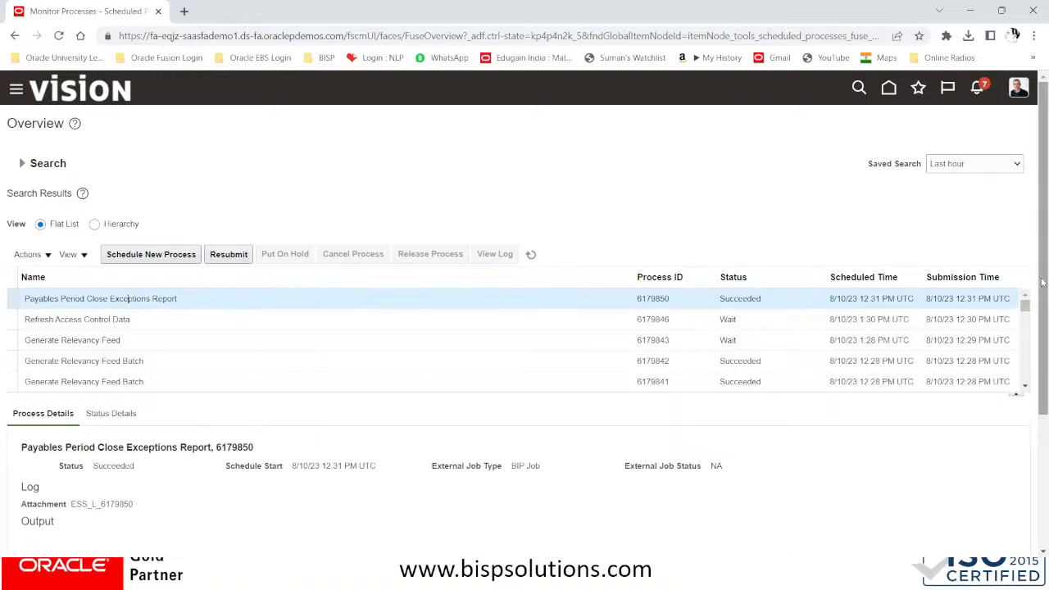
left_click_drag(1043, 282, 1046, 330)
scroll(320, 492, "down", 3)
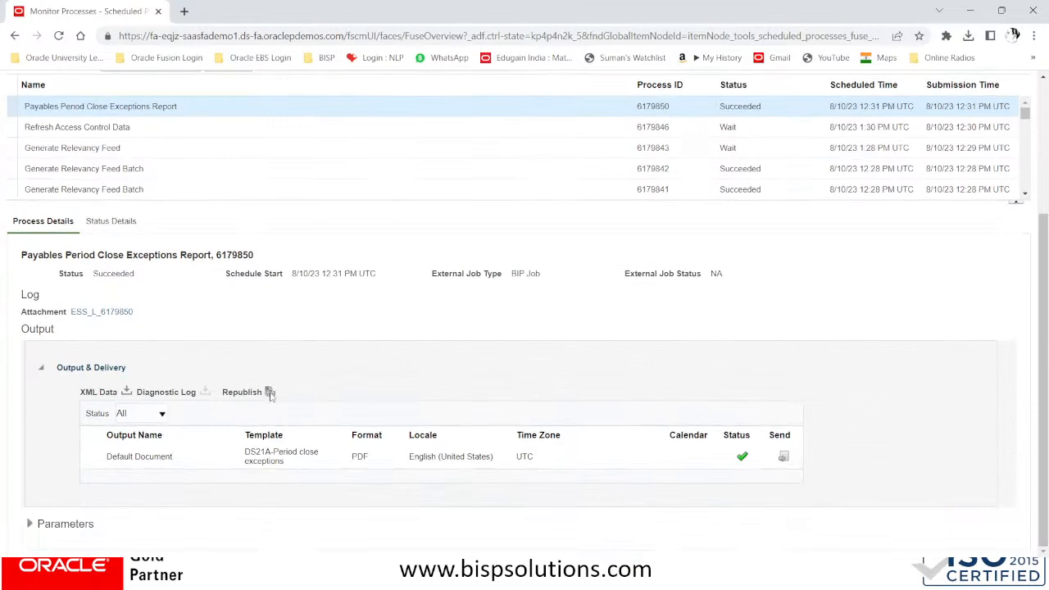
left_click(269, 394)
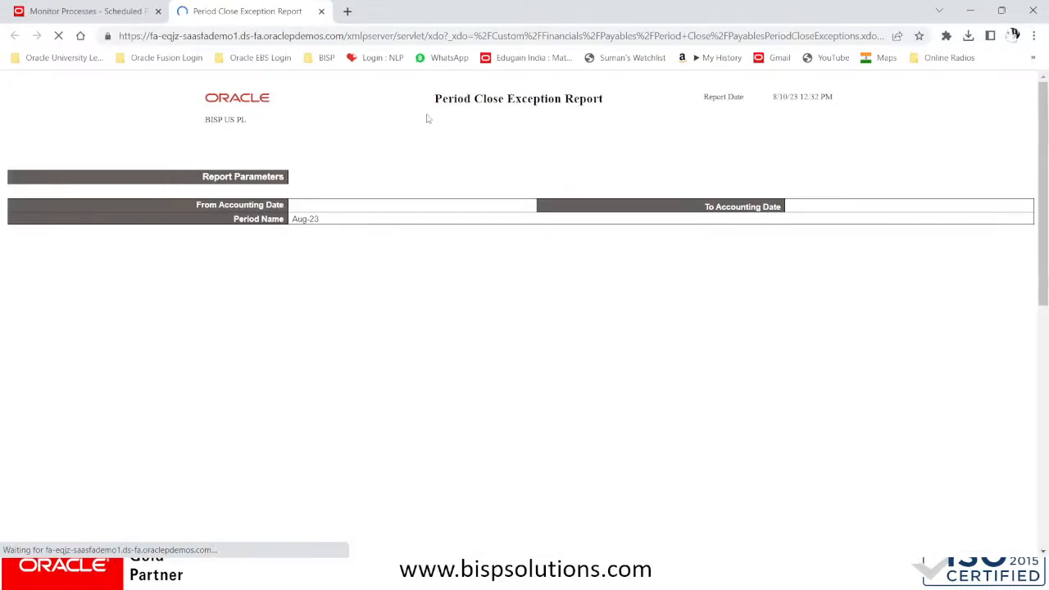
Scroll through the Aug-23 Period Close Exception Report, then close its tab
scroll(502, 187, "down", 5)
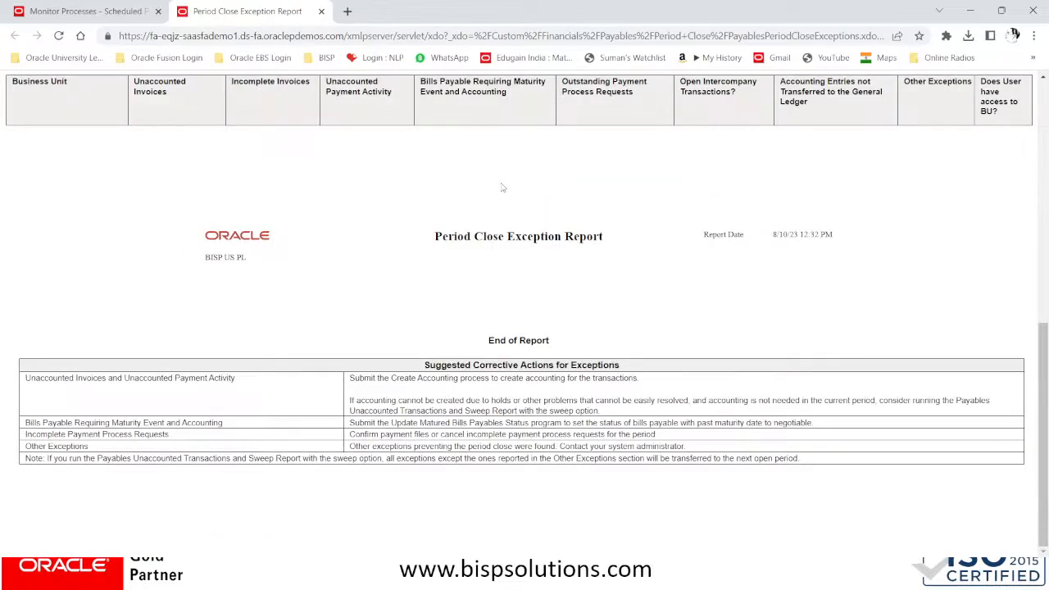
scroll(502, 187, "up", 3)
scroll(503, 187, "up", 1)
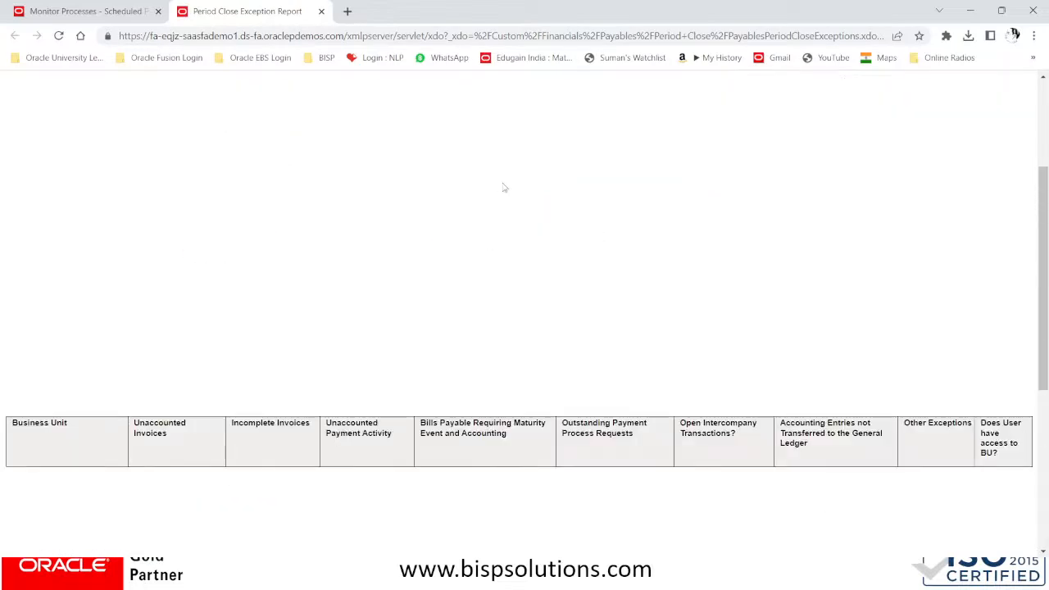
scroll(504, 187, "down", 5)
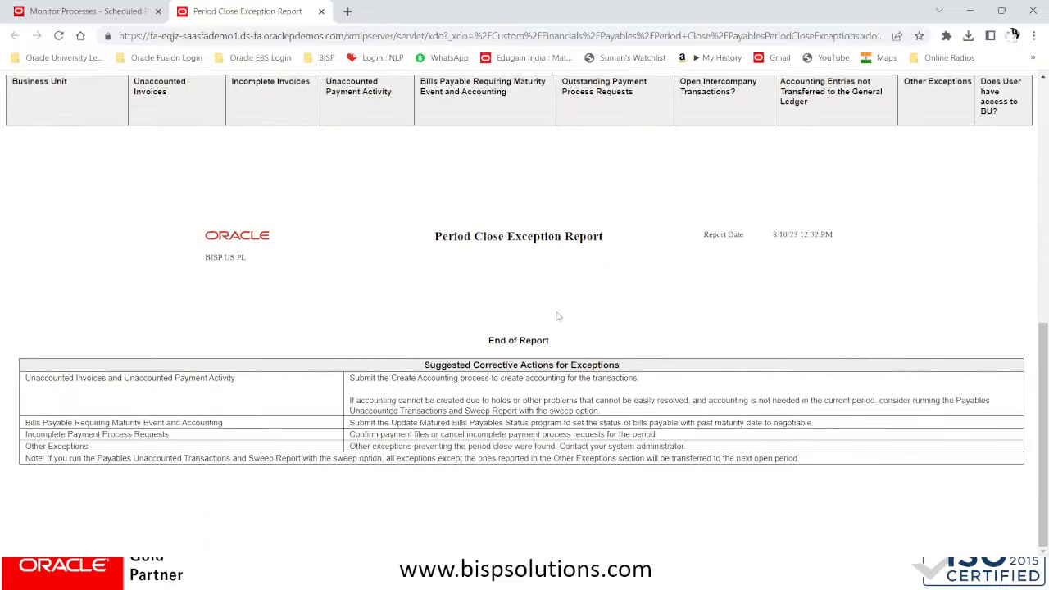
scroll(501, 289, "up", 8)
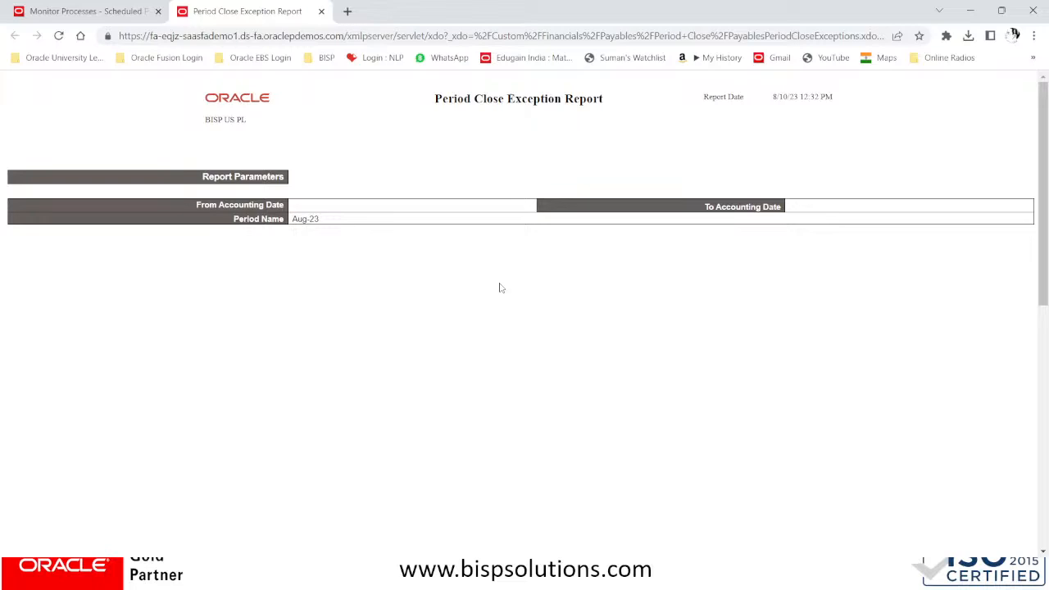
scroll(500, 288, "down", 5)
scroll(500, 288, "up", 5)
left_click(321, 11)
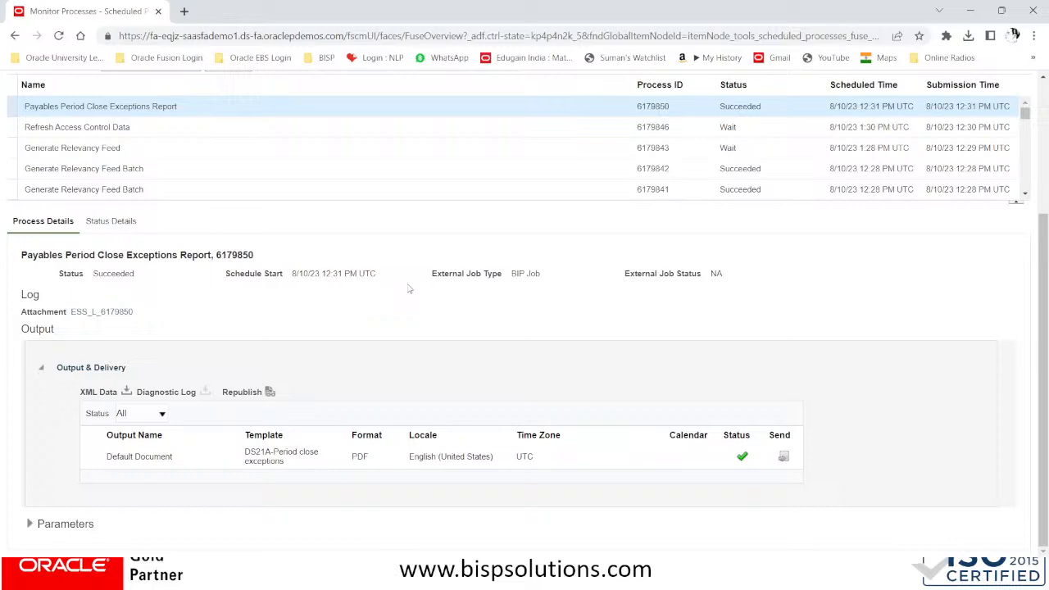
Schedule a new process and select Prepare Payables to General Ledger Reconciliation
scroll(227, 237, "up", 5)
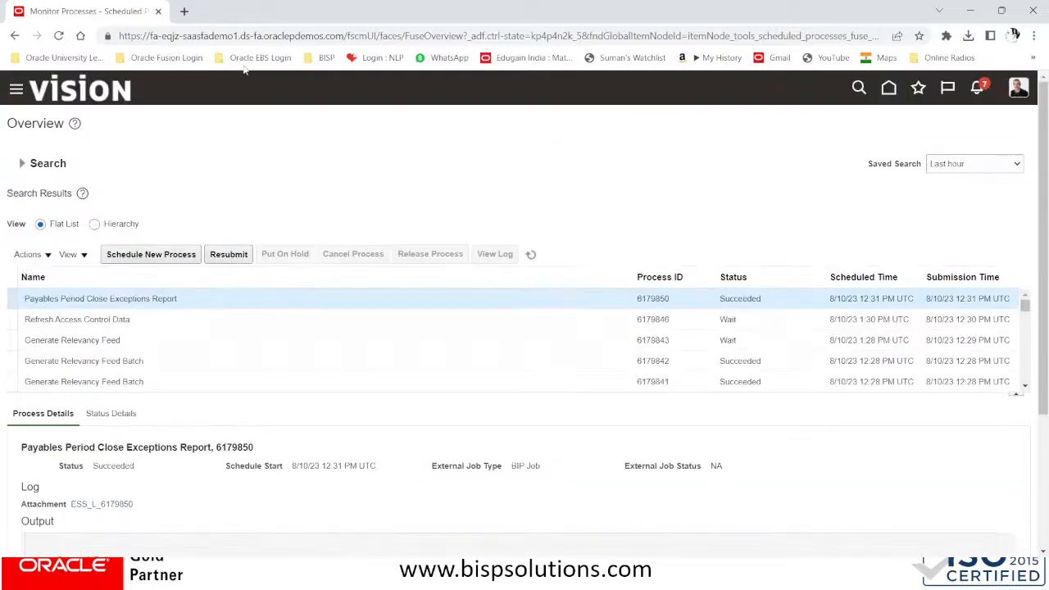
left_click(174, 256)
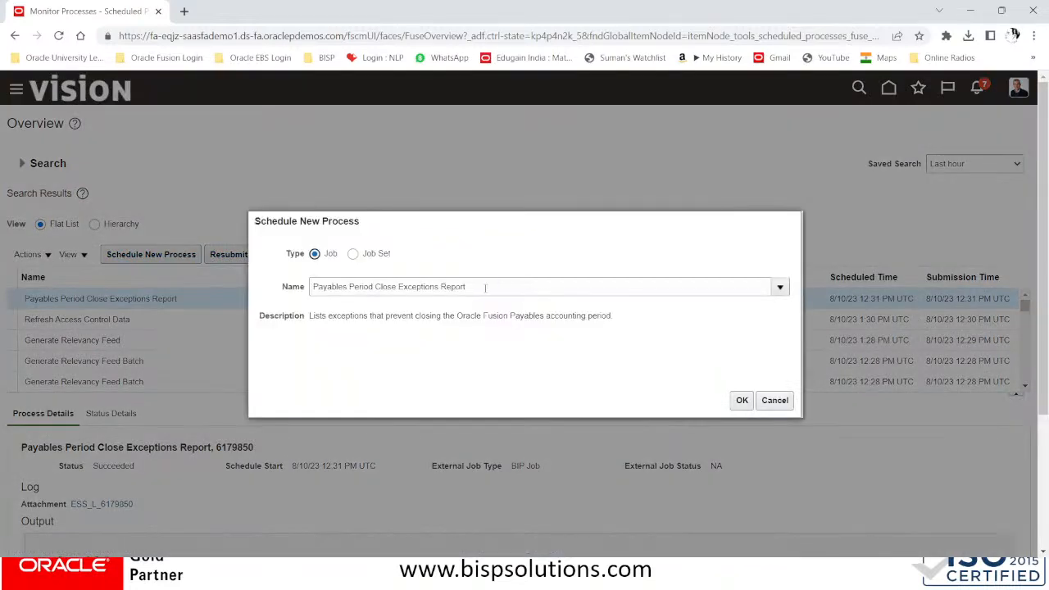
triple_click(442, 287)
key("BackSpace")
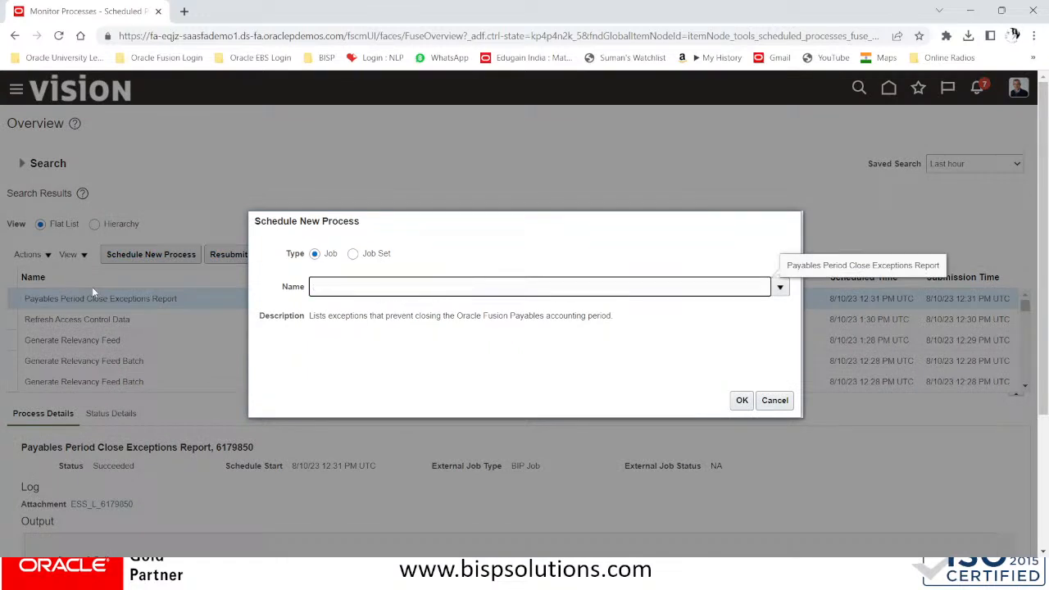
type("PREPARE PAYABLES TO GENERAL")
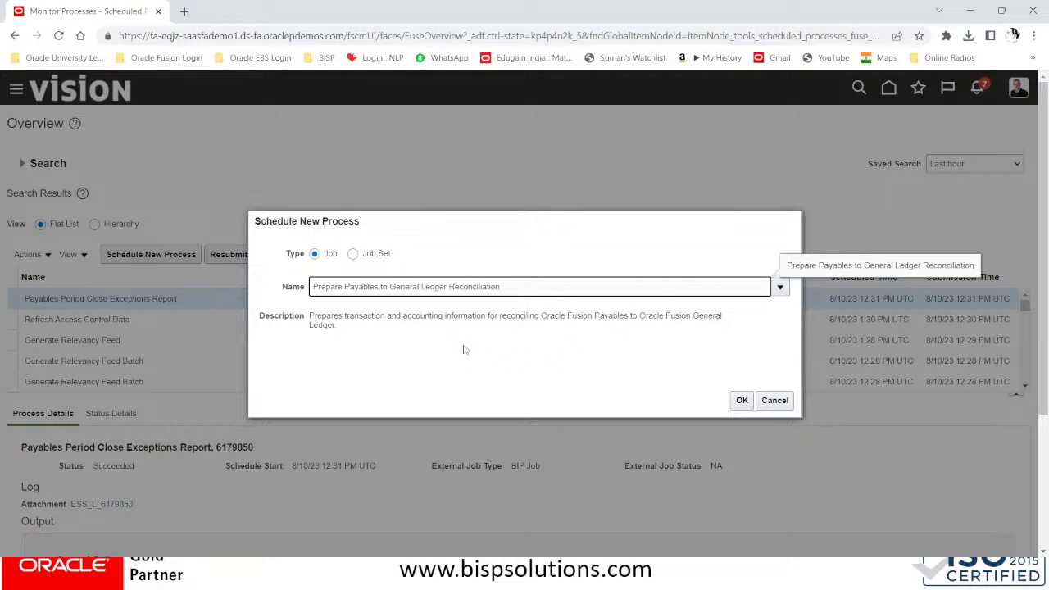
left_click(741, 401)
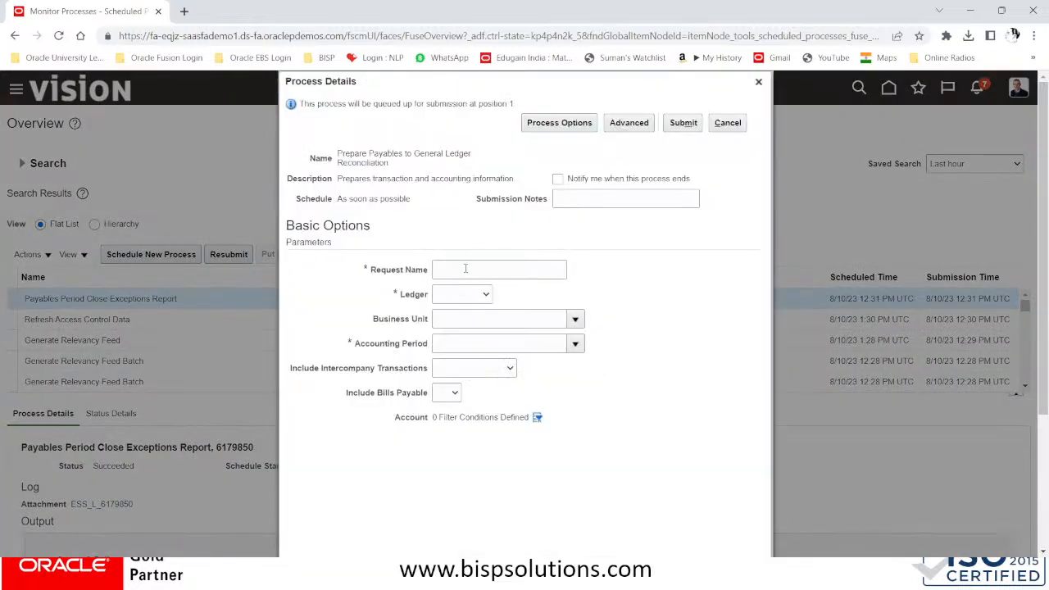
Enter request name 445, ledger BISP US PL and business unit BISP Solutions Inc,Miami
left_click(467, 269)
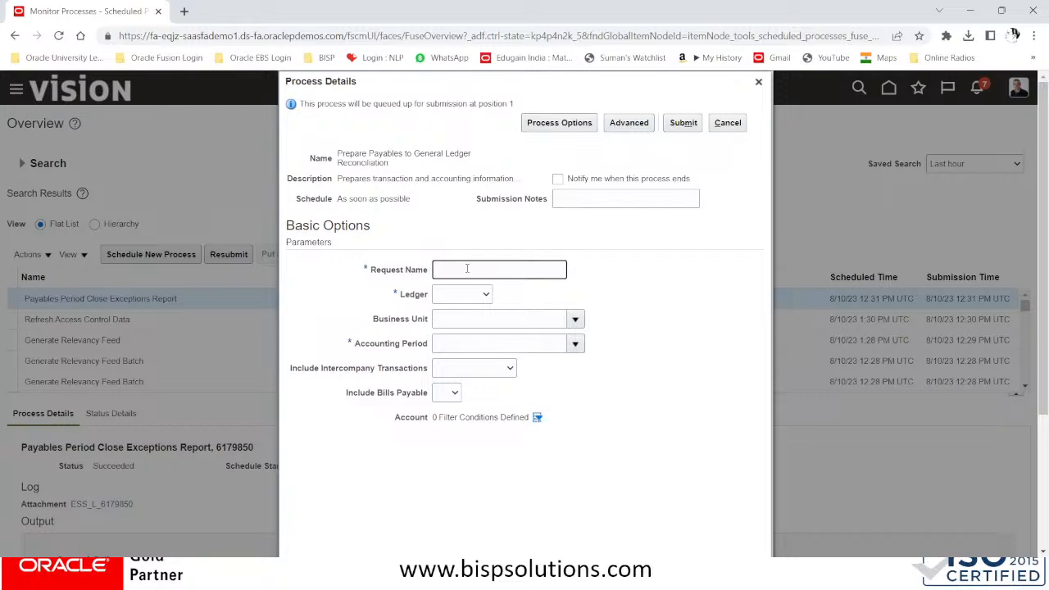
type("445")
key("Tab")
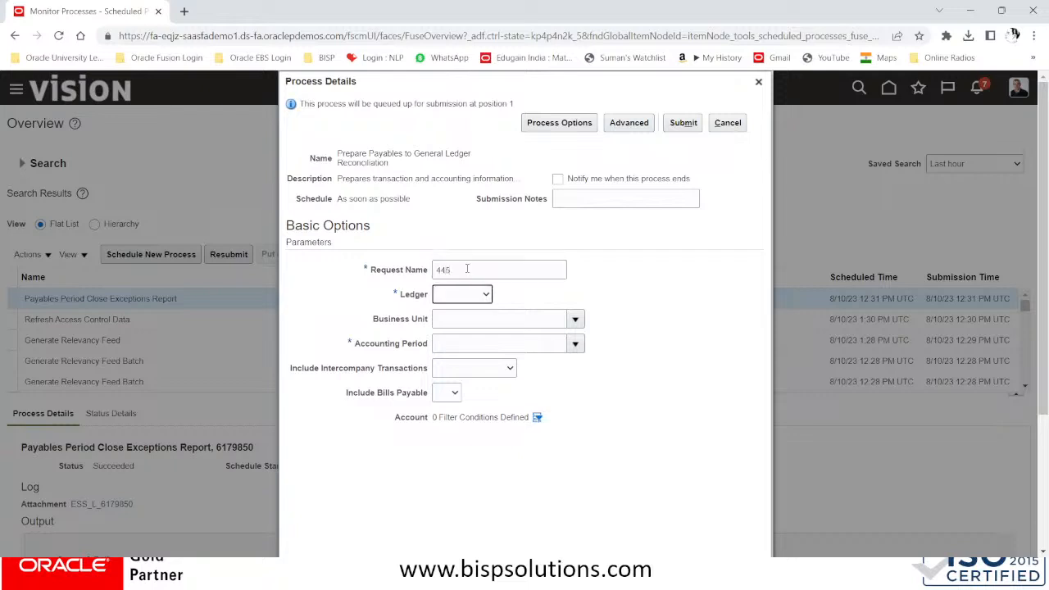
left_click(460, 298)
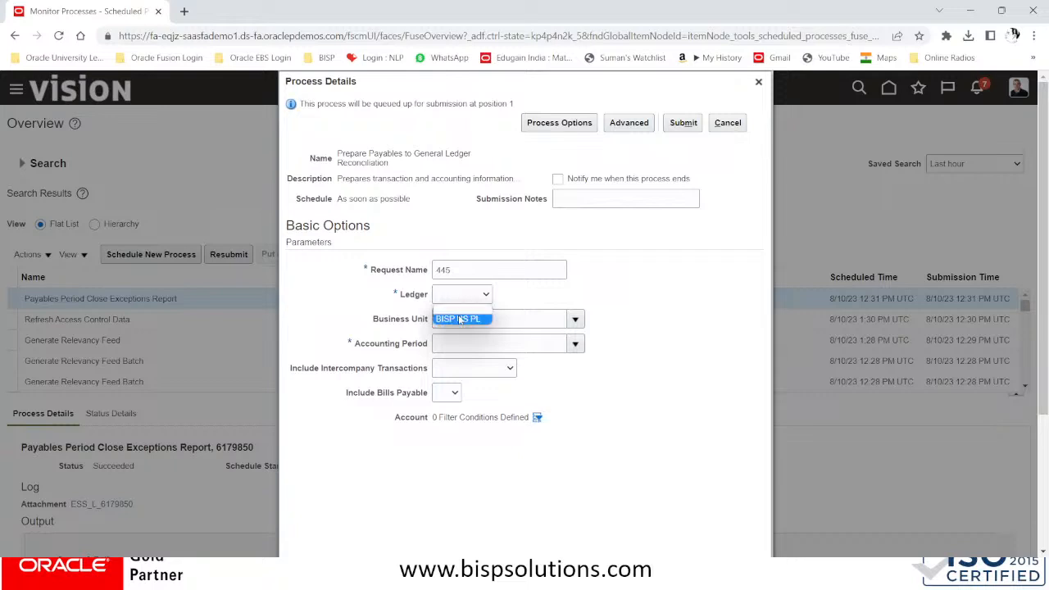
left_click(459, 318)
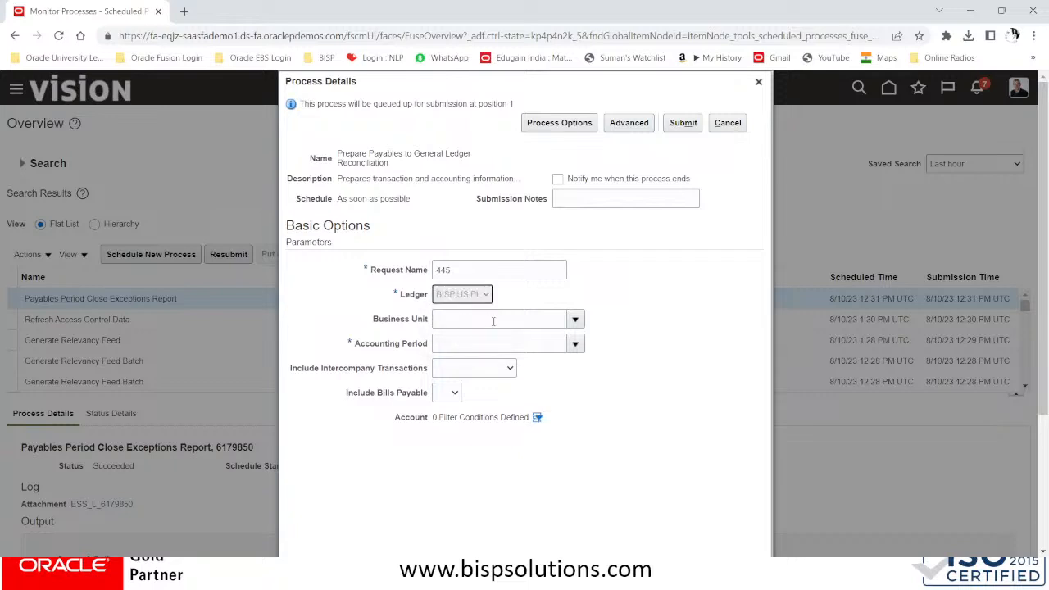
left_click(491, 321)
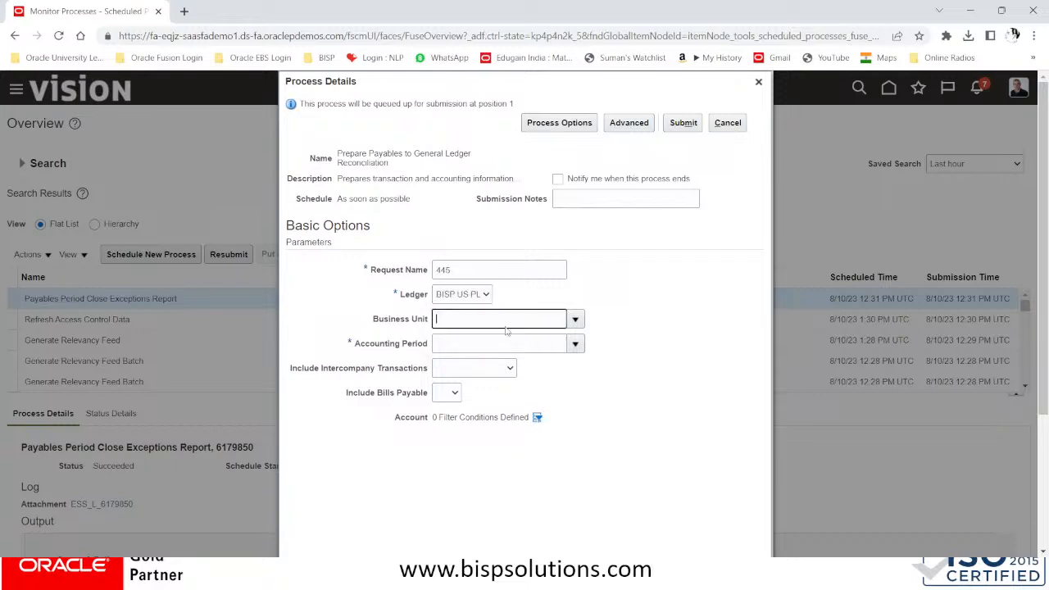
left_click(576, 321)
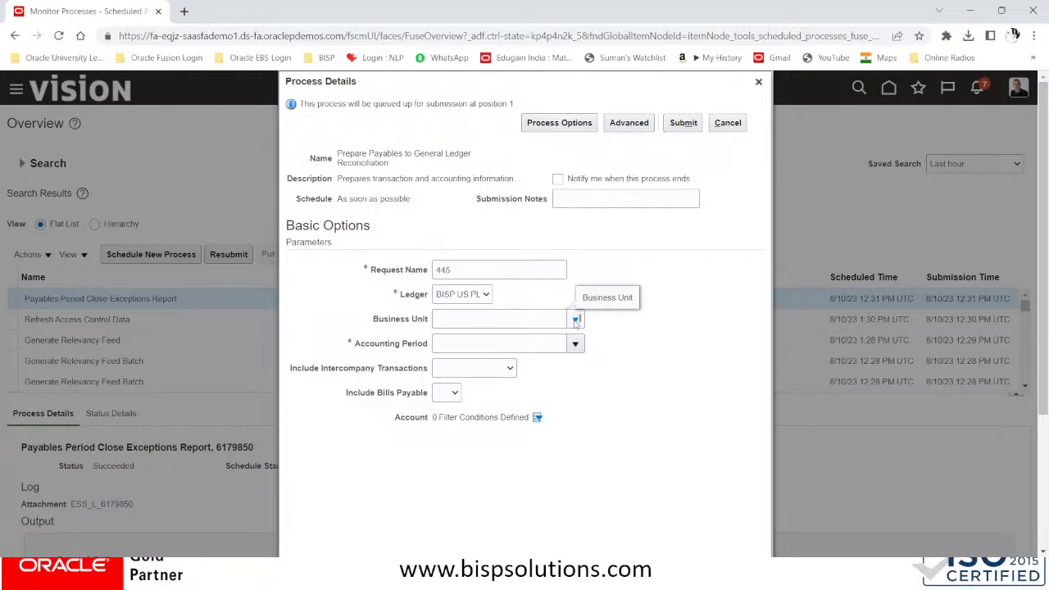
left_click(508, 341)
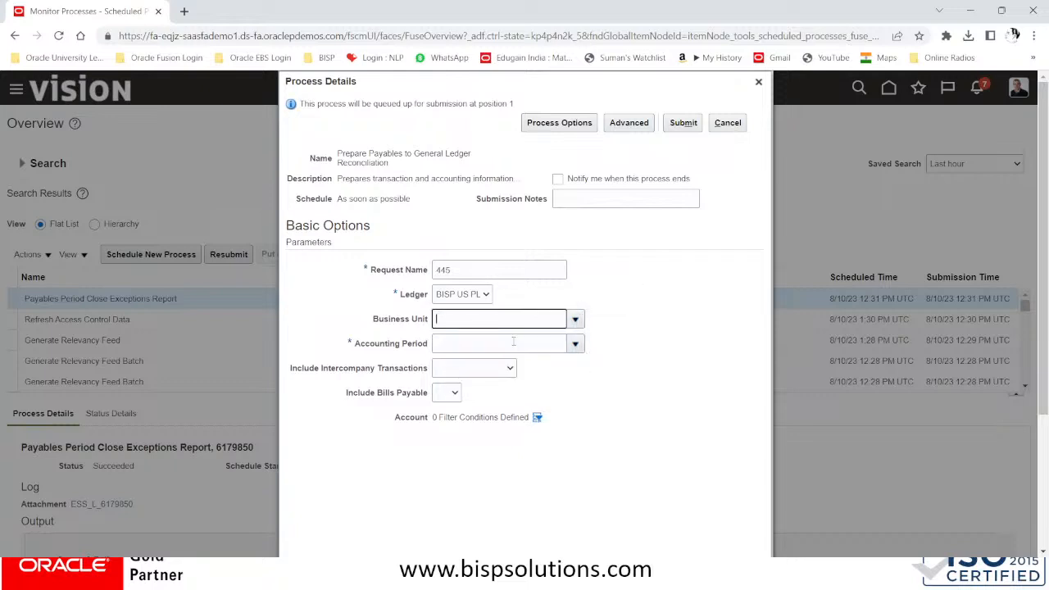
Set the accounting period to Aug-23
left_click(483, 343)
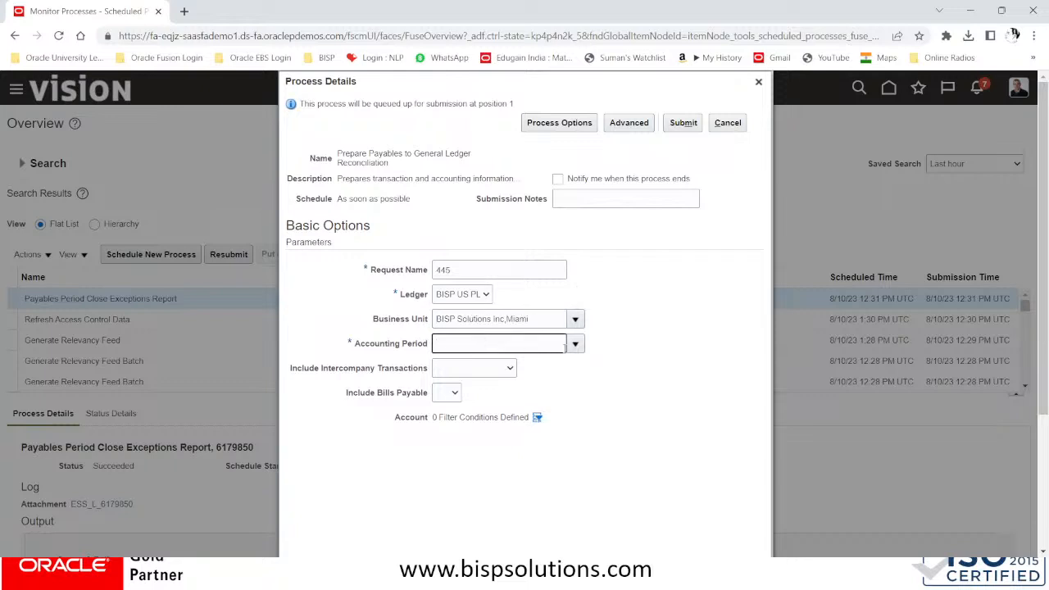
left_click(574, 344)
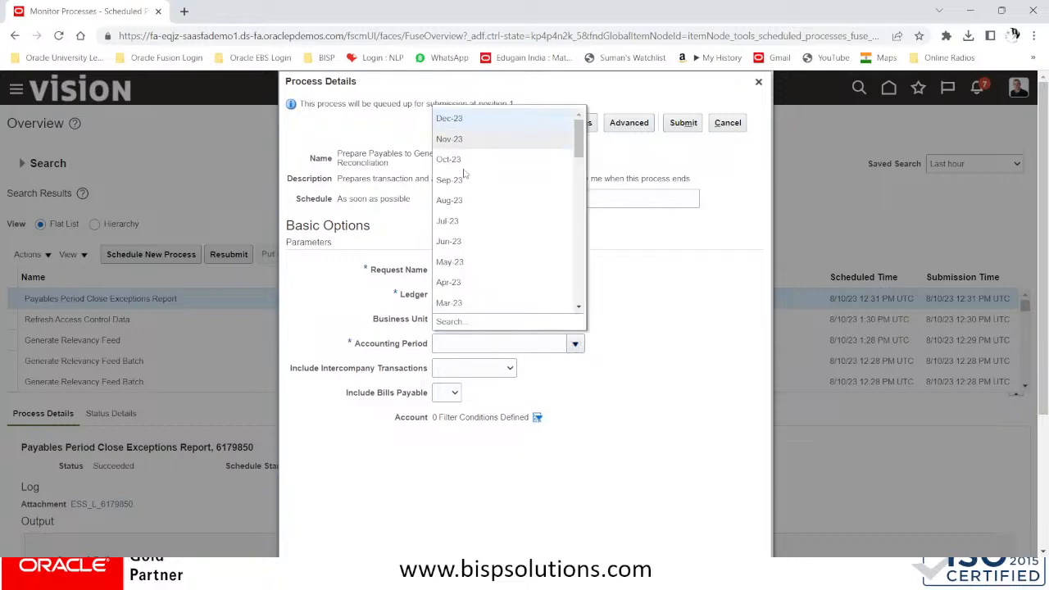
left_click(464, 342)
type("A")
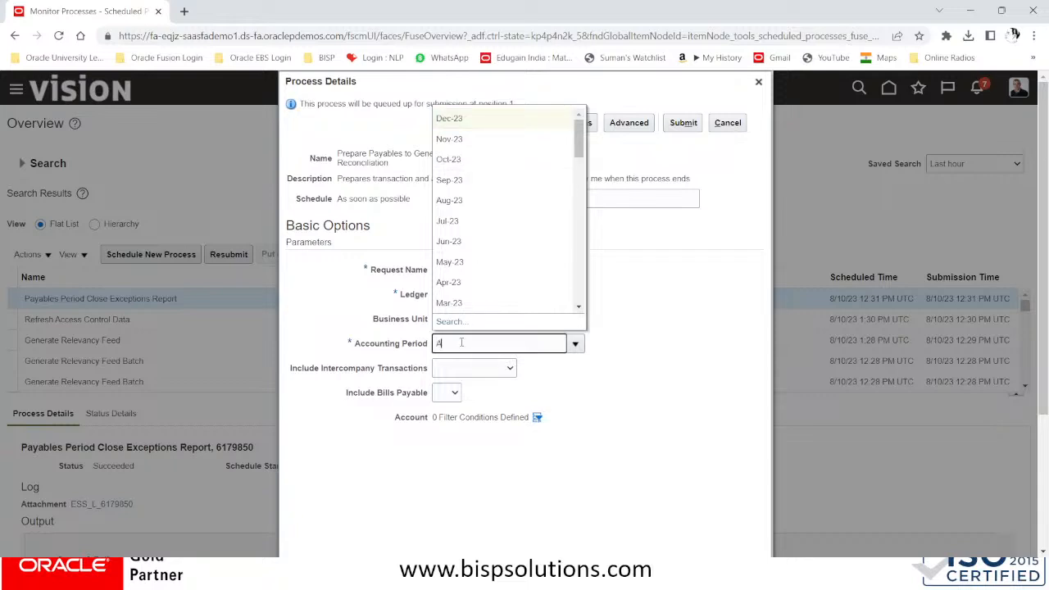
type("UG-23")
key("Tab")
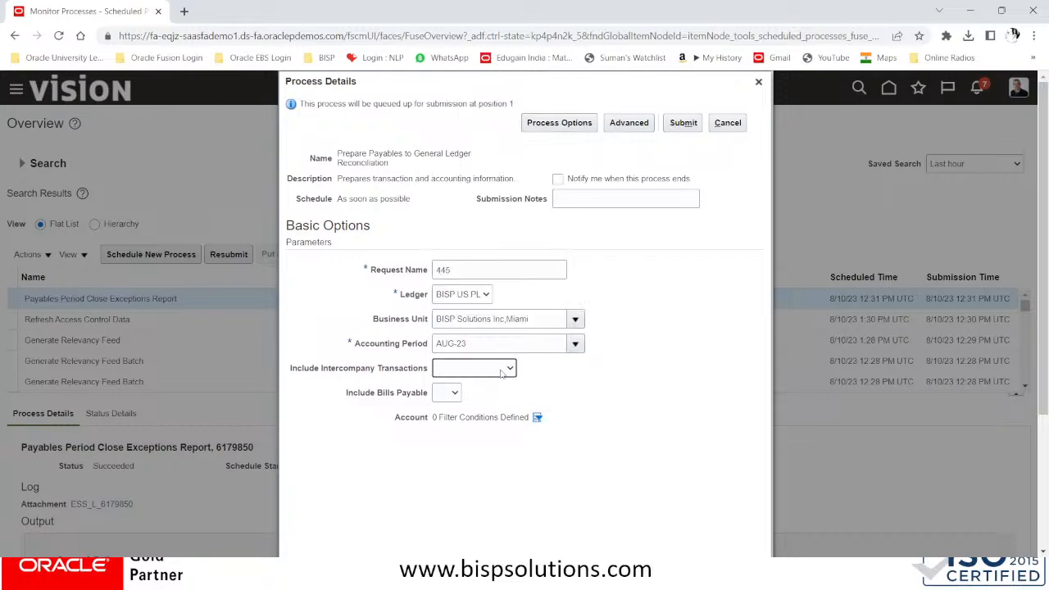
Leave the intercompany transactions and bills payable options unset
left_click(502, 370)
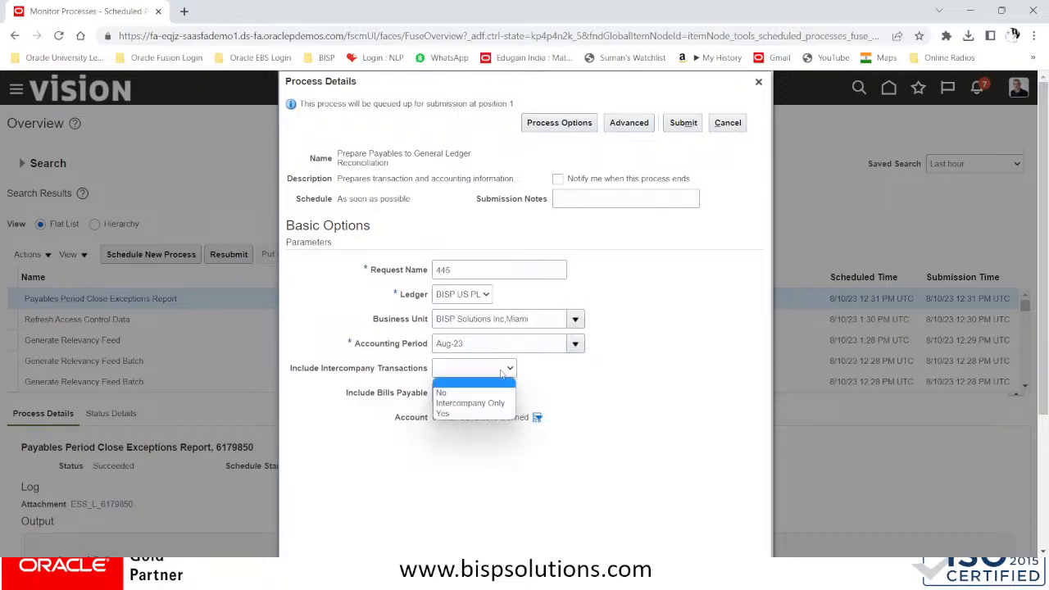
left_click(468, 407)
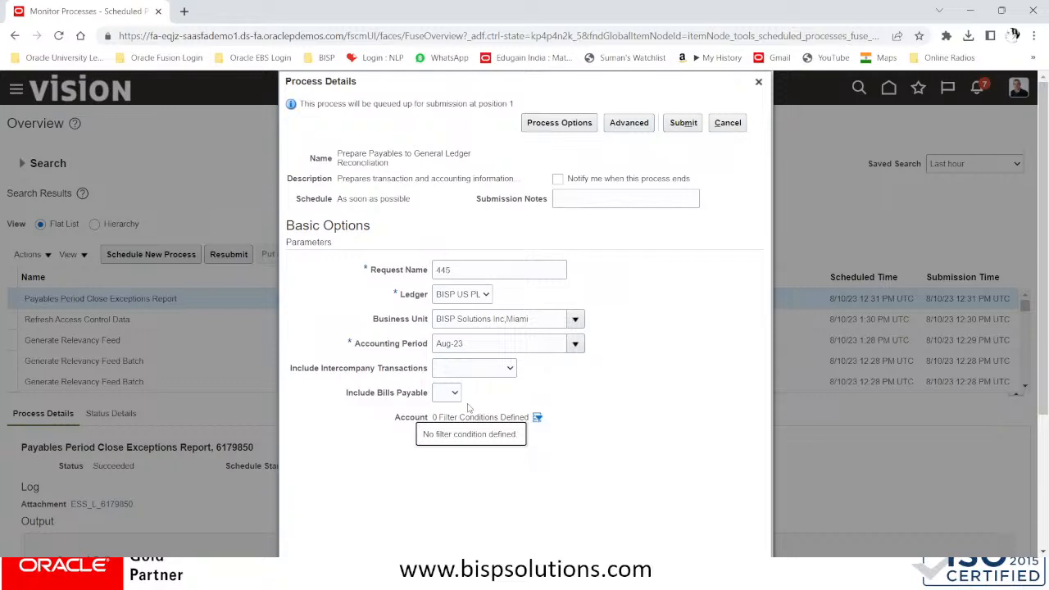
left_click(452, 371)
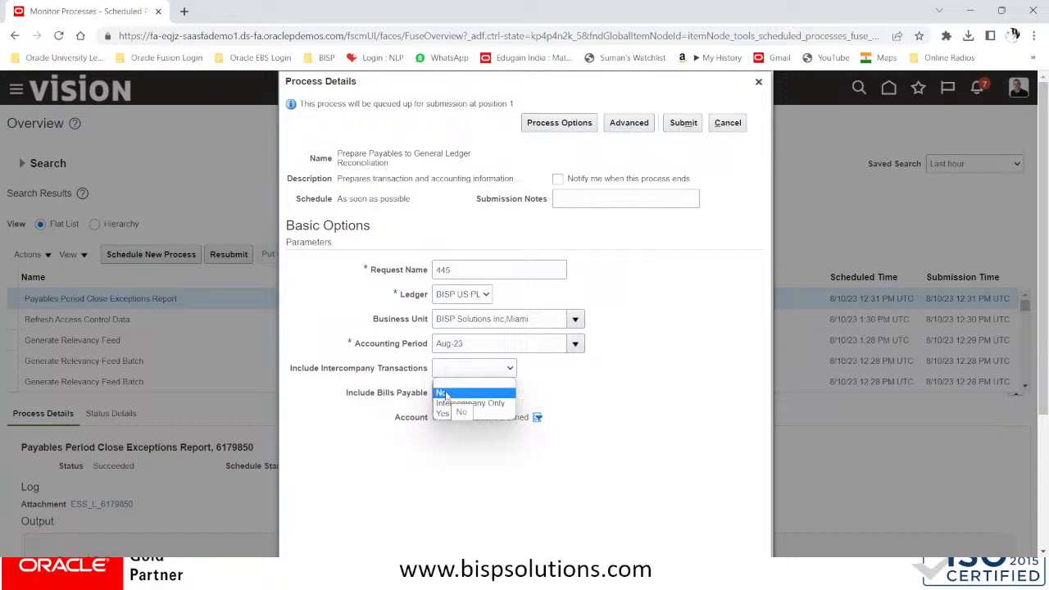
left_click(450, 382)
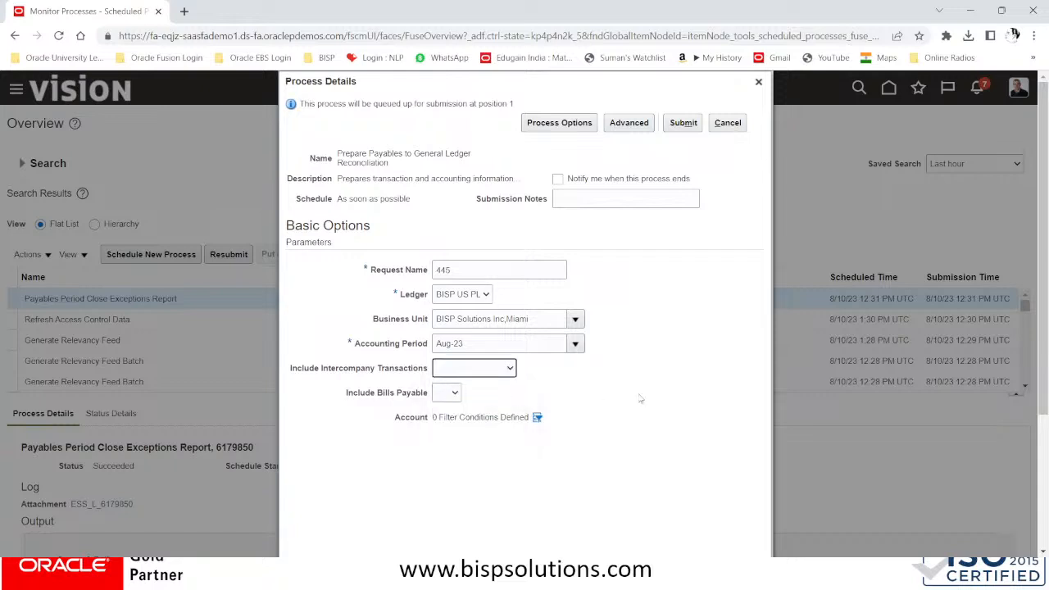
left_click(455, 393)
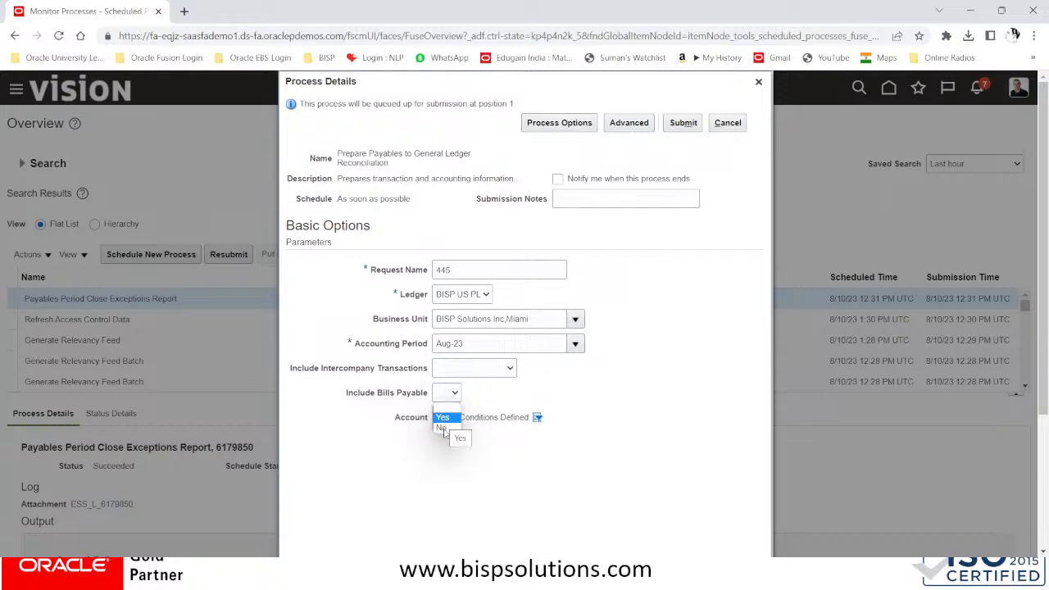
left_click(451, 410)
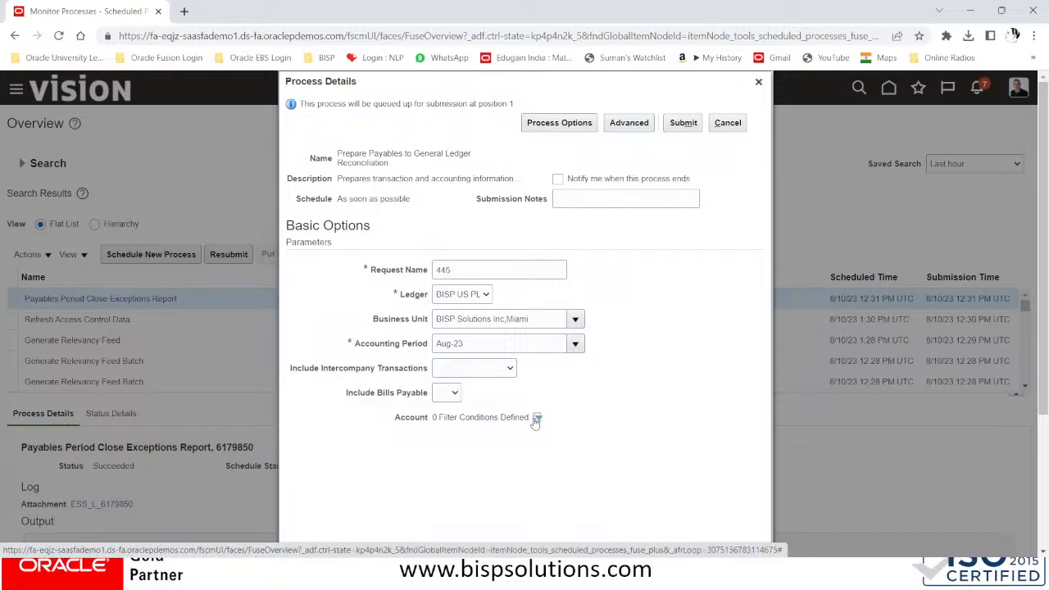
Add an Account filter equal to 21010 Accounts Payable, found by searching descriptions for ACCOUNT
left_click(535, 419)
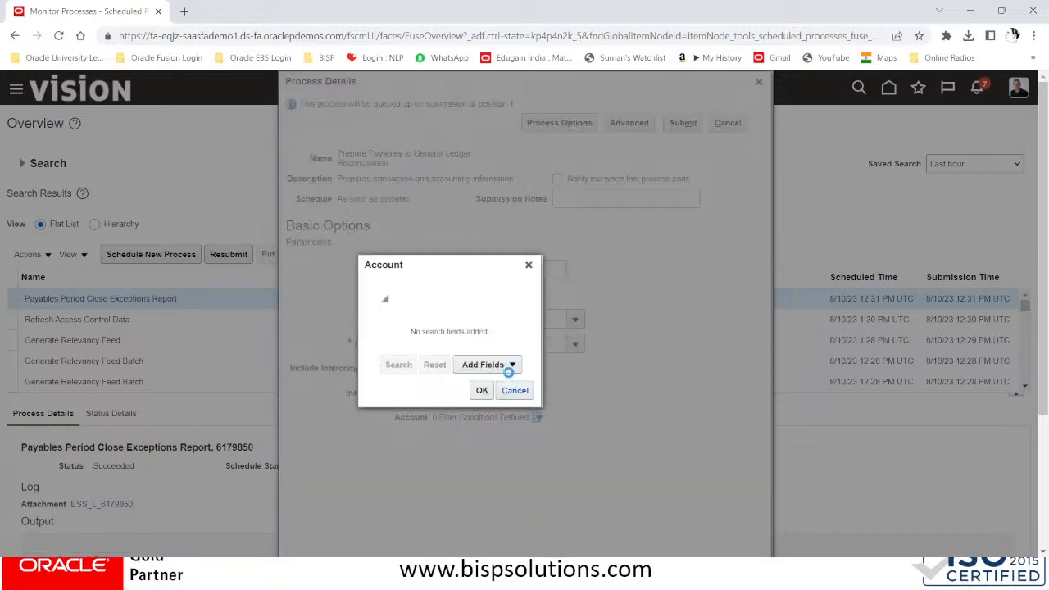
left_click(504, 365)
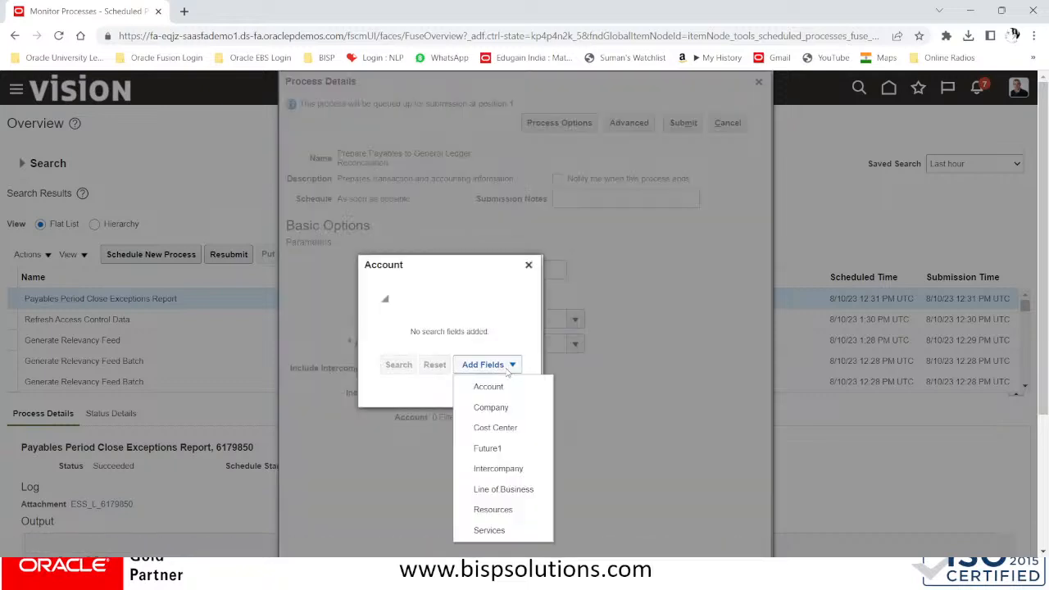
left_click(490, 388)
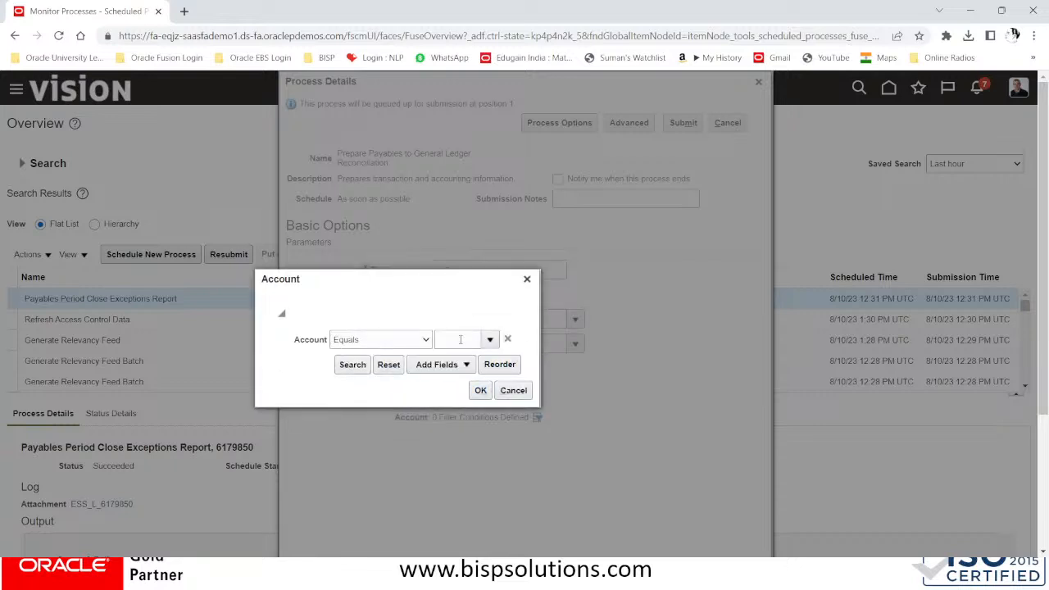
left_click(480, 340)
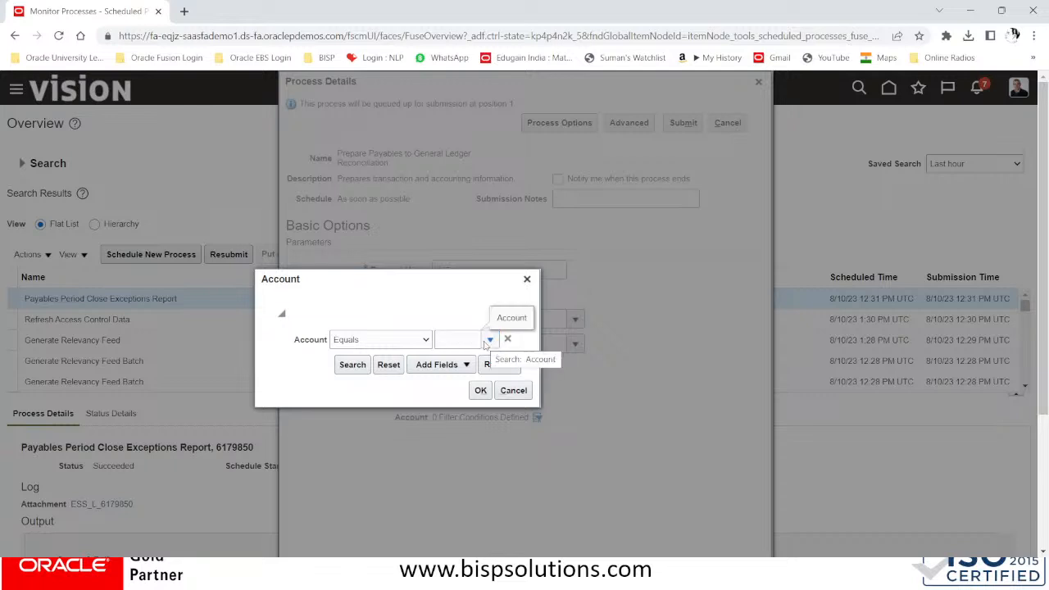
left_click(489, 340)
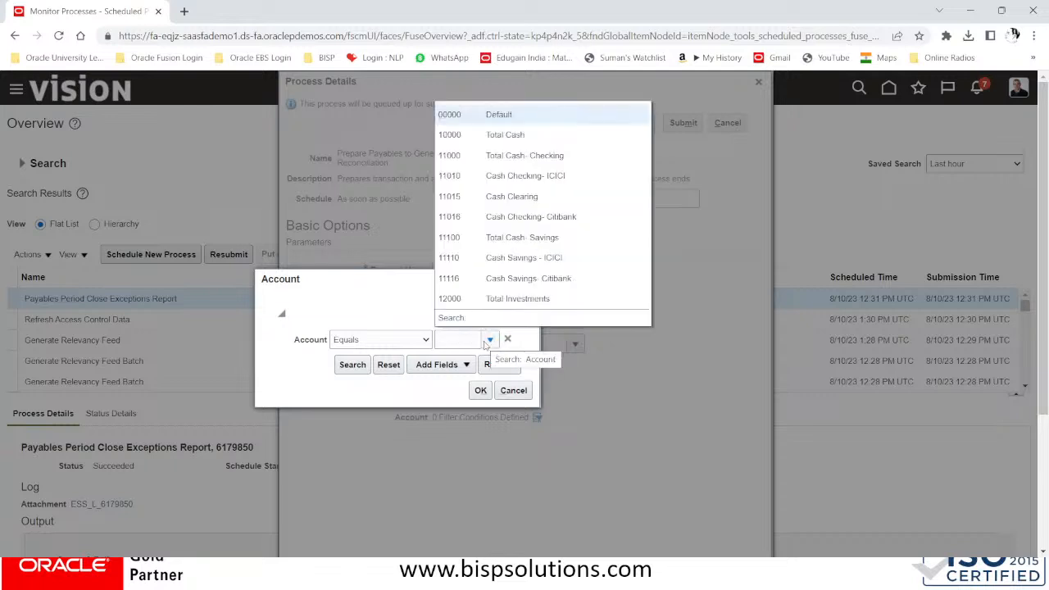
left_click(450, 317)
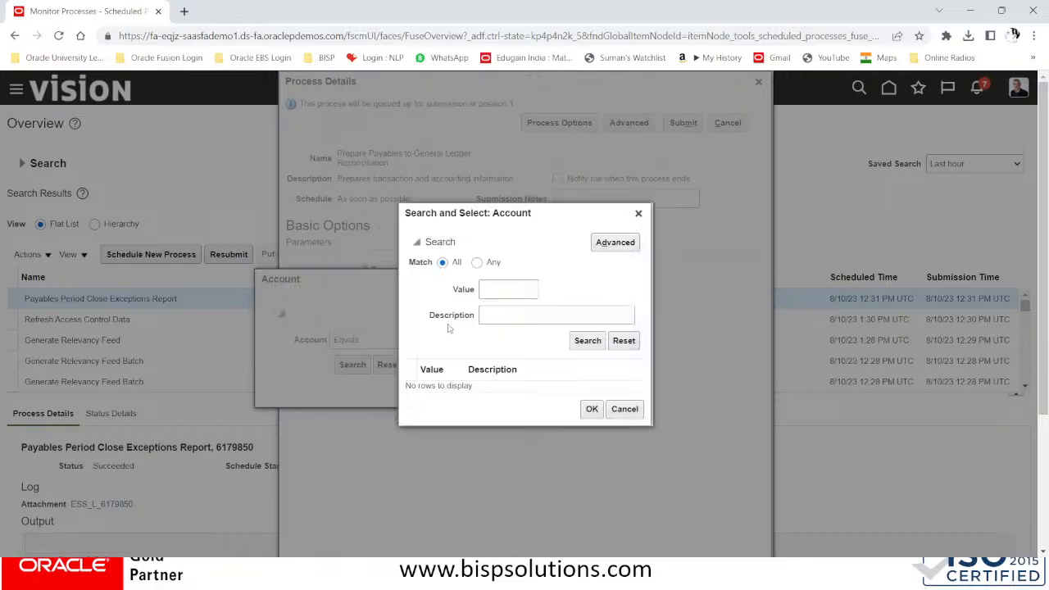
left_click(502, 313)
type("ACCOUNT")
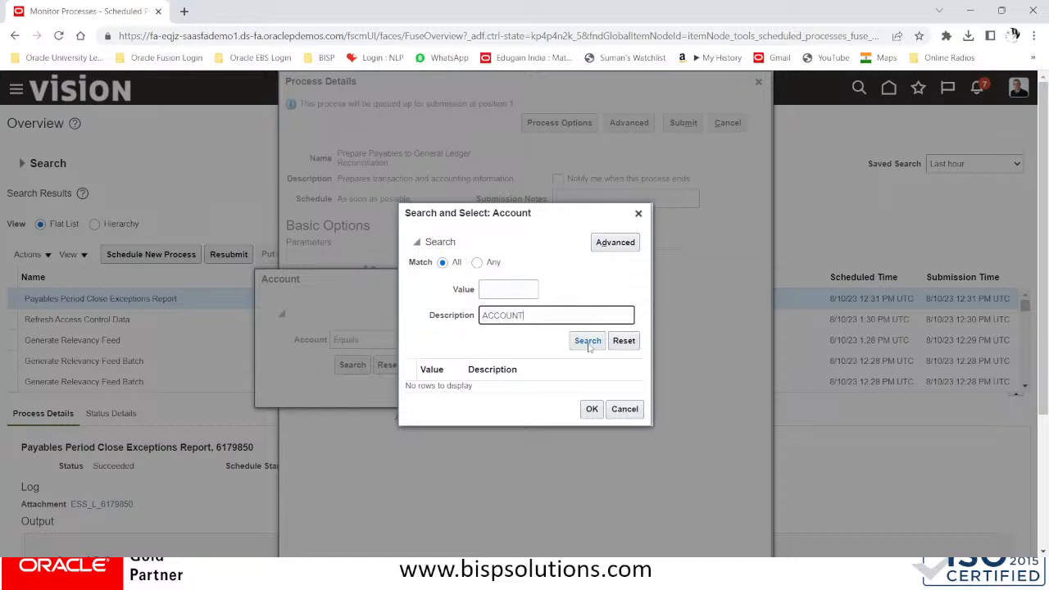
key("Return")
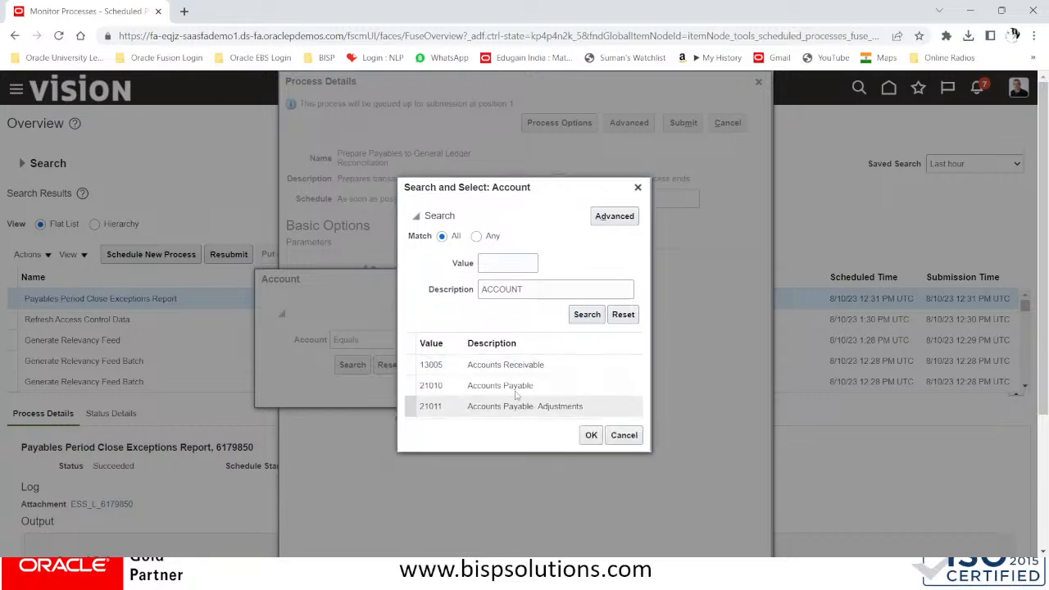
left_click(591, 435)
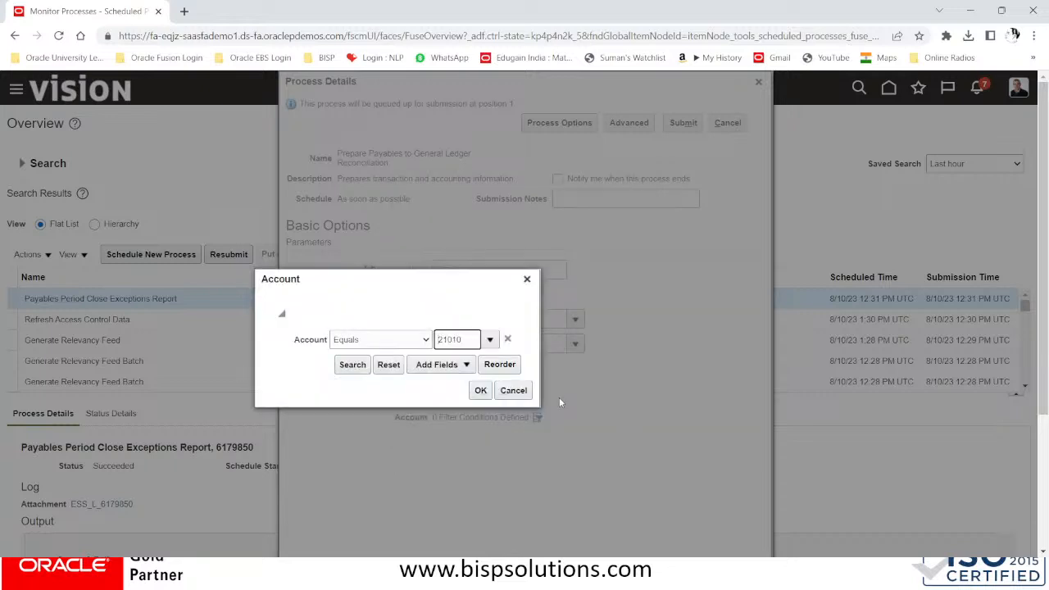
left_click(480, 391)
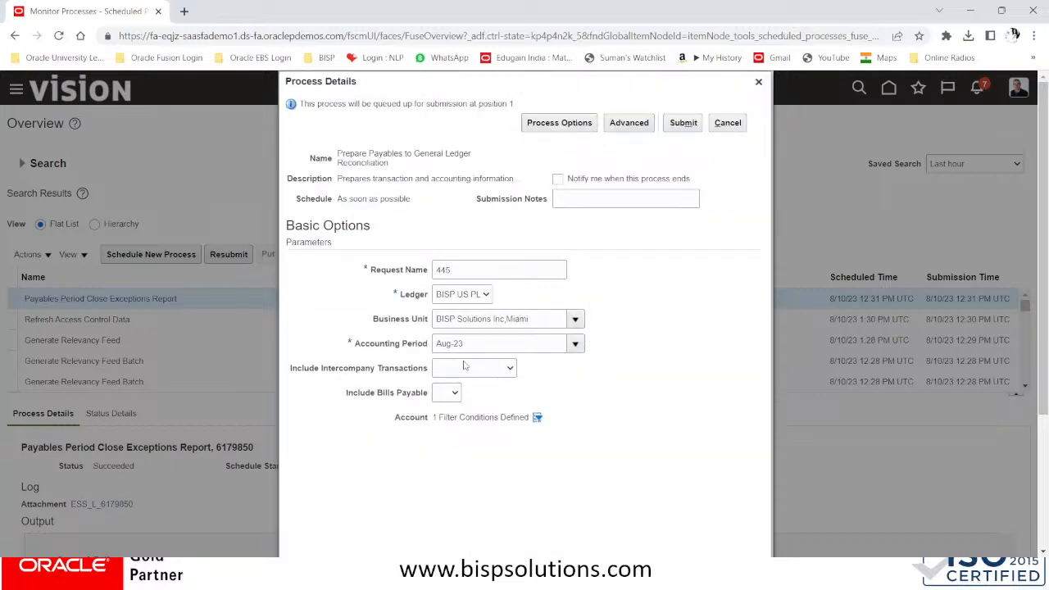
Submit the reconciliation as process 6179852 and refresh until subprocesses 6179857–6179861 show Succeeded
left_click(684, 129)
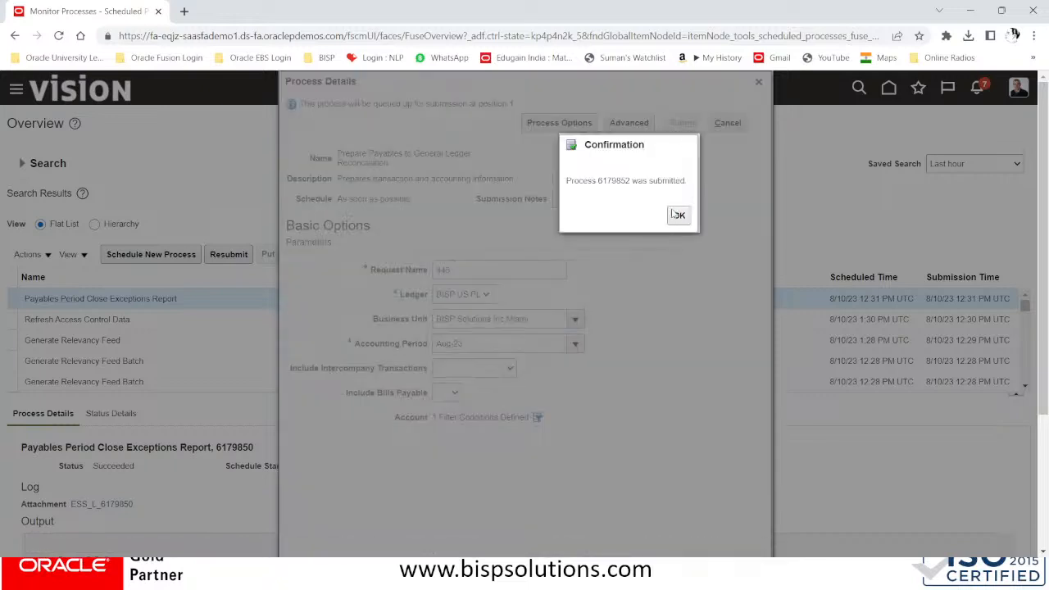
left_click(677, 214)
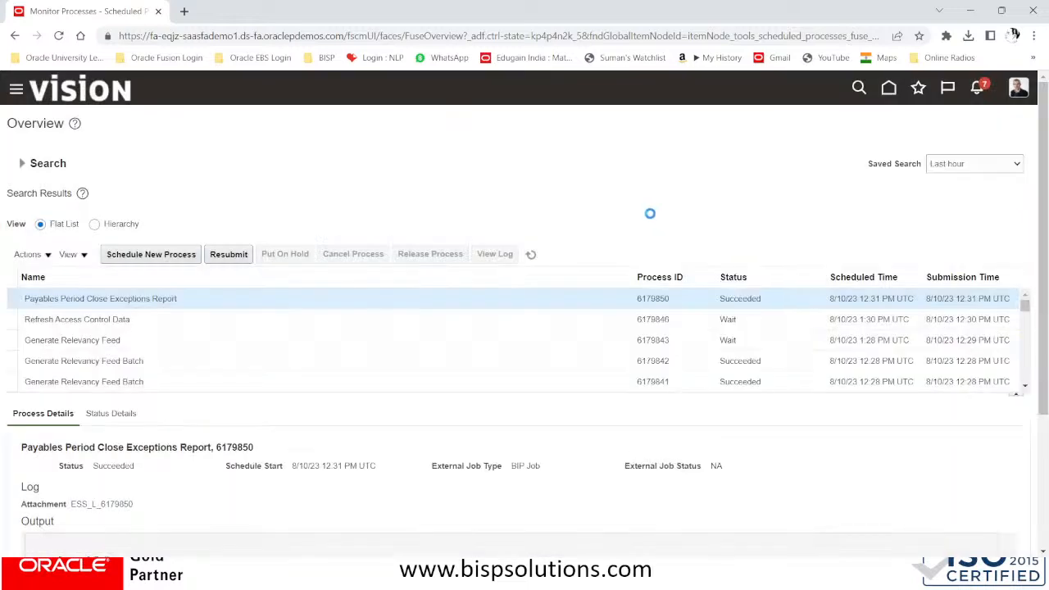
left_click(532, 255)
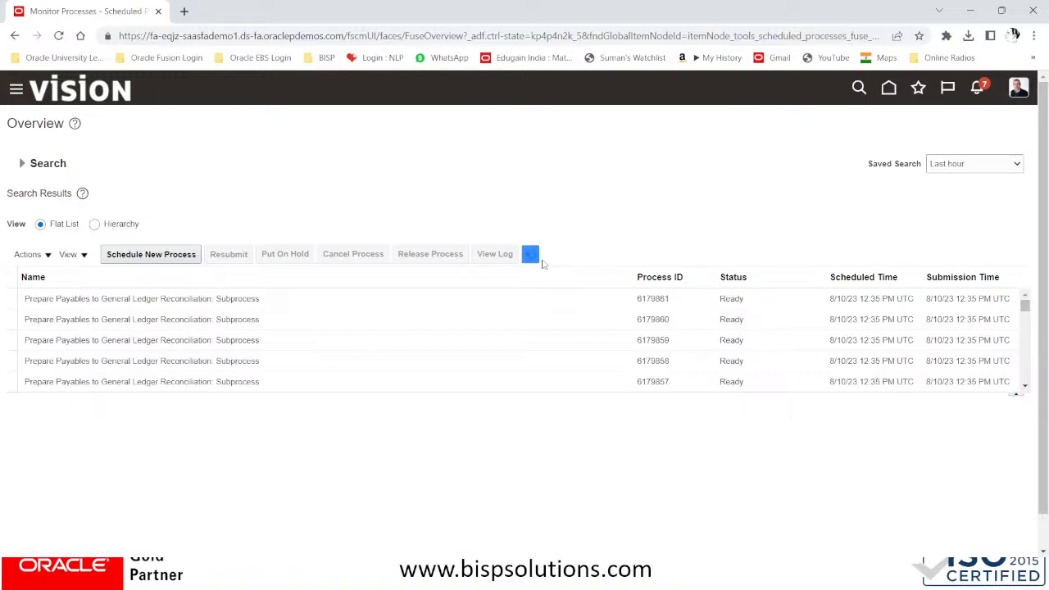
left_click(530, 255)
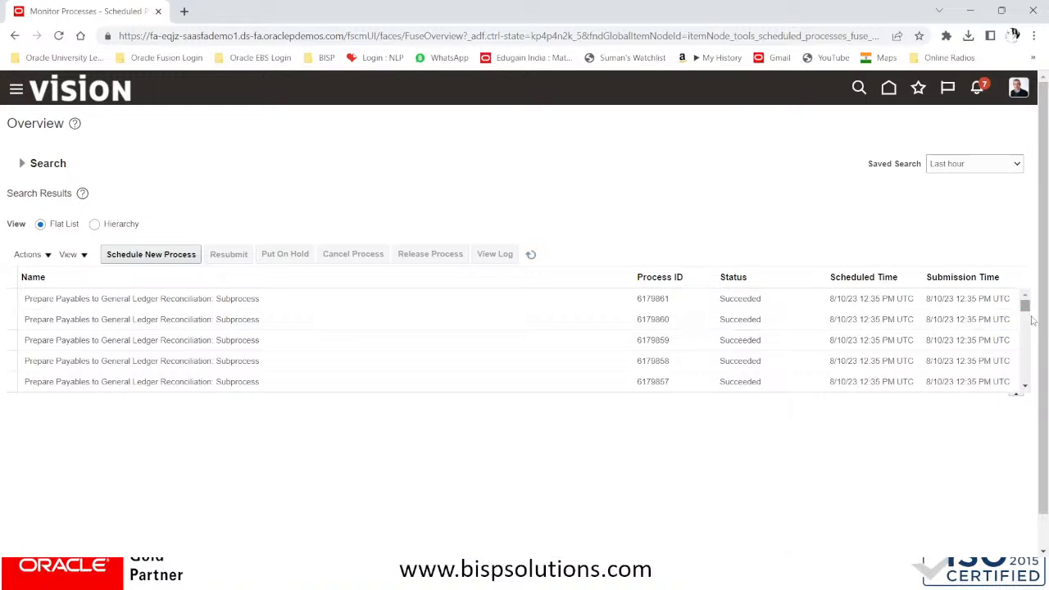
Switch the process list to Hierarchy view and refresh until the parent status updates
left_click(95, 224)
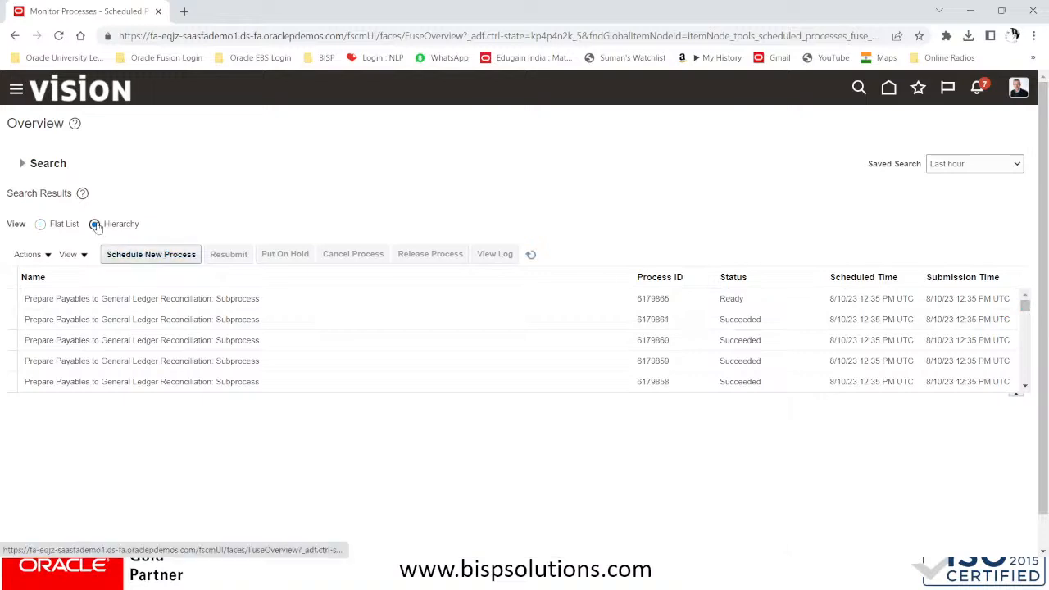
left_click(531, 255)
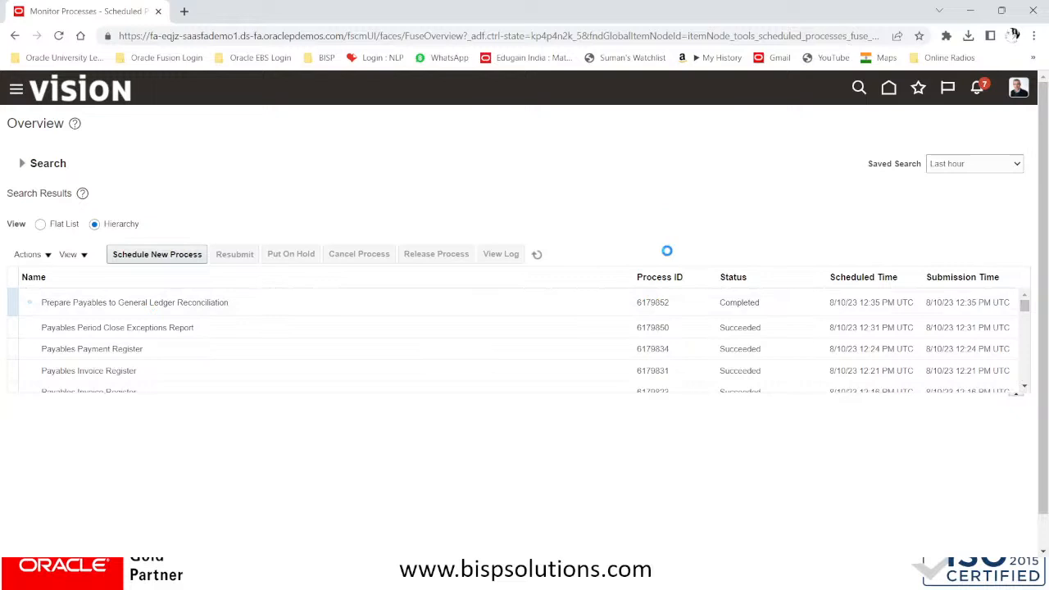
left_click(538, 256)
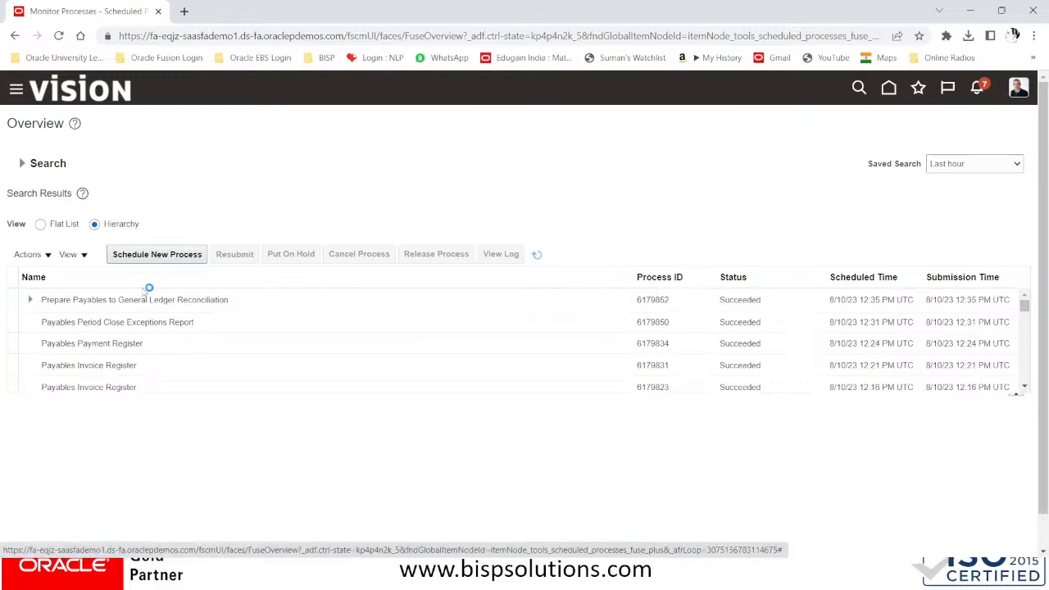
Expand Prepare Payables to General Ledger Reconciliation 6179852 and review its succeeded subprocesses
left_click(860, 348)
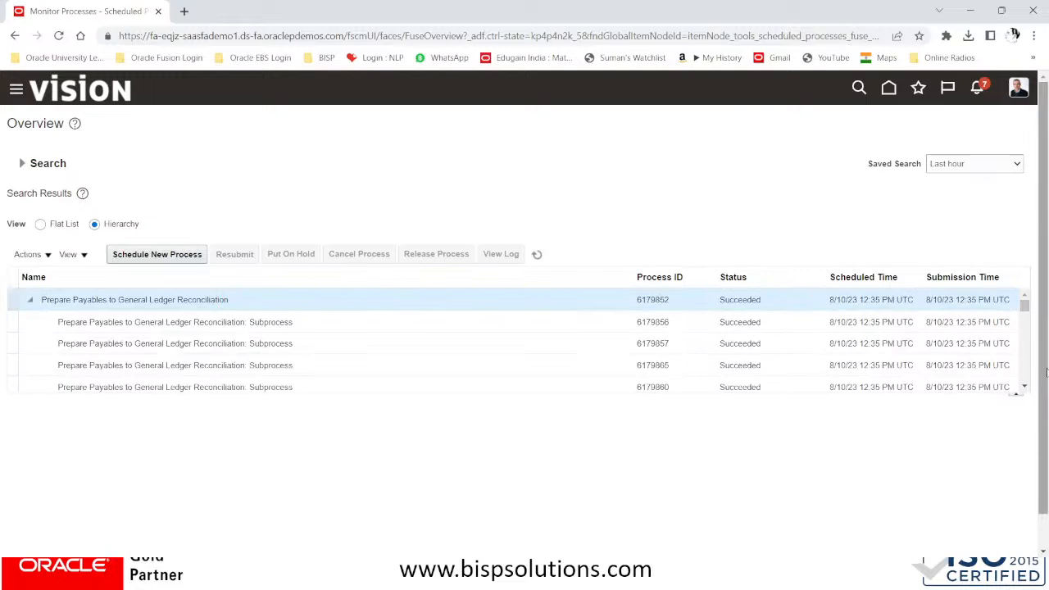
scroll(1045, 372, "down", 1)
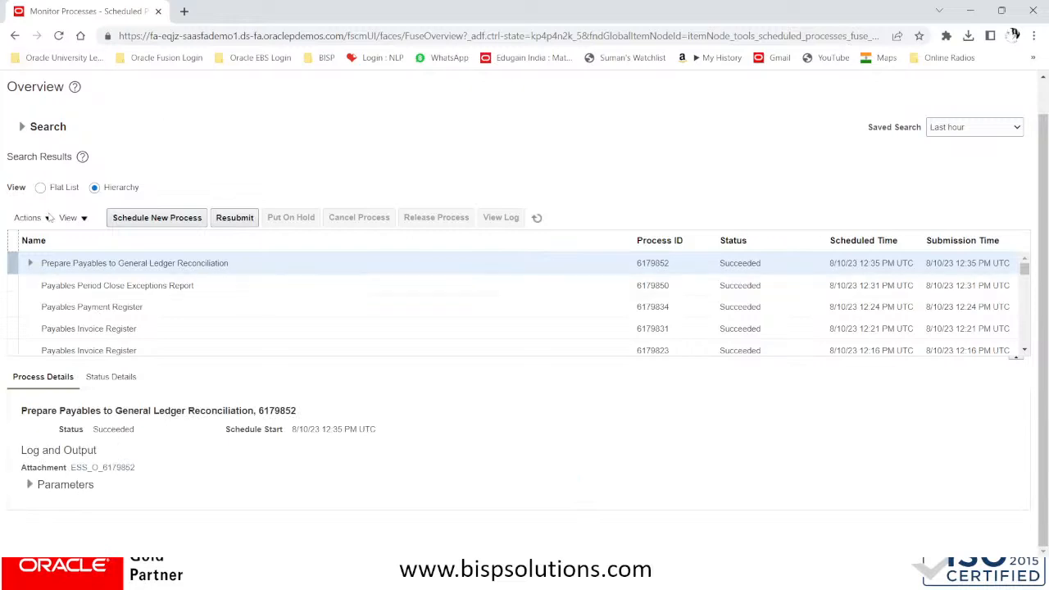
scroll(51, 217, "up", 1)
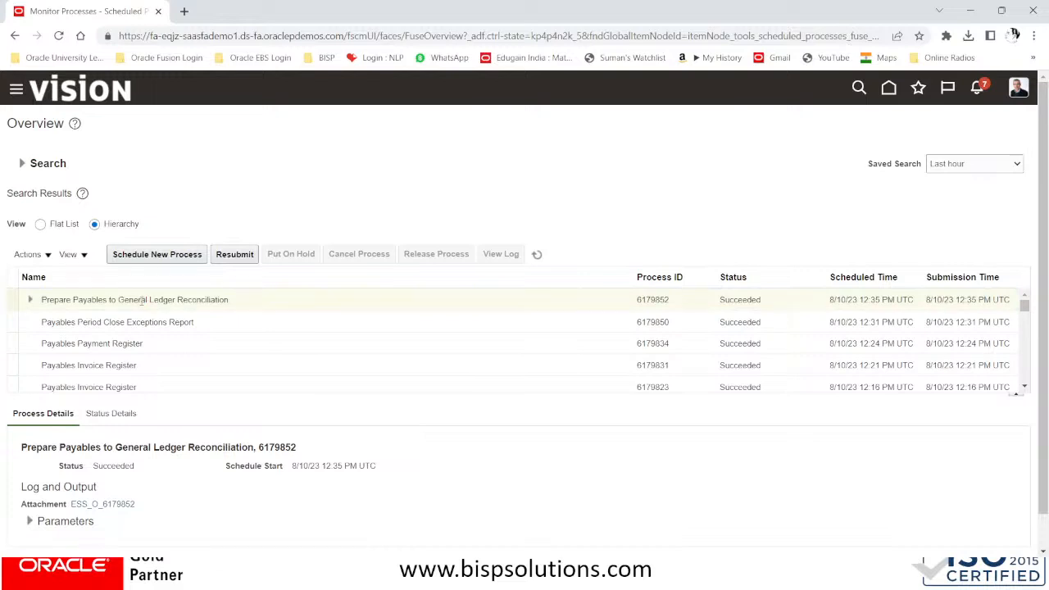
scroll(172, 380, "down", 3)
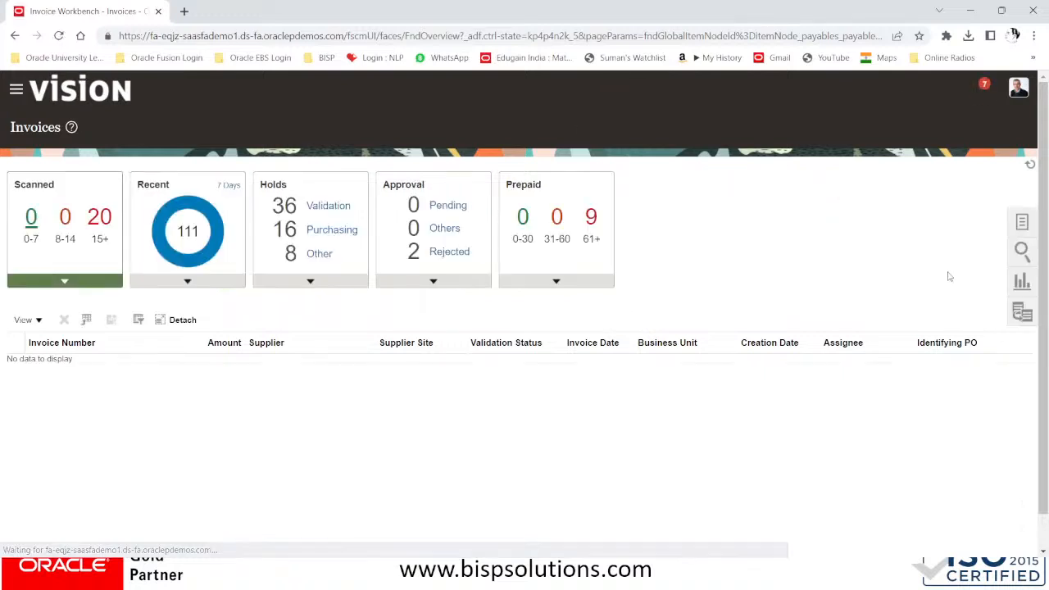
Show the Invoices task panel, including Payables to Ledger Reconciliation, then bring up the window switcher
left_click(1024, 223)
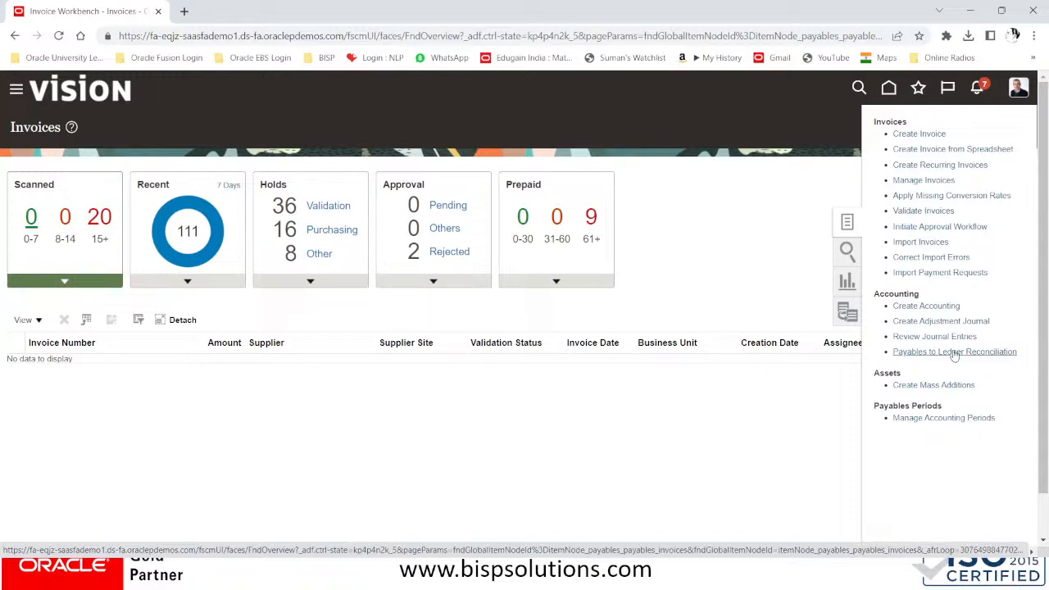
key("alt+Tab")
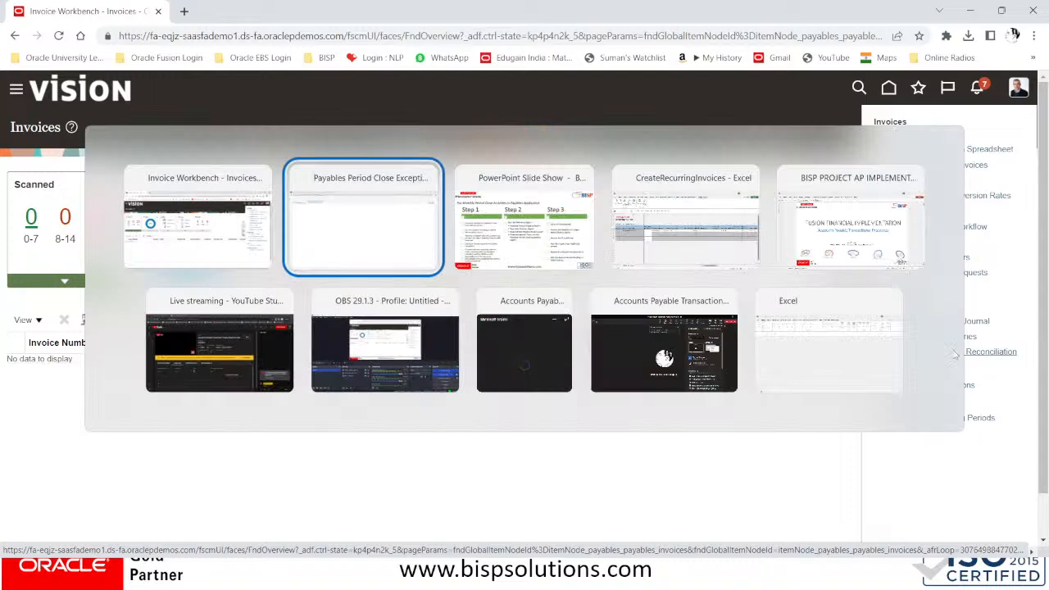
Advance the PowerPoint slide show to the Thank You slide, then switch to the live stream window
key("Tab")
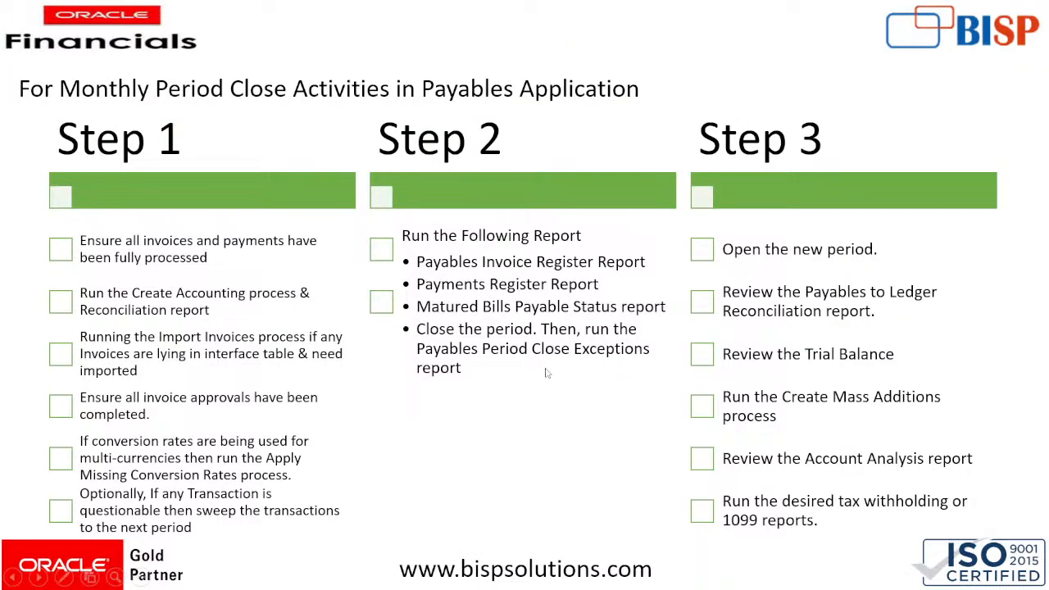
key("Right")
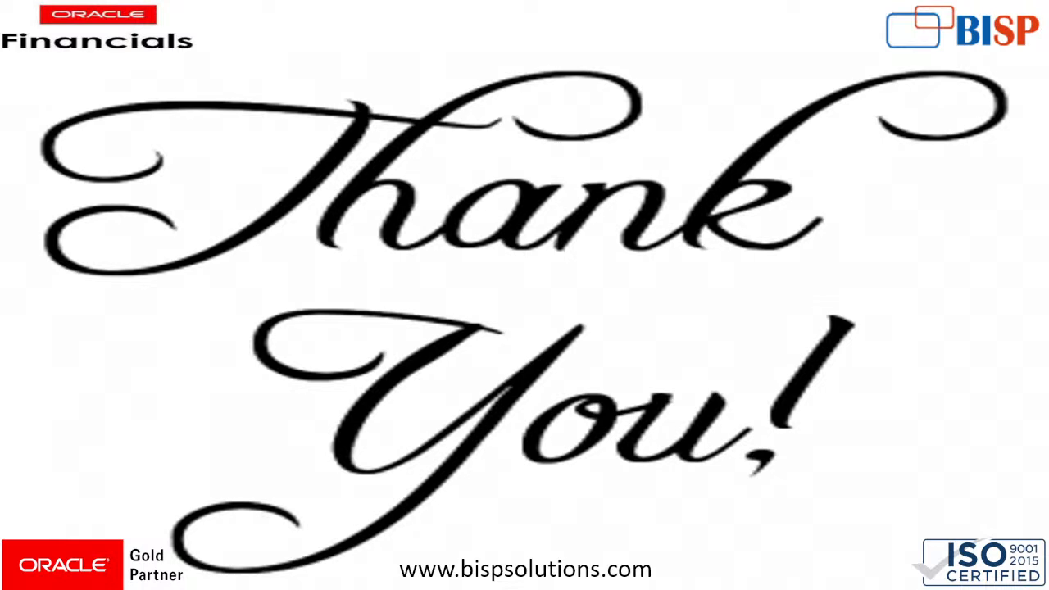
key("alt+Tab")
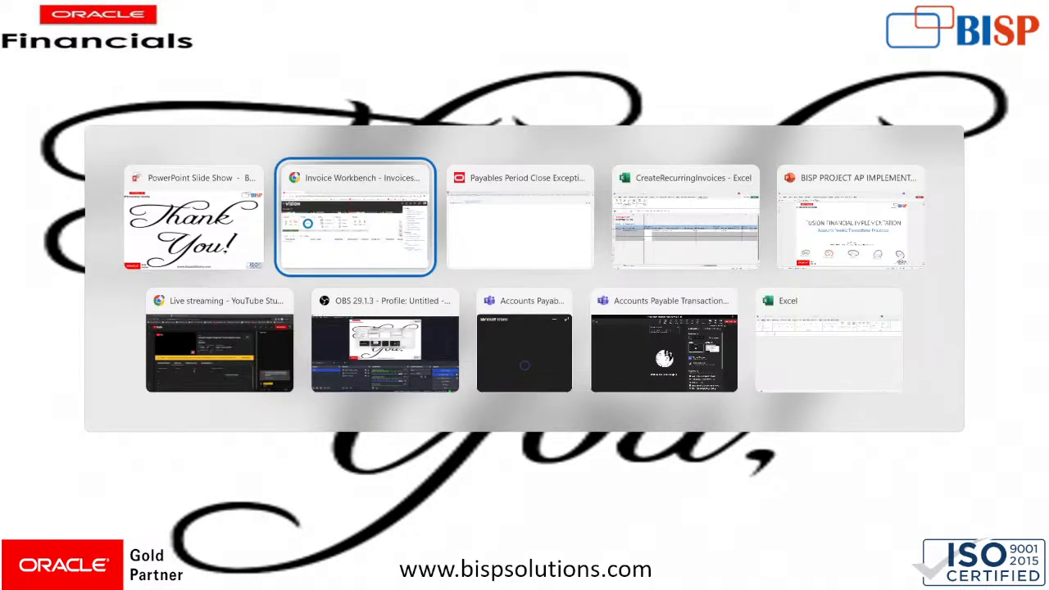
key("alt+Tab")
key("alt+Tab")
key("alt+Tab")
key("alt+Tab")
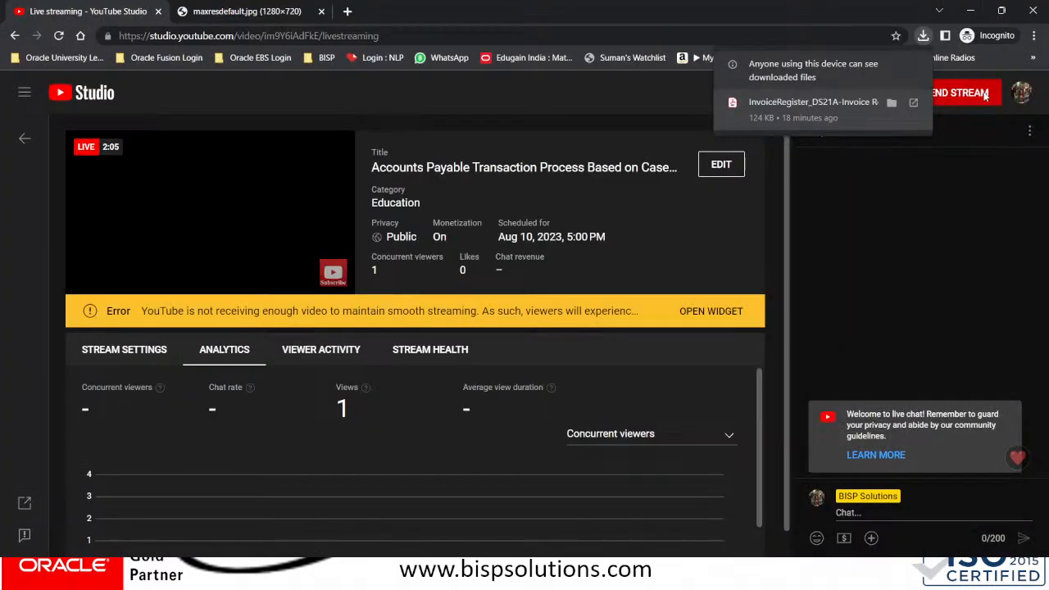
Bring up the End Stream confirmation and copy a screenshot covering the whole page
left_click(984, 97)
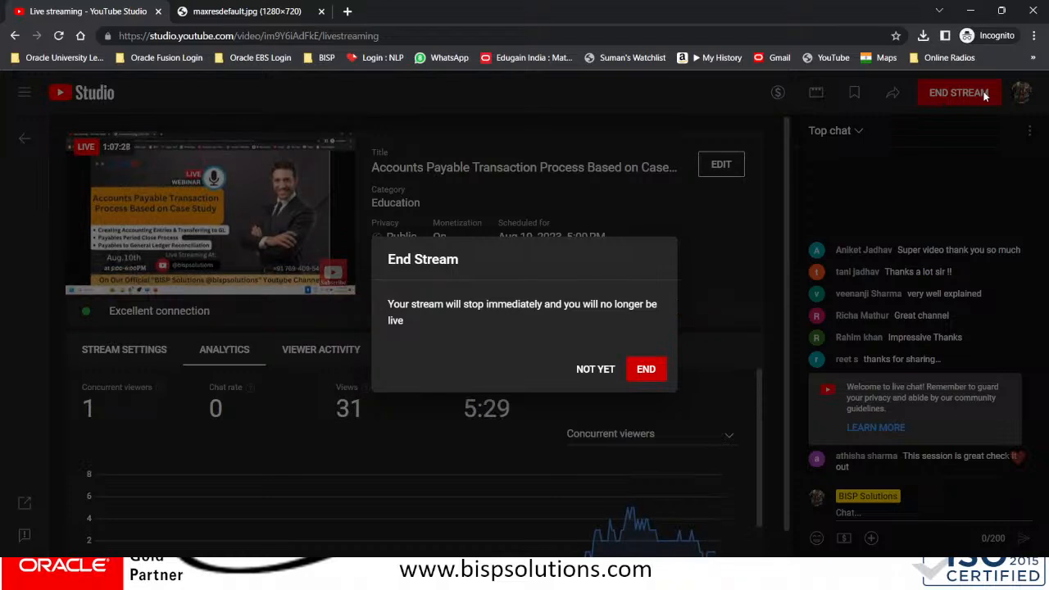
key("Print")
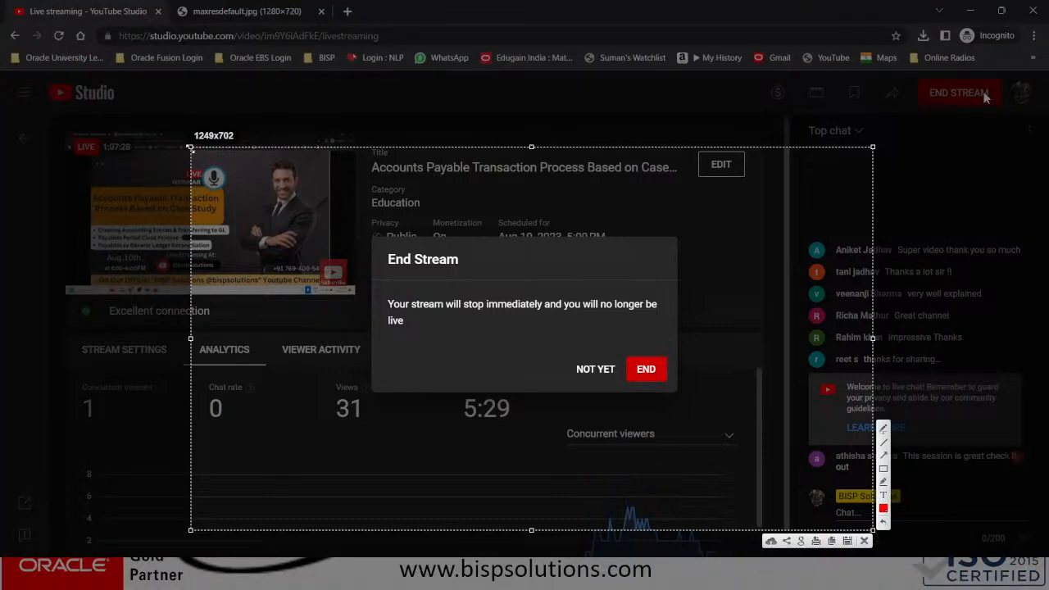
left_click_drag(190, 148, 4, 69)
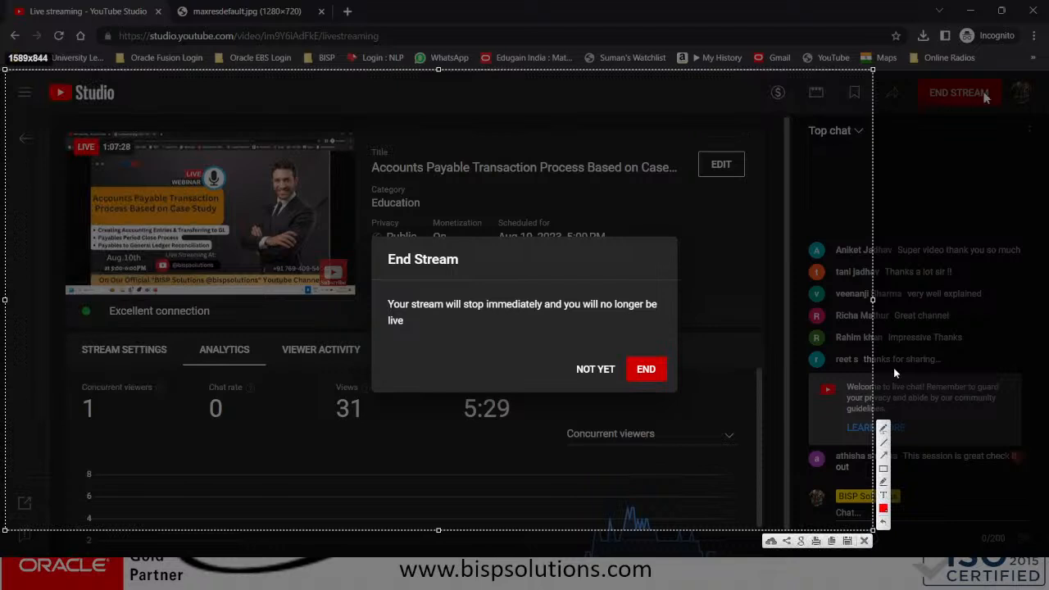
left_click_drag(873, 371, 1046, 371)
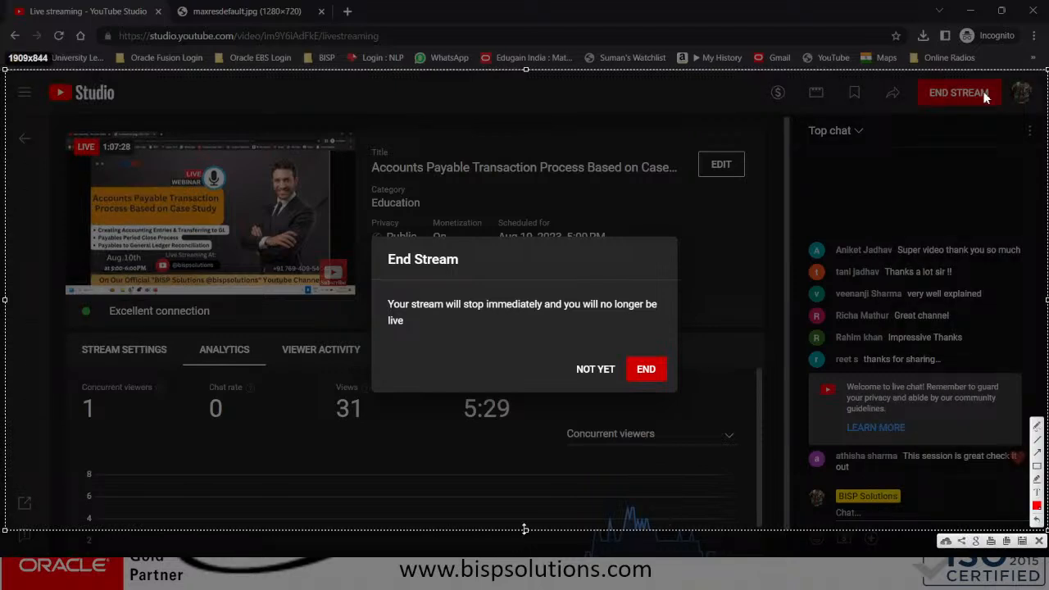
left_click_drag(526, 529, 526, 557)
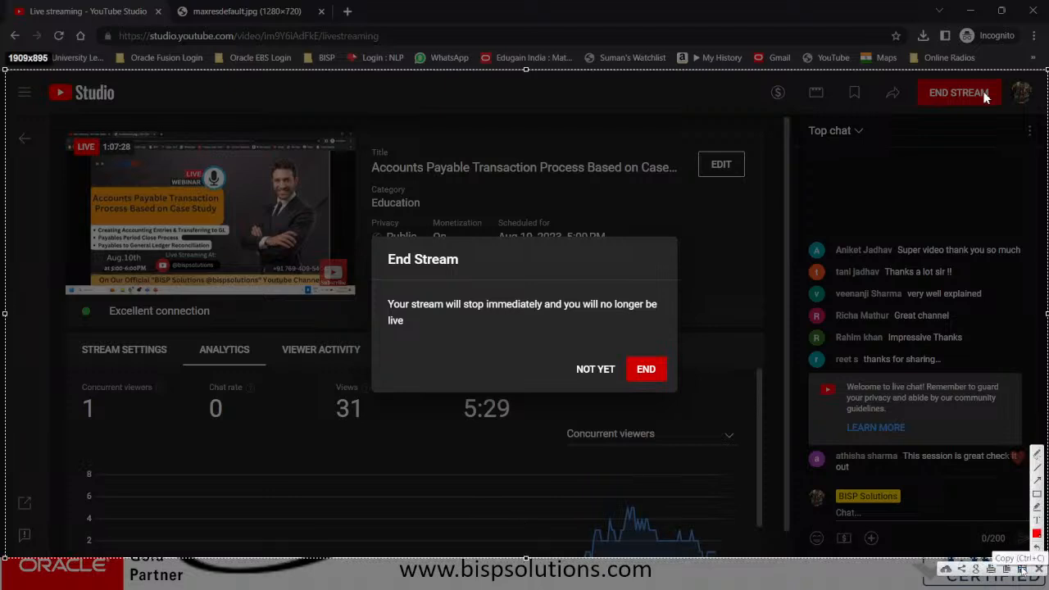
left_click(1022, 569)
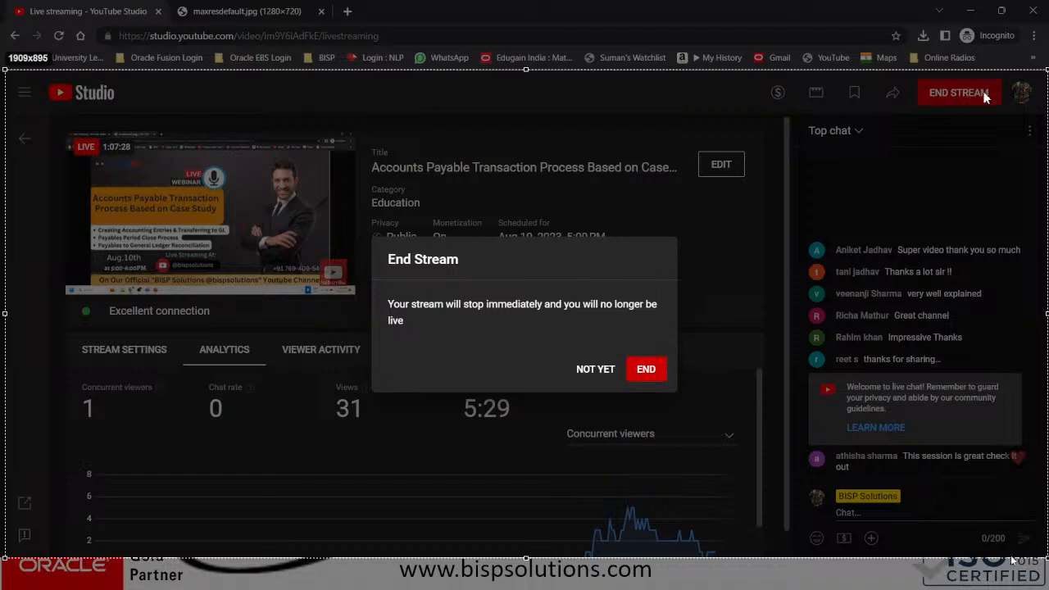